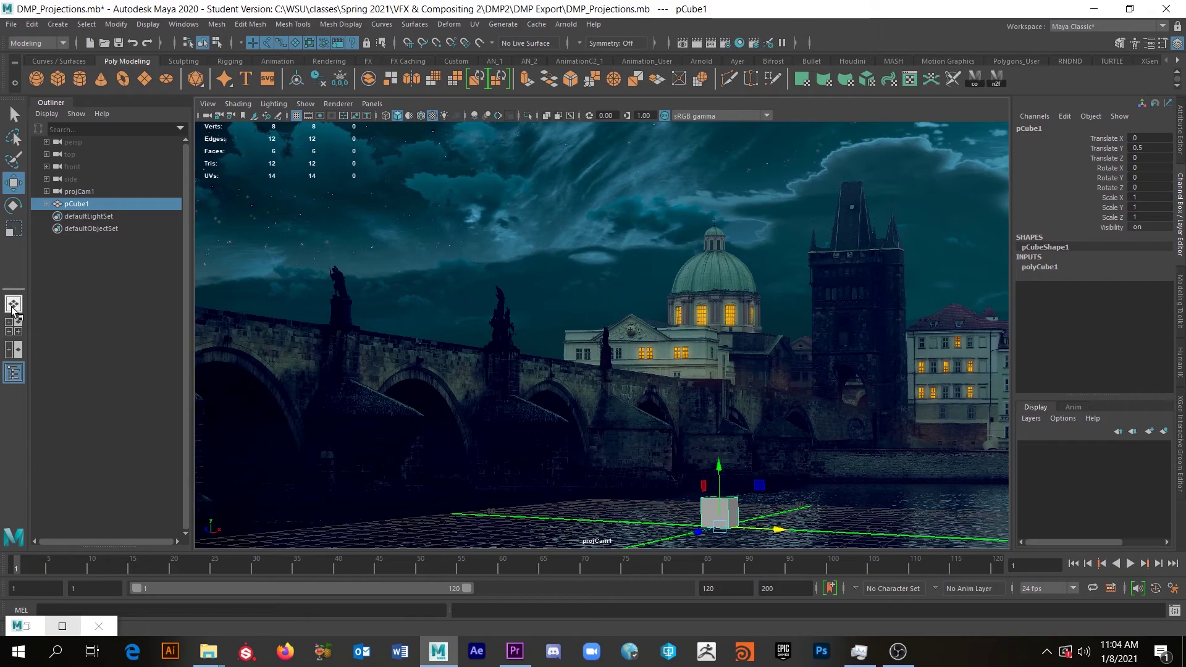
Step: Switch to a single perspective view and snap the cube's pivot to one of its bottom corner vertices
left_click(13, 303)
mouse_move(525, 321)
left_mouse_down("alt")
mouse_move(519, 439)
mouse_move(559, 398)
left_mouse_up("alt")
scroll(549, 340, "up", 5)
mouse_move(549, 341)
left_mouse_down("alt")
mouse_move(524, 410)
mouse_move(551, 480)
left_mouse_up("alt")
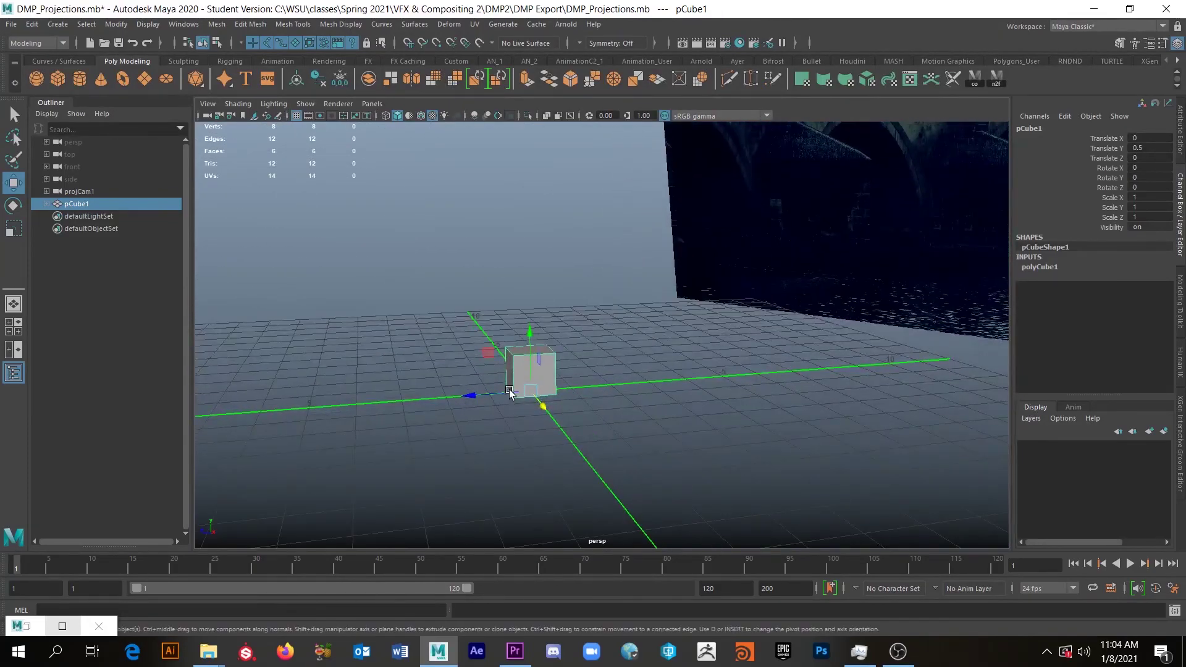
mouse_move(464, 434)
left_mouse_down("alt")
mouse_move(450, 429)
mouse_move(473, 394)
mouse_move(460, 393)
mouse_move(482, 390)
left_mouse_up("alt")
key("d")
key("v")
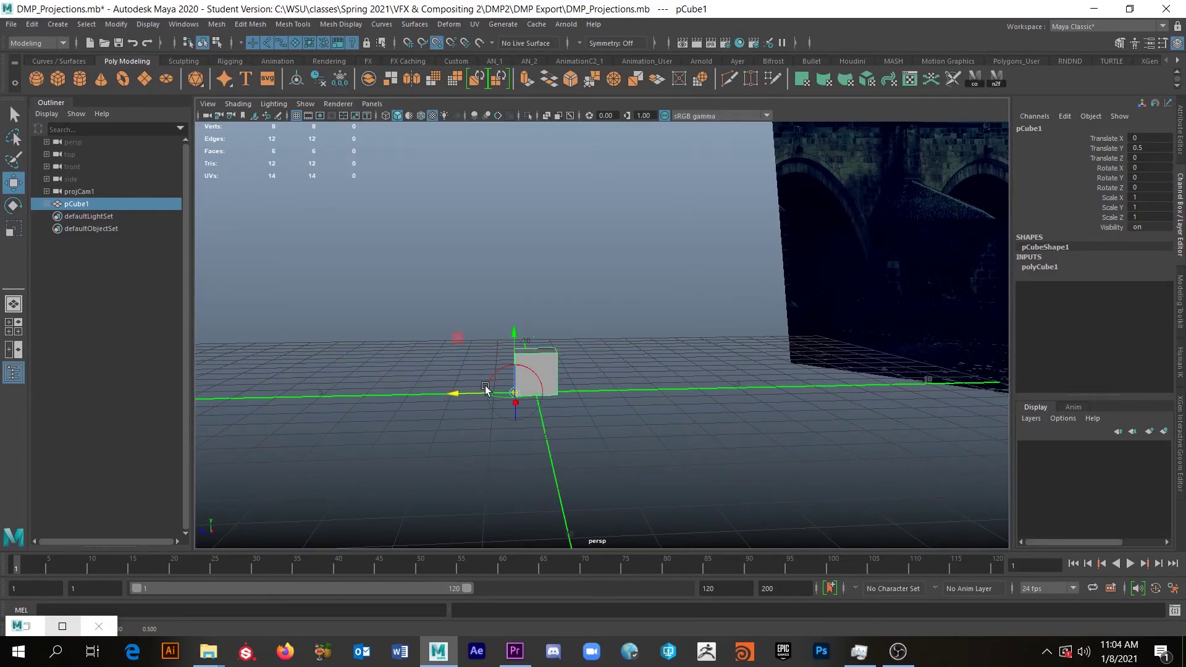
key("d")
left_click_drag(450, 457, 476, 457, "alt")
right_click_drag(476, 458, 561, 401, "alt")
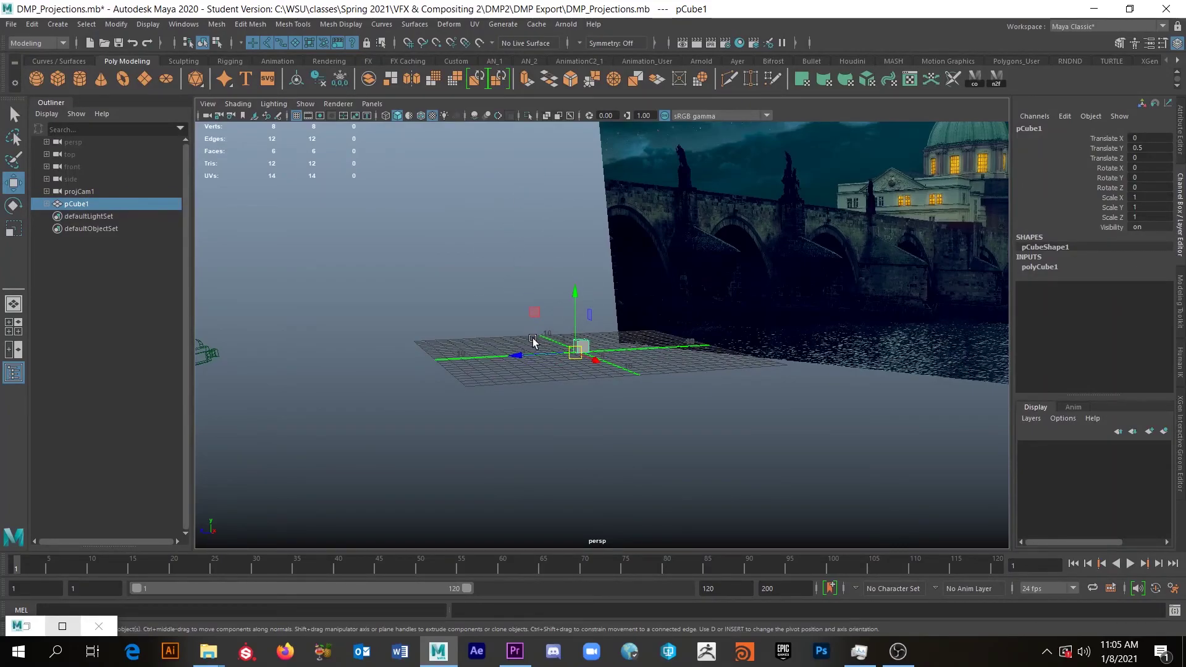
Step: Try scaling the cube from its corner pivot to about 6.18 in Y and 10.08 in Z, and undo both scalings
key("r")
mouse_move(576, 297)
left_mouse_down()
mouse_move(594, 97)
mouse_move(572, 289)
left_mouse_up()
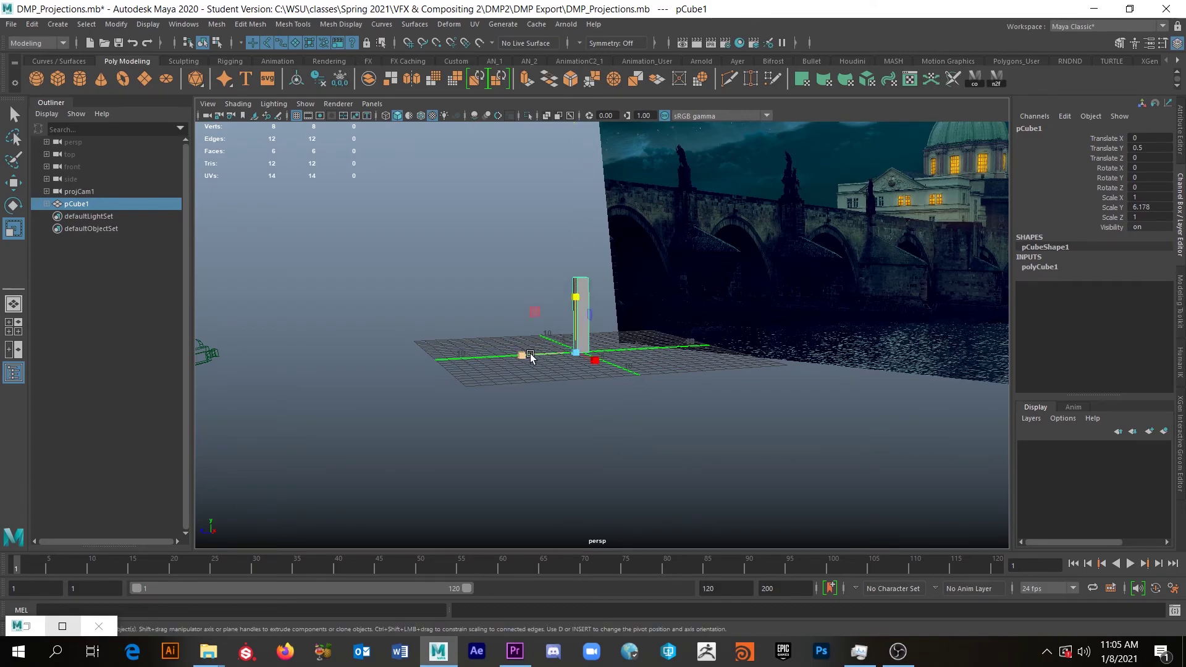
left_click_drag(531, 357, 106, 357)
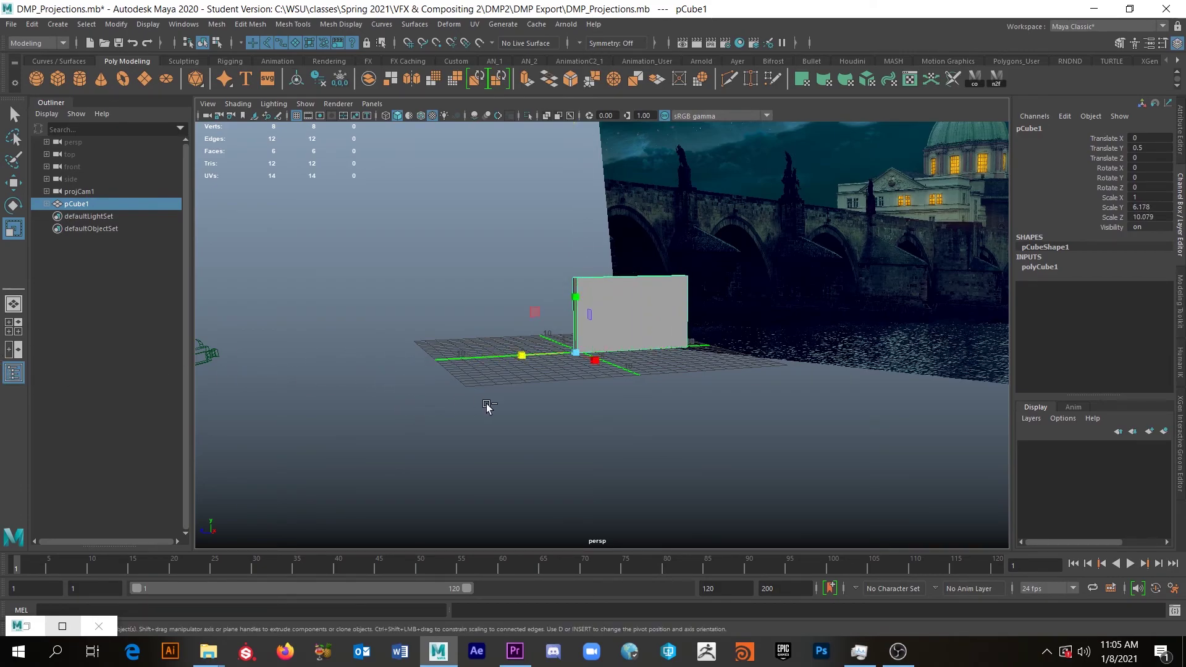
key("ctrl+z")
key("ctrl+z")
Step: Deselect the cube and open the Hypershade with an empty part of its node graph in view
left_click_drag(538, 362, 566, 373, "alt")
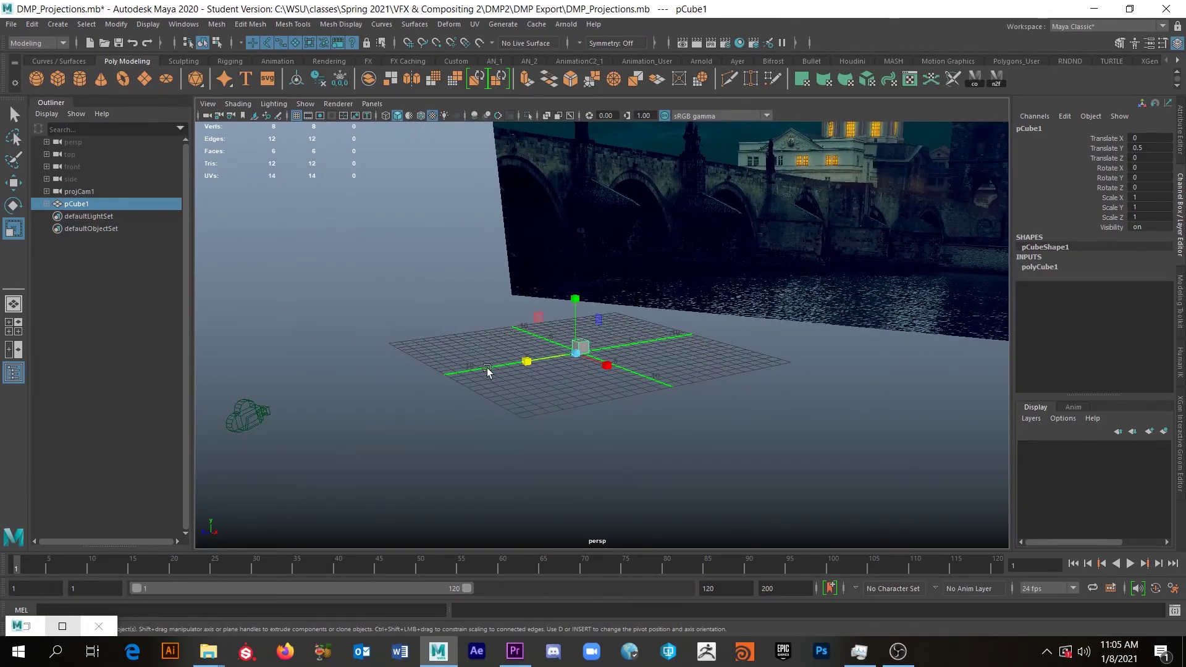
left_click_drag(498, 307, 683, 415, "alt")
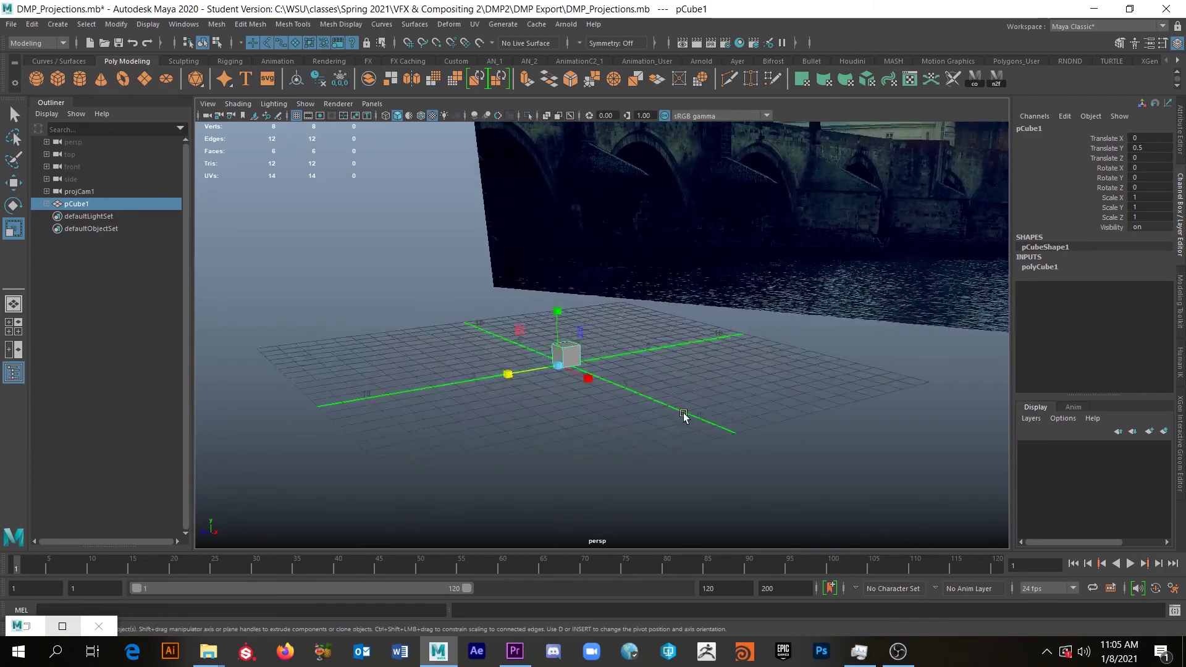
left_click(684, 416)
left_click_drag(624, 368, 639, 404, "alt")
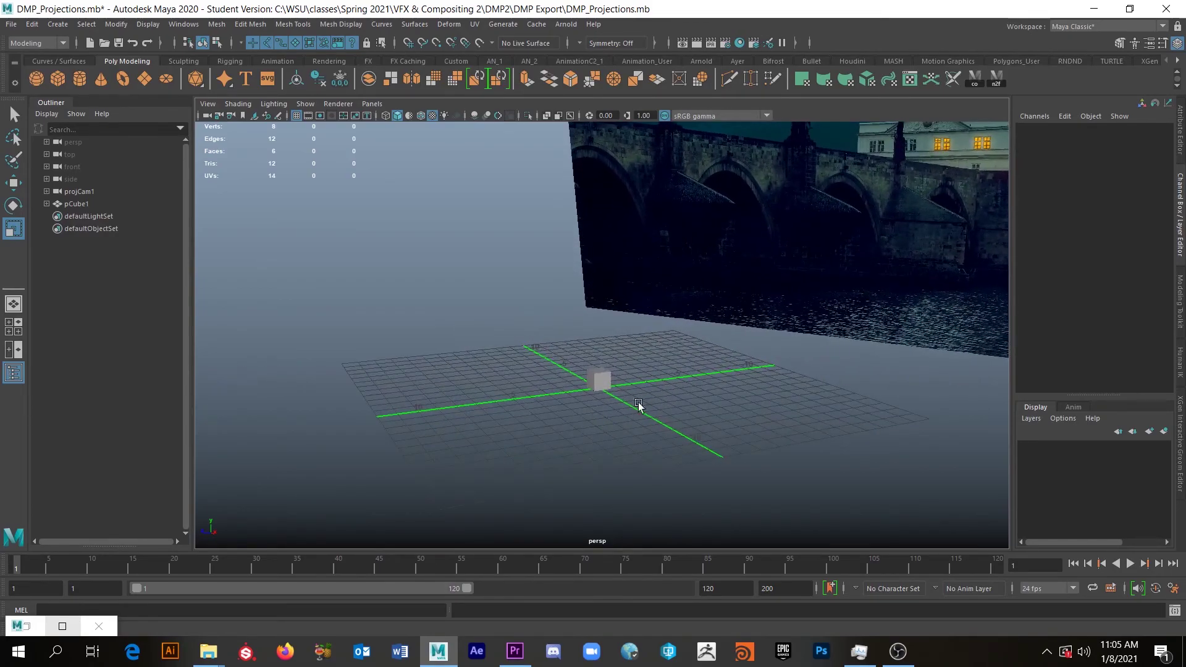
left_click(177, 25)
mouse_move(211, 106)
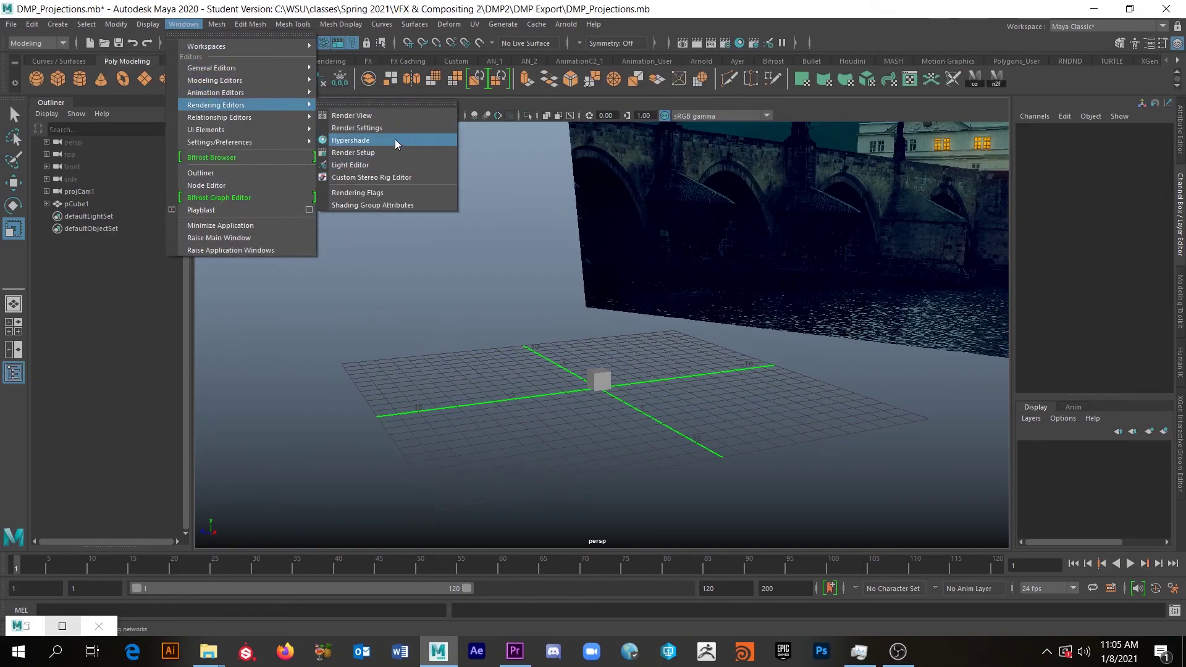
left_click(341, 140)
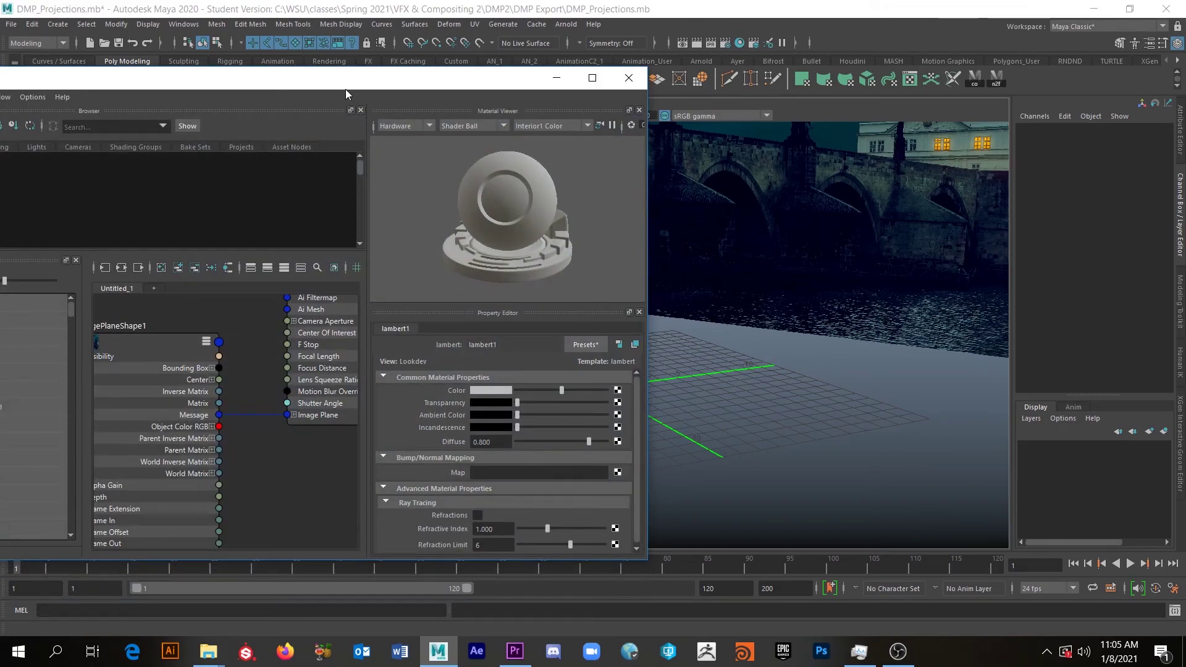
left_click_drag(458, 87, 722, 84)
scroll(509, 344, "down", 8)
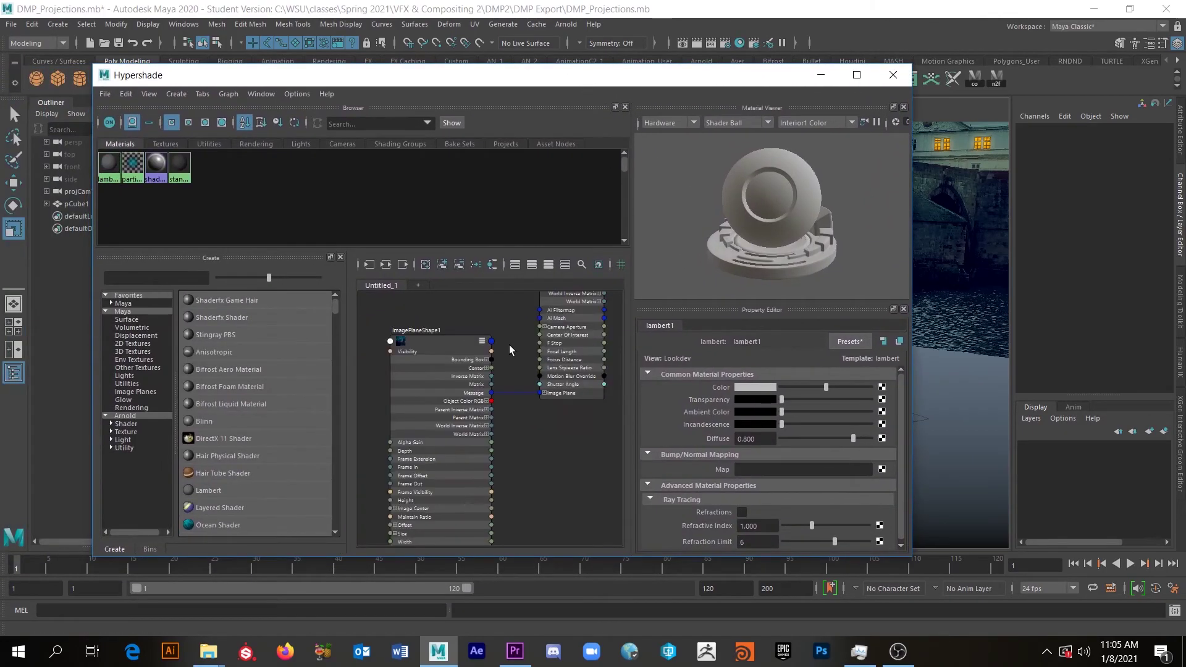
middle_click_drag(497, 376, 454, 361, "alt")
scroll(554, 403, "down", 5)
mouse_move(407, 401)
middle_mouse_down("alt")
mouse_move(500, 405)
mouse_move(424, 394)
middle_mouse_up("alt")
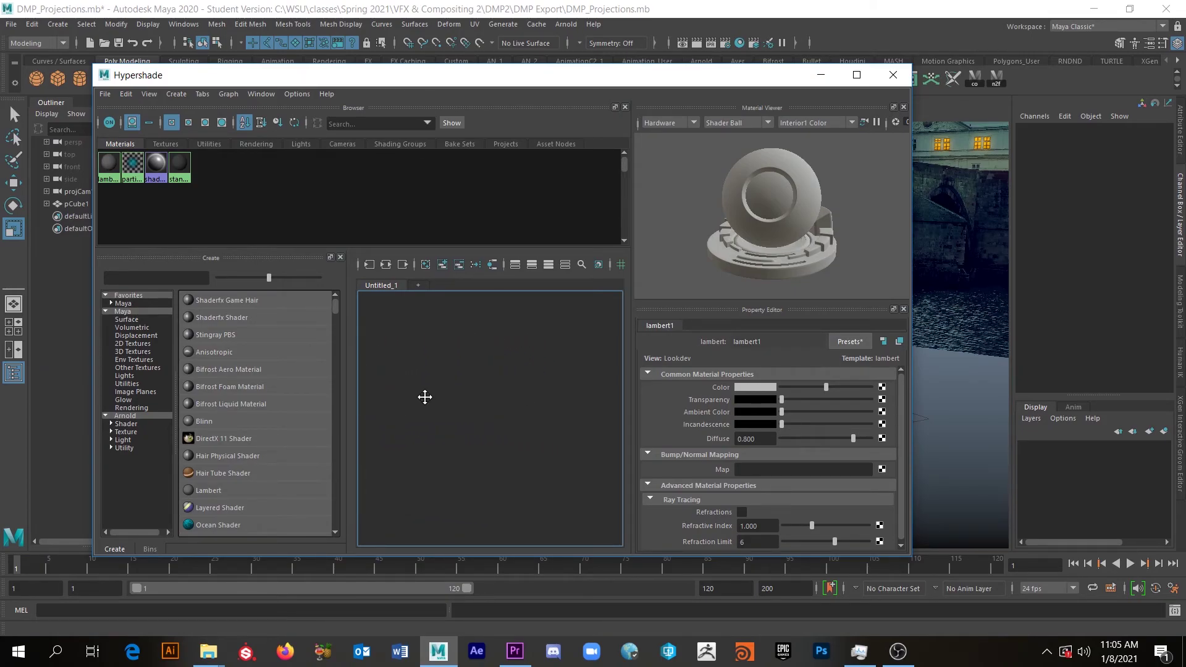
left_click_drag(359, 86, 431, 118)
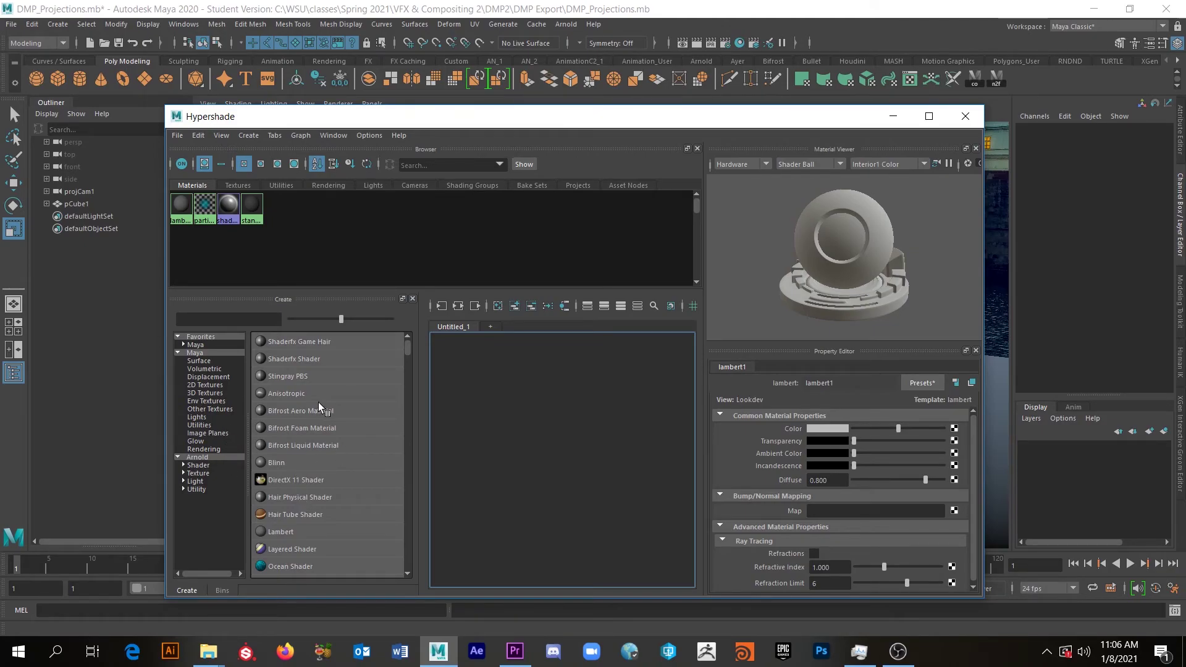
Step: Uncover the perspective view and examine the bridge image plane and the cube from several angles
left_click_drag(710, 124, 281, 192)
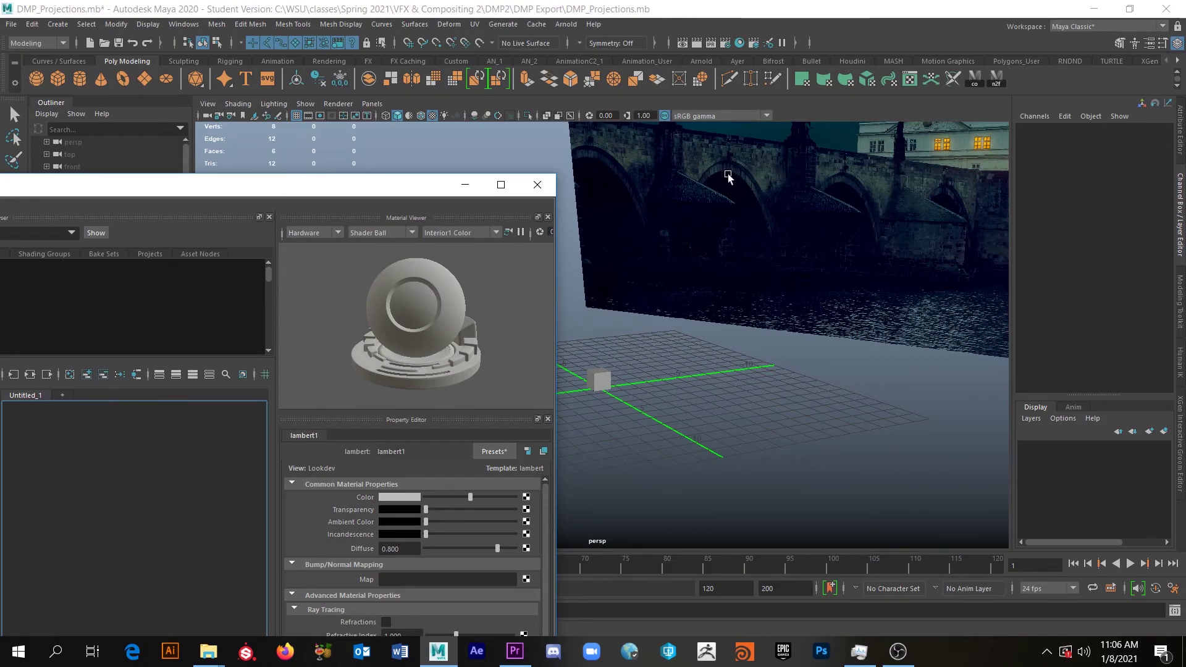
left_click_drag(860, 220, 858, 333, "alt")
left_click_drag(768, 352, 798, 283, "alt")
left_click_drag(948, 283, 892, 332, "alt")
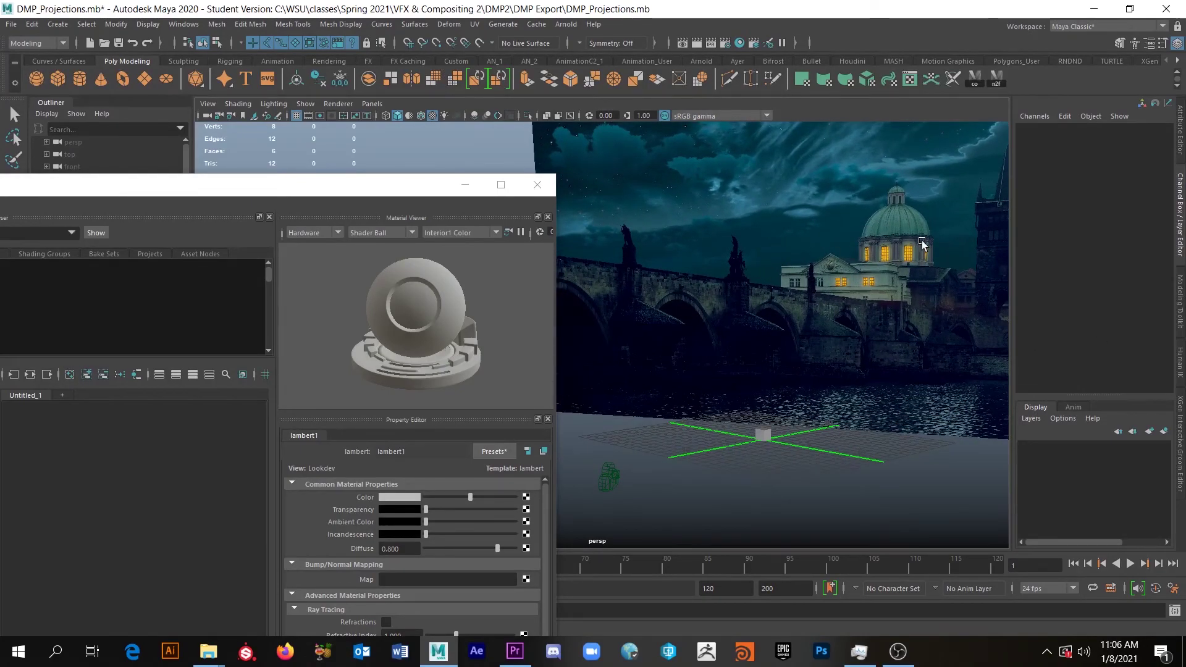
left_click_drag(774, 314, 814, 321, "alt")
left_click_drag(850, 270, 843, 307, "alt")
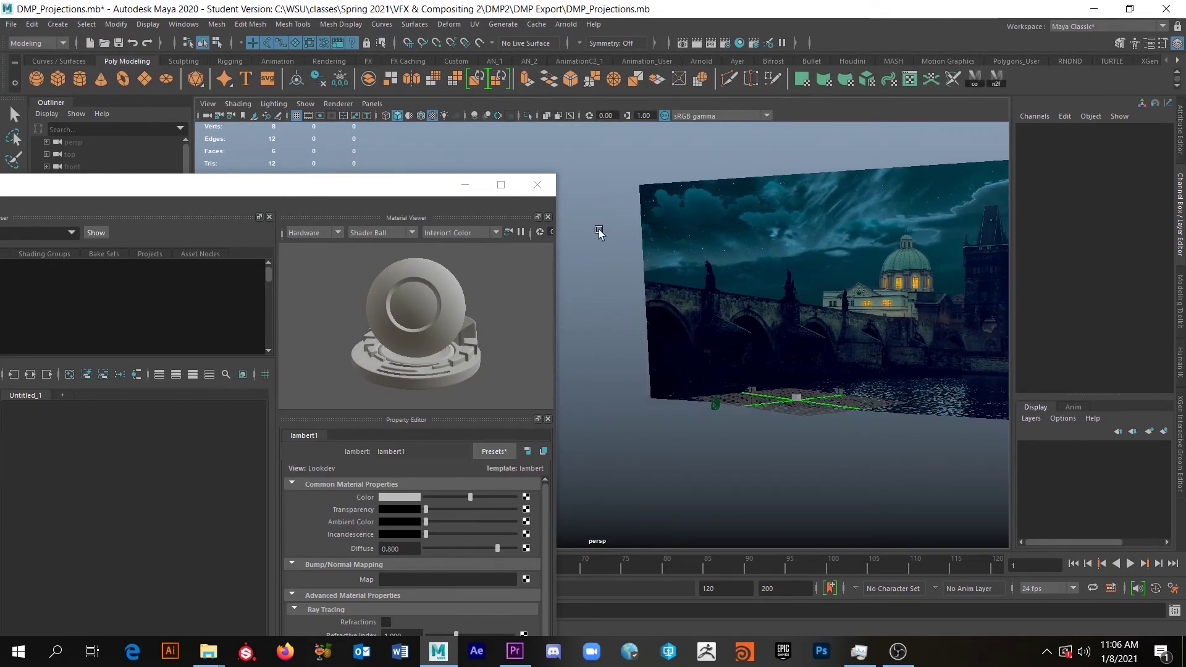
left_click_drag(339, 186, 764, 118)
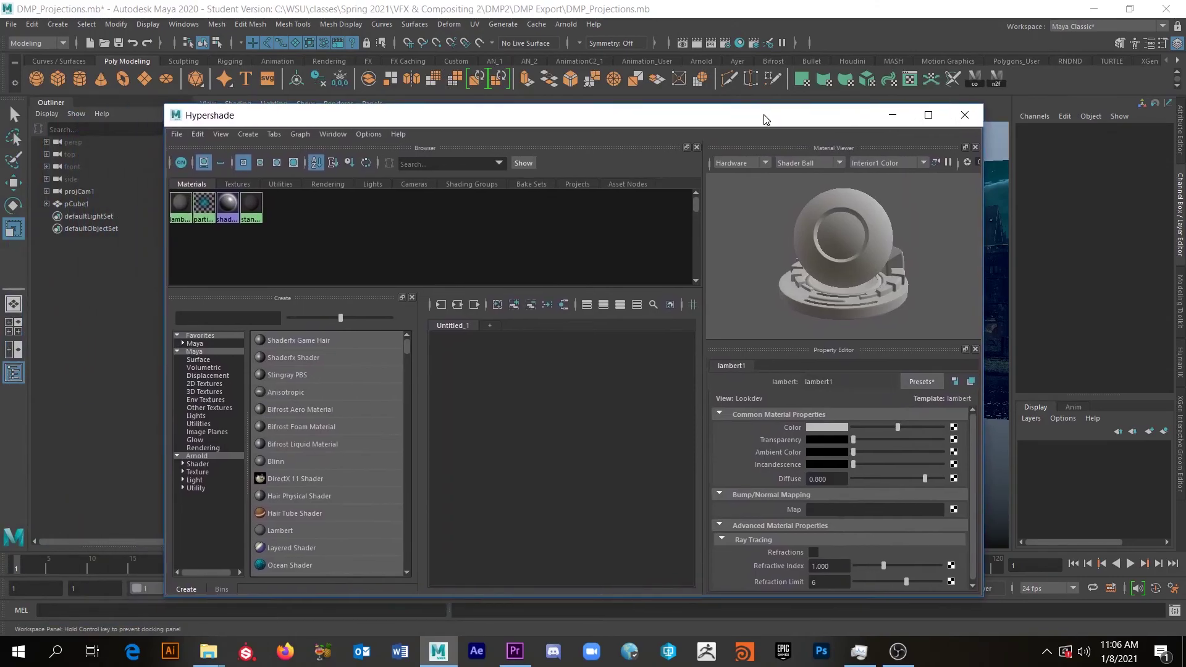
Step: Search the Maya nodes for "surface", create a Surface Shader, and clear the search
left_click(198, 351)
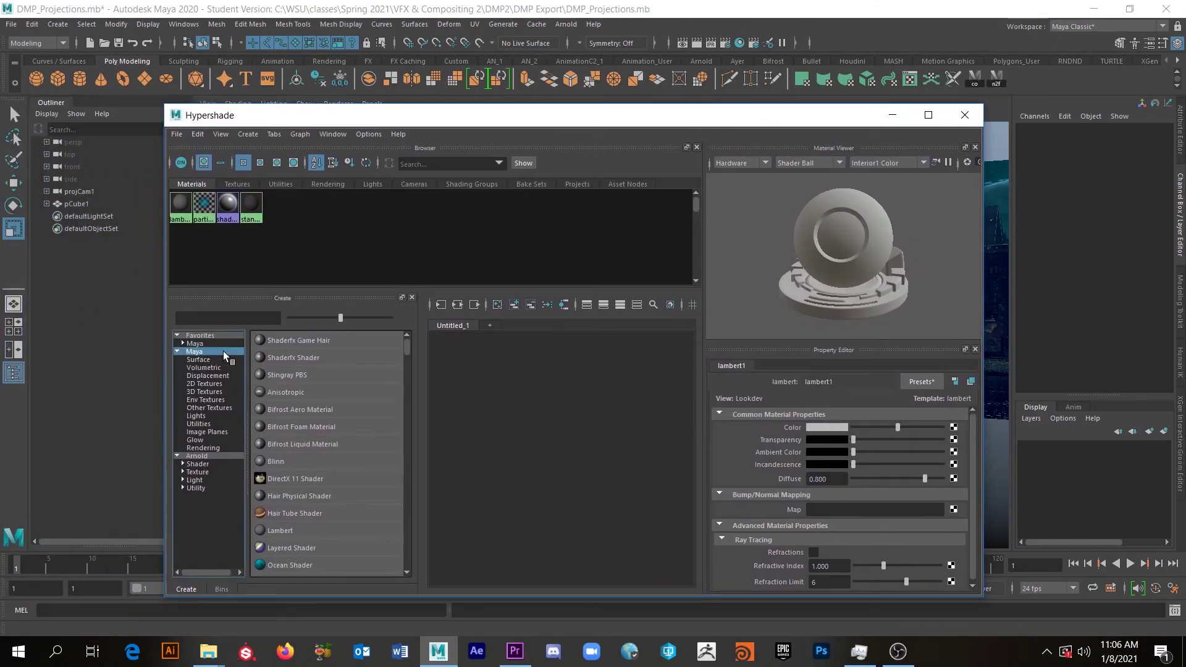
scroll(331, 379, "down", 3)
scroll(331, 383, "down", 1)
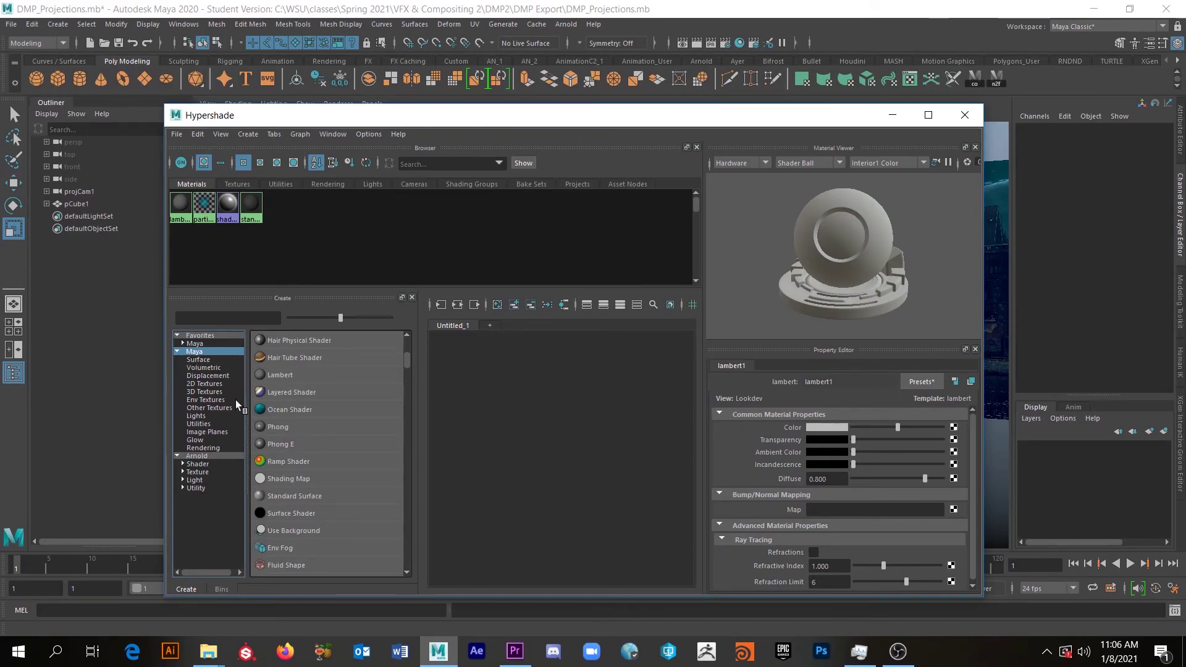
scroll(283, 512, "up", 3)
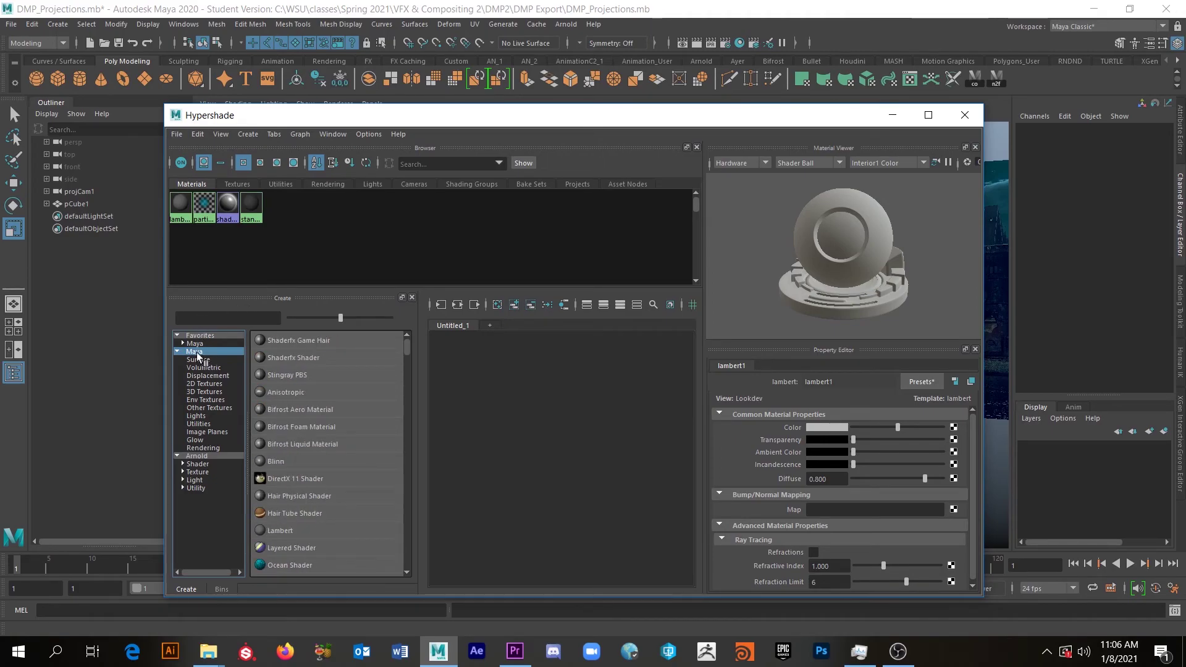
left_click(218, 317)
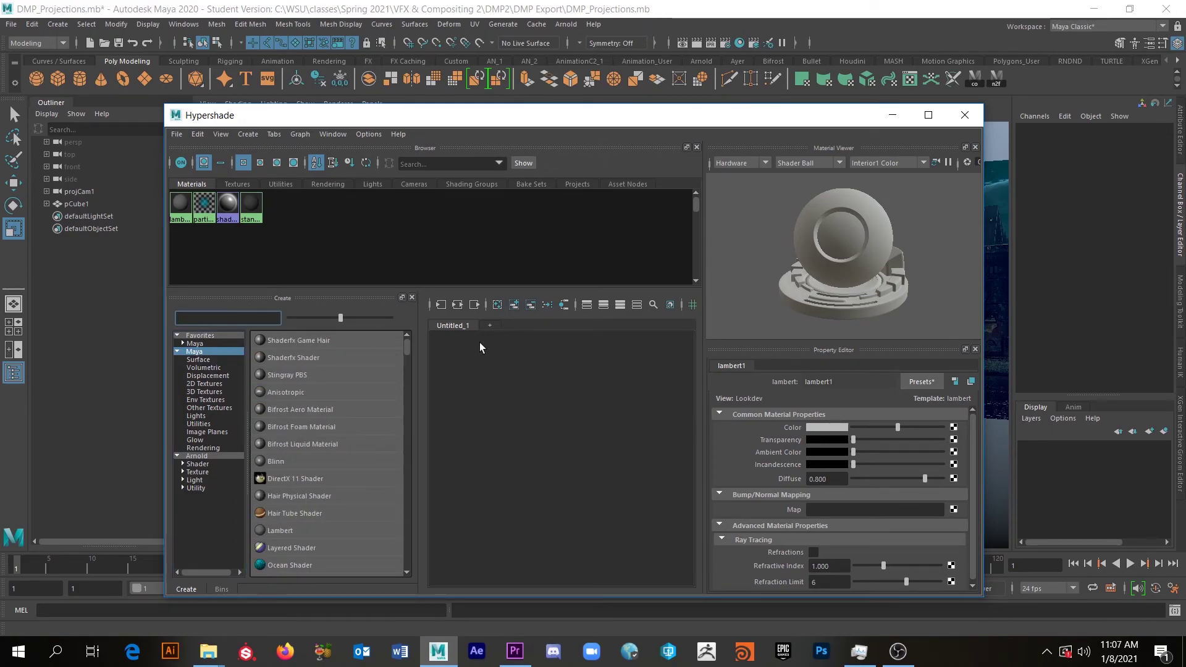
type("surface")
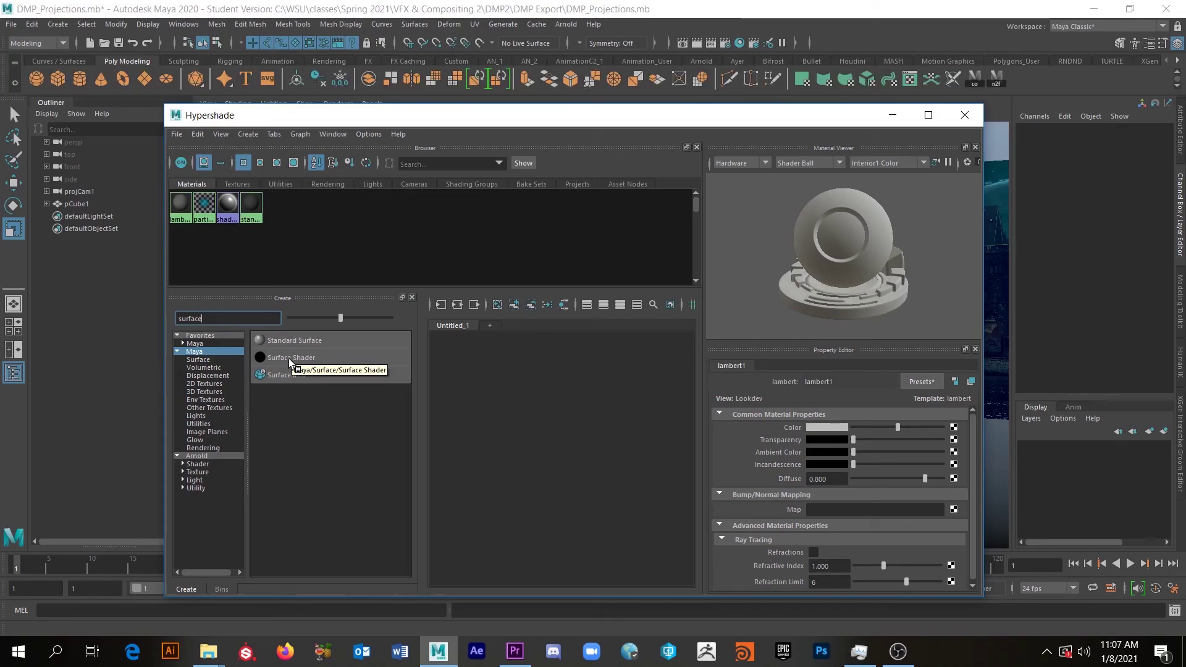
left_click(288, 359)
left_click(226, 318)
key("BackSpace")
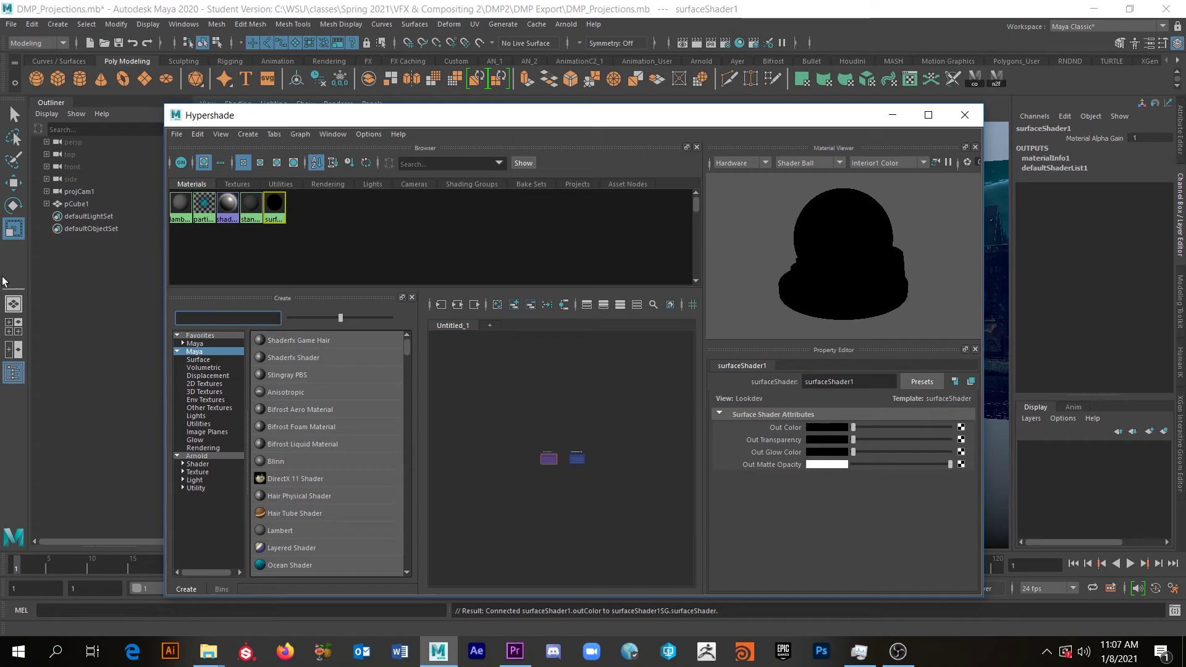
Step: Examine the new surface shader, its shading group's attributes, and the connection between the two nodes
scroll(609, 436, "up", 4)
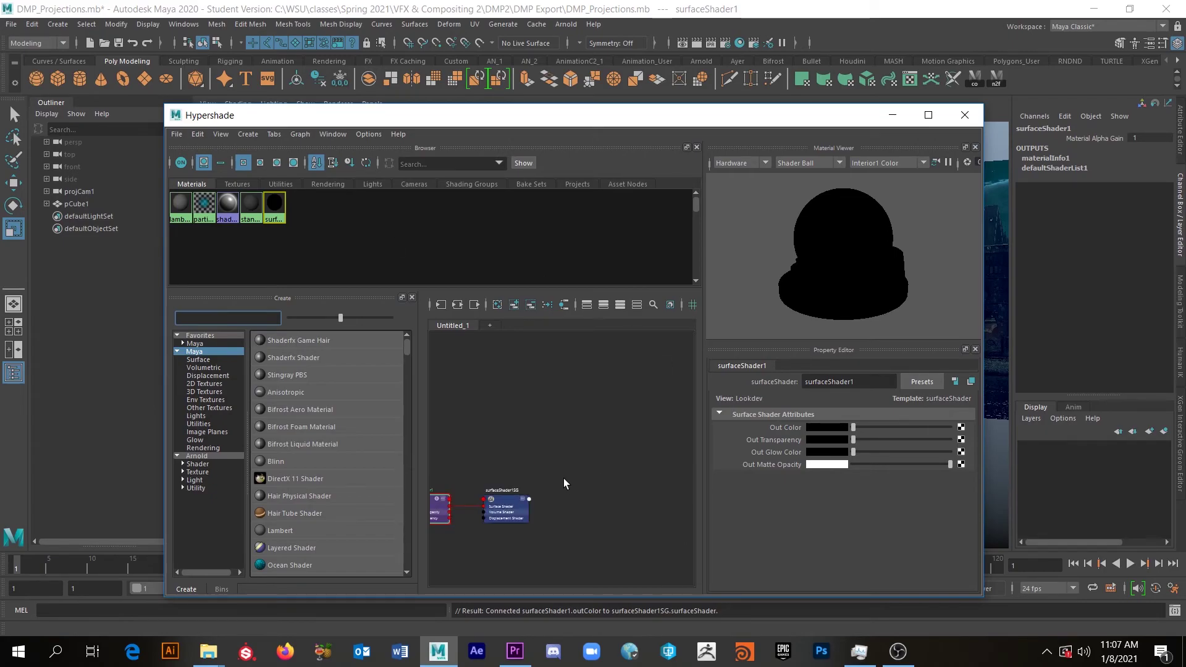
middle_click_drag(565, 478, 688, 402, "alt")
scroll(572, 465, "up", 5)
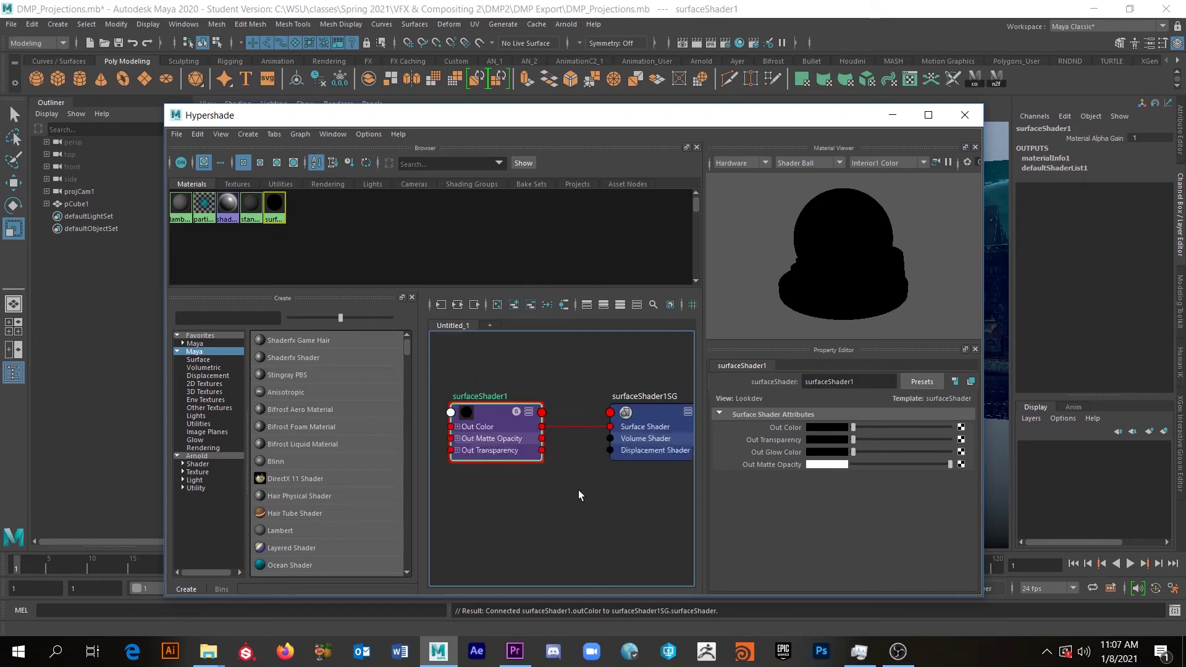
middle_click_drag(592, 432, 535, 389, "alt")
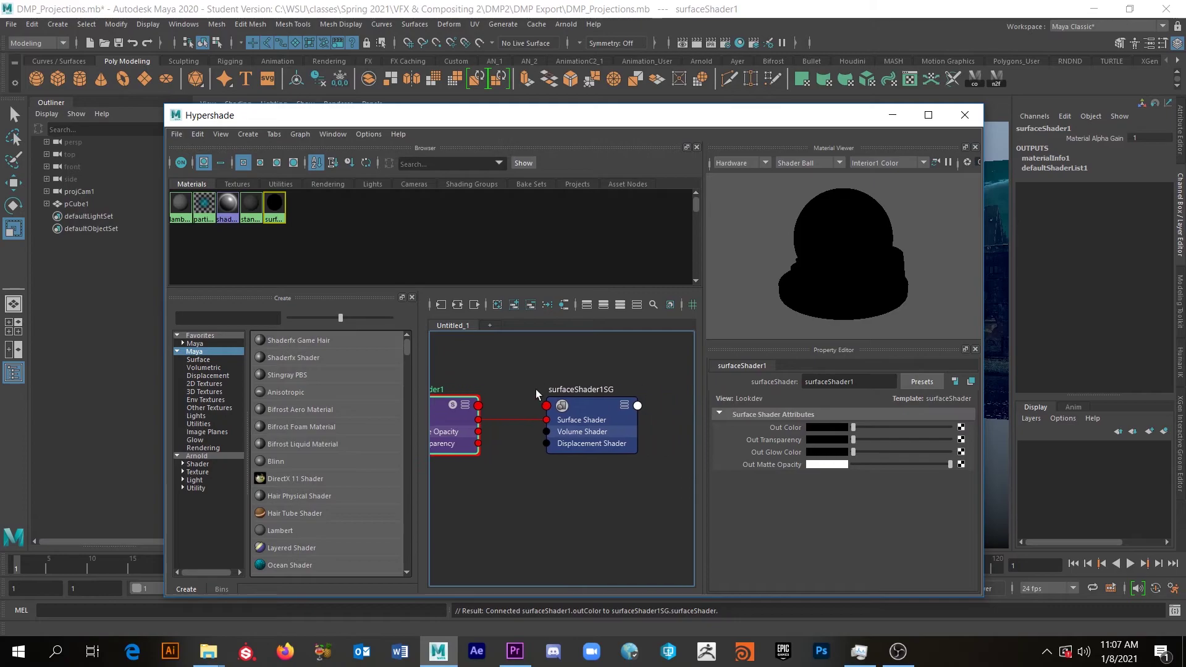
left_click(590, 411)
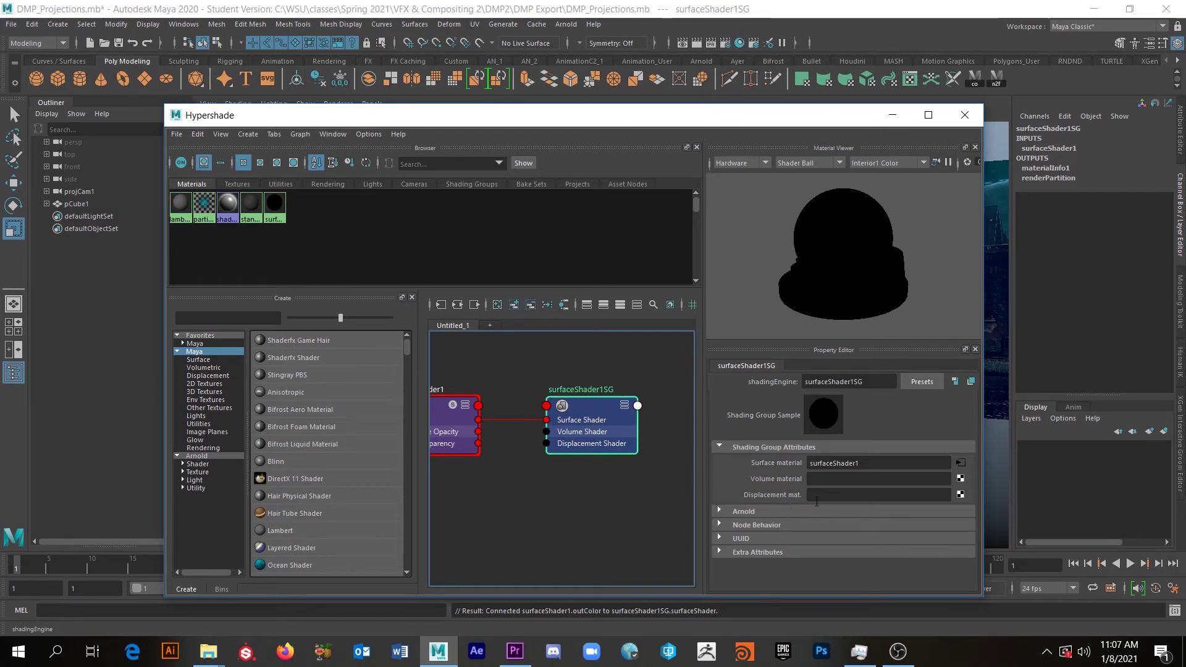
middle_click_drag(521, 529, 608, 527)
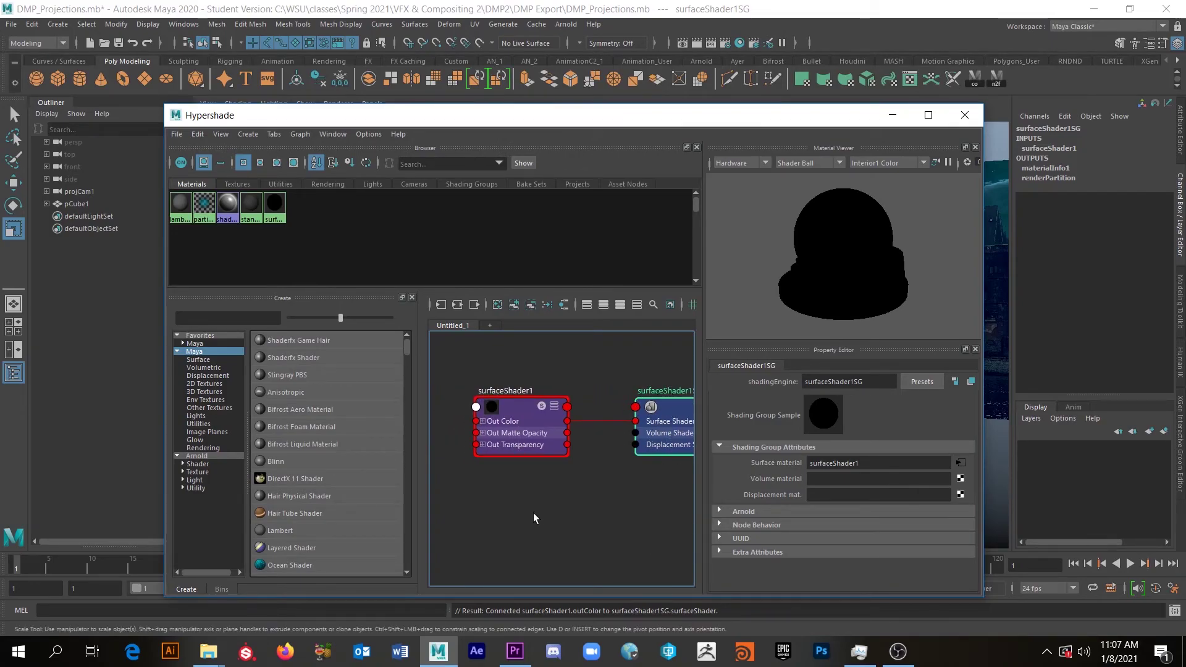
middle_click_drag(656, 374, 574, 375)
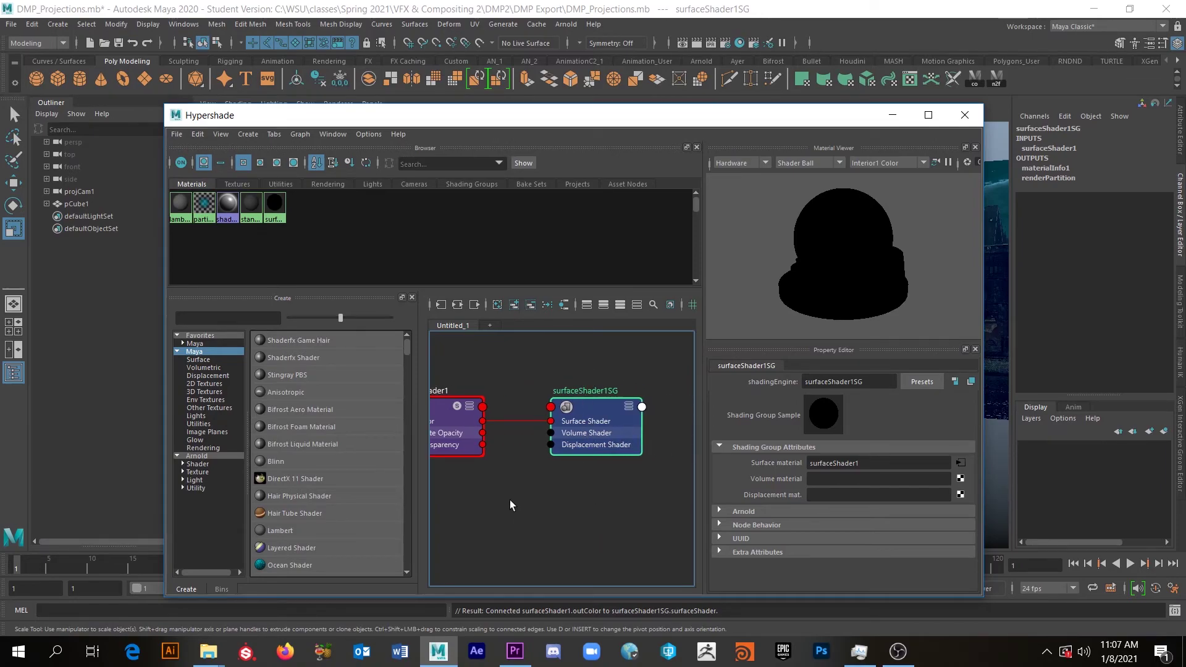
middle_click_drag(519, 536, 680, 535)
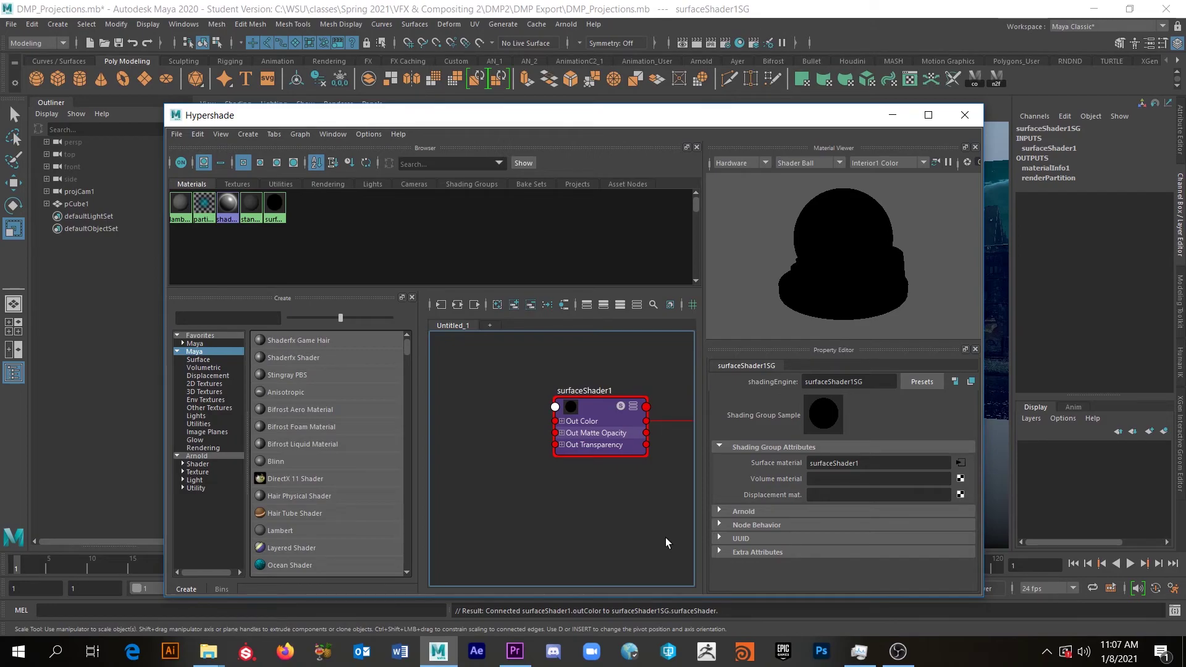
middle_click_drag(635, 531, 622, 526)
Step: Rename the surface shader node as projCam1_SHDR
left_click(584, 403)
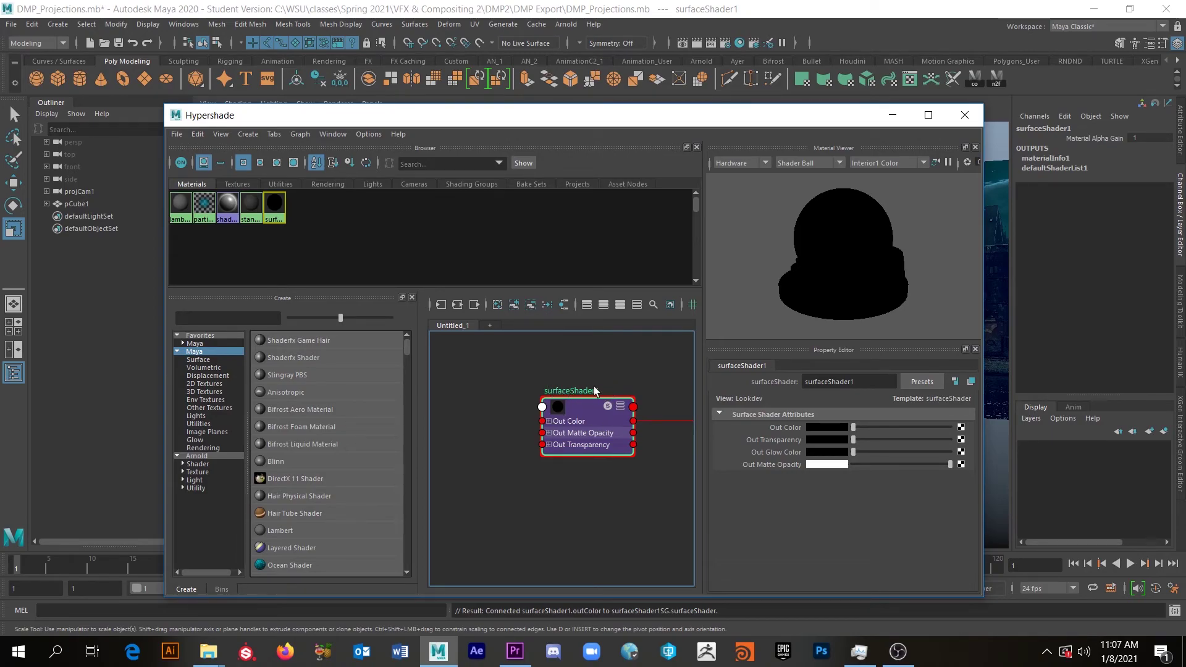
double_click(581, 391)
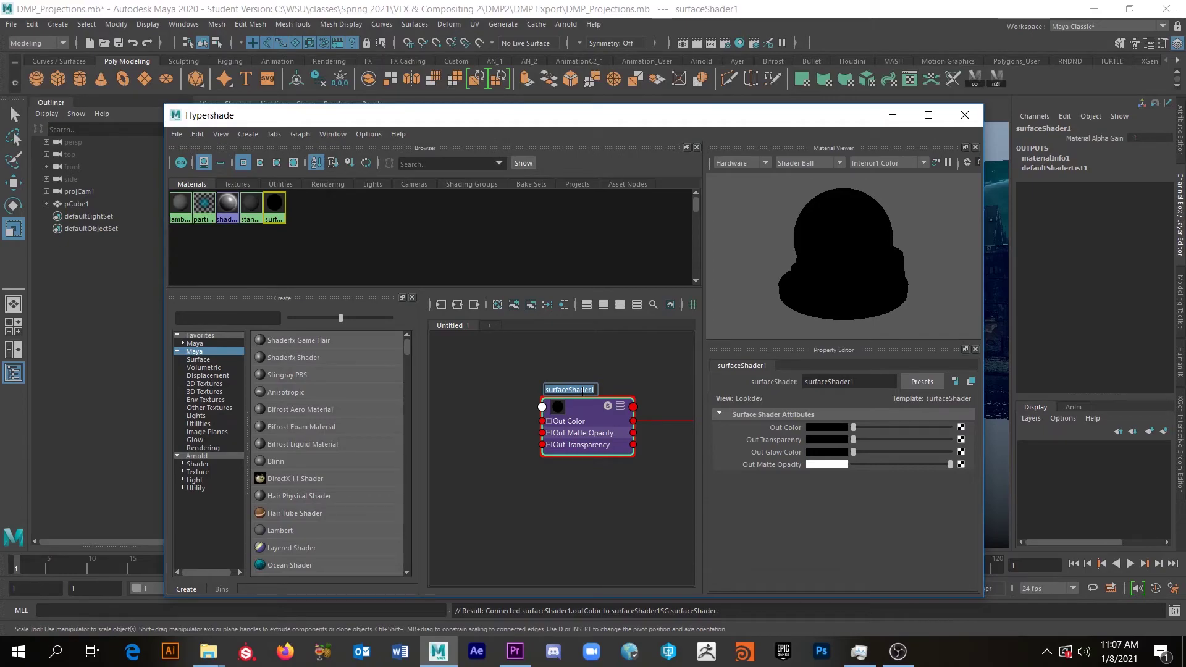
type("projCam1_SHDR")
key("Return")
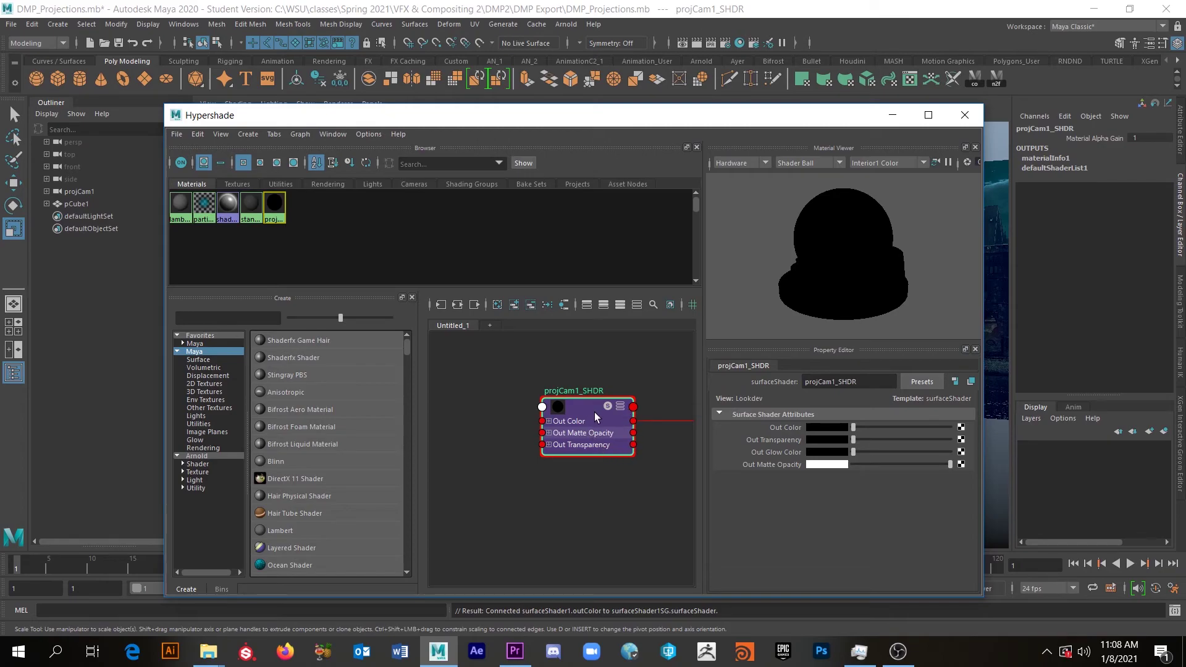
Step: Move the Hypershade off the viewport and select the cube in front of the bridge image
left_click_drag(814, 122, 530, 127)
mouse_move(849, 399)
right_mouse_down("alt")
mouse_move(874, 436)
mouse_move(840, 426)
mouse_move(808, 389)
mouse_move(864, 404)
right_mouse_up("alt")
mouse_move(864, 405)
left_mouse_down("alt")
mouse_move(822, 395)
mouse_move(877, 408)
mouse_move(844, 394)
left_mouse_up("alt")
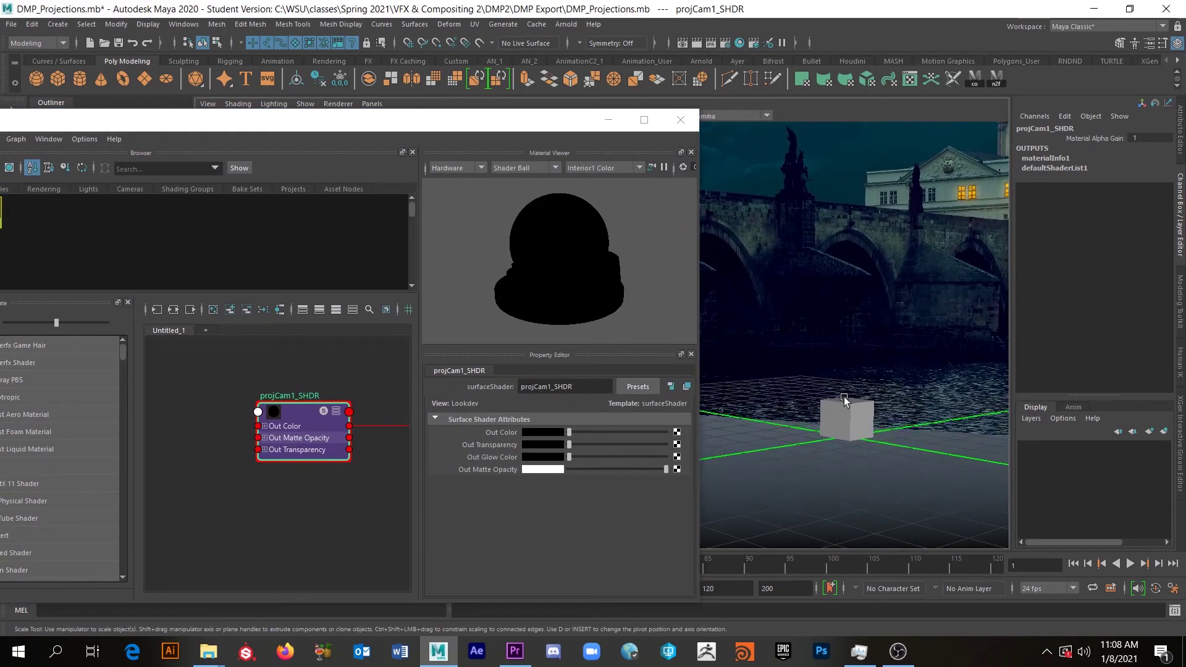
left_click(849, 414)
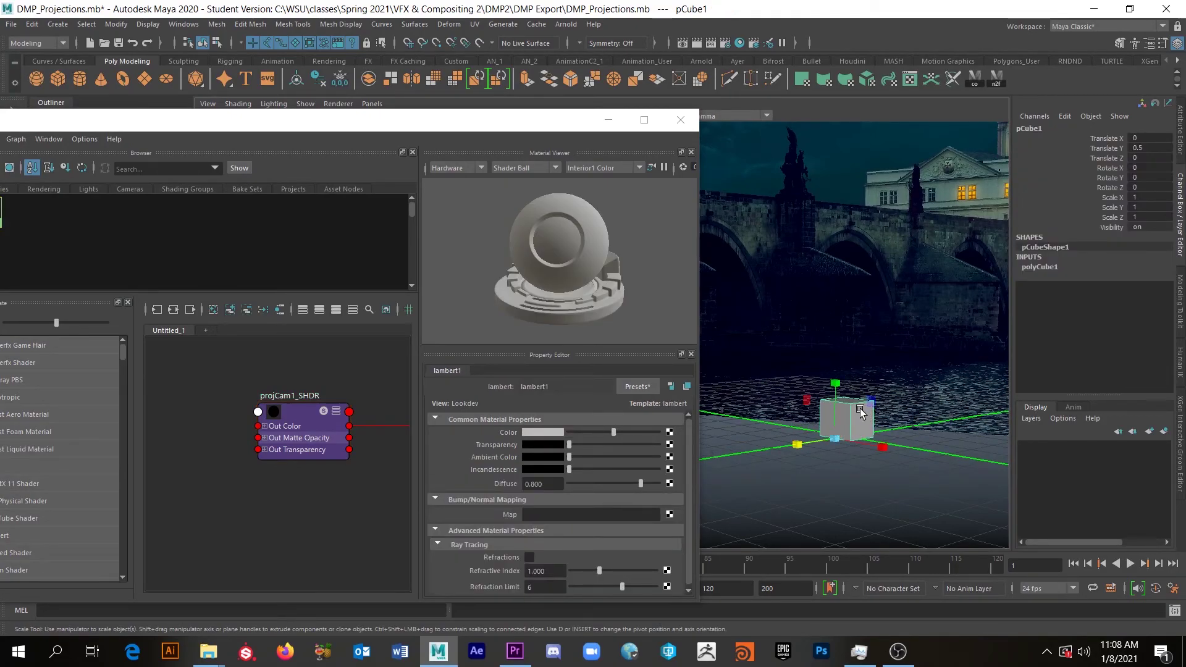
Step: Try assigning projCam1_SHDR to the selected cube, and undo the assignment
right_click(287, 413)
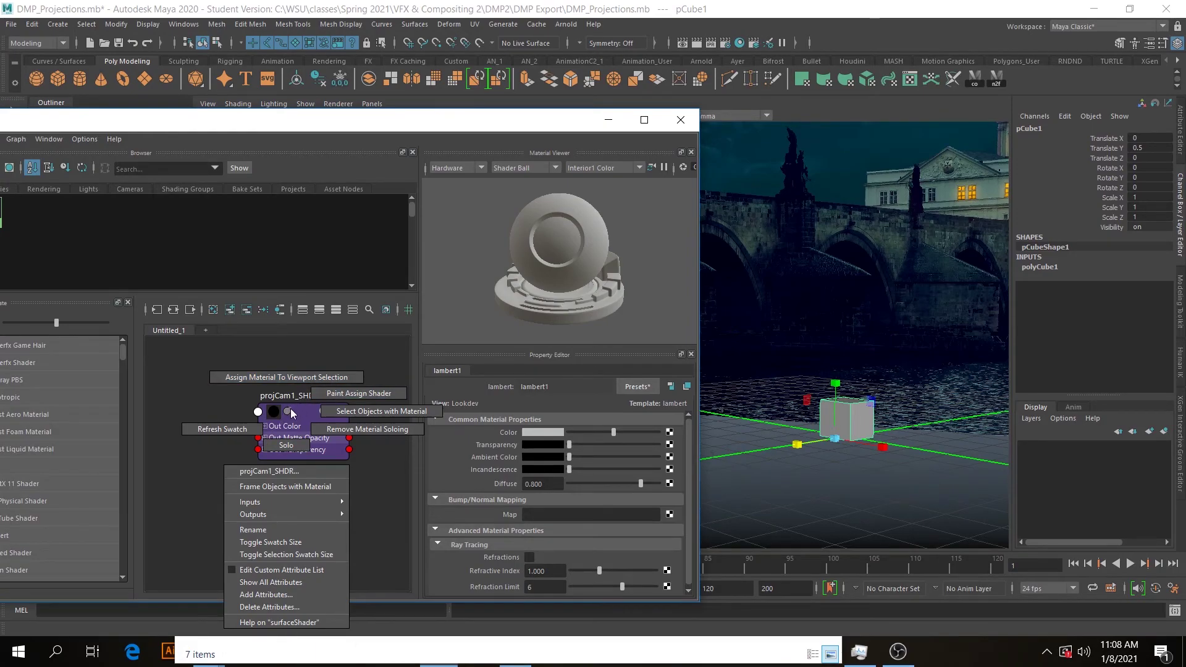
left_click(288, 378)
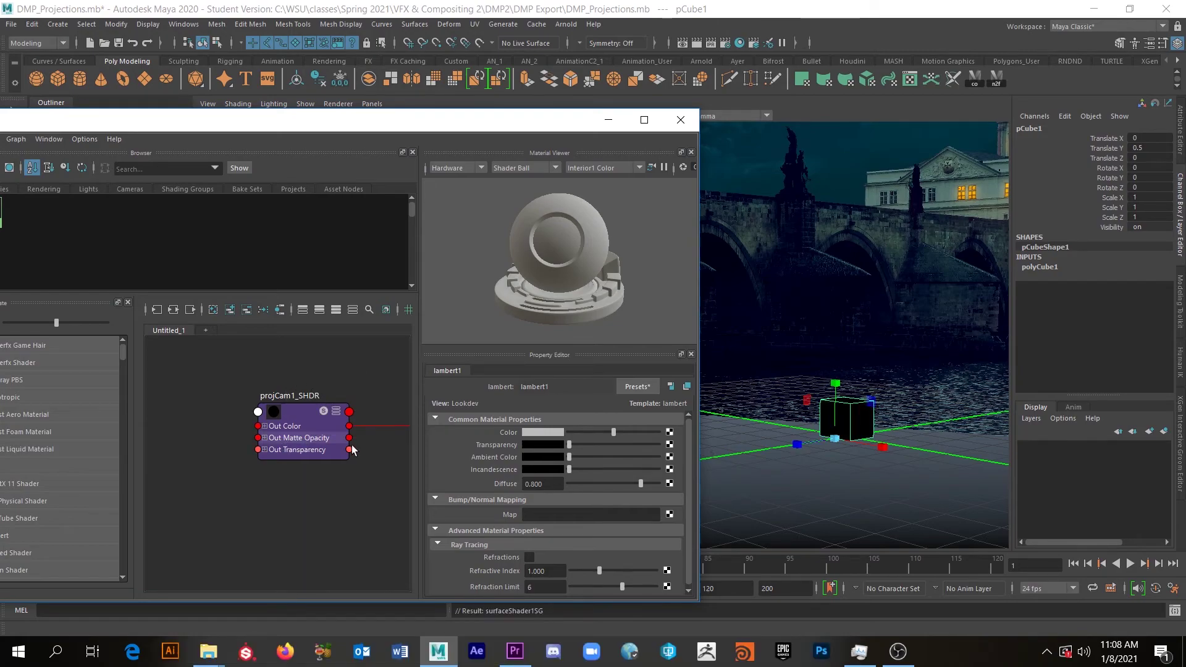
key("ctrl+z")
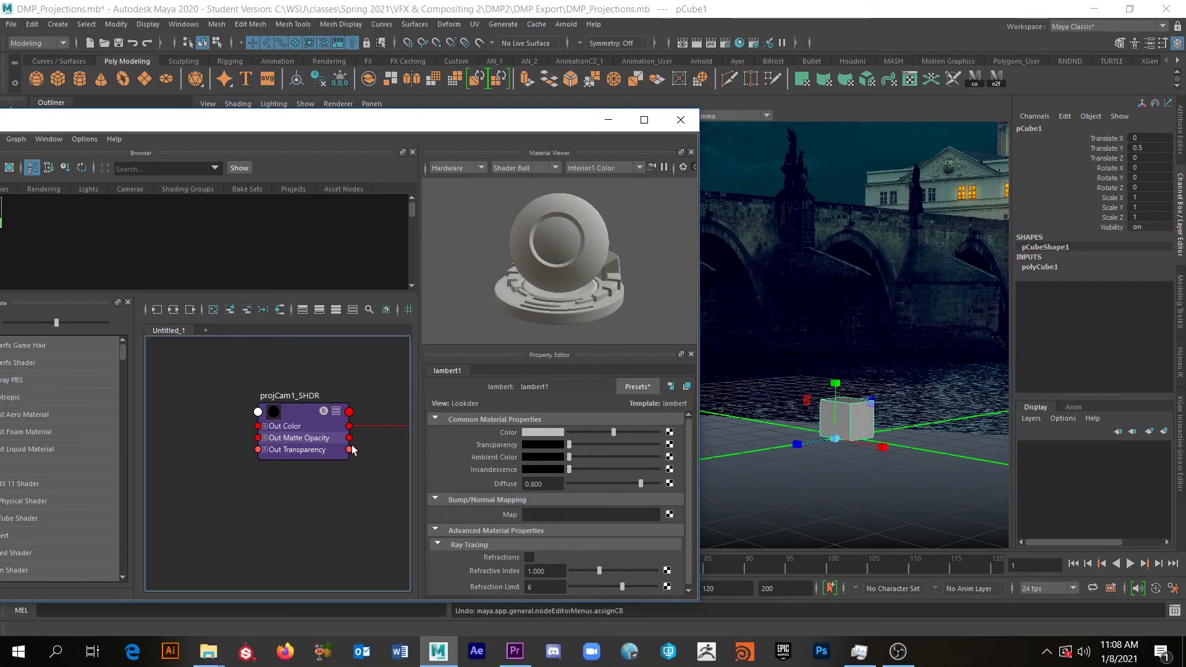
Step: Assign projCam1_SHDR to the cube by dropping the shader straight onto it in the viewport
left_click(900, 505)
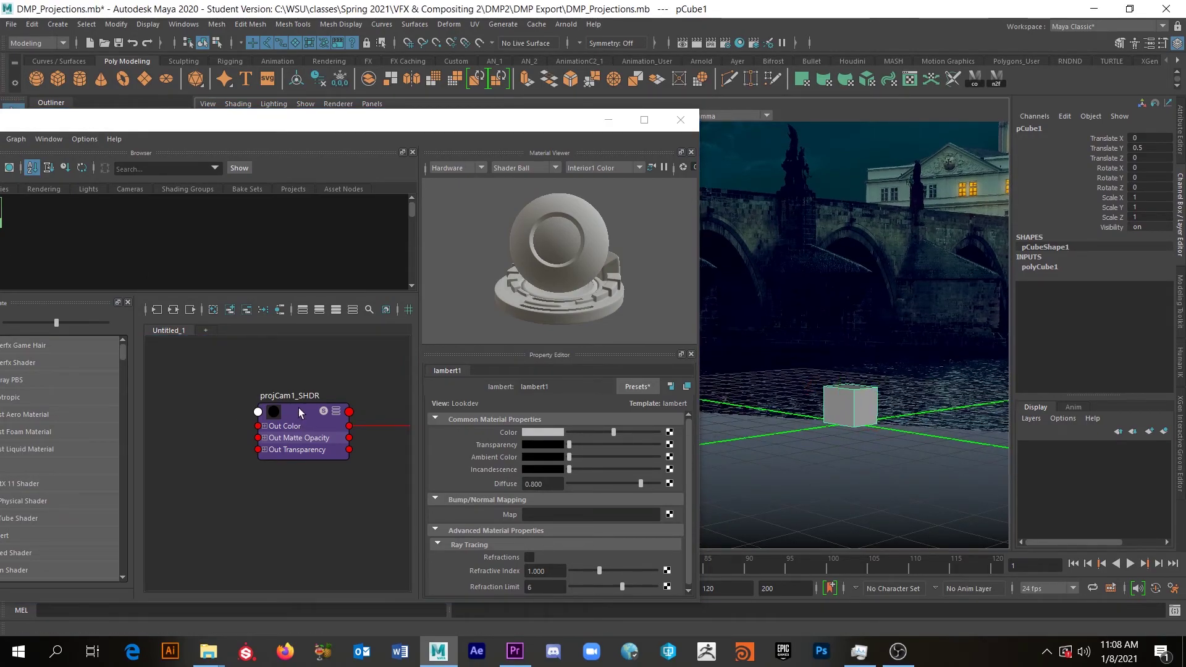
left_click_drag(349, 425, 854, 400)
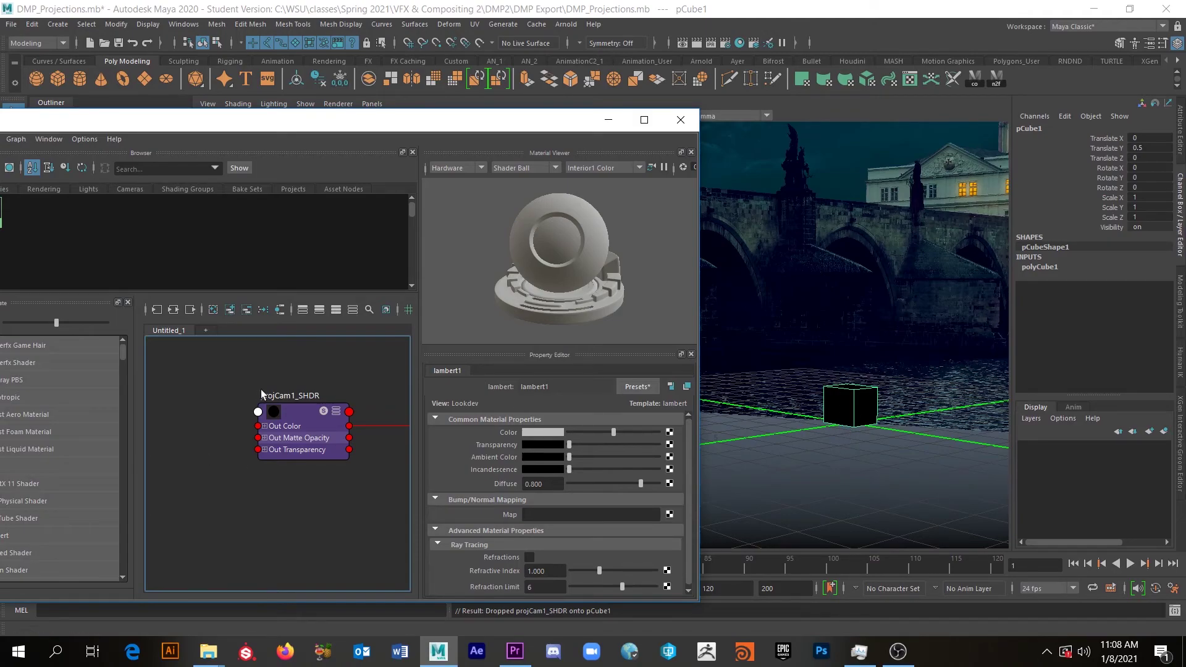
Step: Select the projCam1_SHDR node in the graph to show its surface shader attributes
scroll(309, 432, "down", 2)
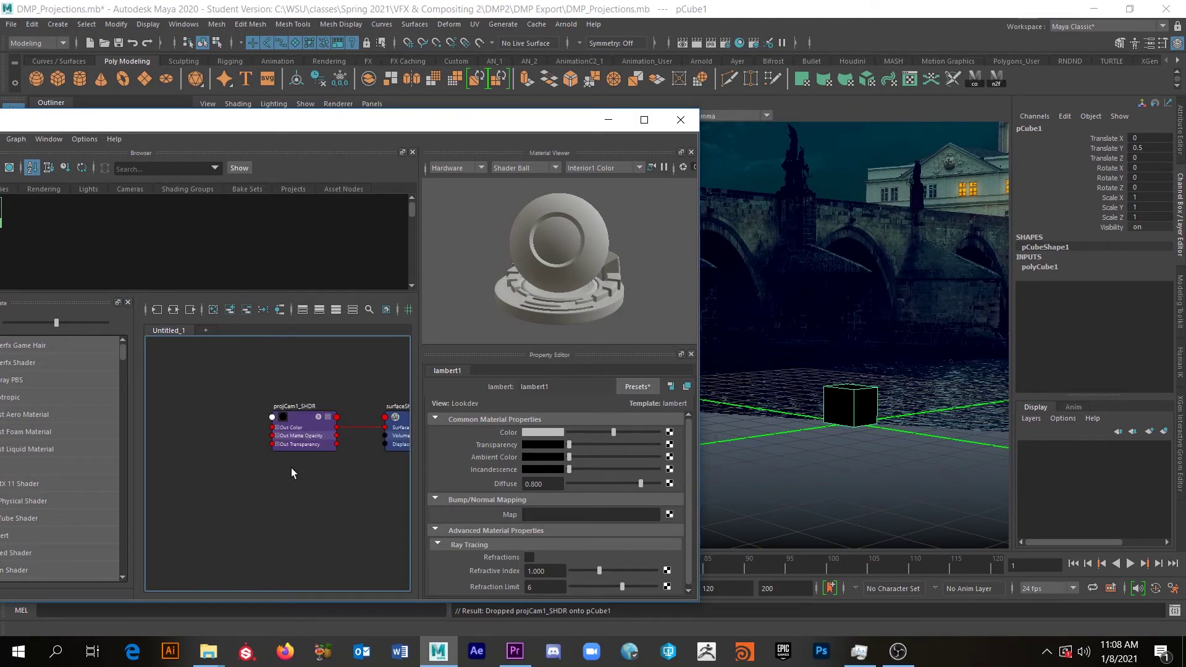
scroll(293, 467, "down", 1)
scroll(296, 467, "up", 3)
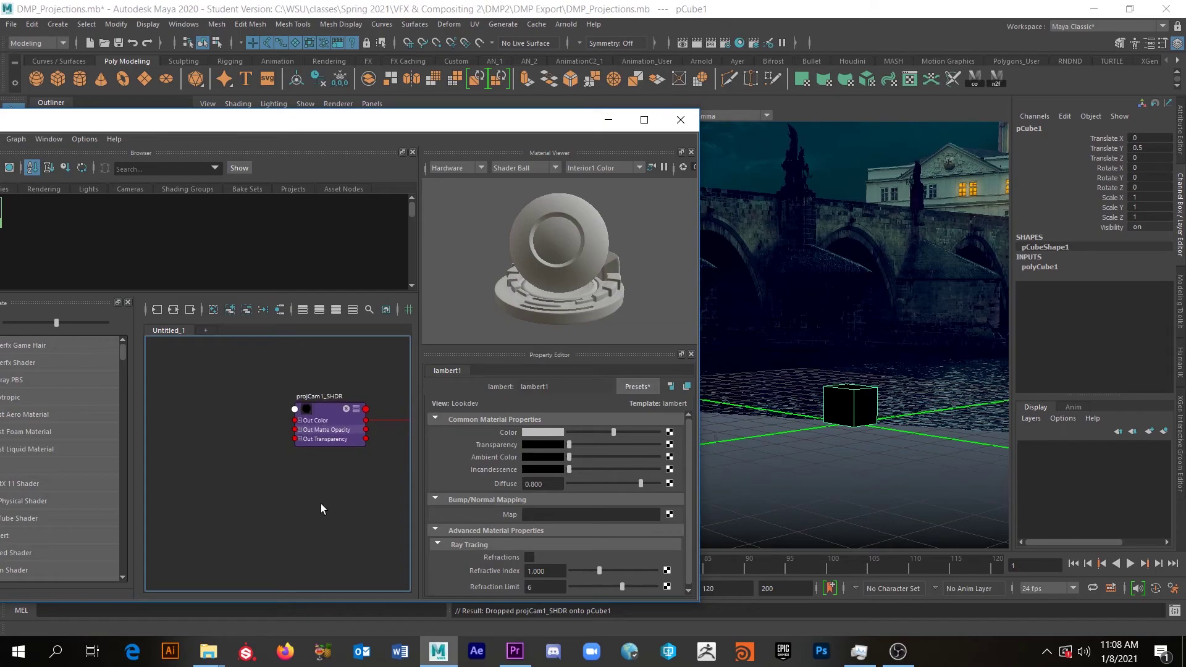
left_click(321, 408)
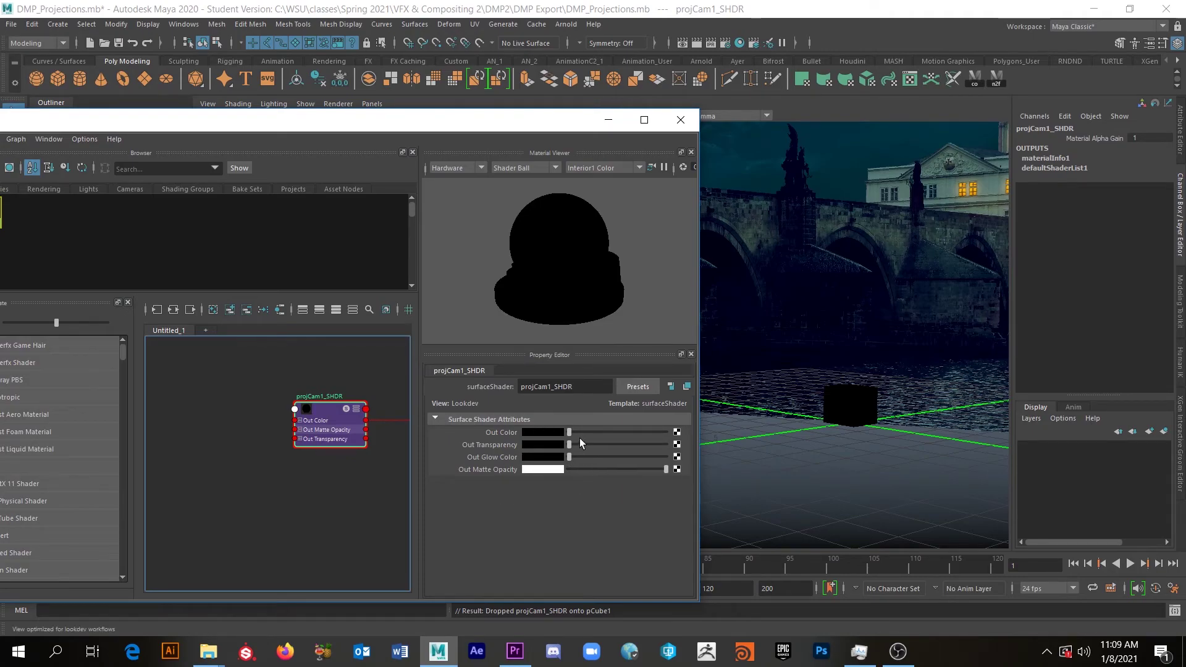
Step: Try a light gray and a bright yellow as the Out Color of projCam1_SHDR
left_click_drag(569, 432, 603, 435)
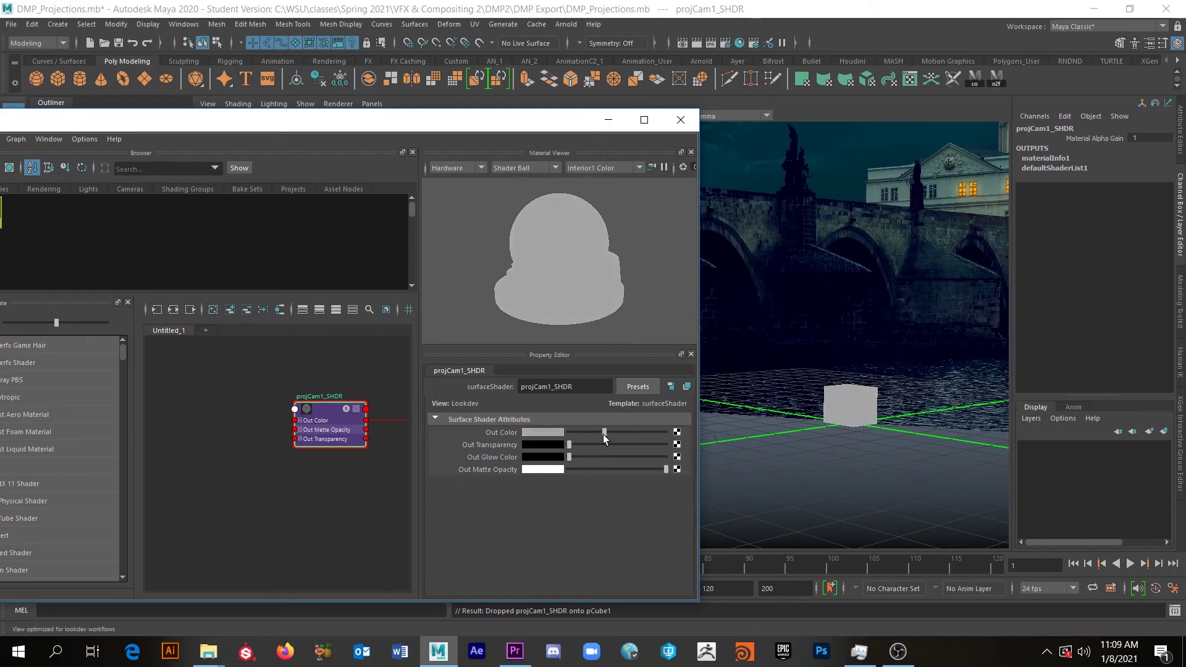
left_click(535, 432)
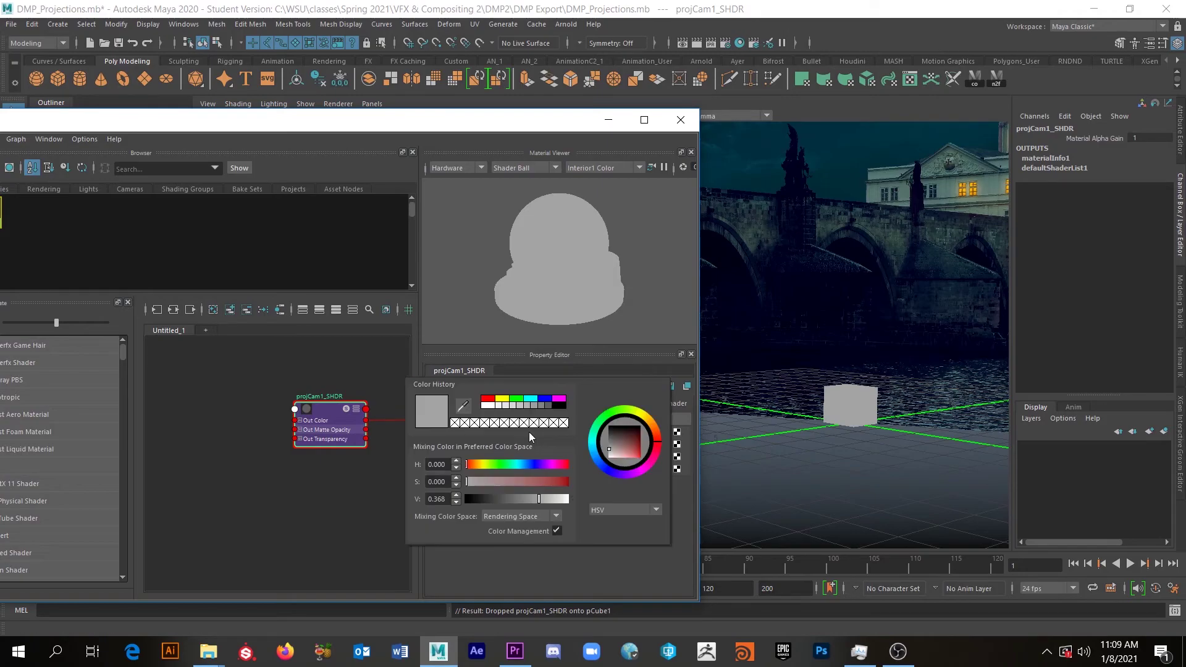
left_click_drag(639, 413, 654, 456)
left_click(639, 429)
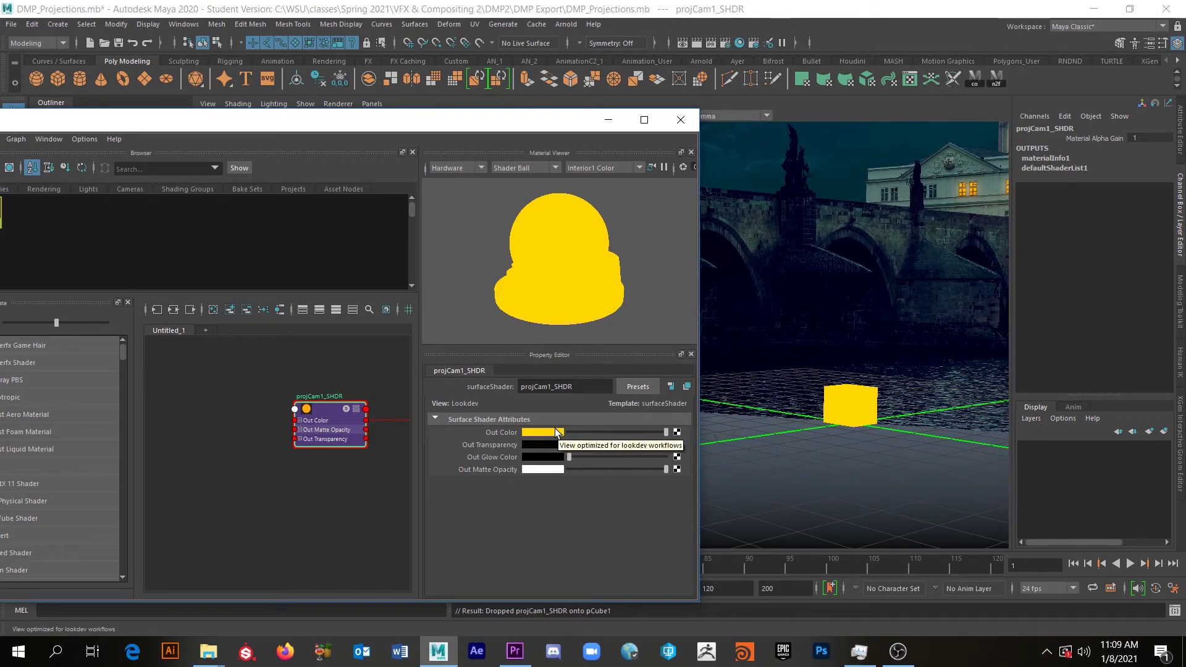
Step: Map the Out Color of projCam1_SHDR with a File texture created as a projection
left_click(677, 434)
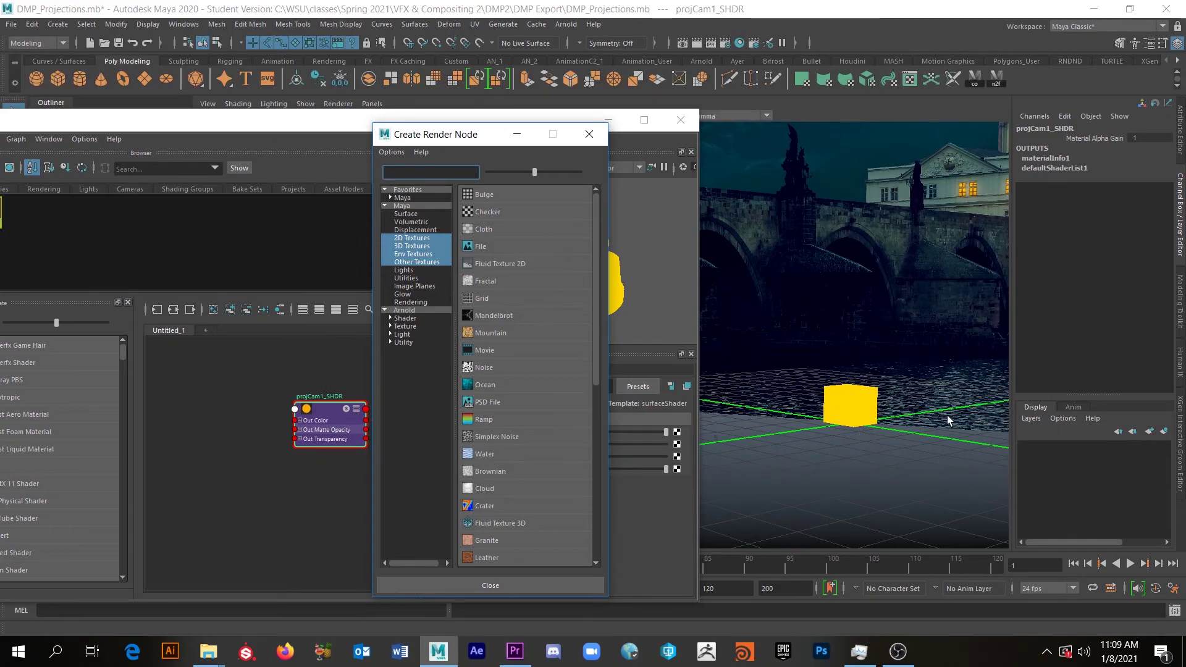
right_click(473, 246)
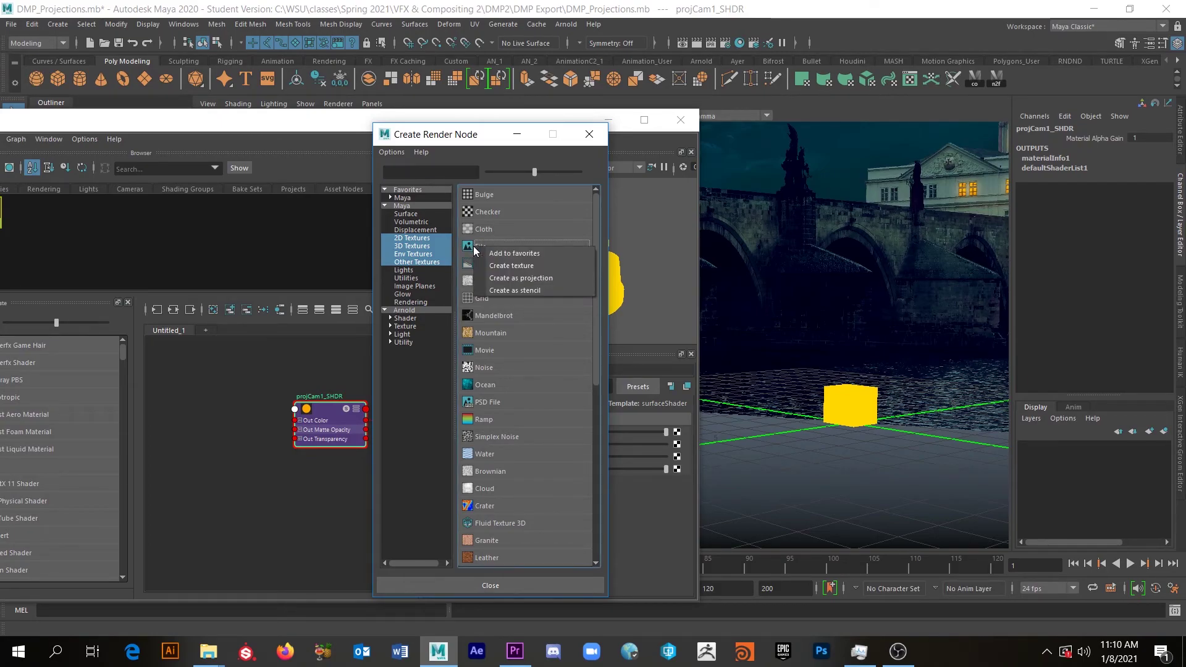
left_click(513, 278)
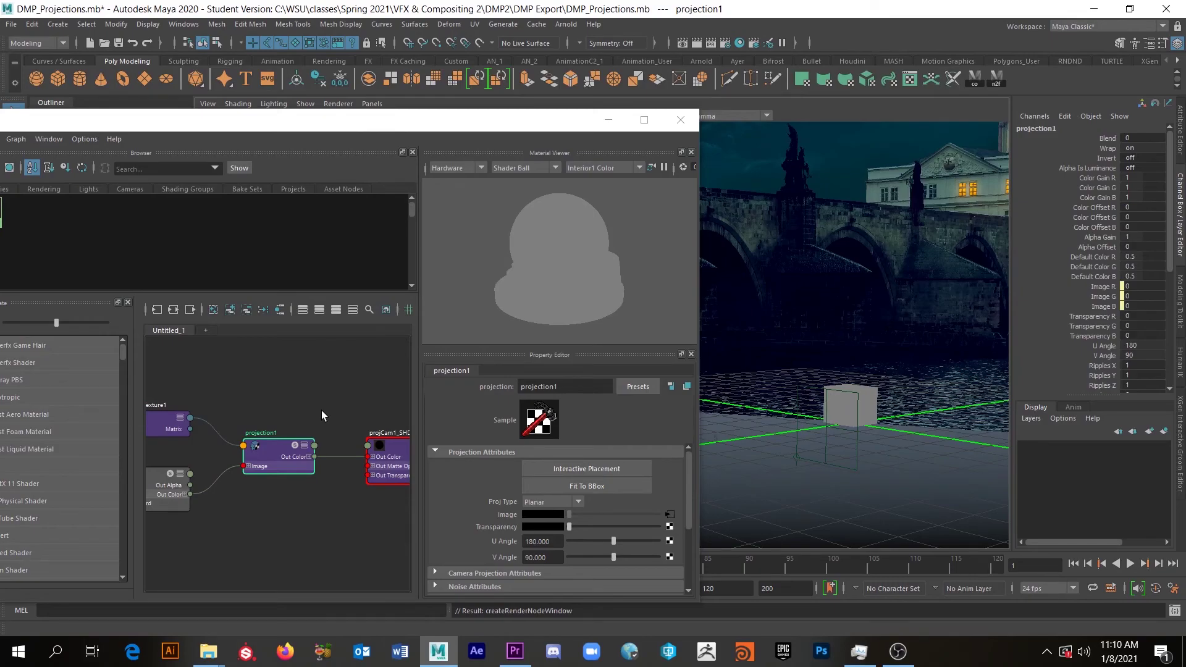
Step: Bring the whole Hypershade back into view and frame the new placement, file and projection nodes in the graph
left_click_drag(433, 128, 726, 116)
scroll(494, 377, "down", 4)
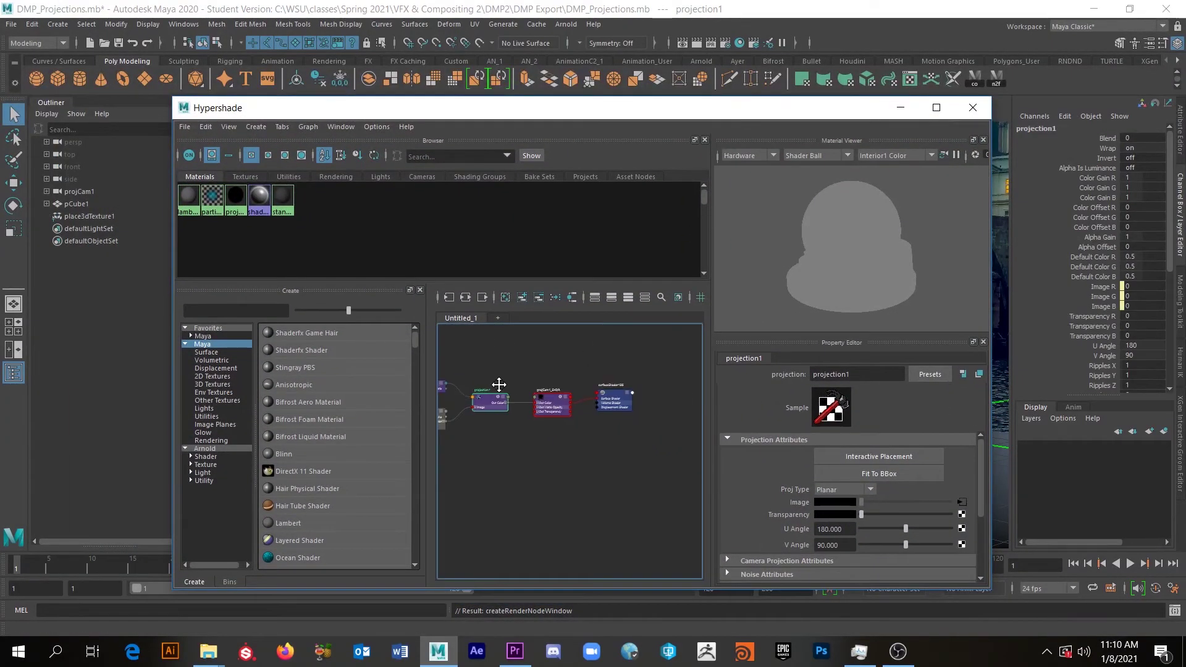
middle_click_drag(499, 385, 556, 378, "alt")
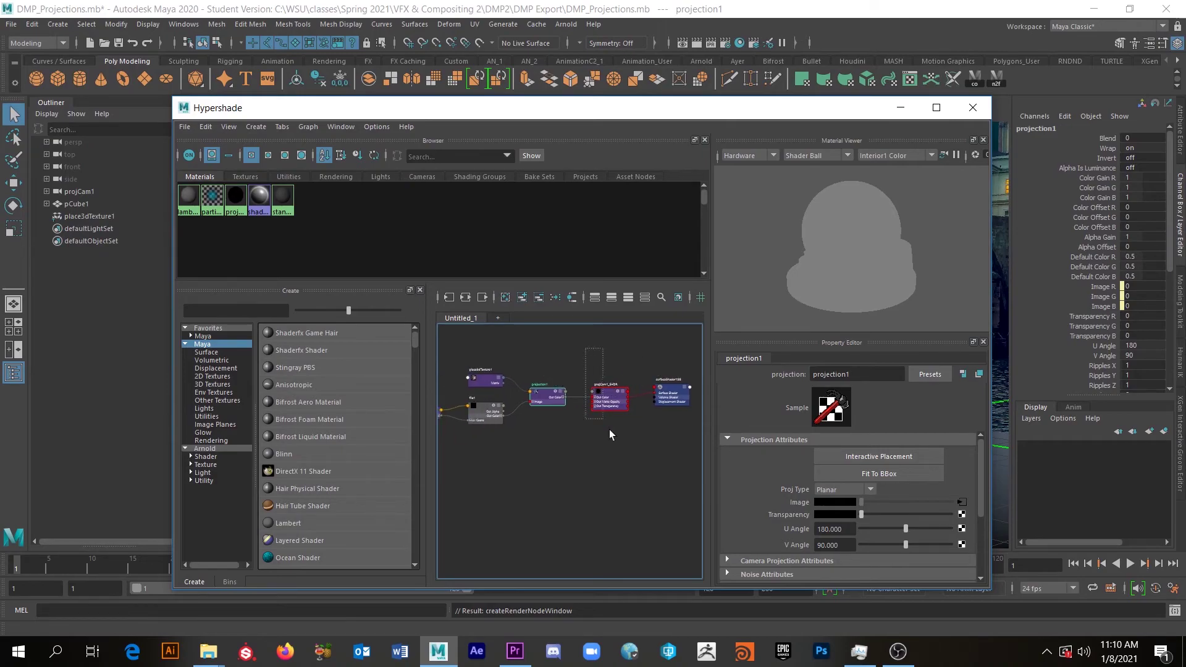
left_click_drag(604, 422, 688, 470)
middle_click_drag(617, 469, 658, 457, "alt")
left_click_drag(467, 342, 654, 480)
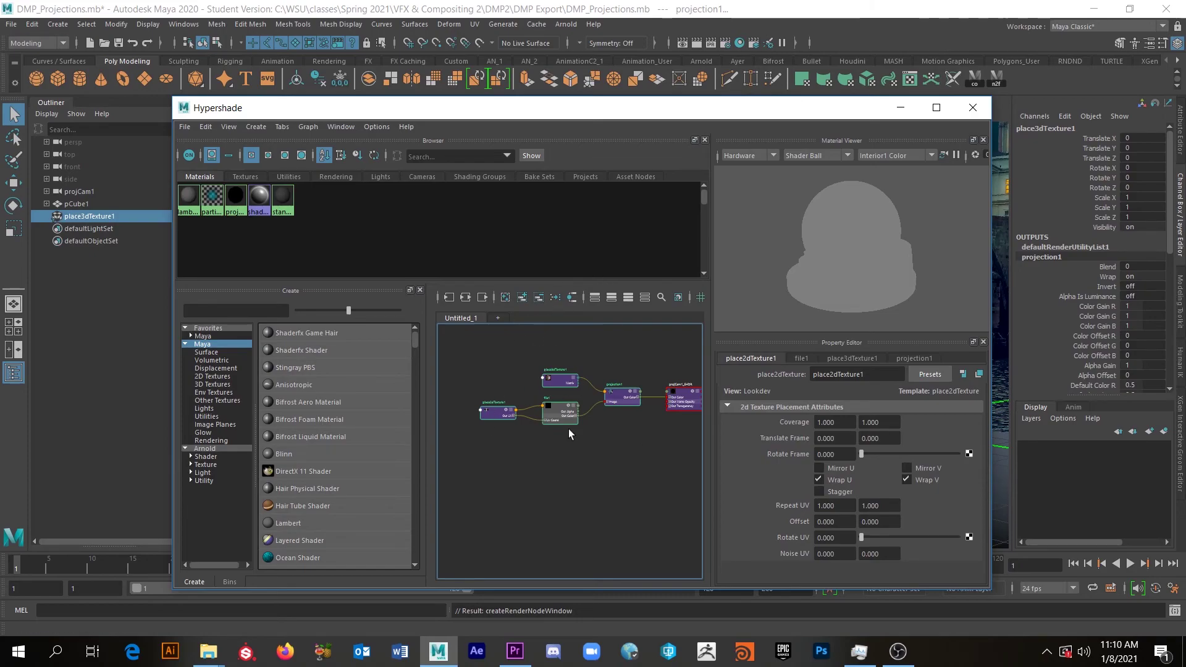
key("f")
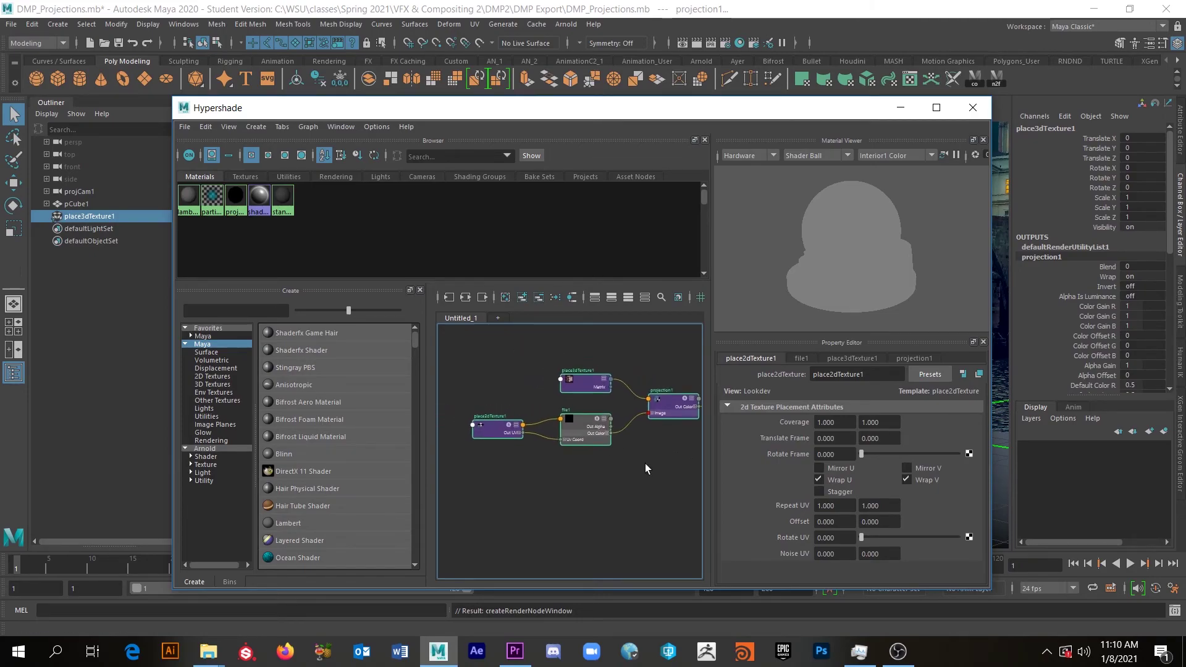
Step: Rearrange the graph so place3dTexture1 sits directly above place2dTexture1, clear of the file1 node
left_click(595, 395)
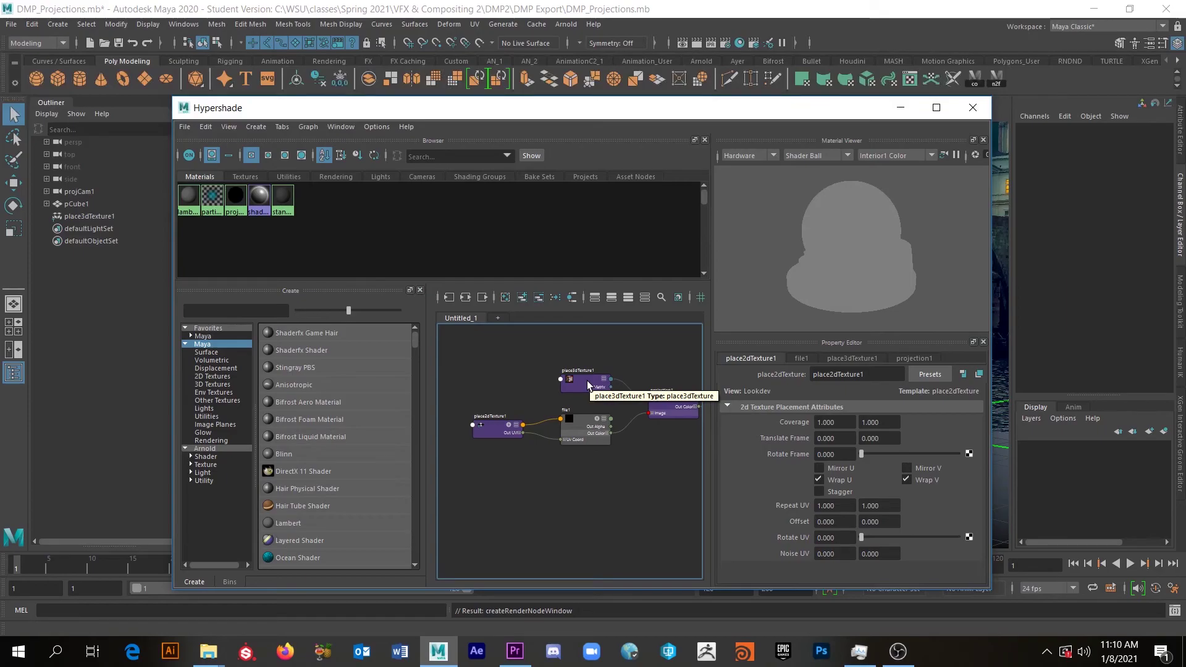
left_click_drag(589, 385, 517, 359)
scroll(504, 346, "up", 3)
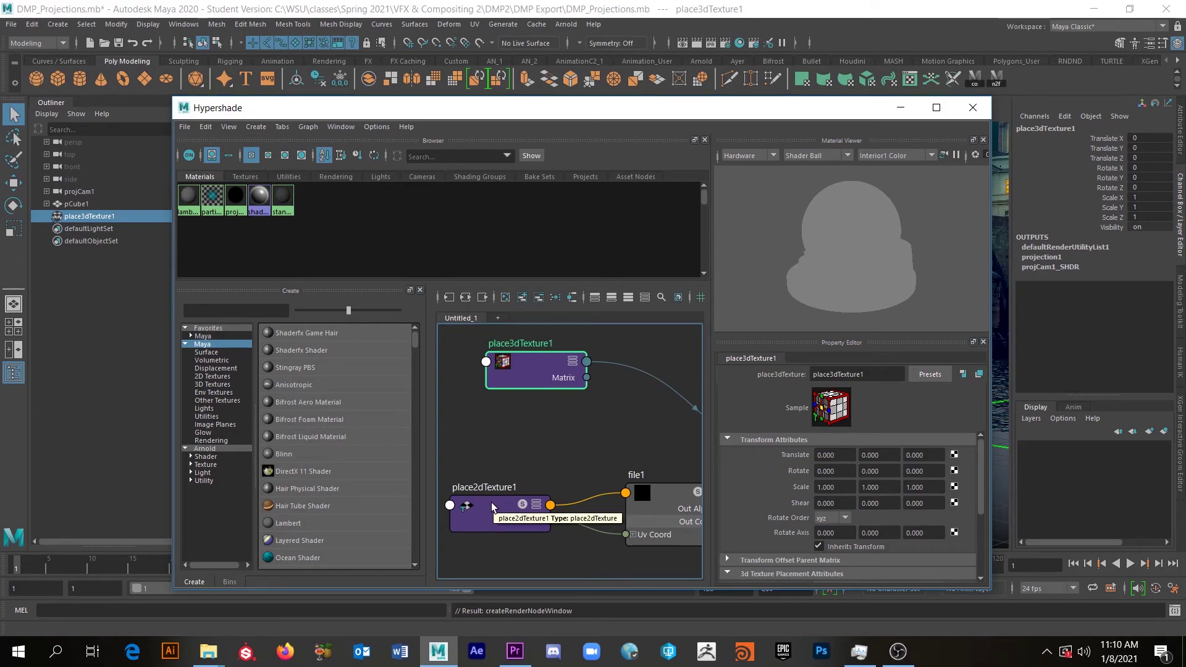
left_click_drag(491, 502, 490, 447)
left_click_drag(534, 372, 506, 379)
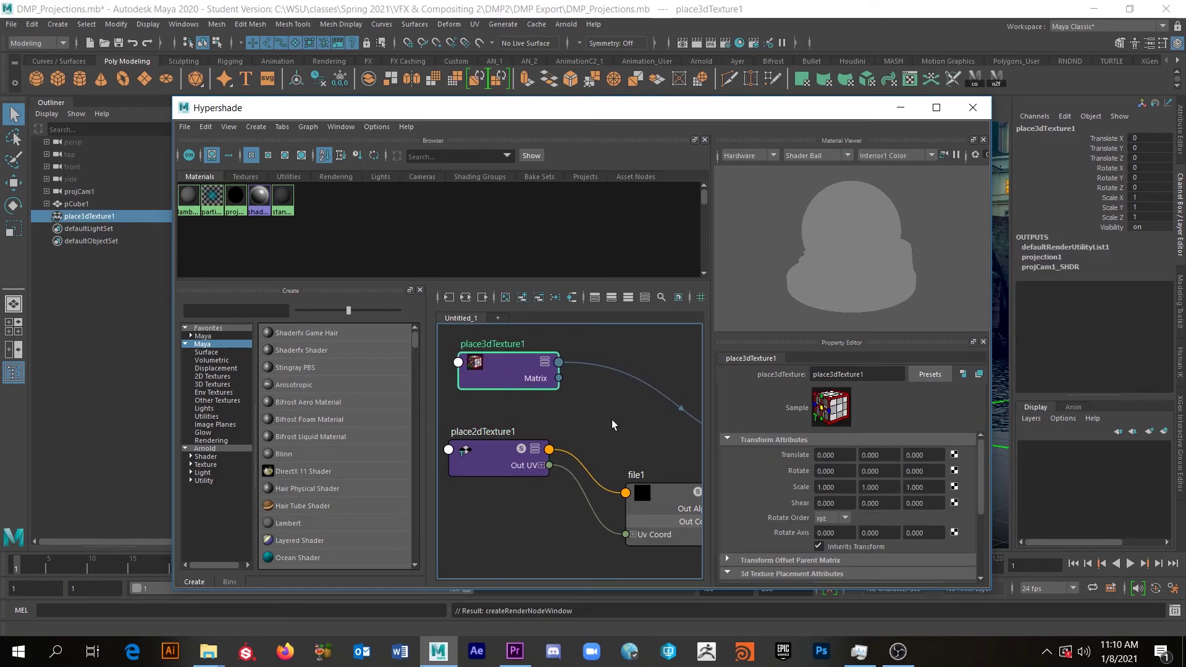
Step: Examine how file1 and projection1 feed into projCam1_SHDR, and view the attributes of projection1
middle_click_drag(610, 419, 569, 409, "alt")
scroll(569, 410, "down", 2)
scroll(525, 448, "up", 1)
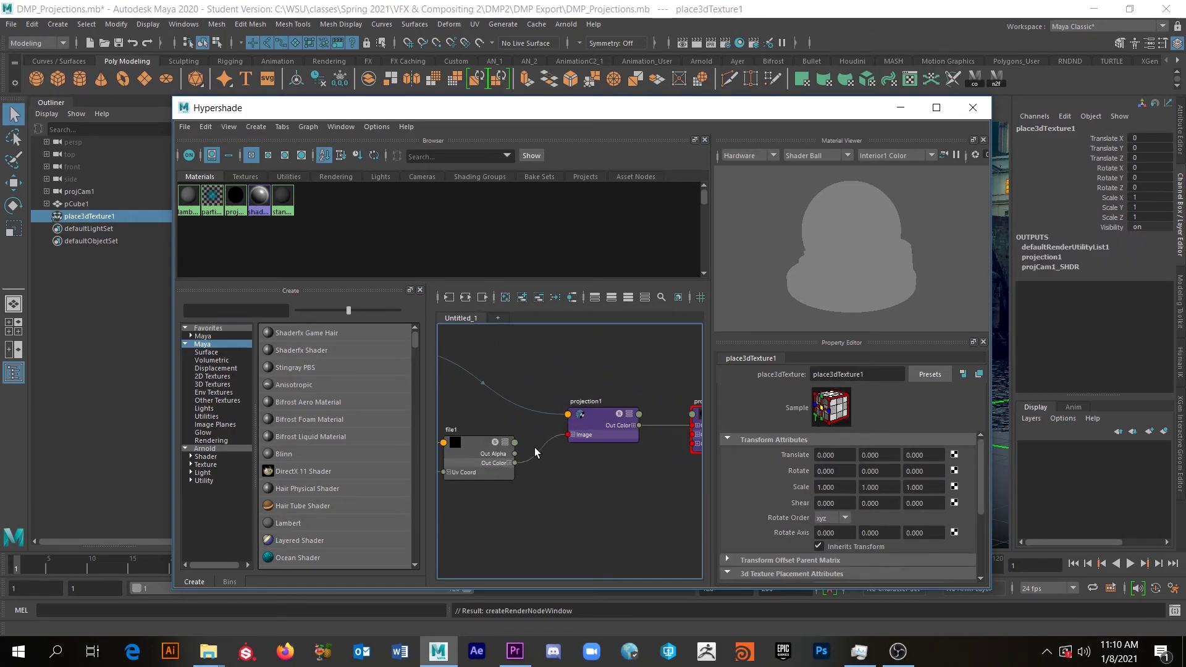
scroll(552, 443, "down", 2)
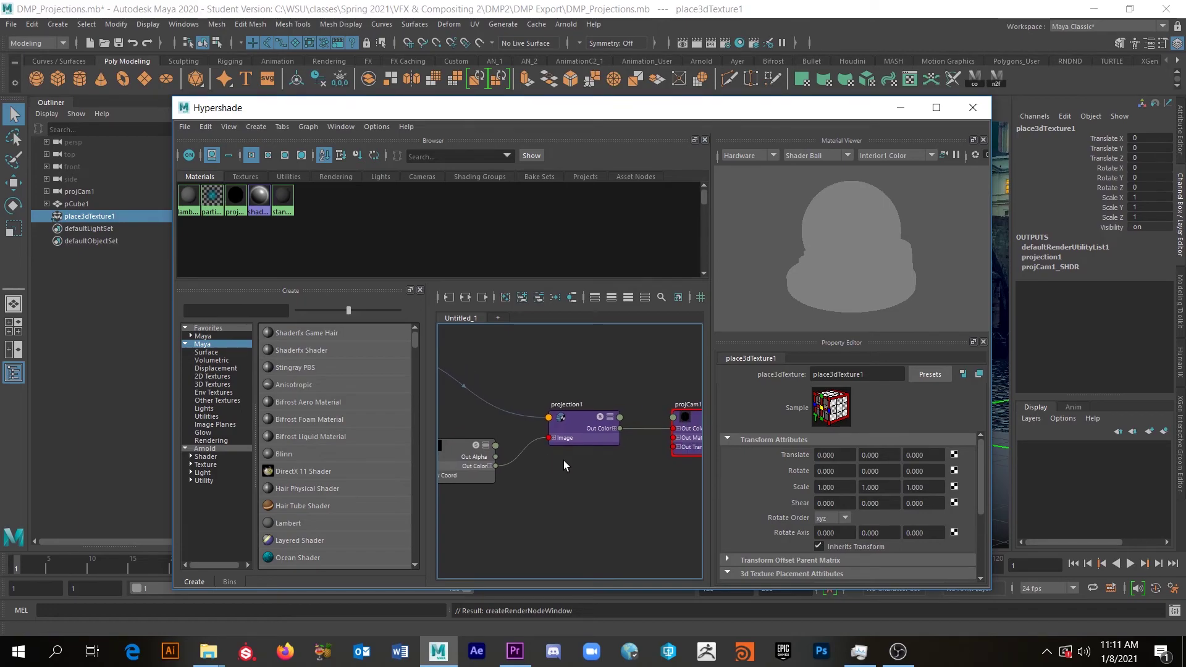
scroll(564, 461, "down", 1)
left_click(574, 429)
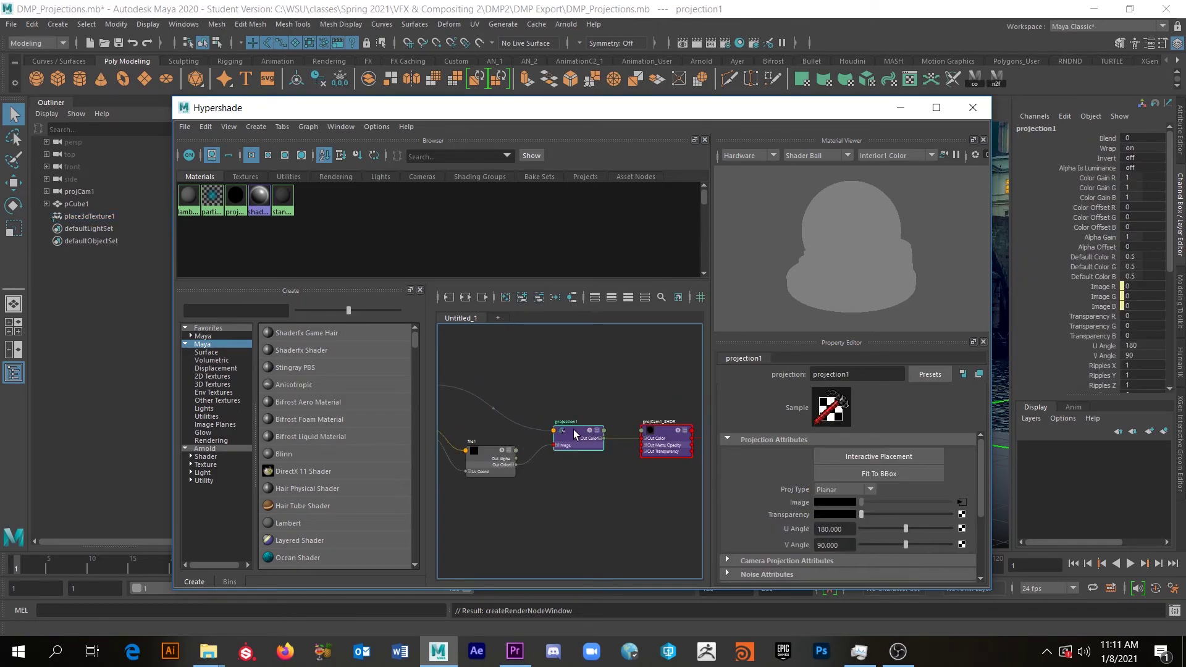
Step: Open the image browser for the file1 texture node and clear its folder path
left_click(486, 449)
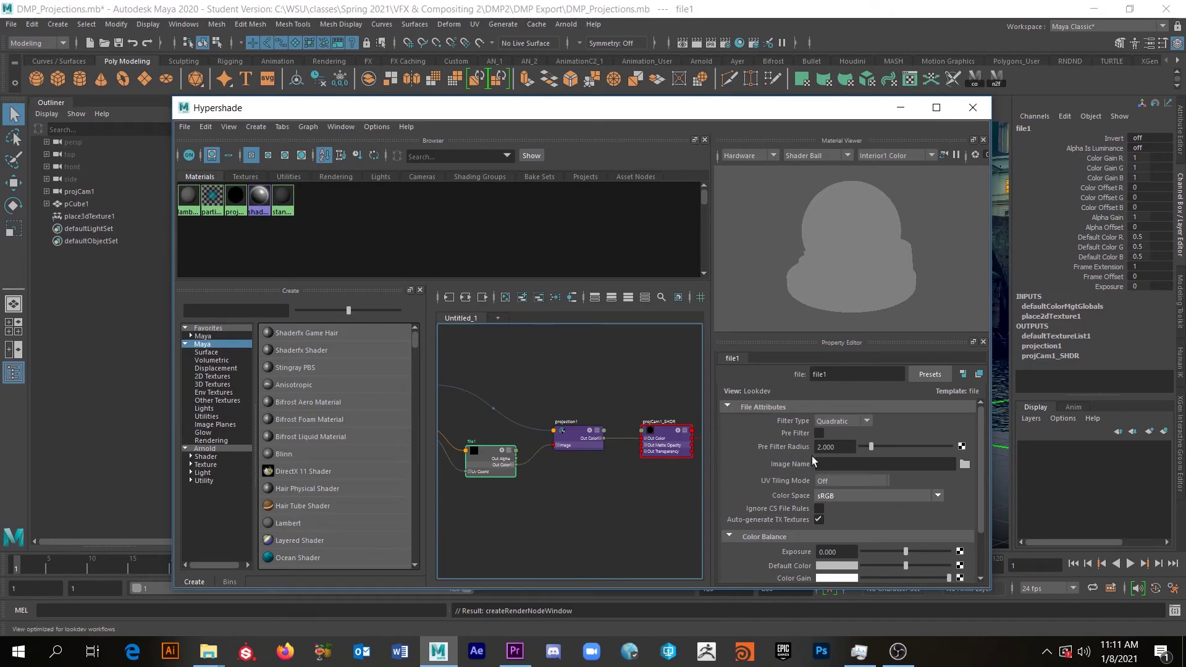
left_click(965, 464)
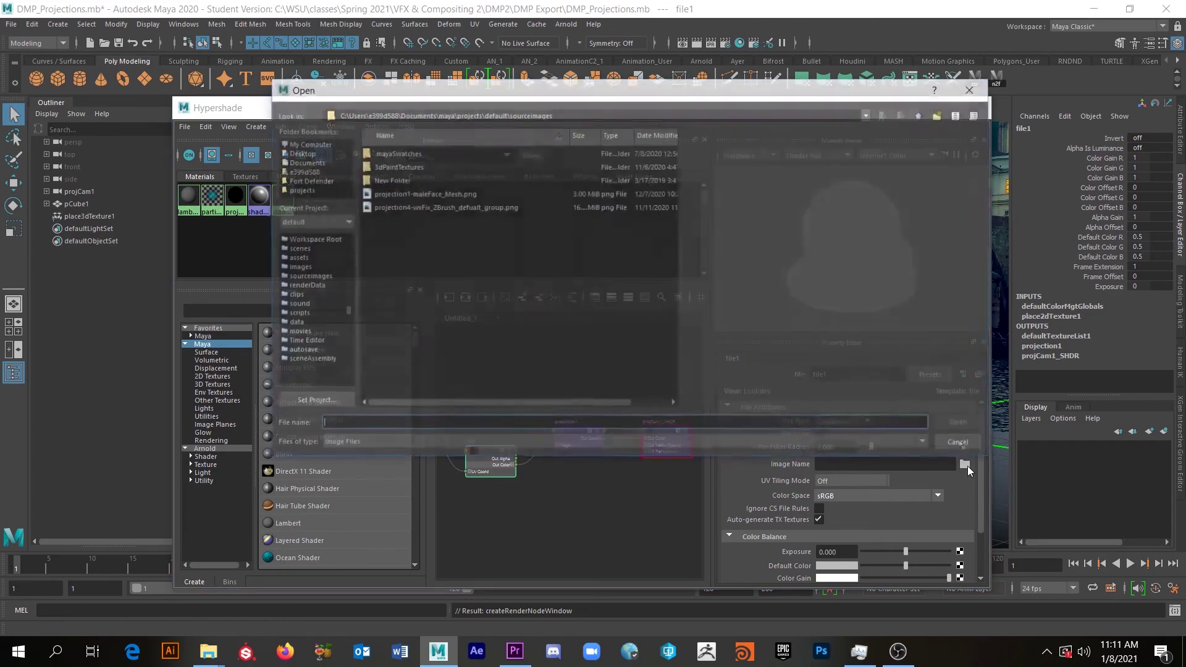
left_click(566, 115)
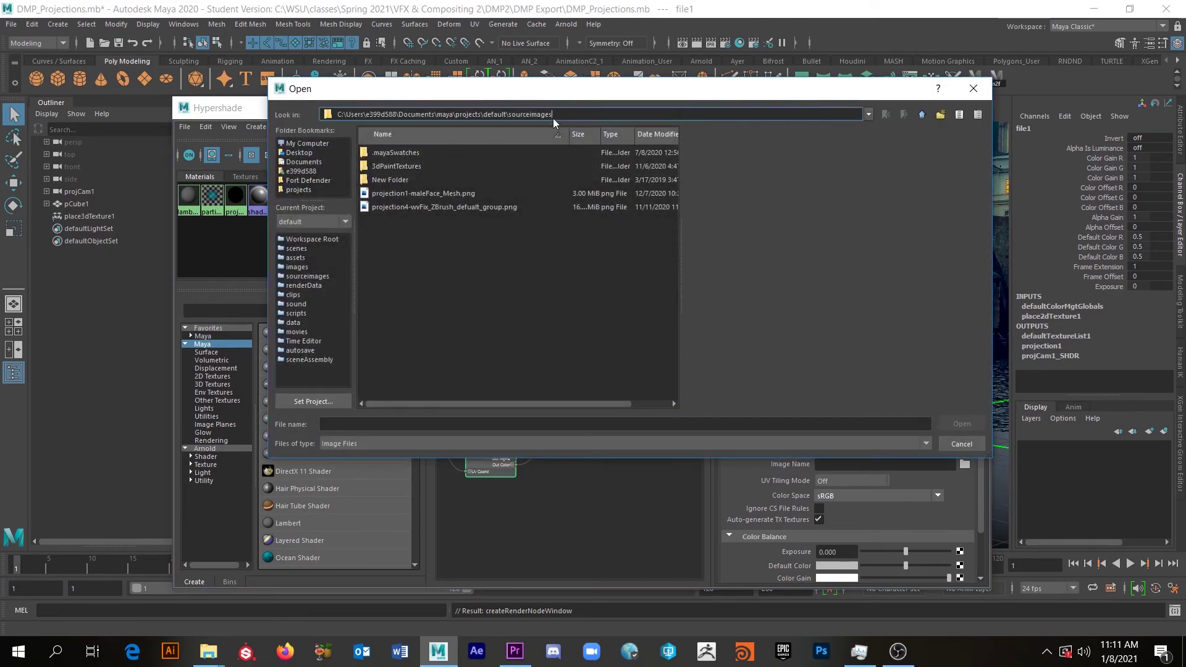
key("ctrl+a")
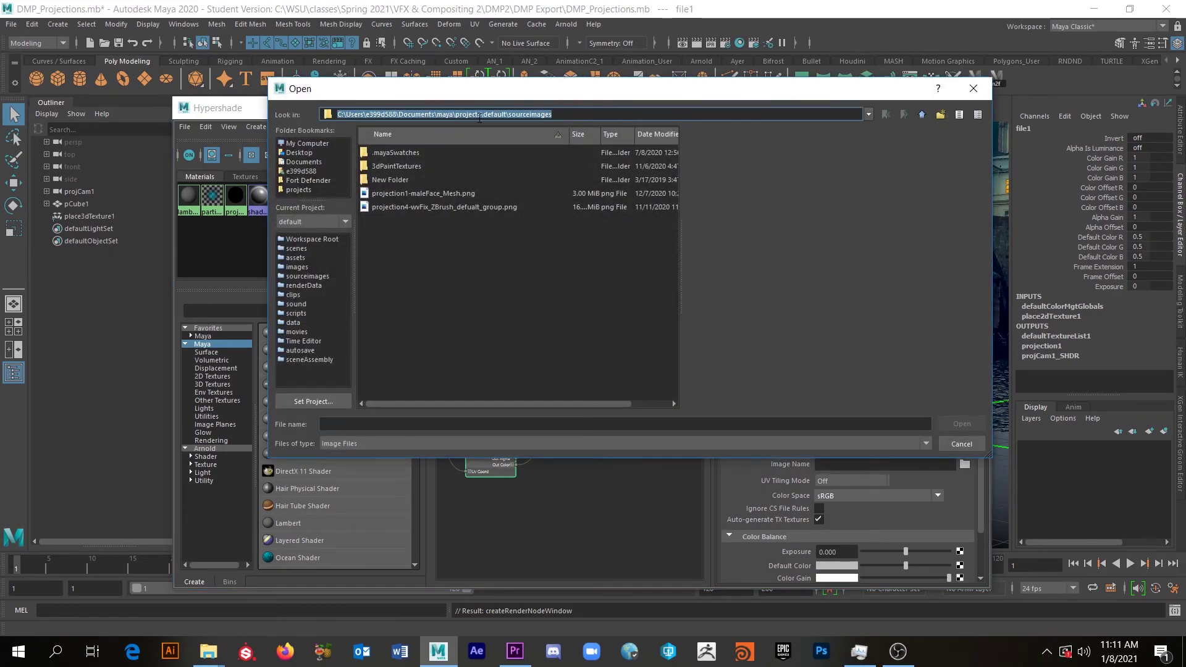
type("DMP_Pt8_projectionCamSetup_filmOffsets_overscan")
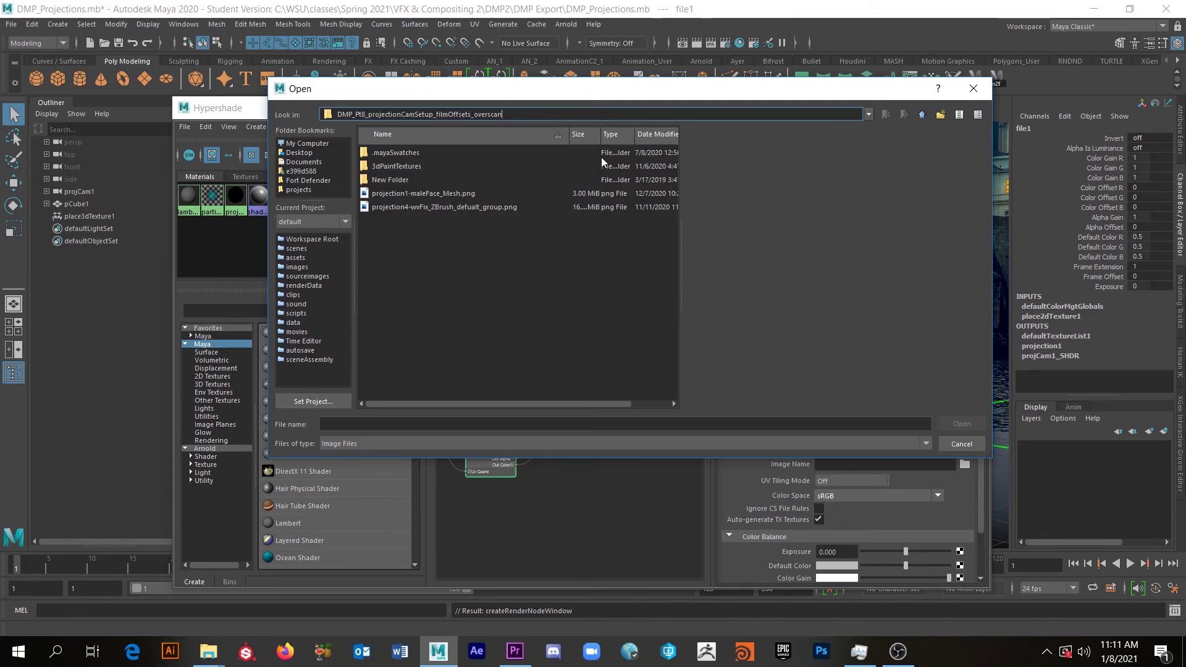
double_click(513, 114)
key("ctrl+x")
Step: Switch to the DMP Export folder in File Explorer, open its previous subfolder and copy that folder's path
left_click(229, 660)
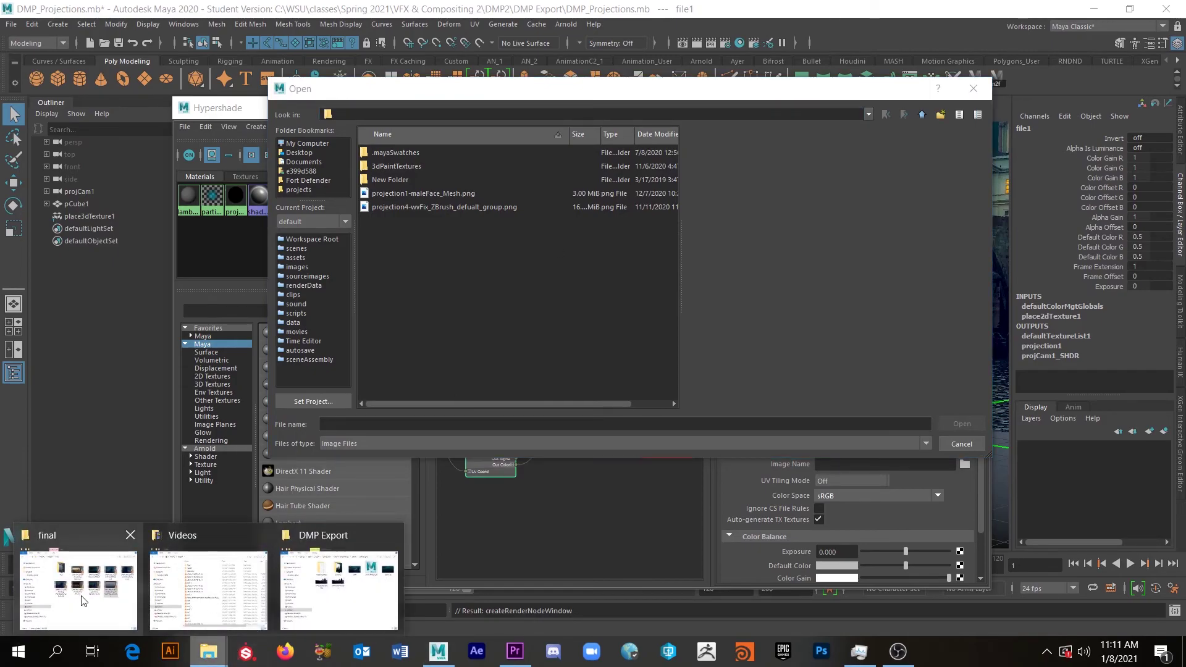
left_click(343, 600)
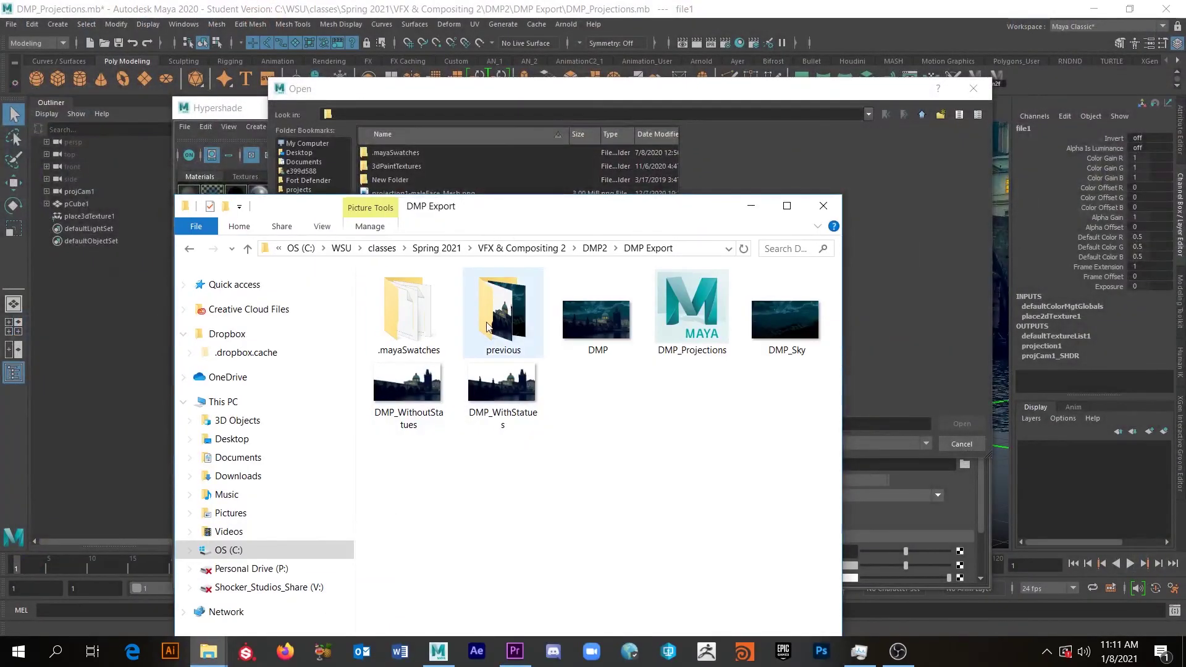
double_click(503, 309)
left_click(694, 248)
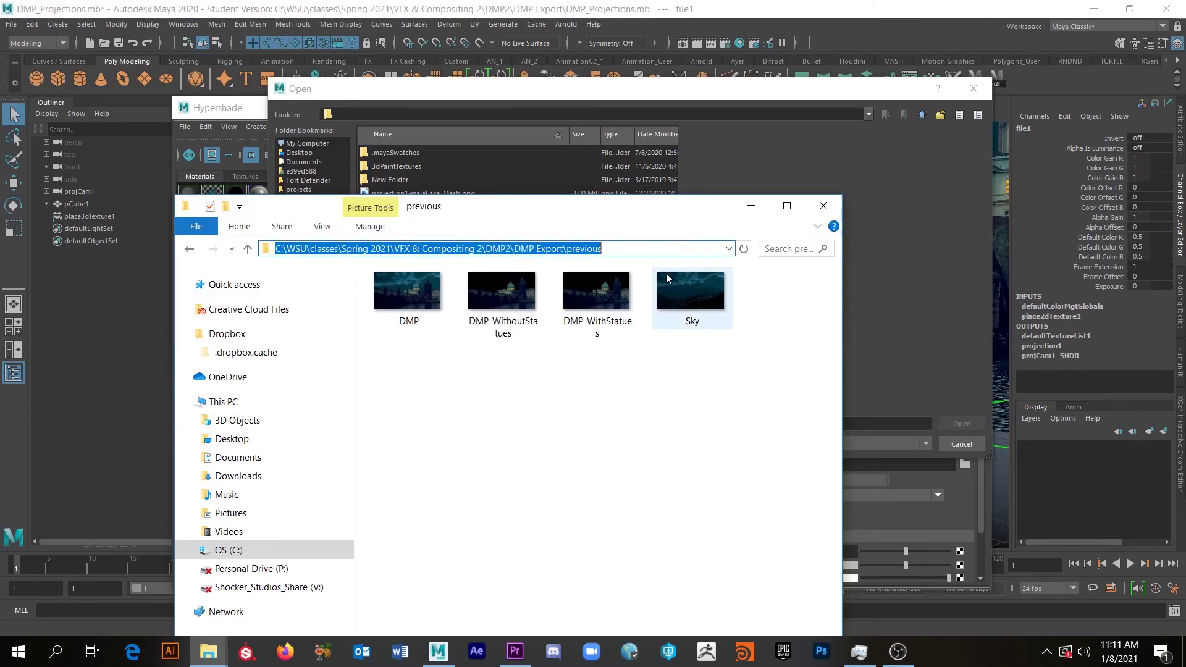
Step: Go to the copied folder path in the image browser and load DMP_WithStatues.tif into the file1 texture
left_click(463, 115)
key("ctrl+v")
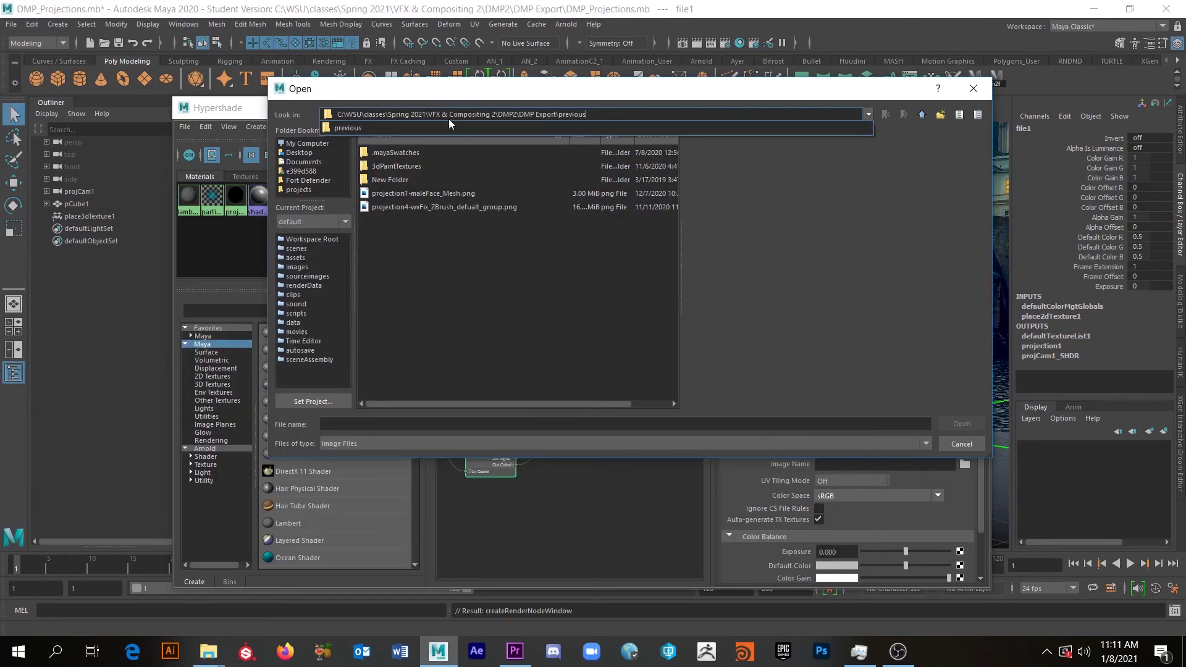
key("Return")
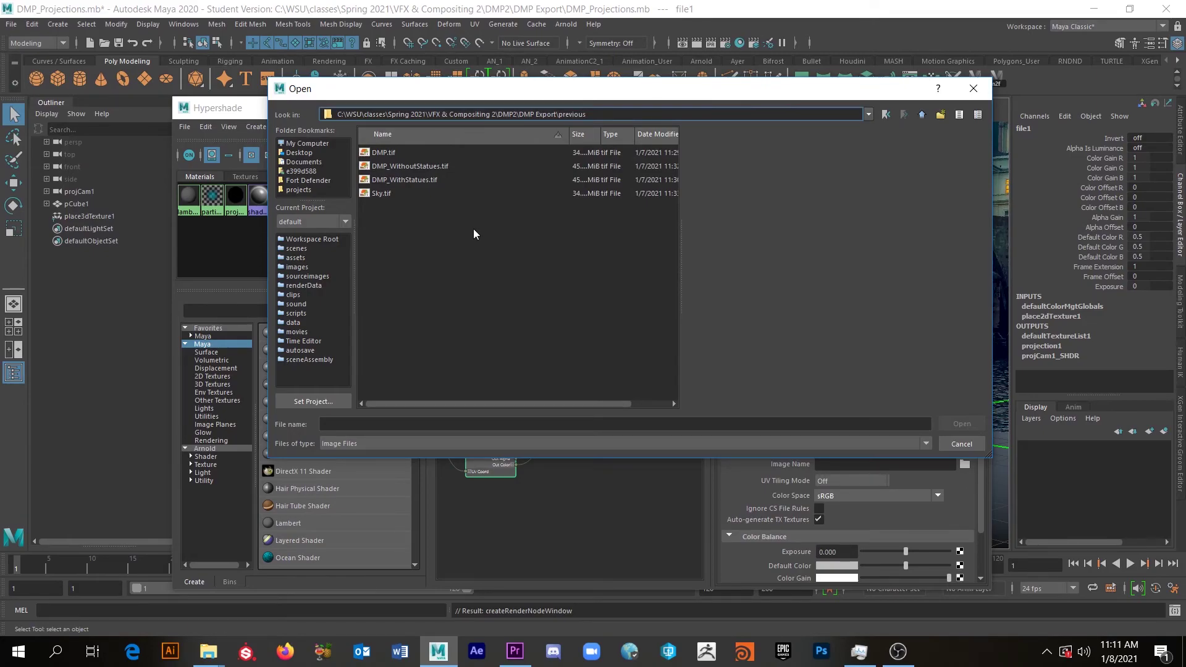
left_click(421, 180)
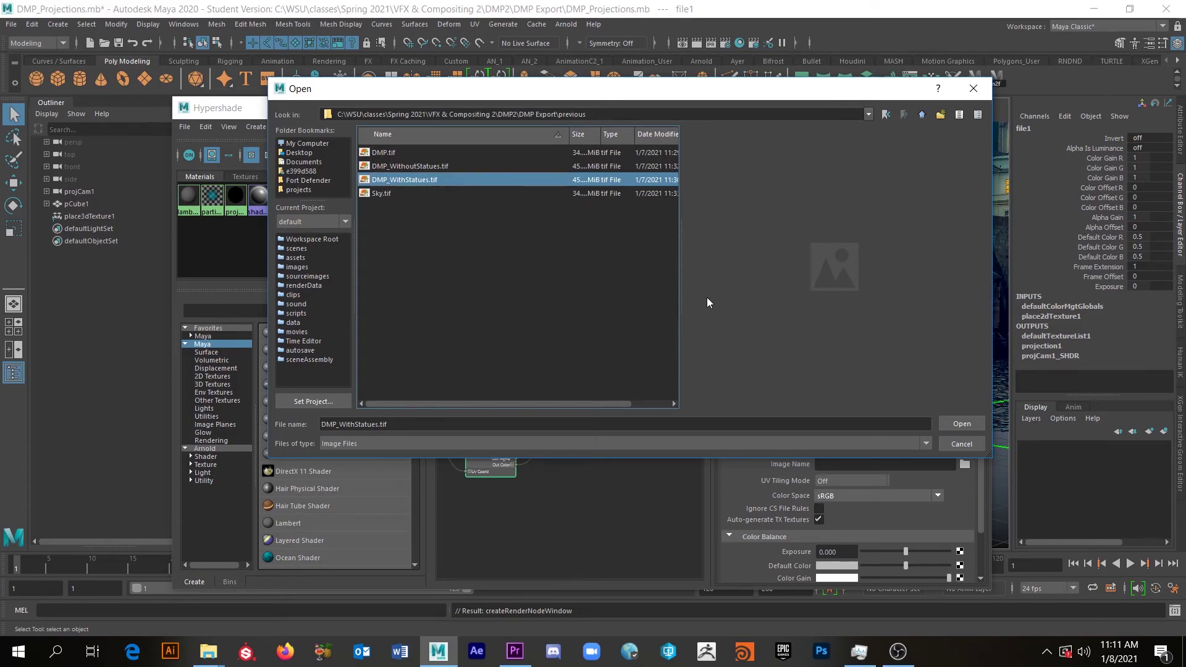
left_click(971, 425)
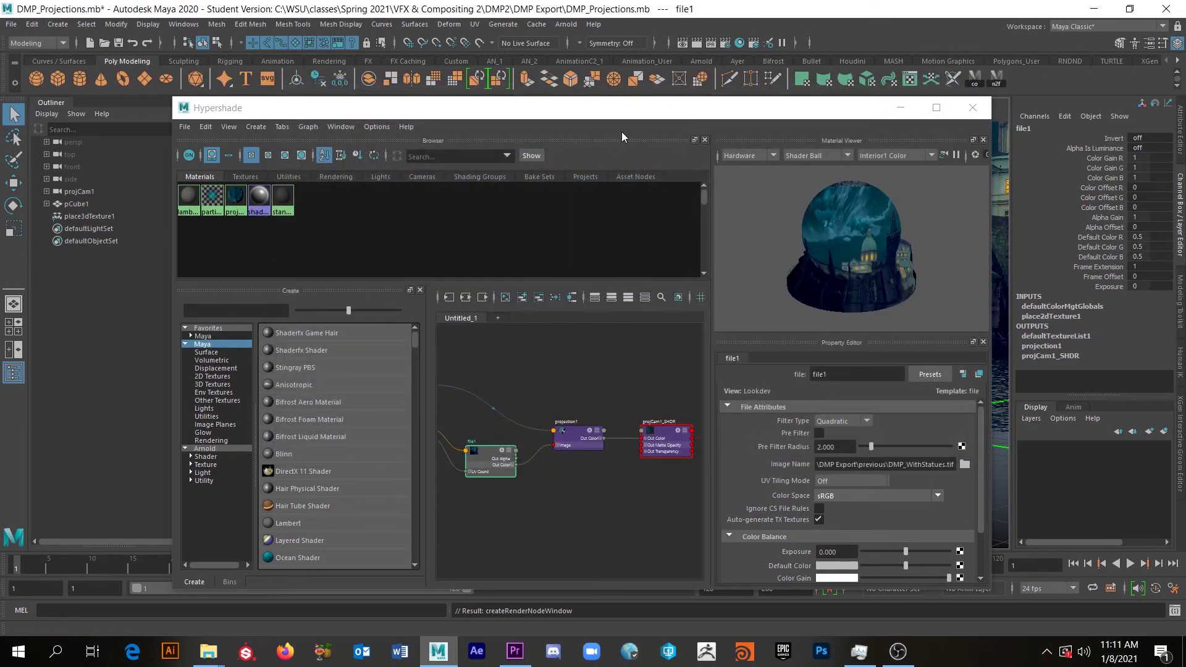
Step: Move the Hypershade aside and examine how the loaded image projects onto the cube in the perspective view
left_click_drag(624, 115, 369, 210)
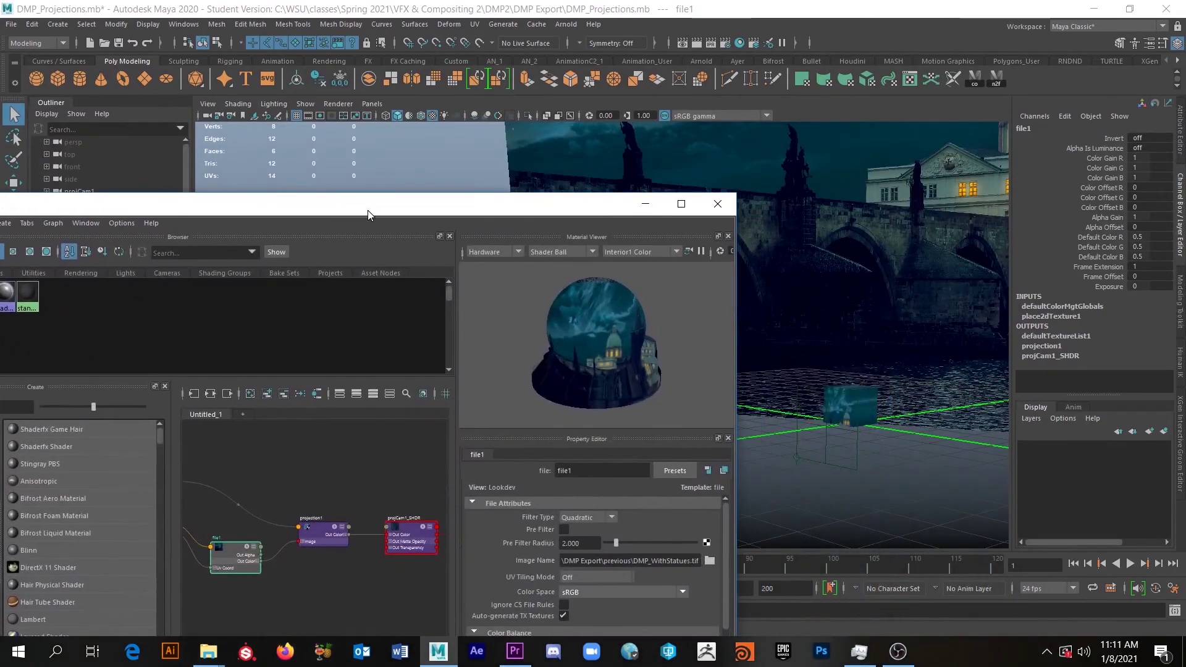
left_click_drag(871, 420, 821, 324, "alt")
right_click_drag(821, 323, 861, 392, "alt")
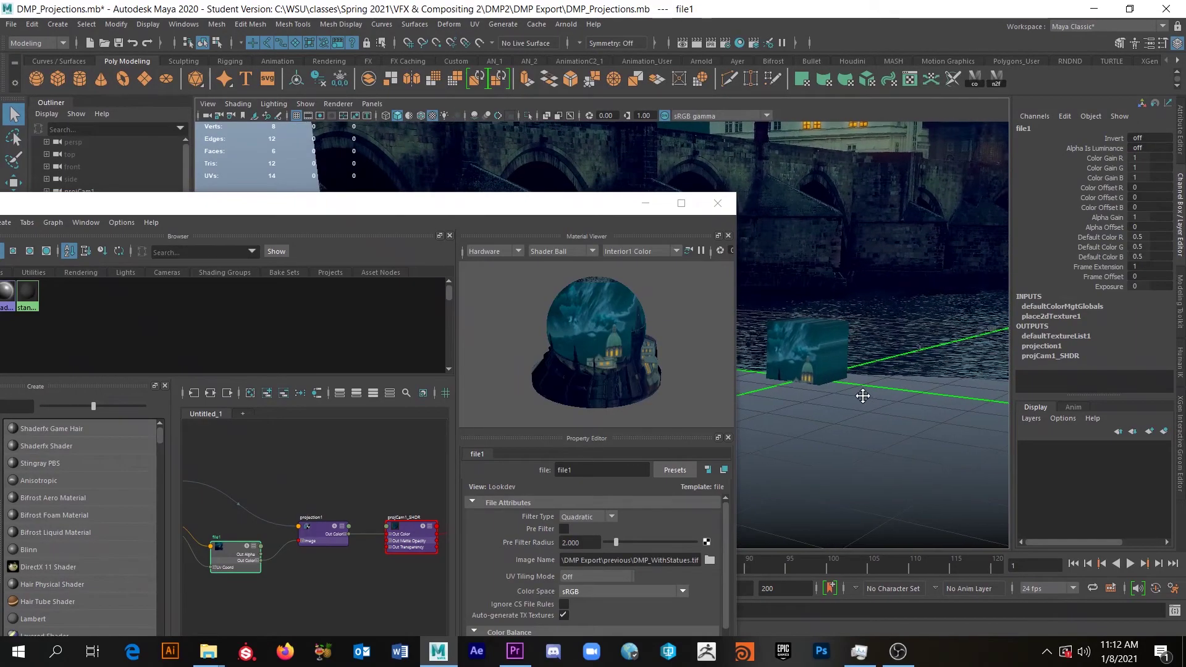
left_click_drag(354, 203, 440, 107)
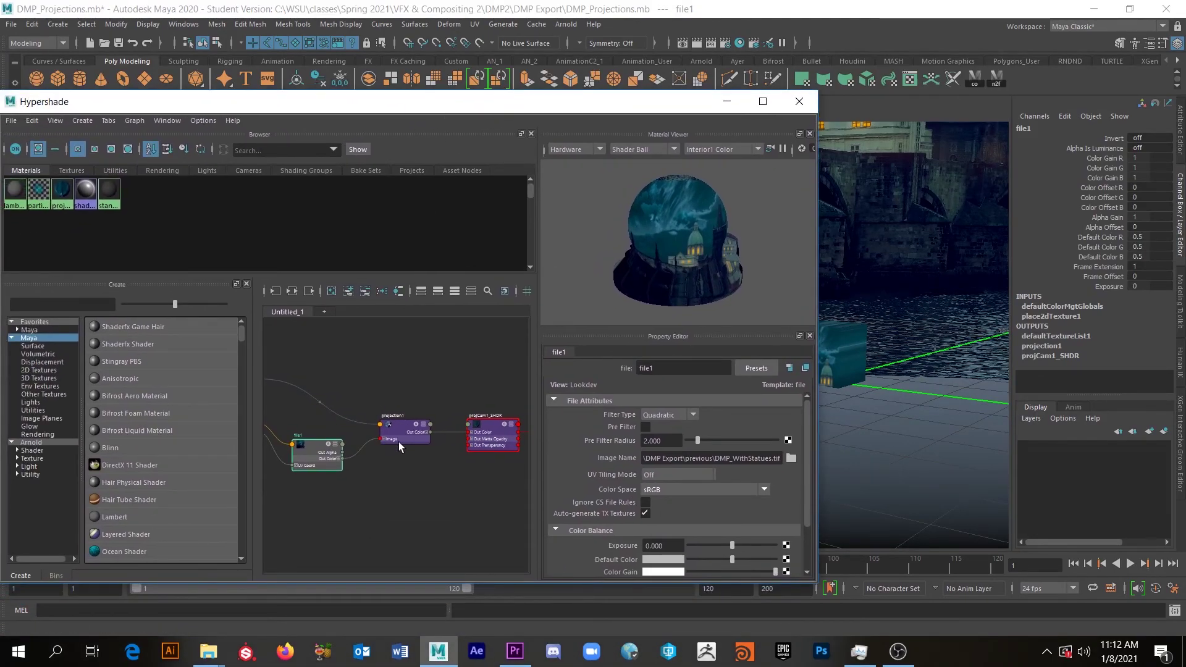
left_click_drag(581, 106, 366, 105)
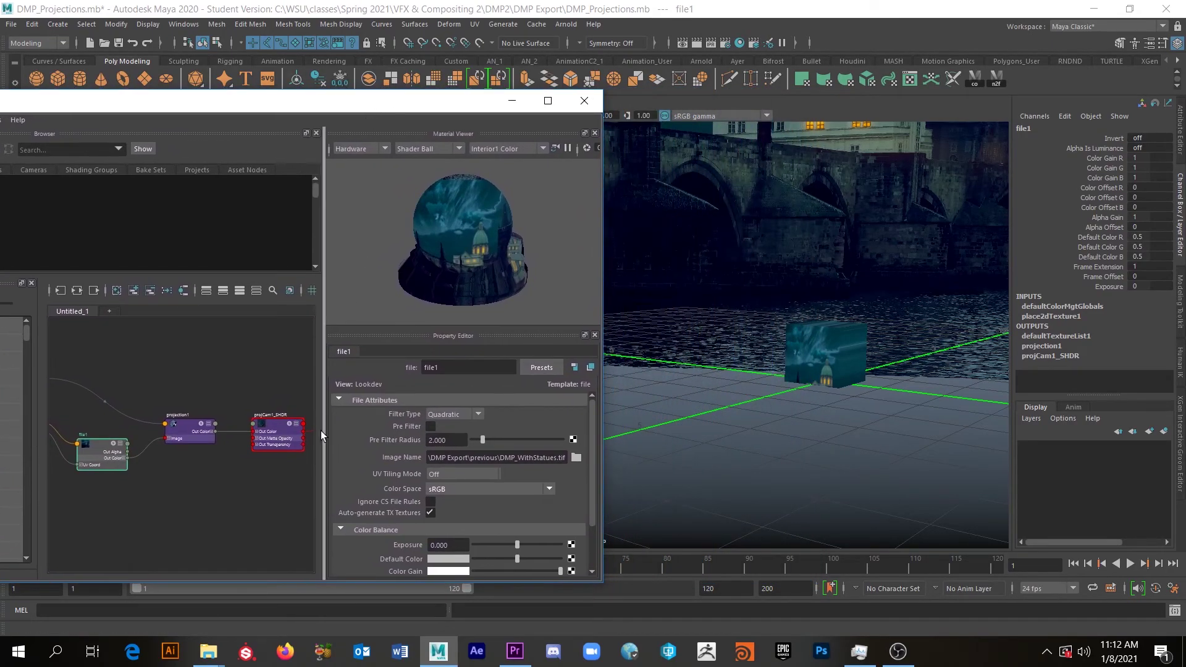
Step: Try moving place3dTexture1 in the viewport to shift the image on the cube, and undo the move
left_click(186, 424)
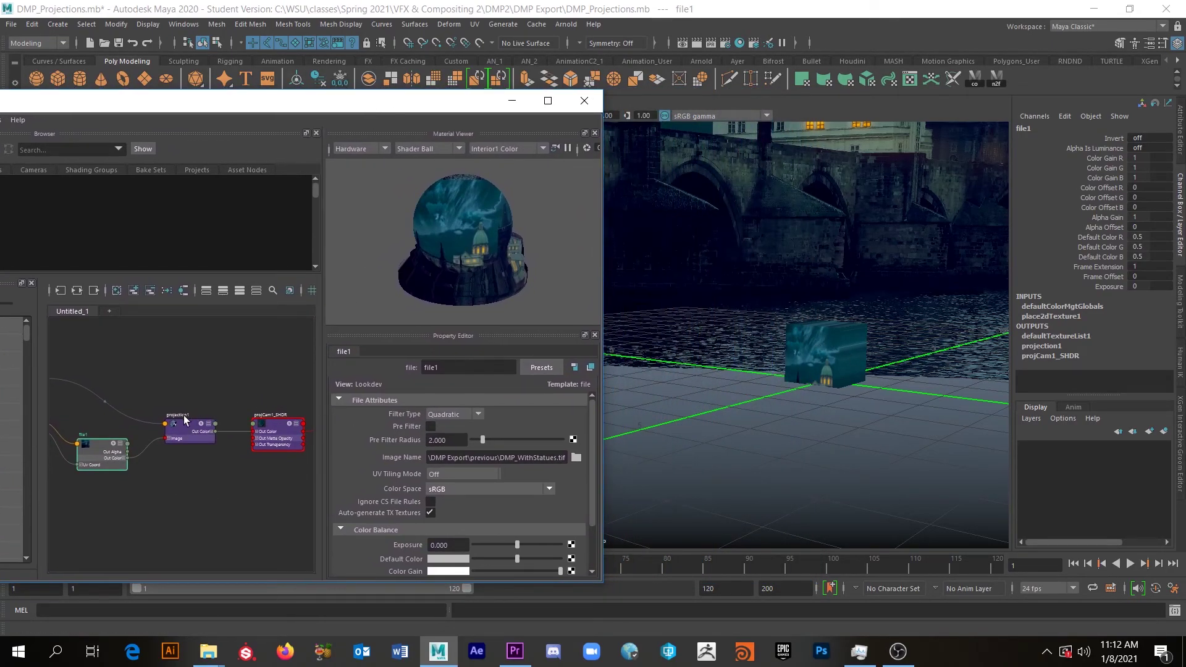
left_click(114, 384)
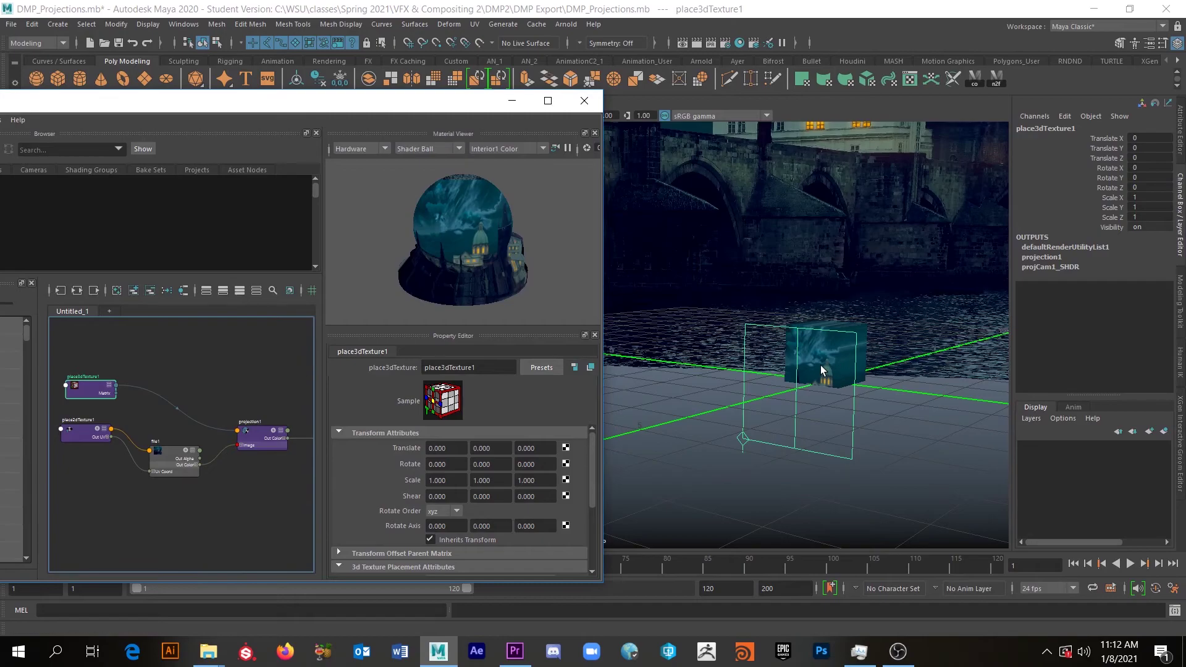
key("w")
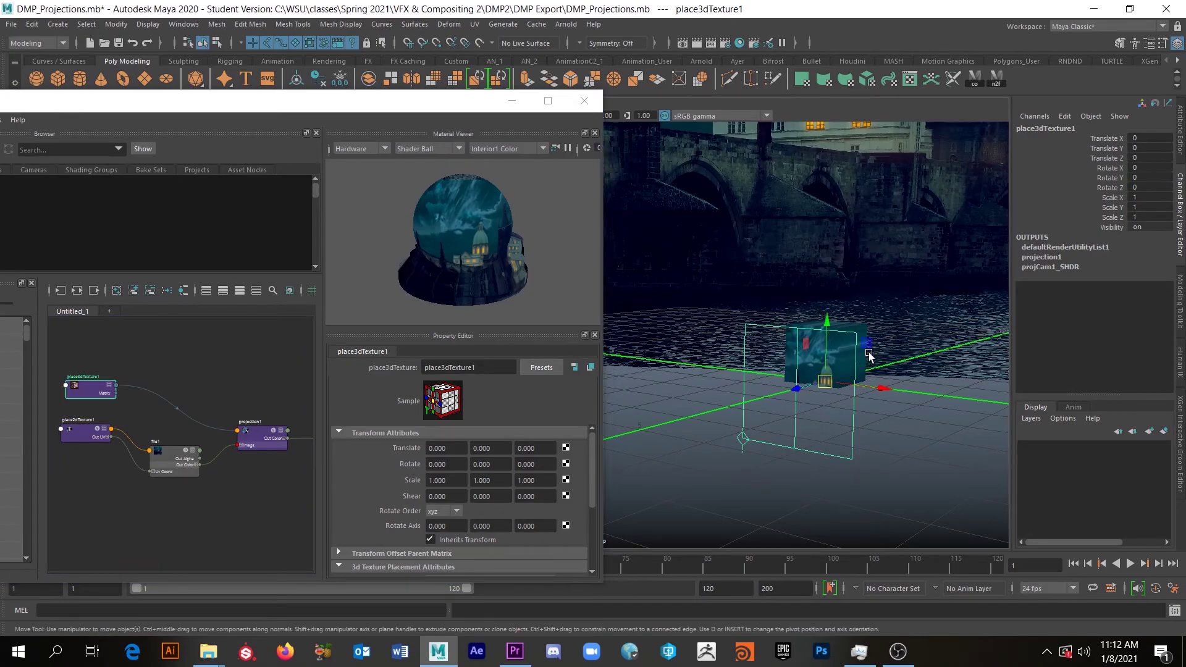
middle_click_drag(868, 342, 893, 350)
key("ctrl+z")
key("ctrl+z")
key("ctrl+z")
key("ctrl+z")
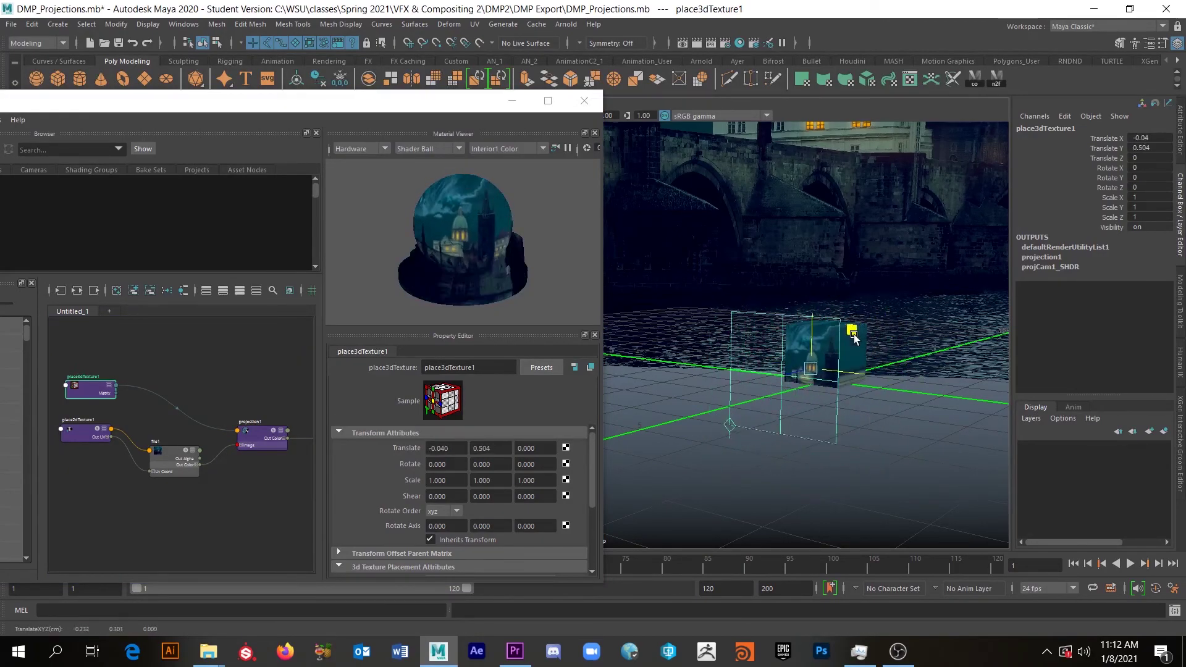
Step: Enlarge the Hypershade to full screen and set the projection type of projection1 to Perspective
left_click(251, 391)
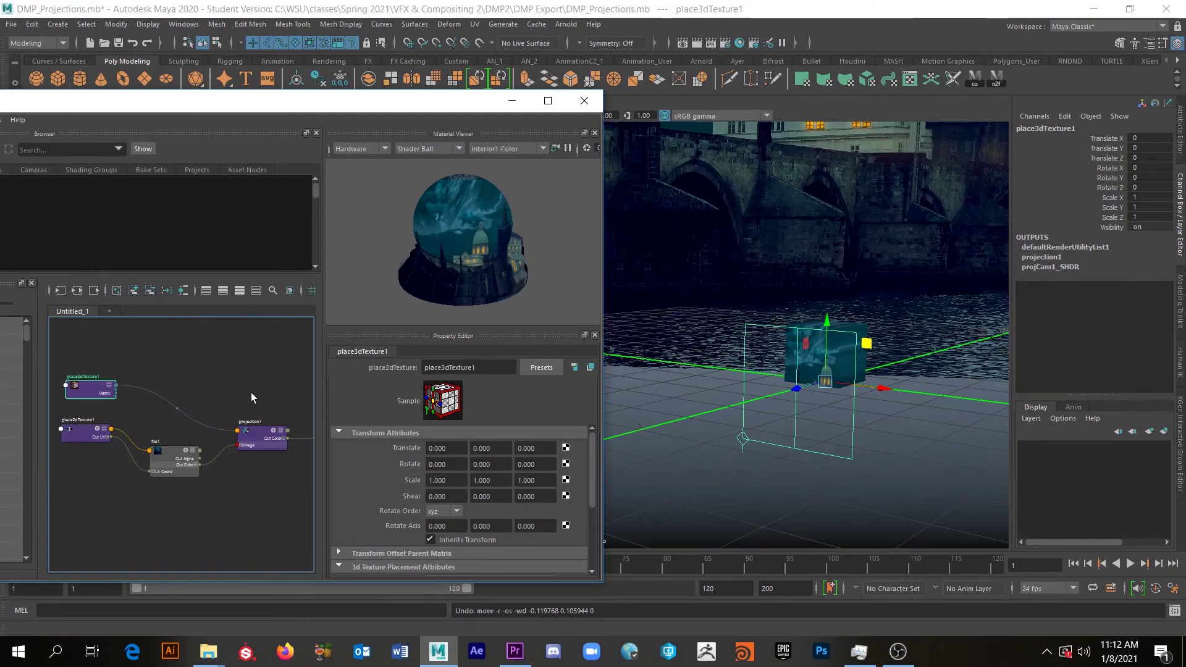
middle_click_drag(262, 440, 246, 427, "alt")
left_click(246, 427)
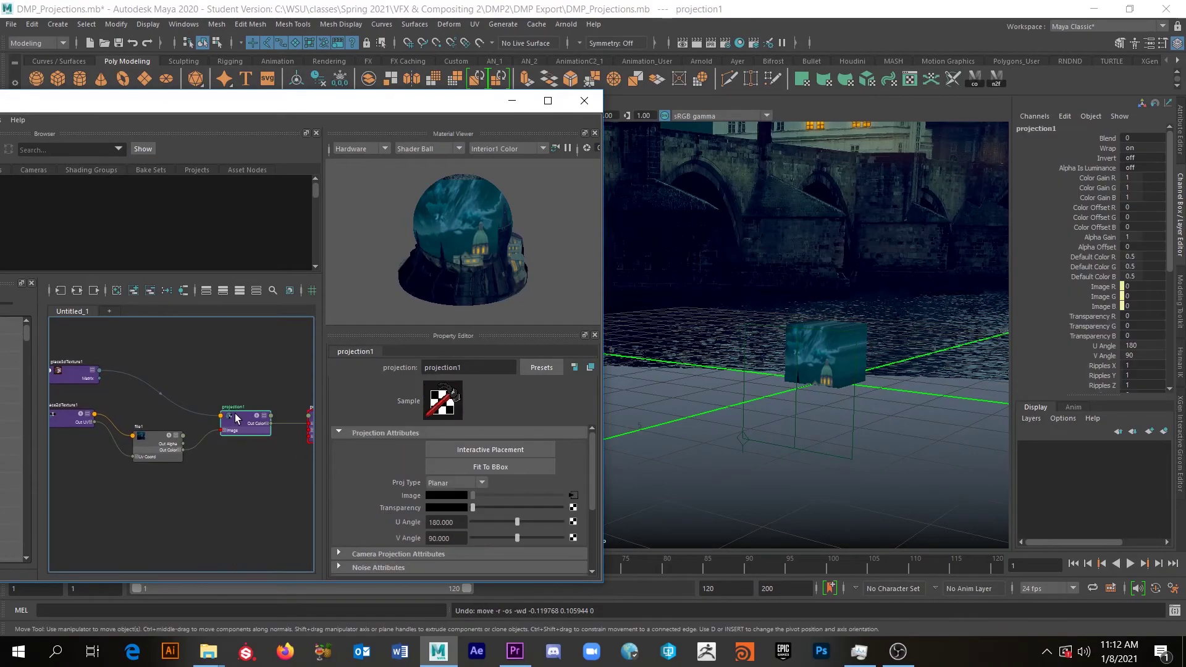
left_click_drag(544, 105, 885, 91)
left_click(888, 87)
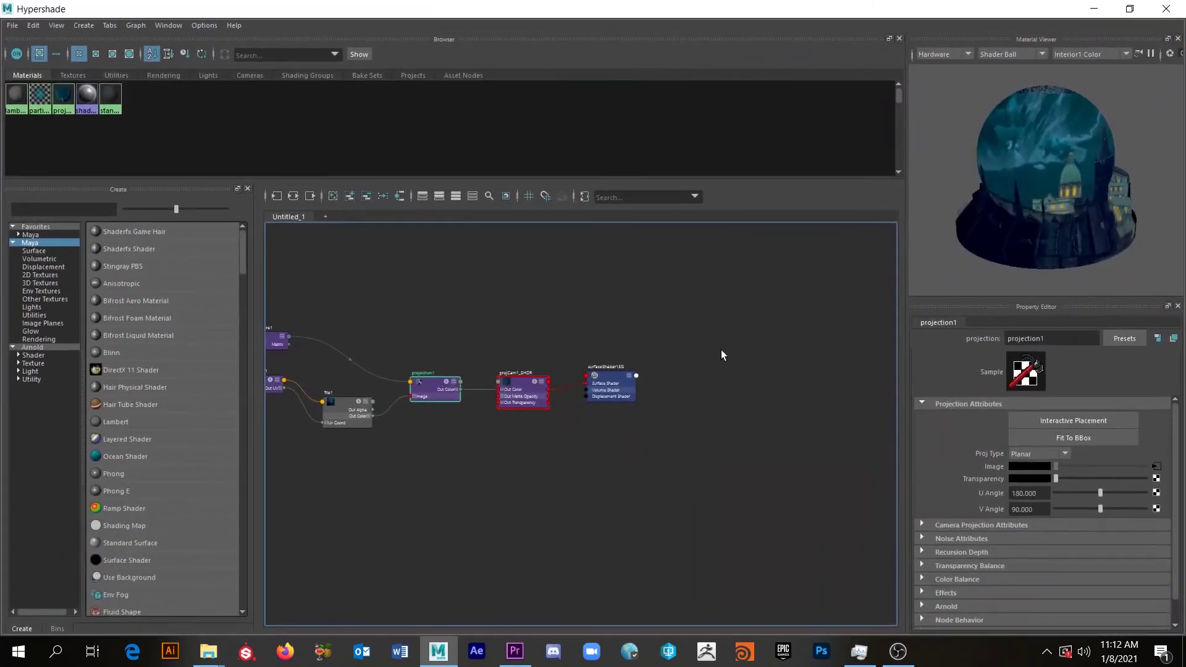
scroll(457, 368, "up", 5)
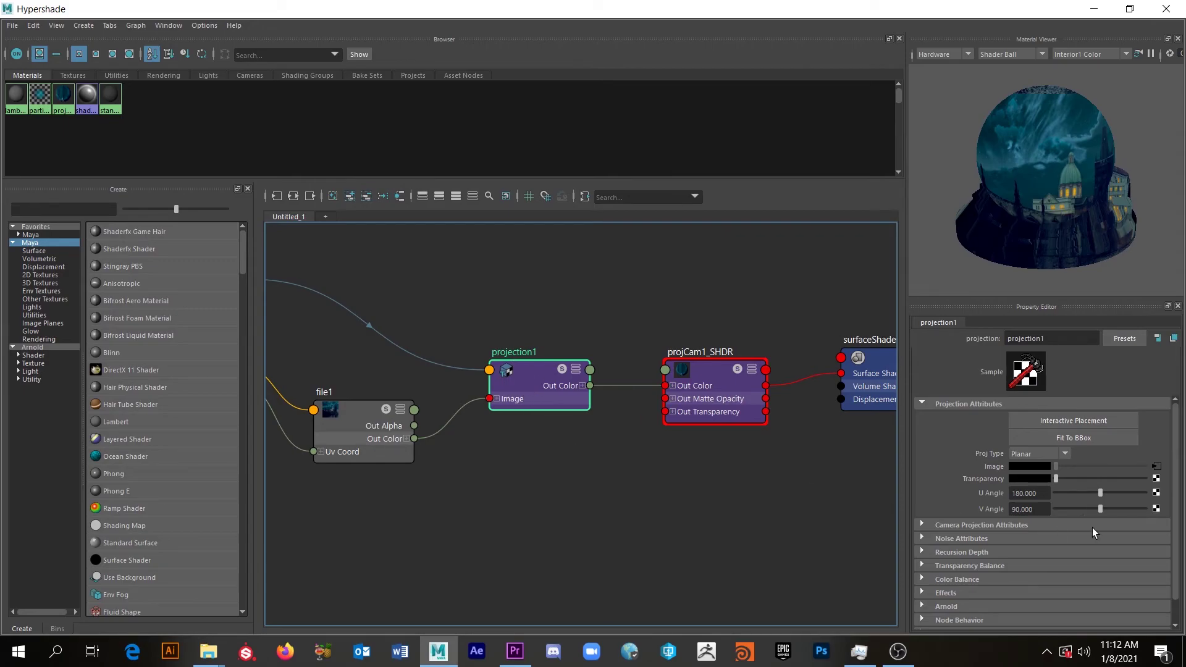
left_click(1042, 454)
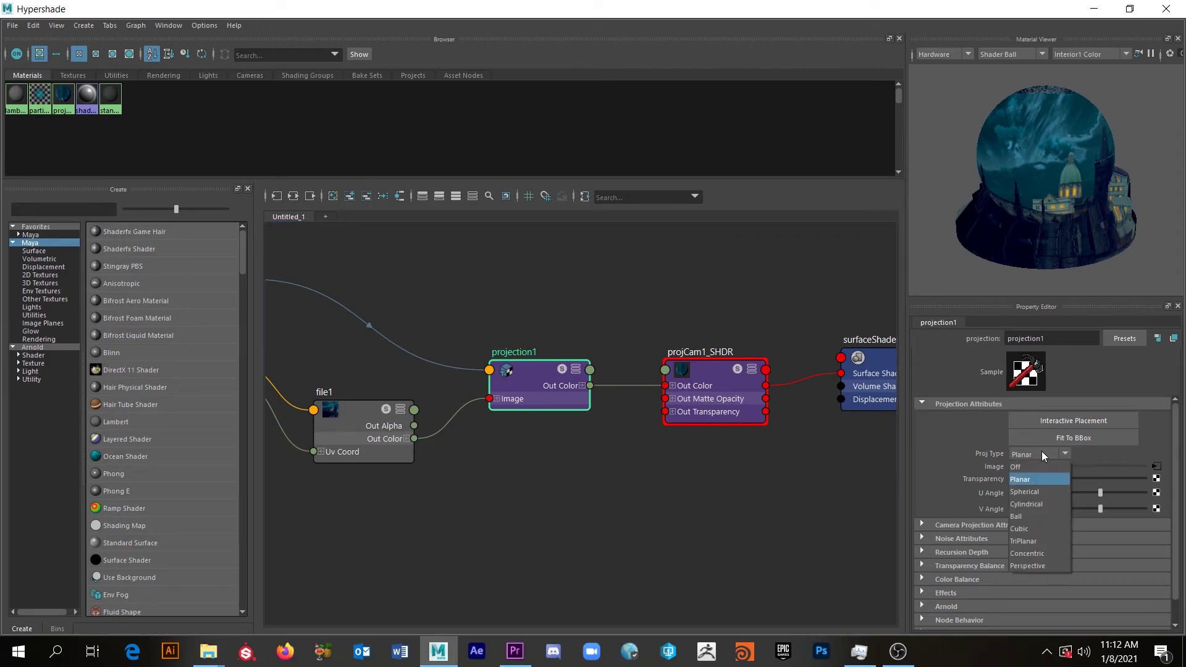
left_click(1028, 565)
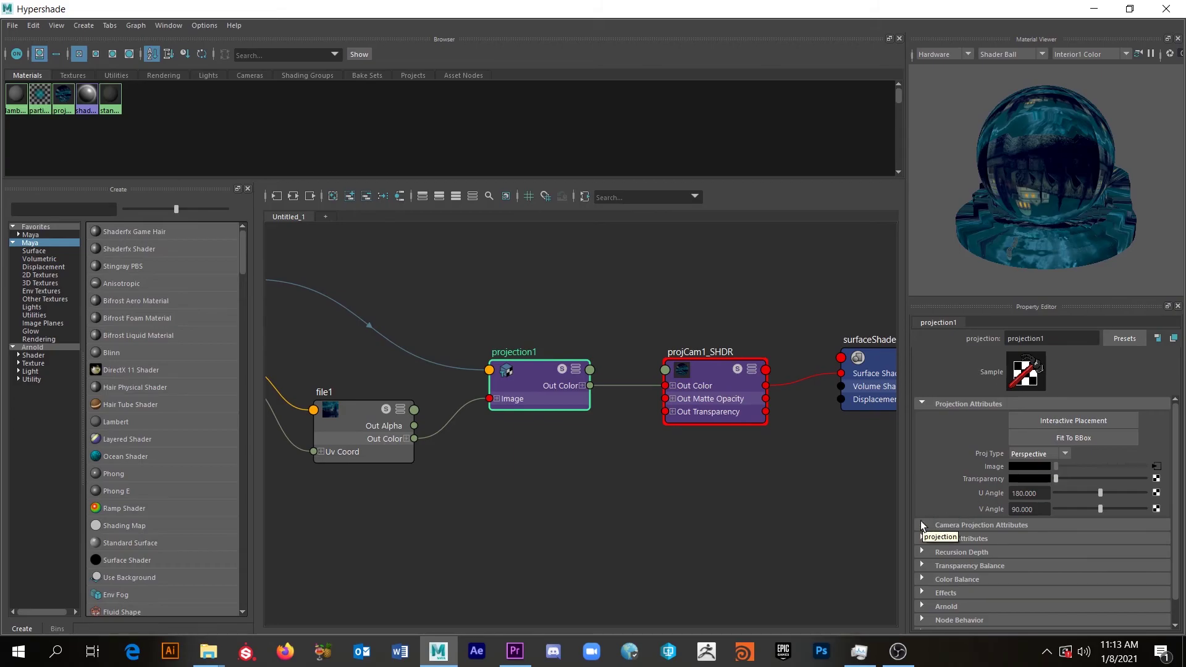
Step: Link projection1 to projCamShape1 and set its fit type to Match Camera Resolution
left_click(957, 525)
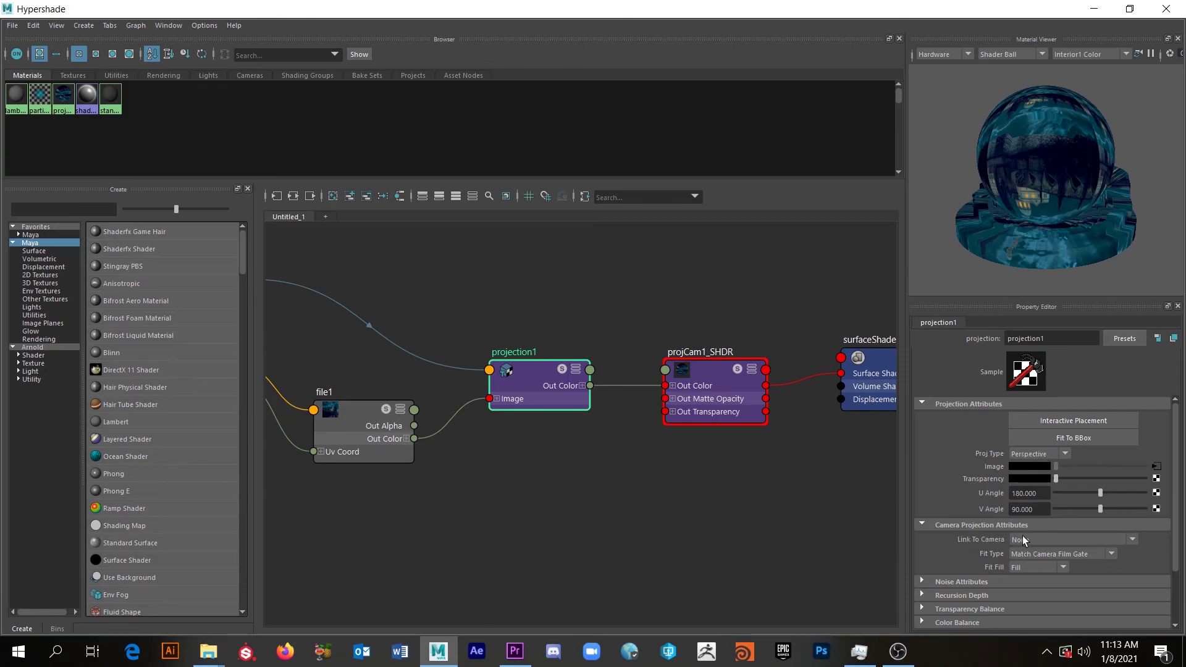
left_click(1055, 539)
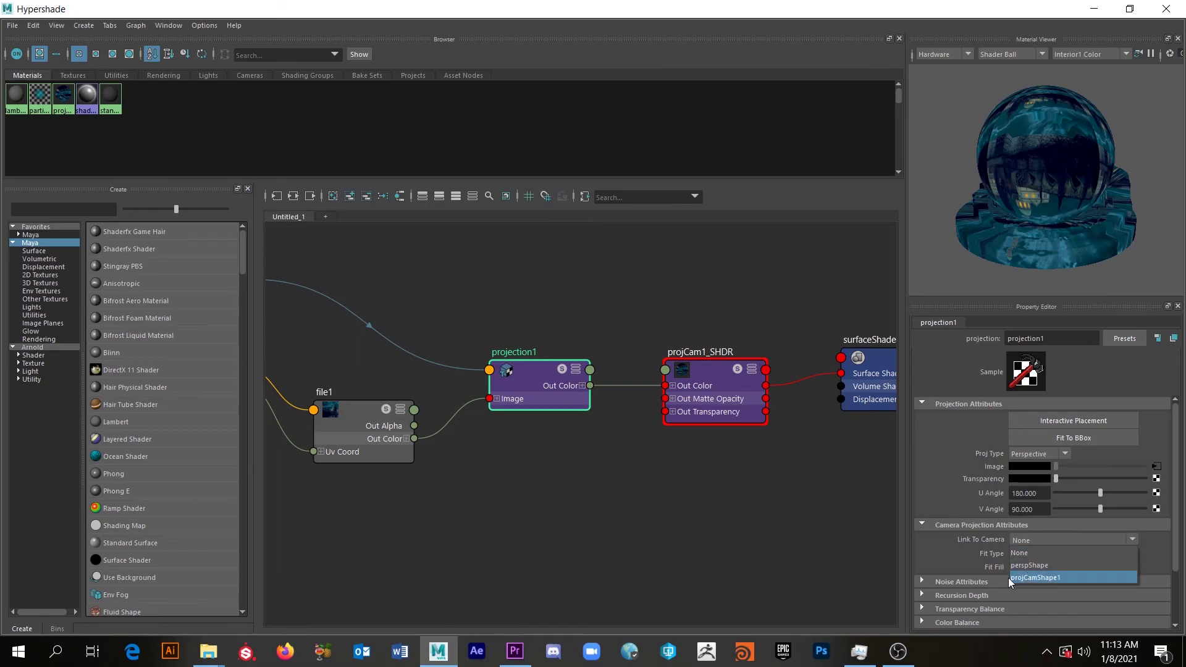
left_click(1062, 578)
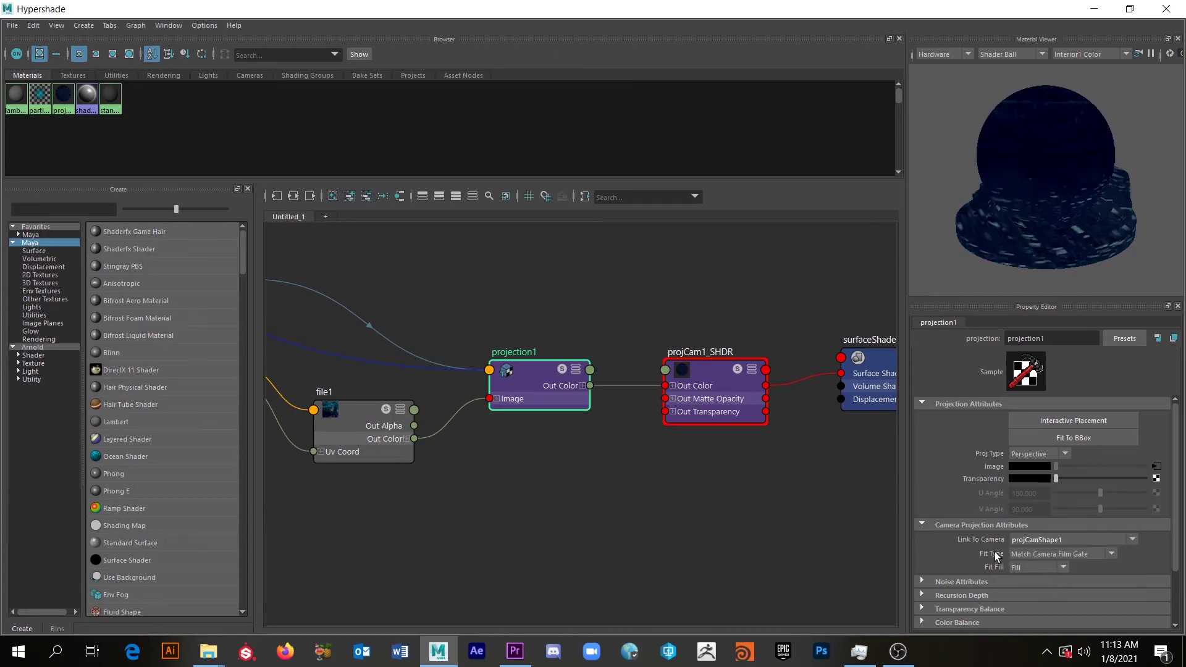
left_click(1087, 555)
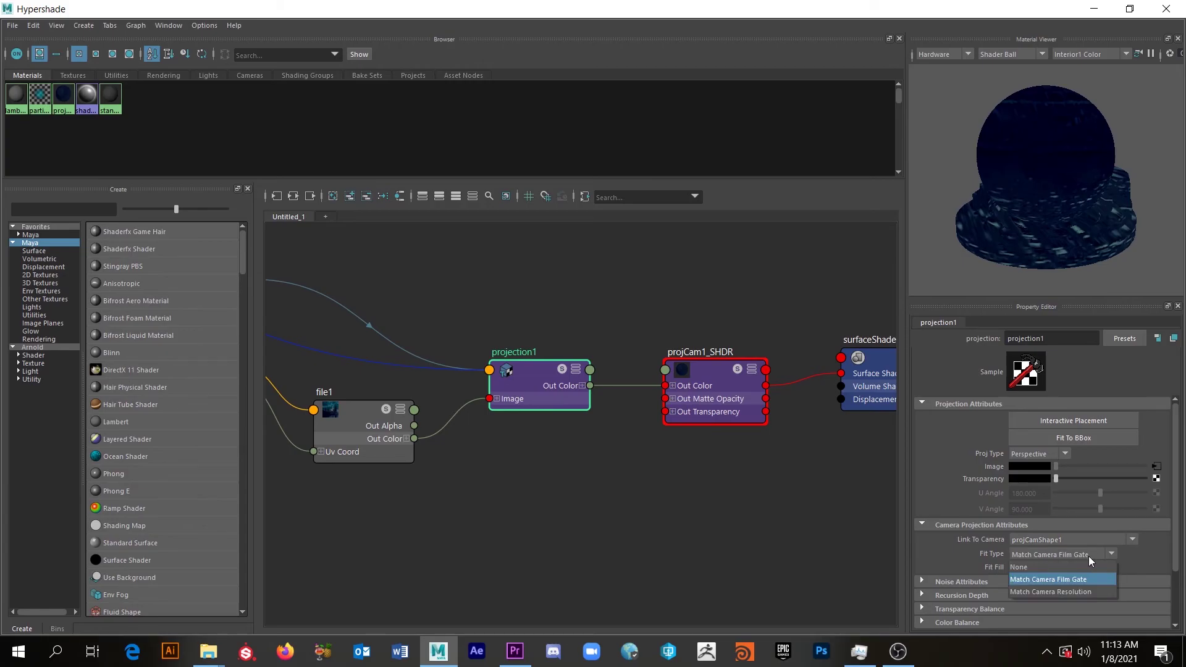
left_click(1078, 593)
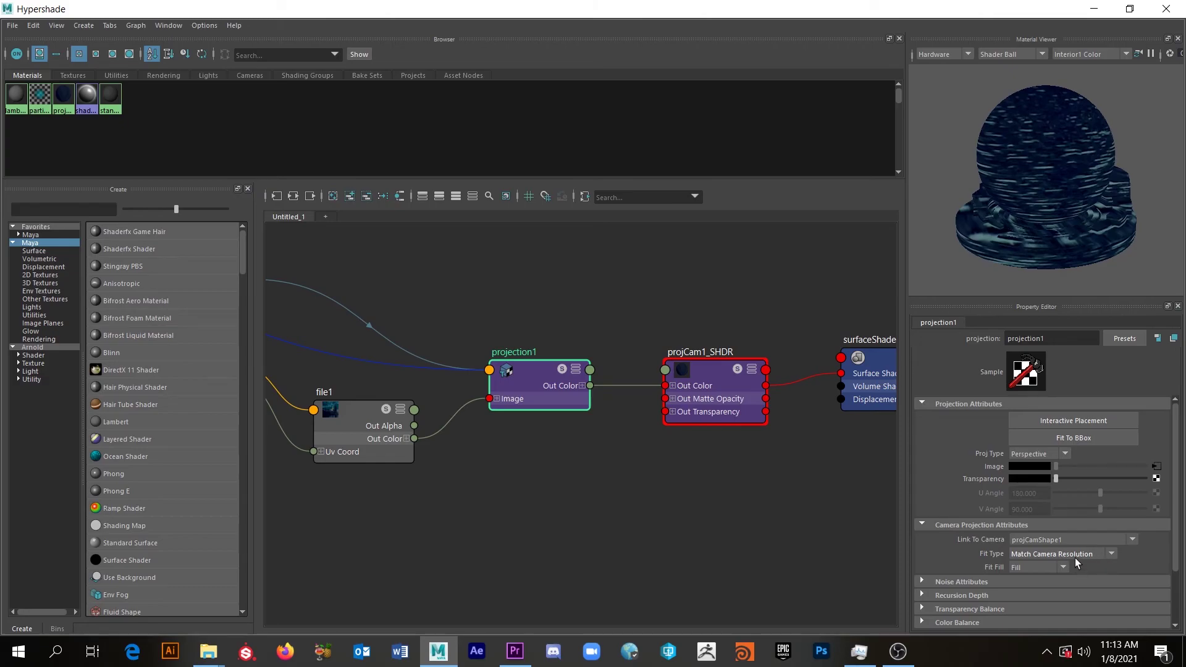
Step: Minimize the Hypershade and open DMP.tif from the previous folder in Photoshop
left_click(1104, 9)
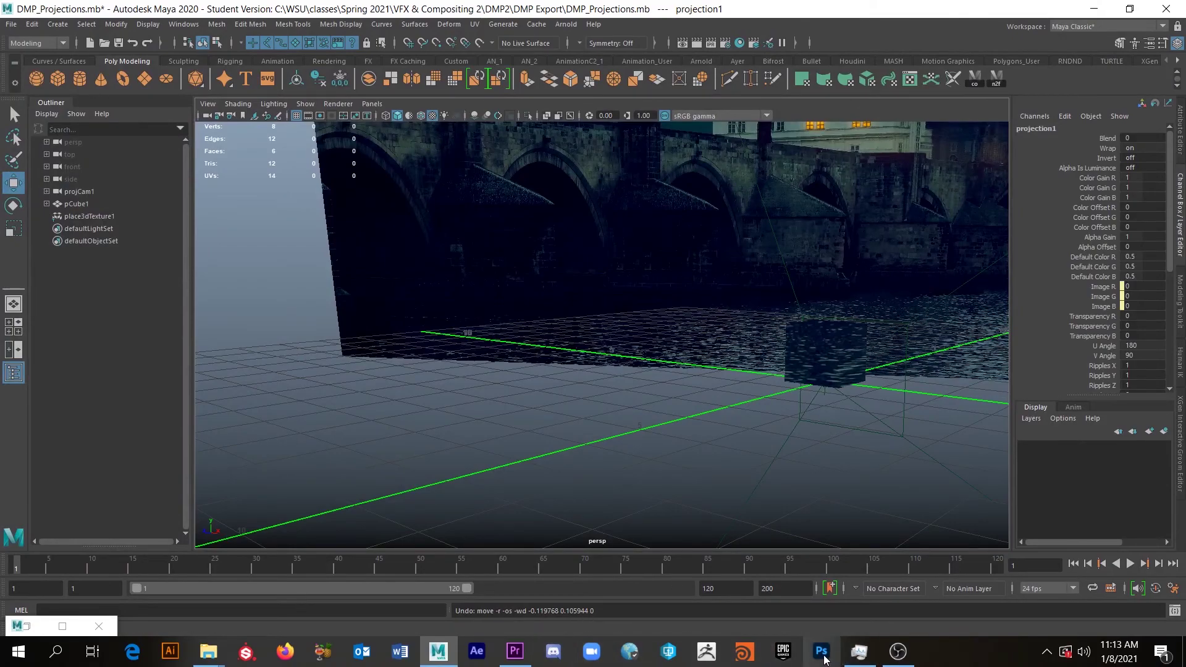
mouse_move(218, 654)
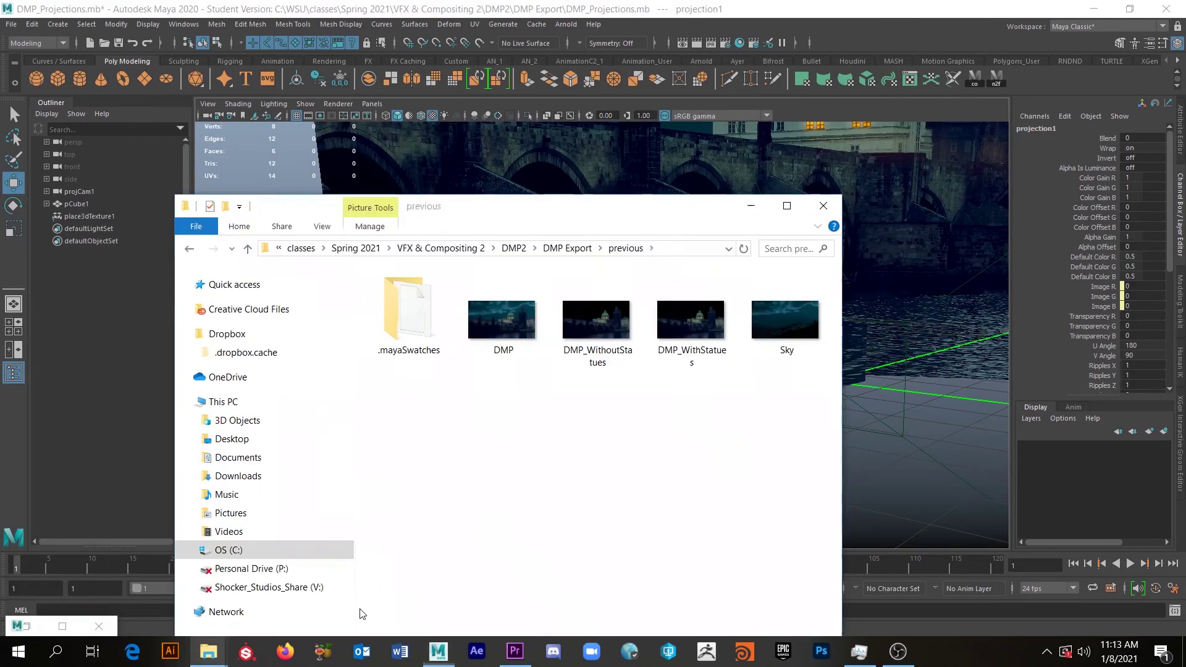
left_click(356, 607)
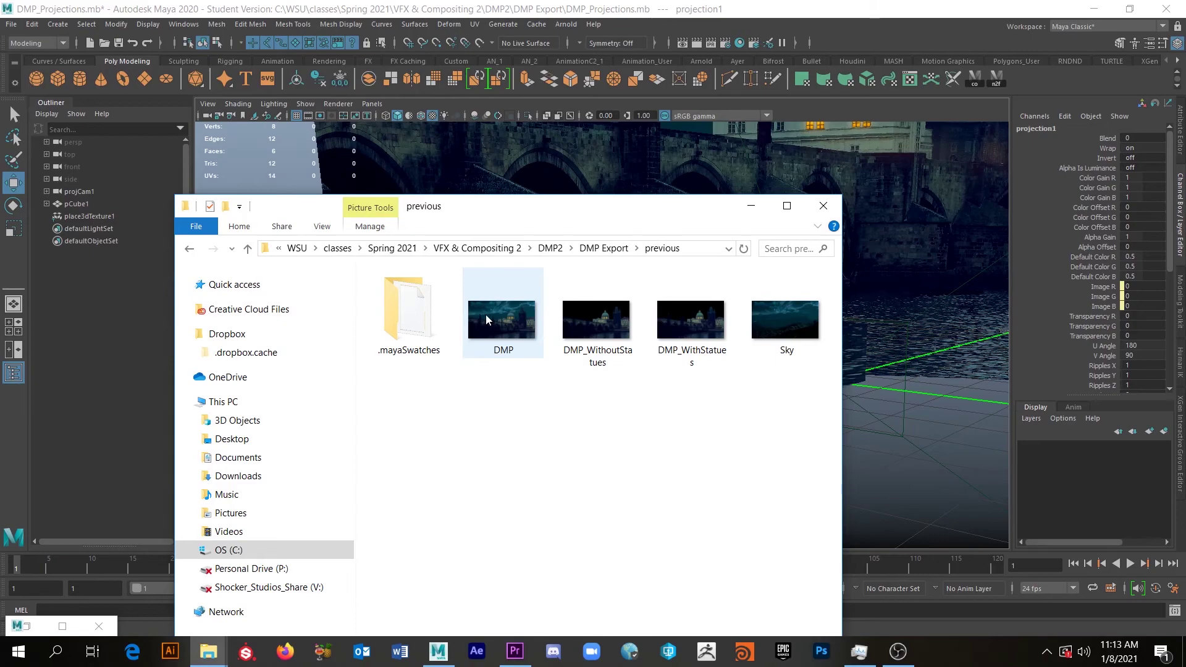
right_click(505, 325)
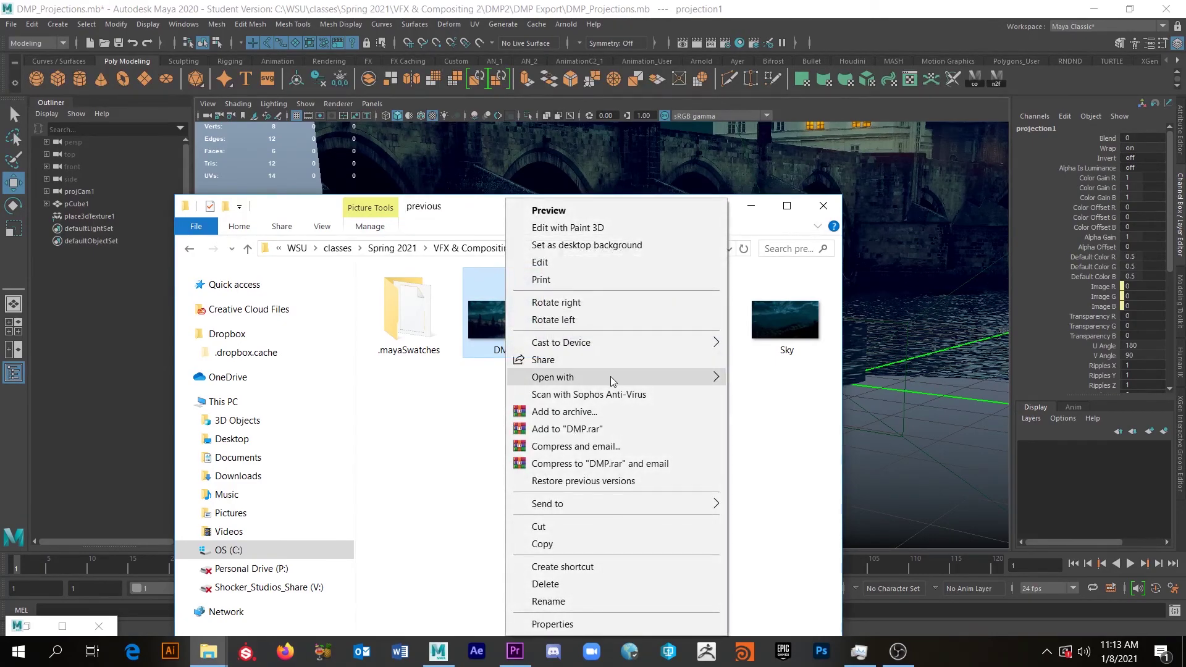
mouse_move(610, 376)
left_click(805, 399)
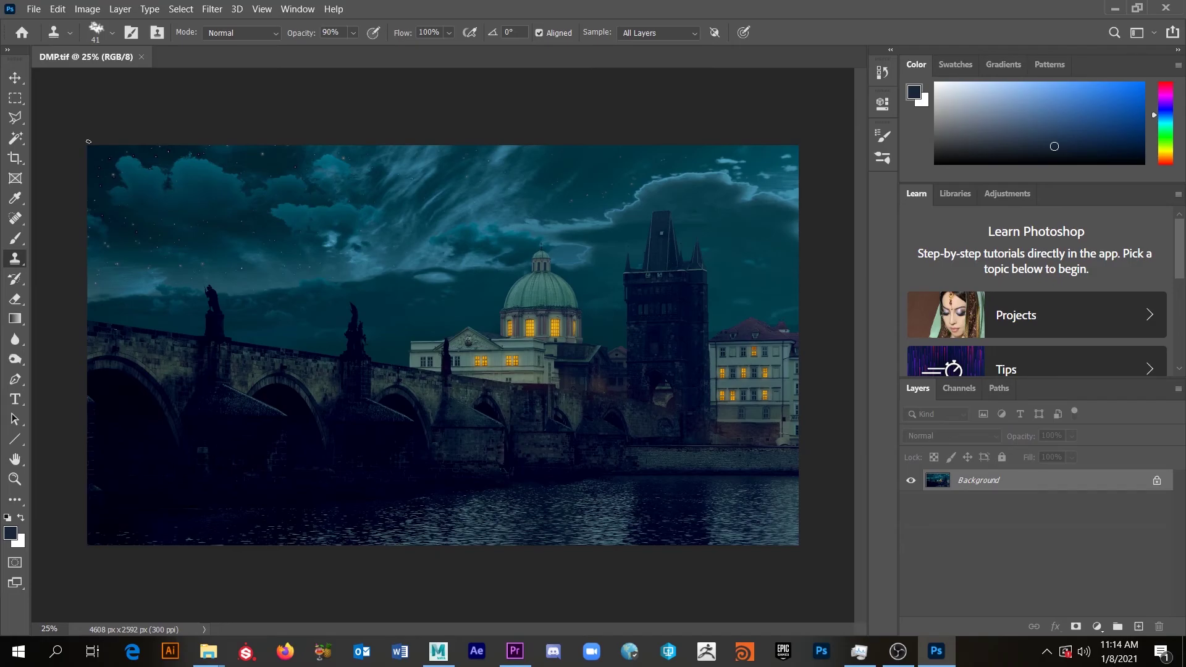
Step: Check the pixel dimensions of DMP.tif, try a width of 1920 pixels, and cancel the resize
left_click(96, 8)
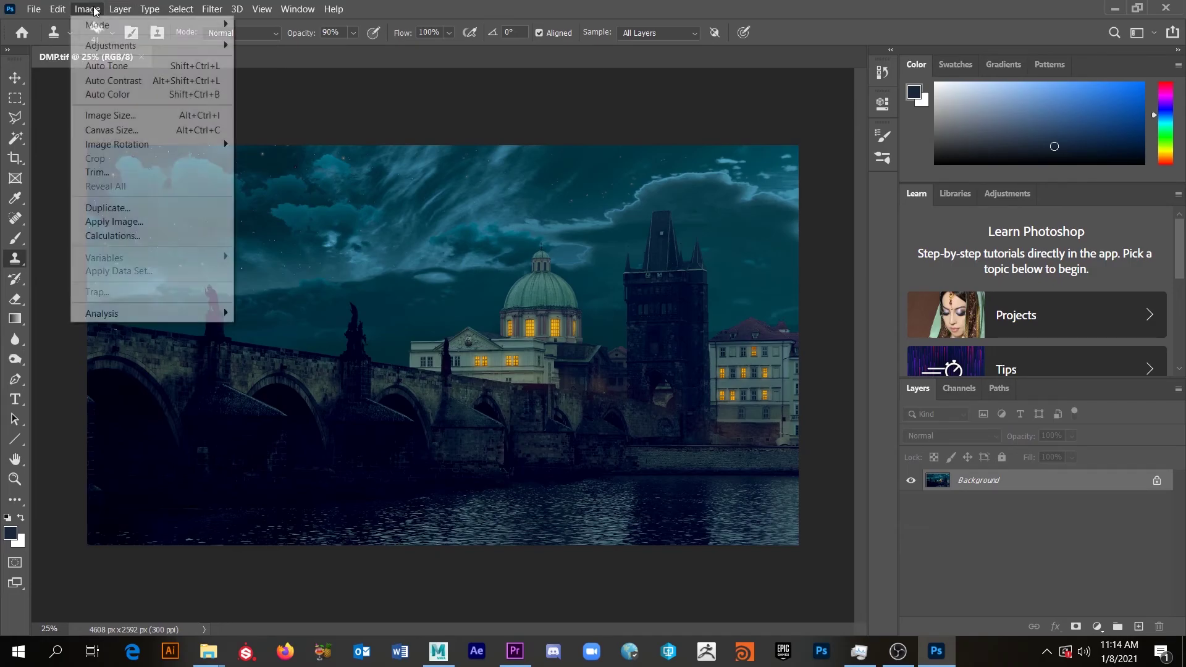
left_click(141, 116)
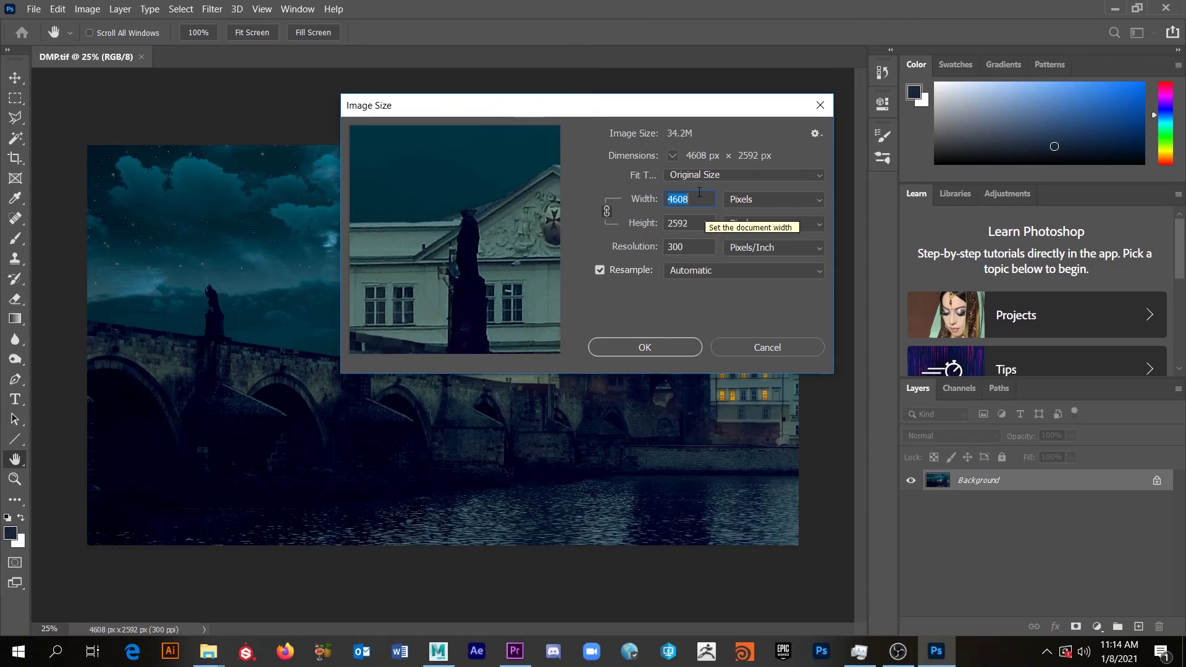
type("1920")
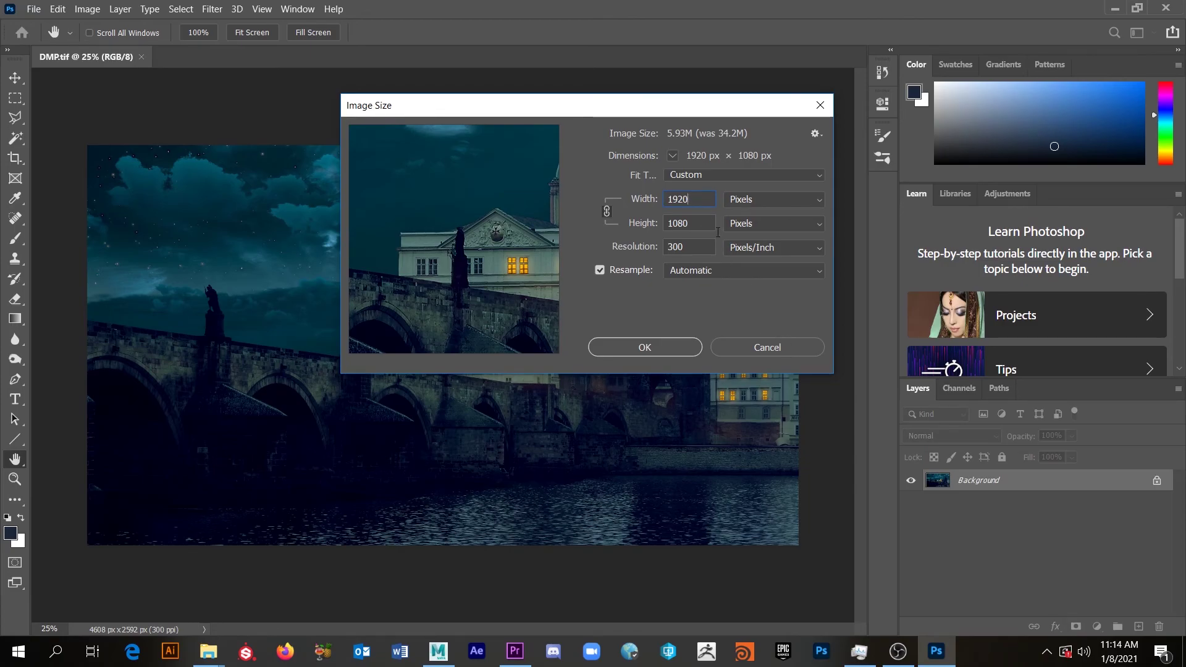
left_click(769, 344)
key("s")
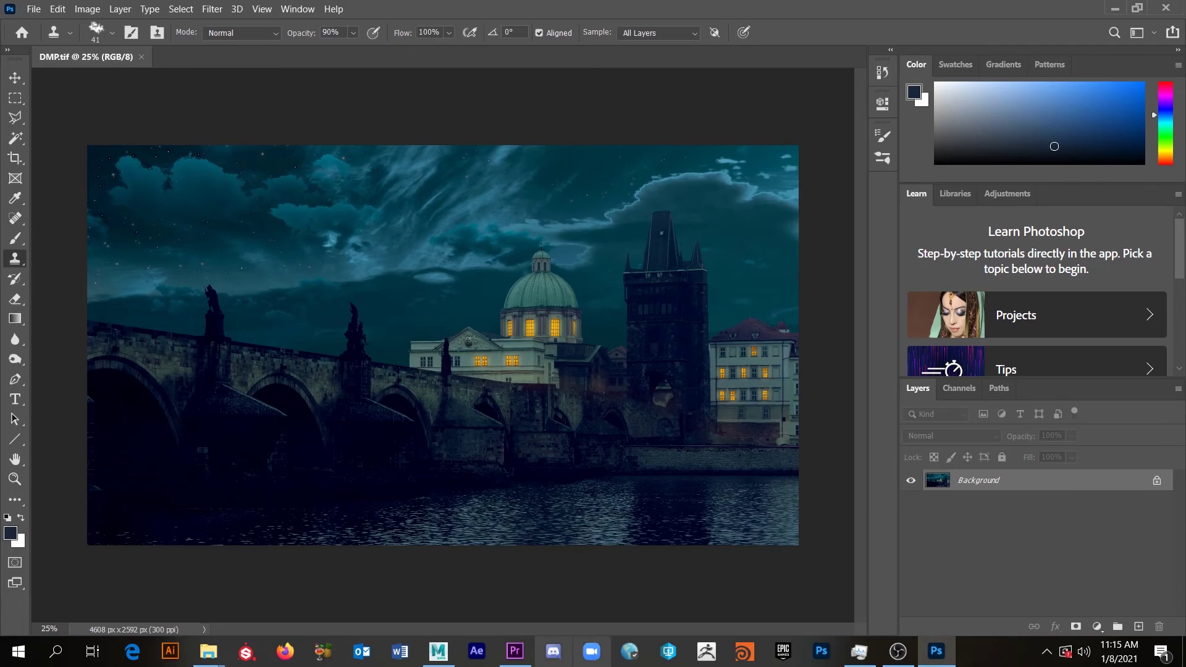
Step: Compare the projection1 settings in Maya's Hypershade with DMP.tif in Photoshop, and minimize both windows to return to the viewport
left_click(438, 651)
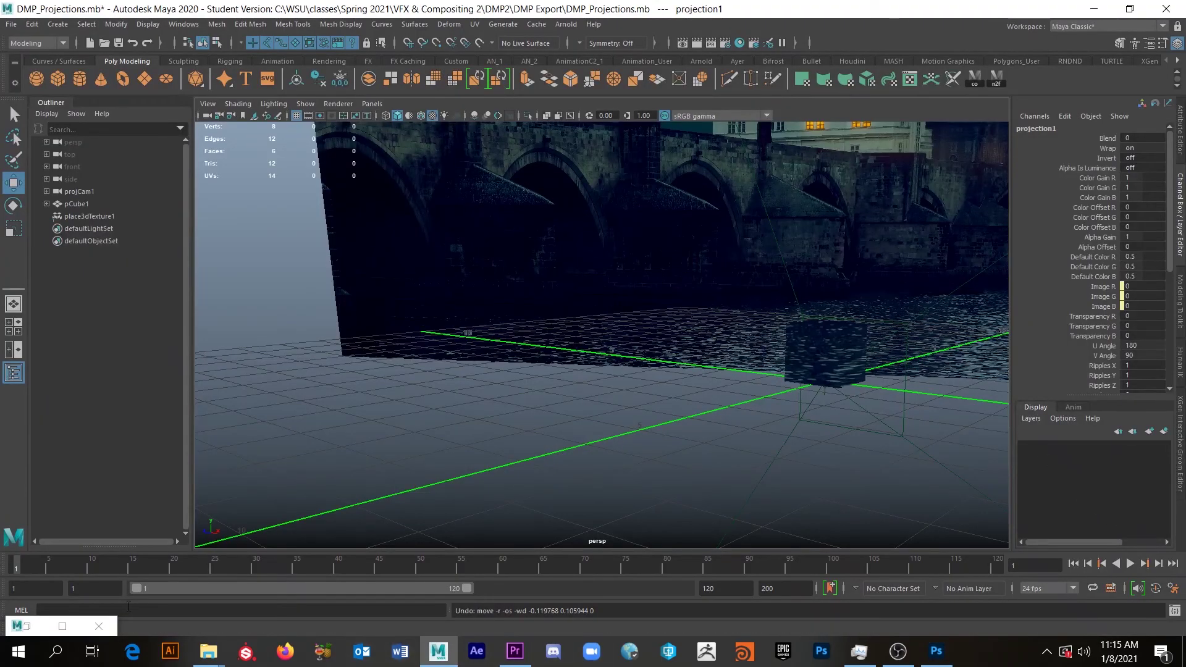
left_click(62, 627)
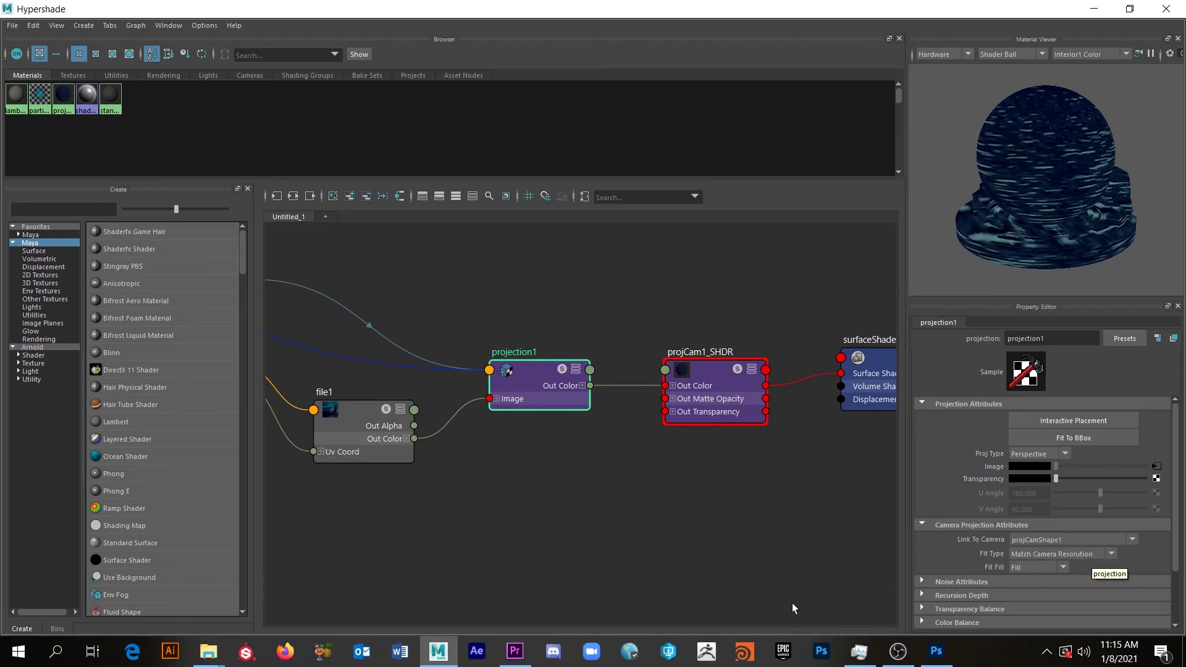
mouse_move(936, 652)
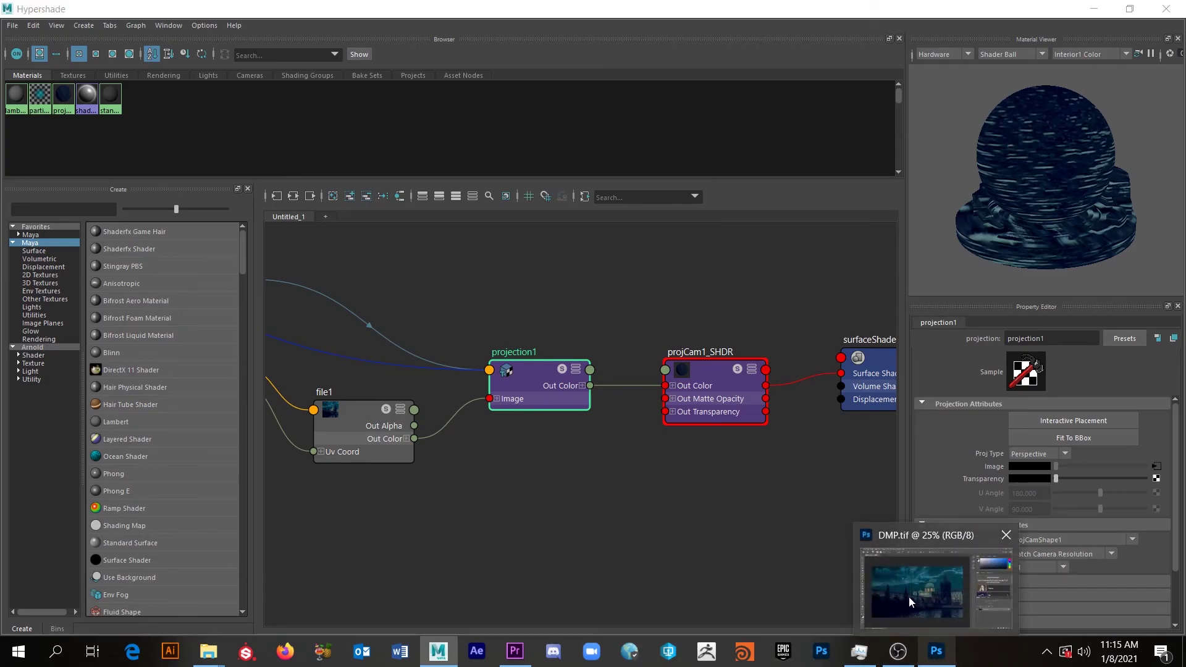
left_click(909, 602)
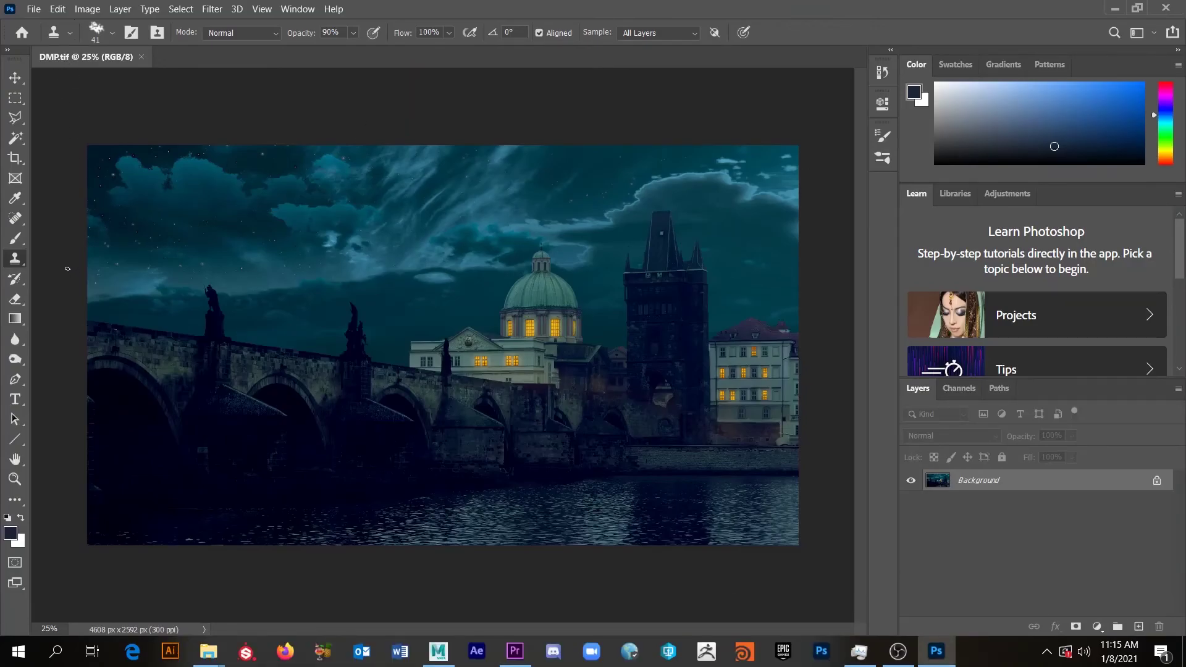
left_click(1112, 11)
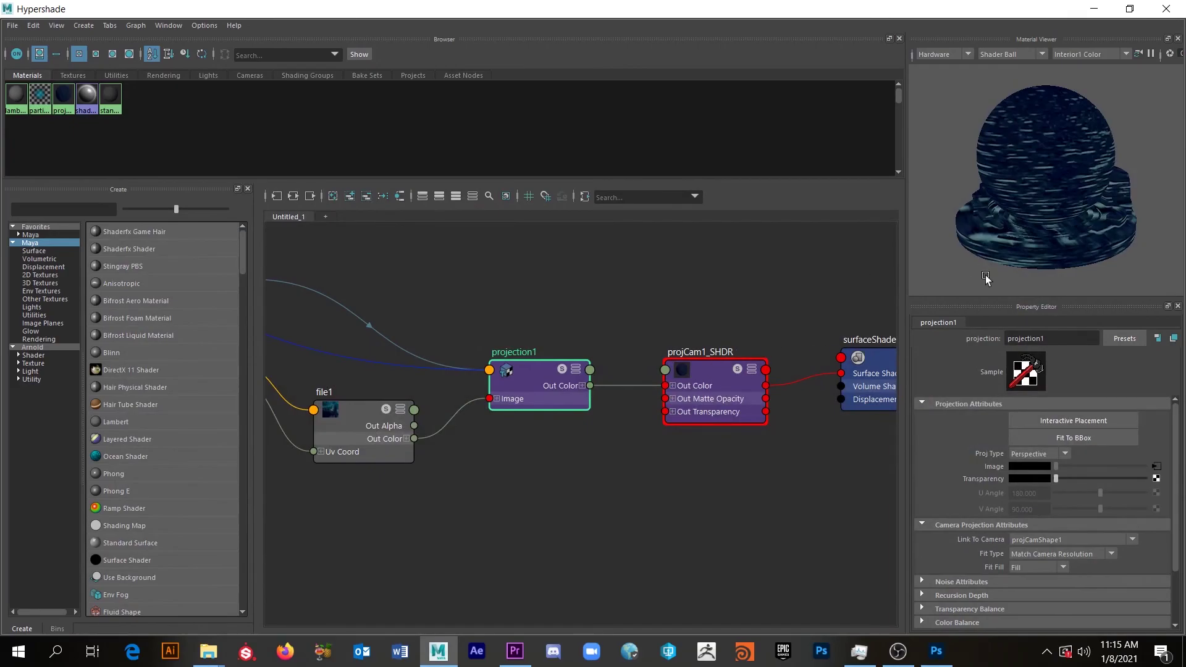
left_click(1095, 9)
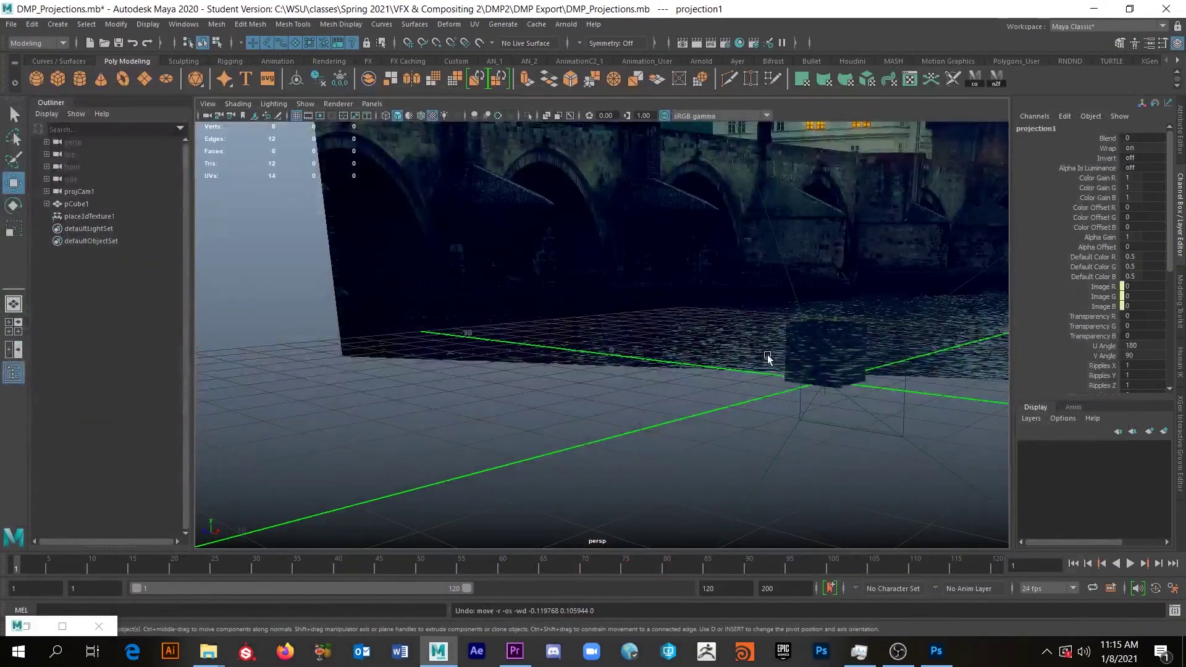
Step: Open the render settings and look through the Arnold Renderer, System, AOVs and Diagnostics options before returning to the Common settings
scroll(765, 355, "down", 5)
middle_click_drag(751, 358, 686, 452, "alt")
mouse_move(685, 452)
left_mouse_down("alt")
mouse_move(715, 442)
mouse_move(696, 438)
left_mouse_up("alt")
scroll(628, 358, "up", 3)
left_click_drag(628, 358, 679, 382, "alt")
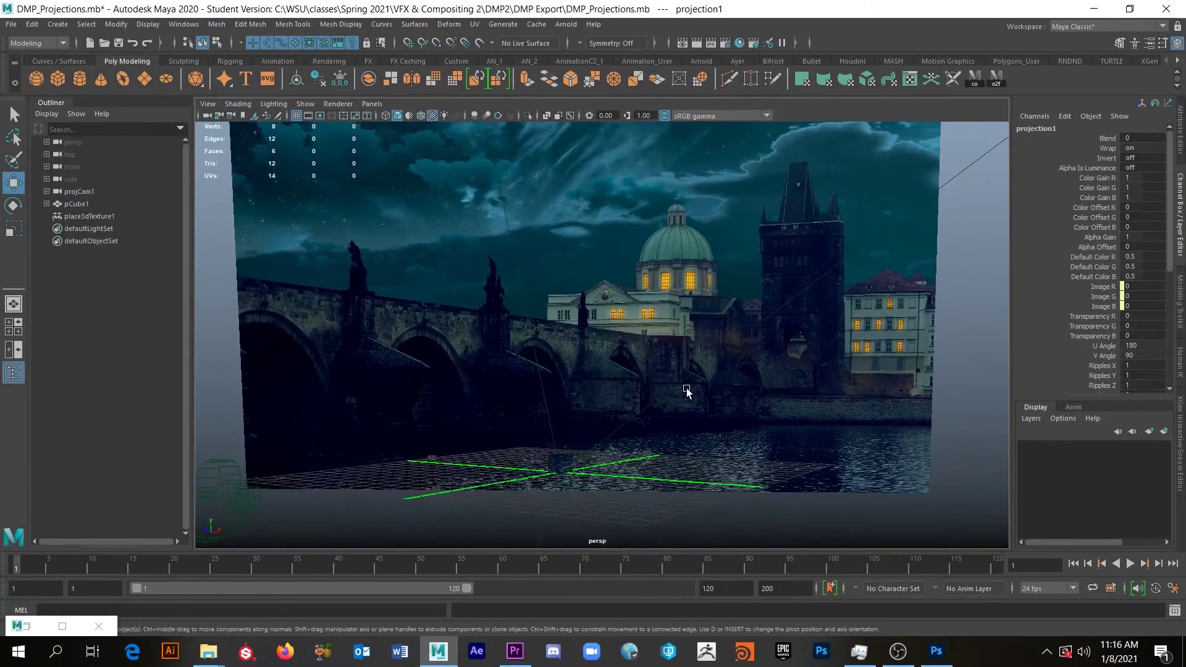
left_click(725, 46)
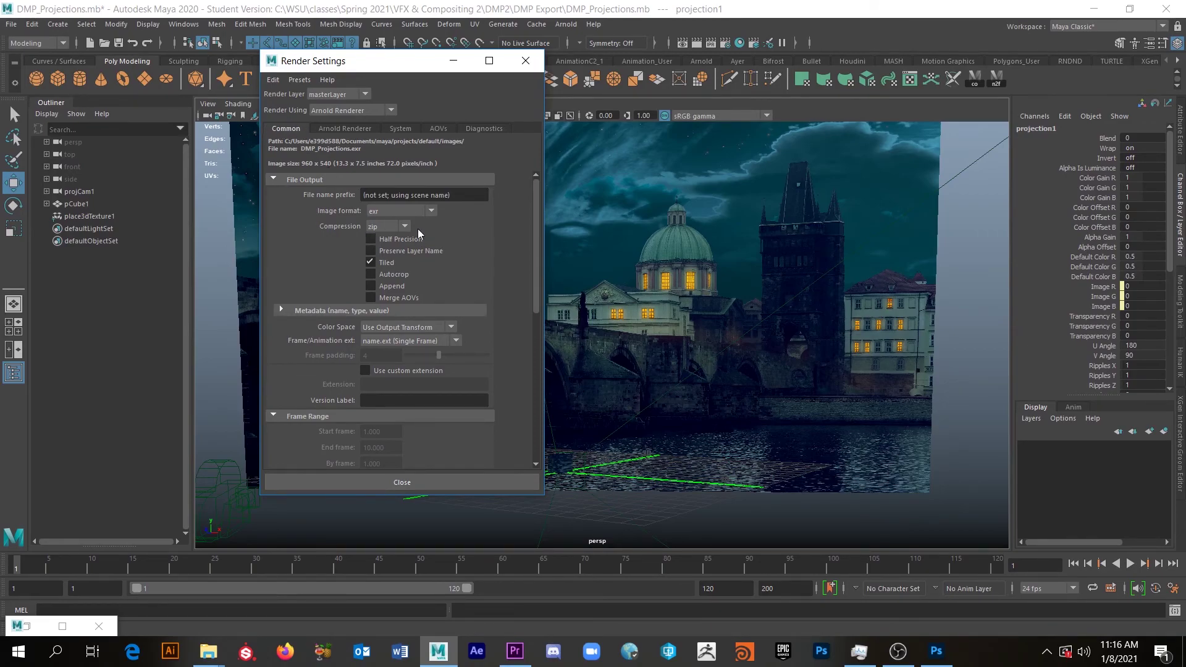
left_click(343, 129)
left_click(398, 128)
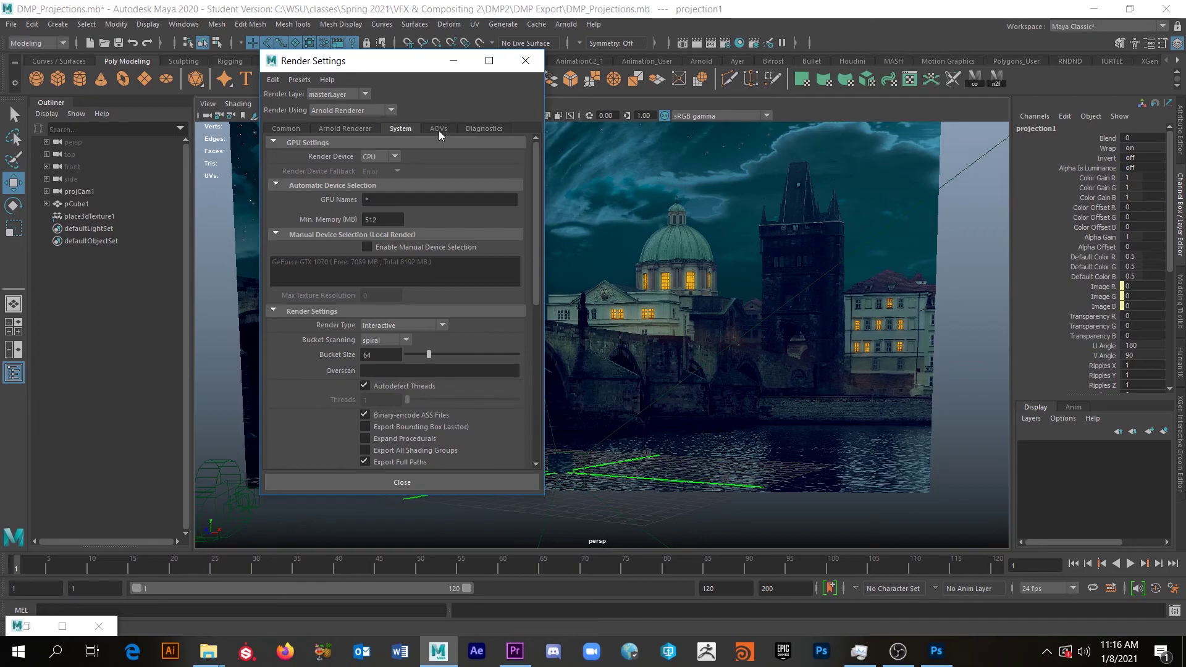
left_click(438, 129)
left_click(486, 130)
left_click(286, 129)
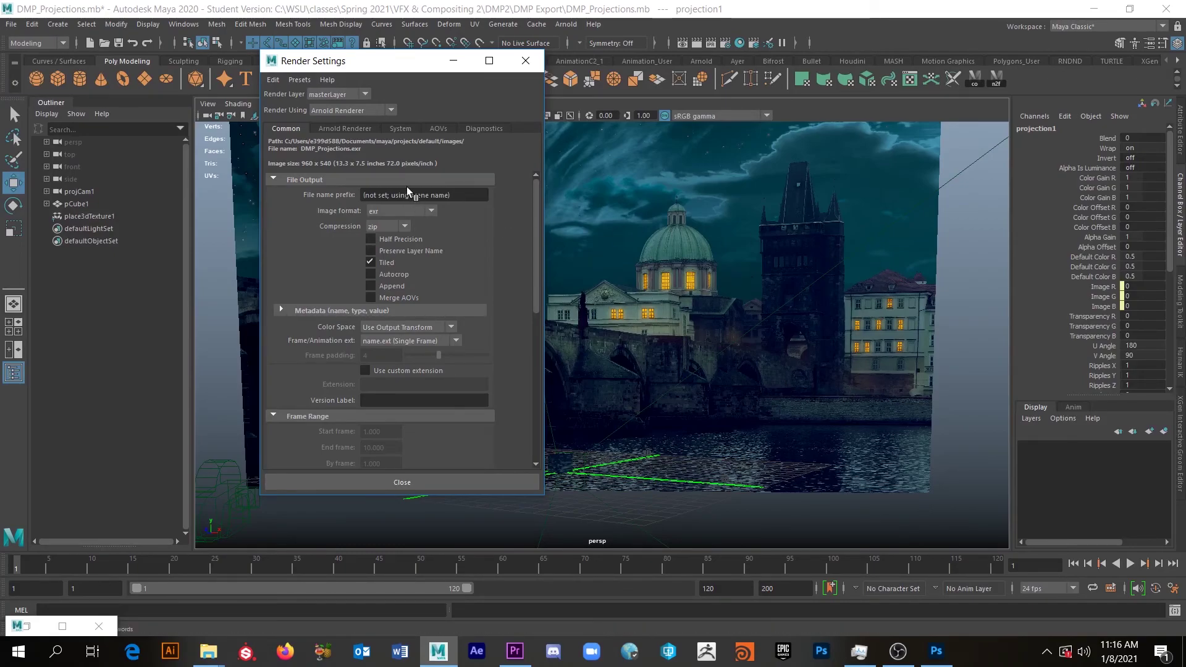
Step: Set the render image format to tif and the frame/animation naming to name.#.ext
left_click(388, 212)
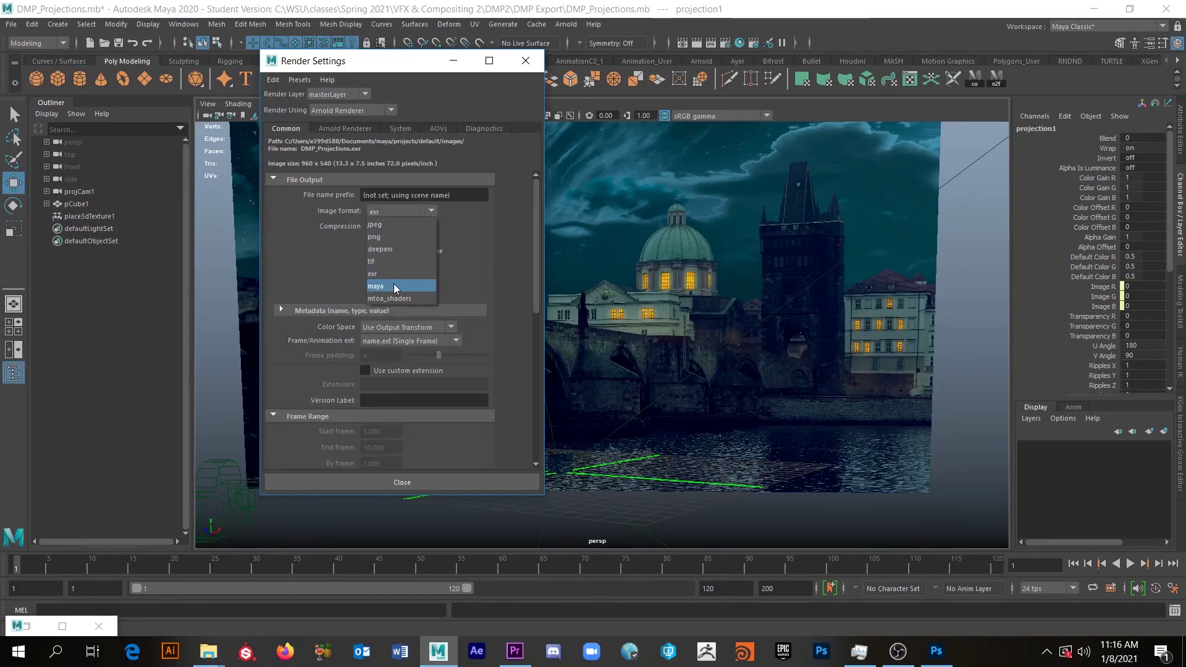
left_click(375, 262)
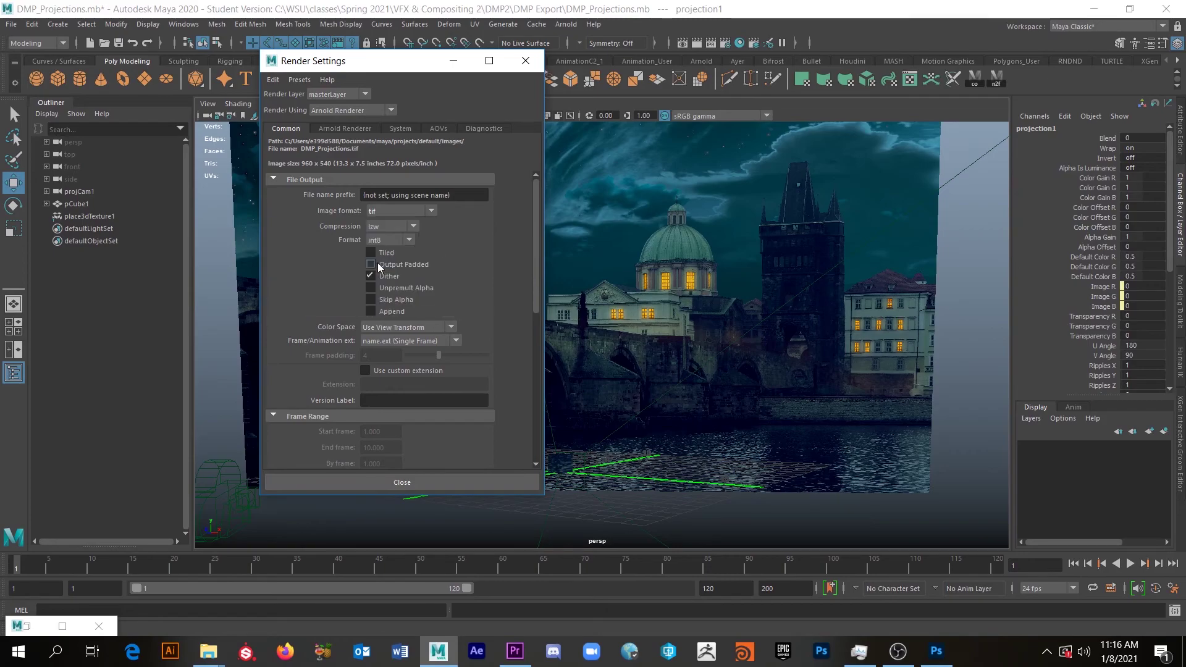
scroll(483, 237, "down", 1)
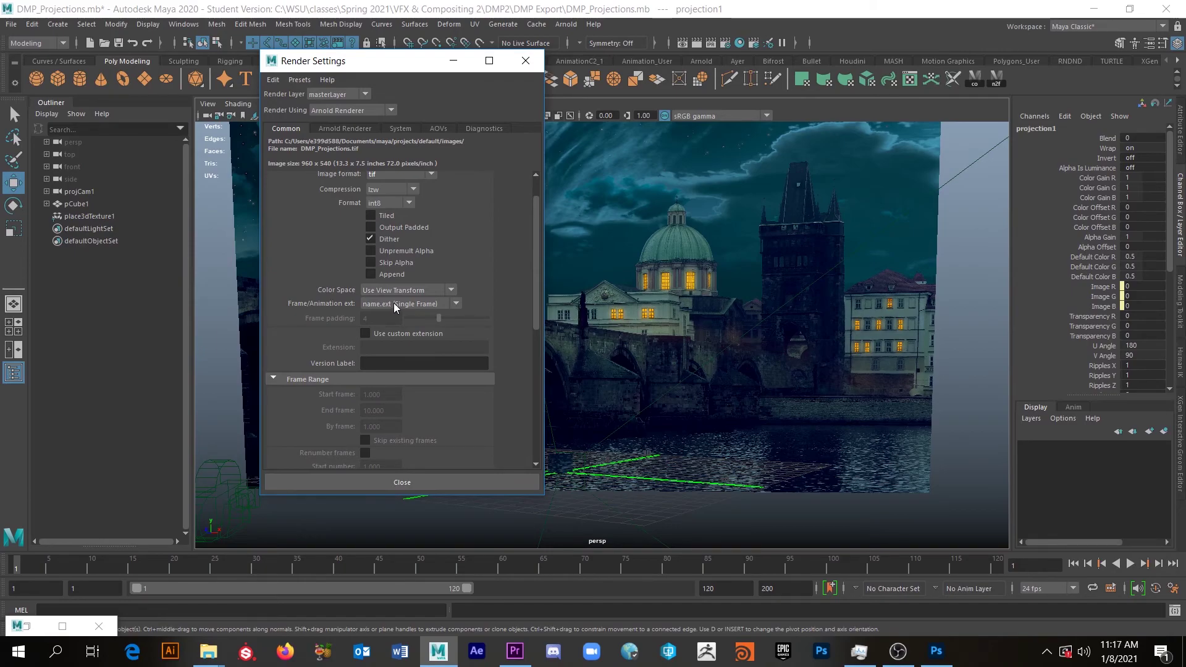
left_click(411, 303)
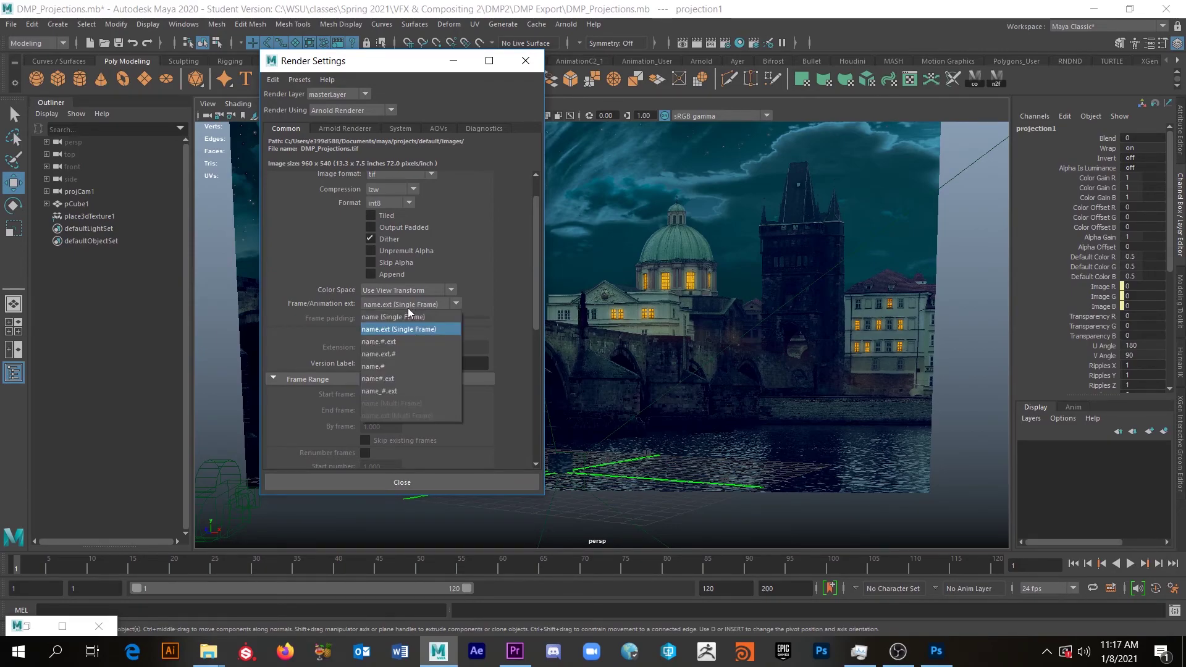
left_click(378, 342)
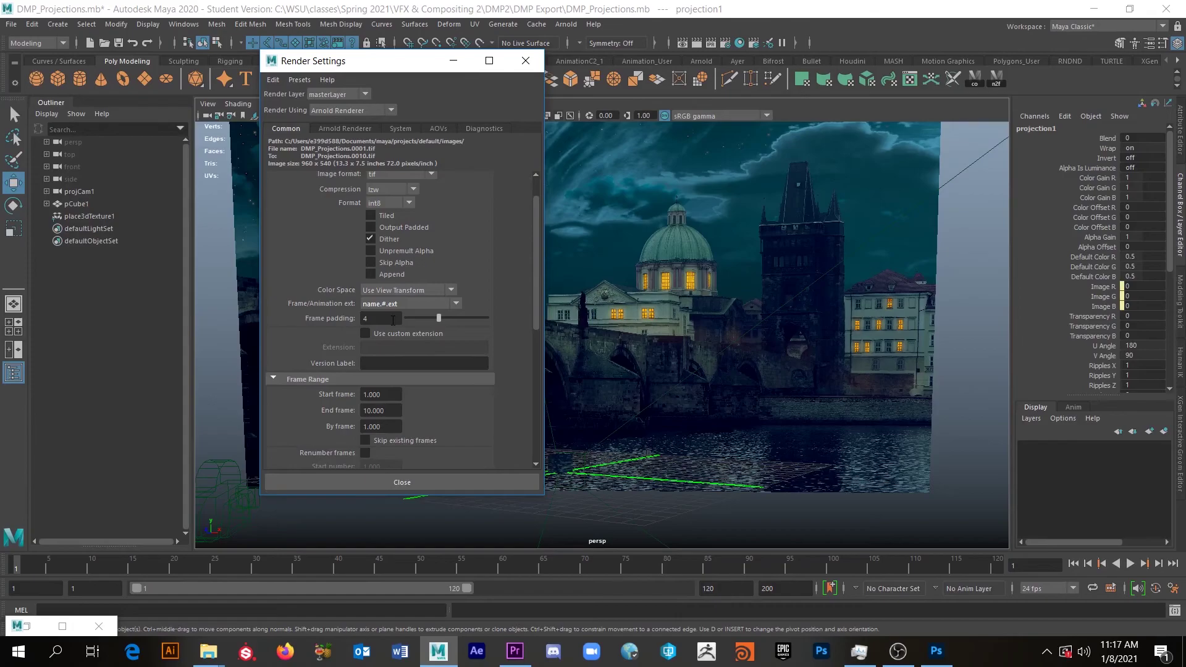
double_click(370, 319)
Step: Set the end frame of the render range to 120
scroll(372, 319, "down", 4)
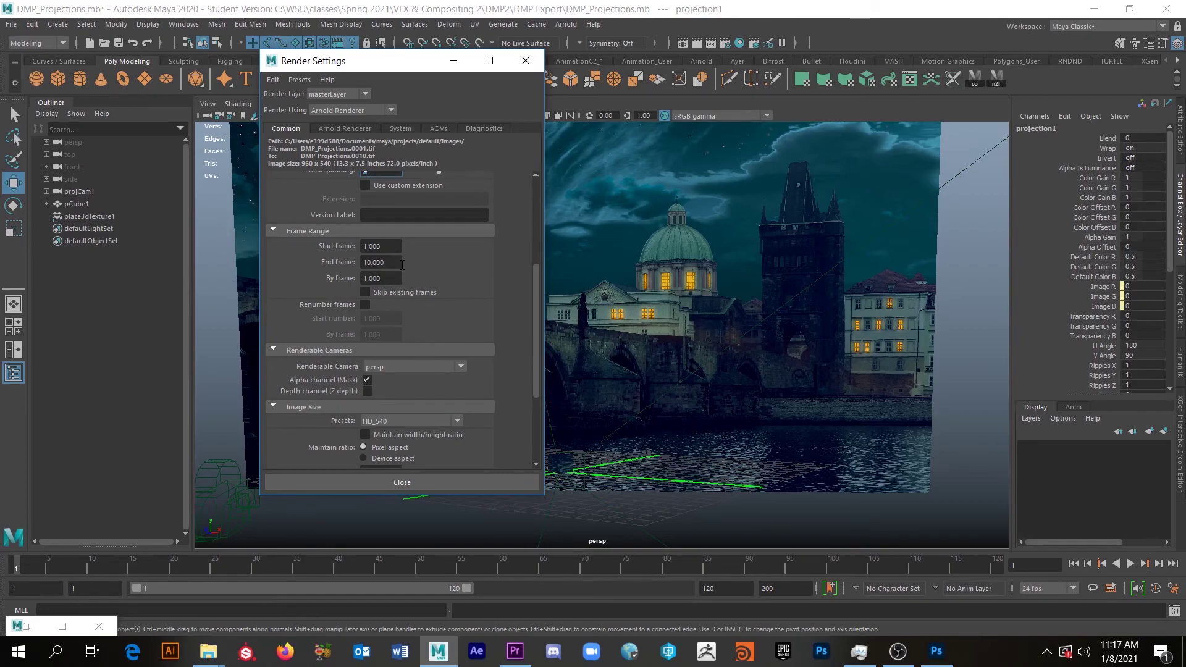
left_click(402, 265)
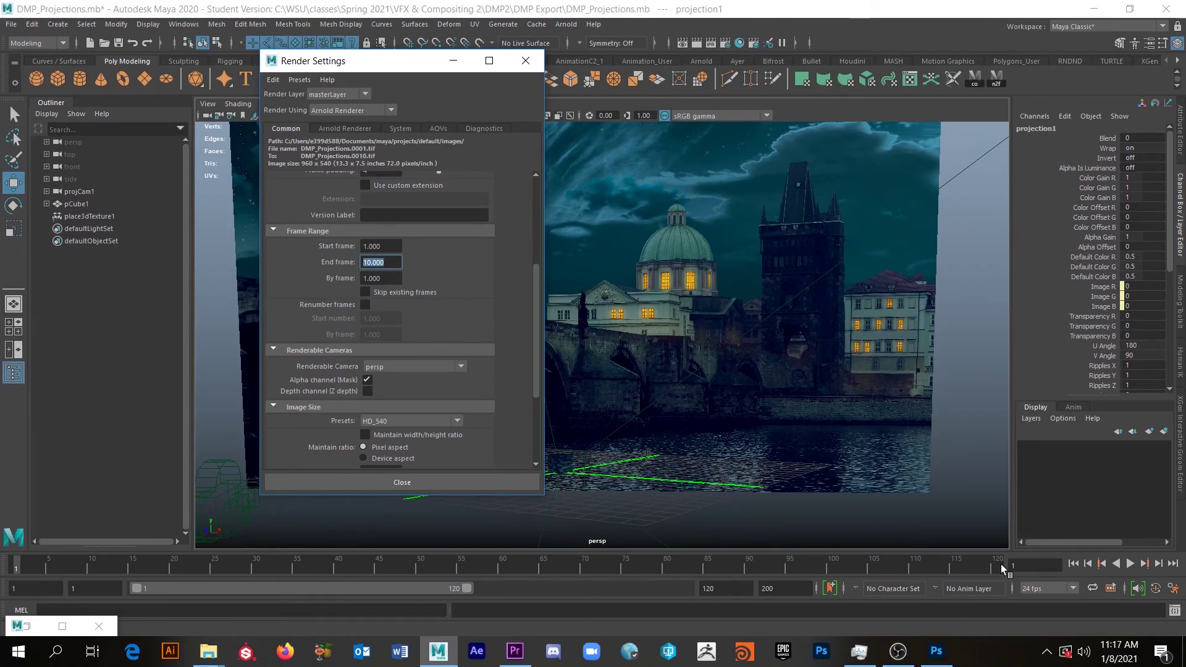
type("120")
Step: Apply the HD_1080 preset to the render image size
scroll(439, 357, "down", 4)
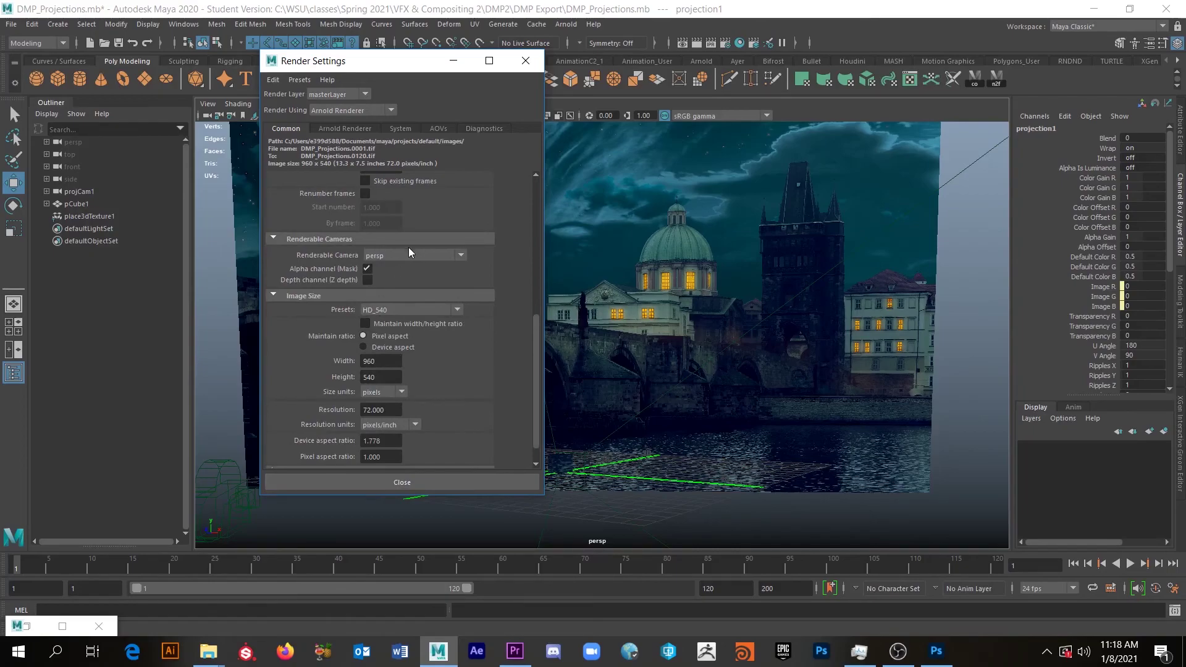
left_click(406, 309)
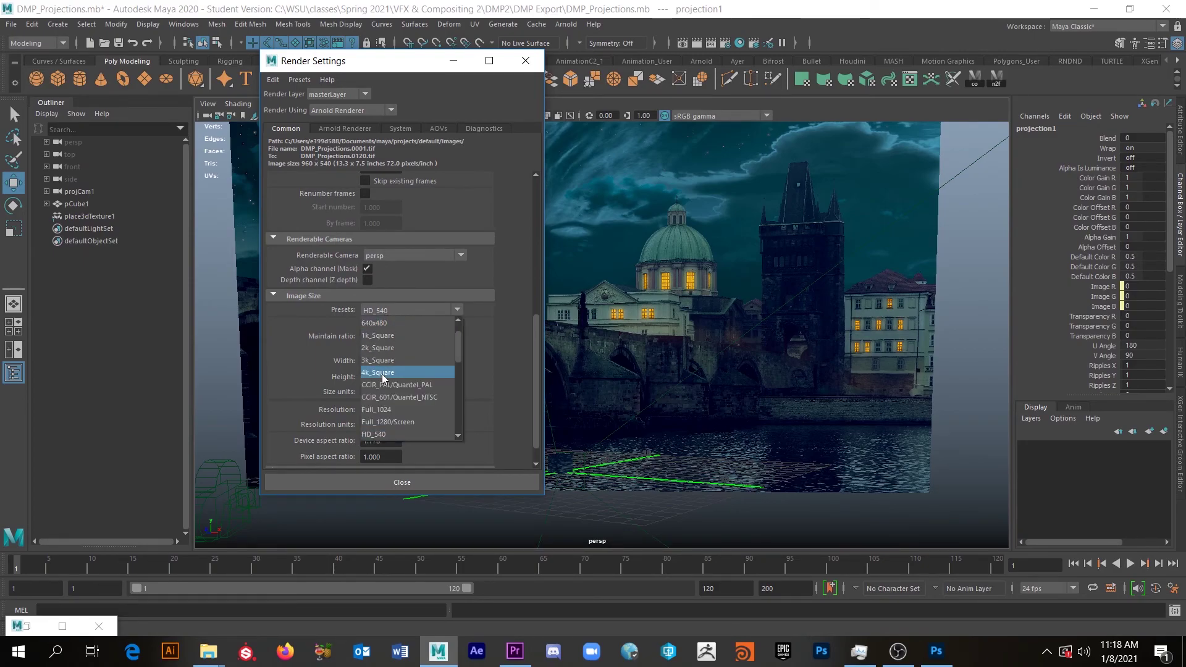
scroll(402, 429, "down", 1)
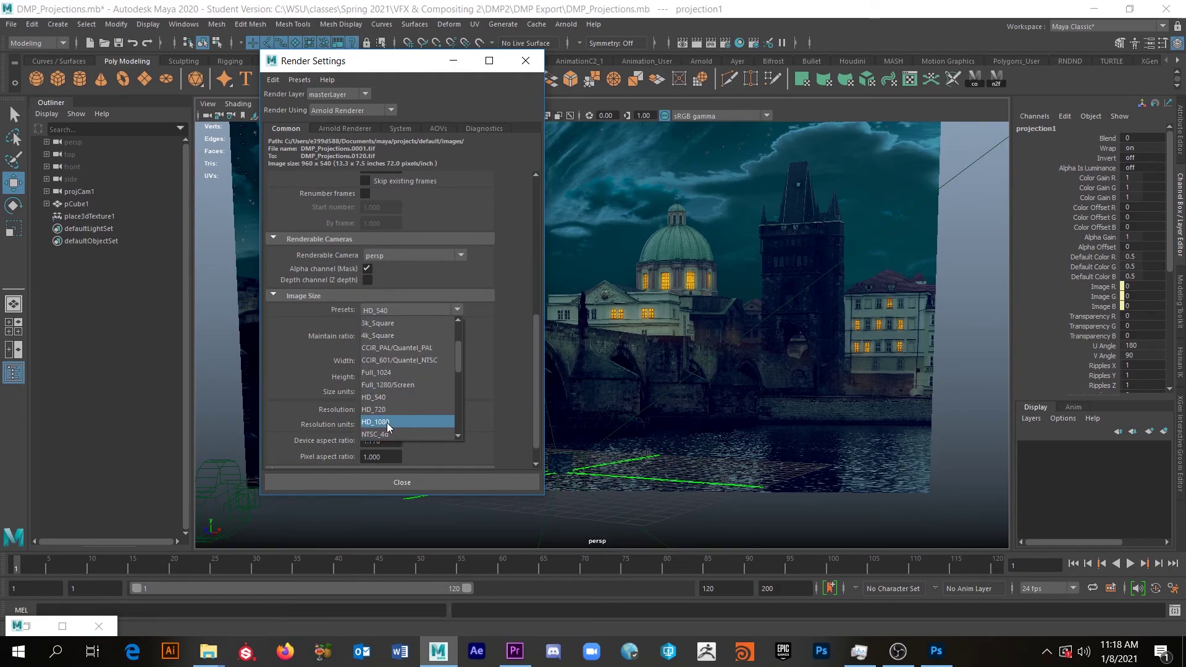
left_click(389, 423)
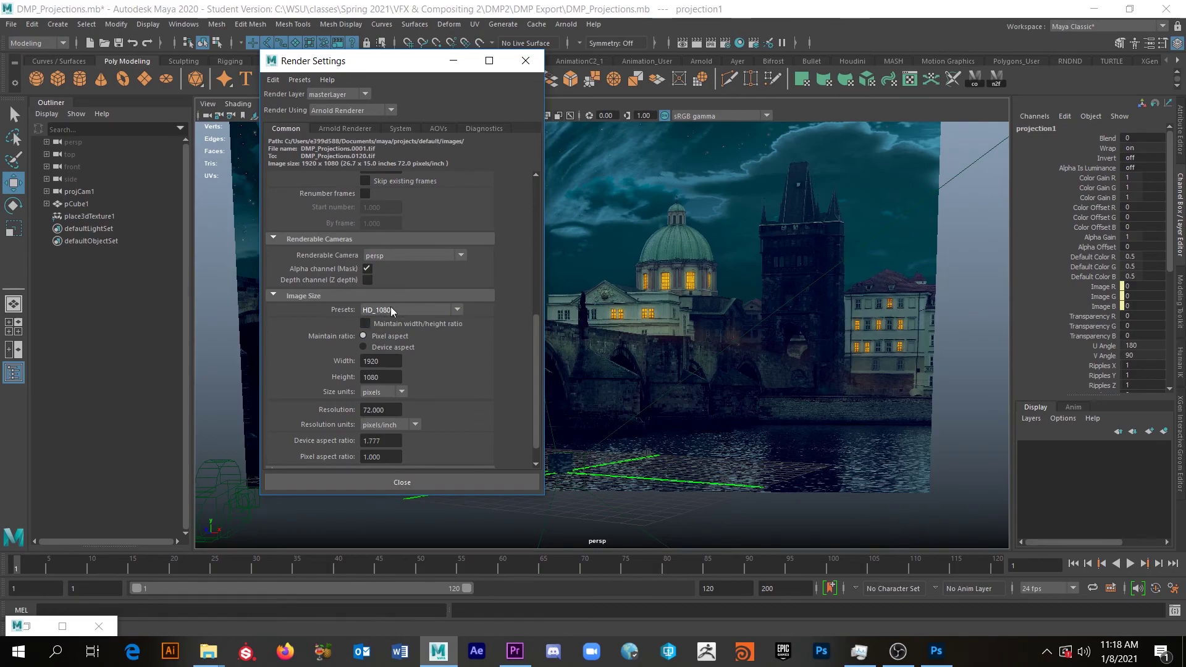
Step: Examine the width, height and device aspect ratio of the render image size
left_click(386, 362)
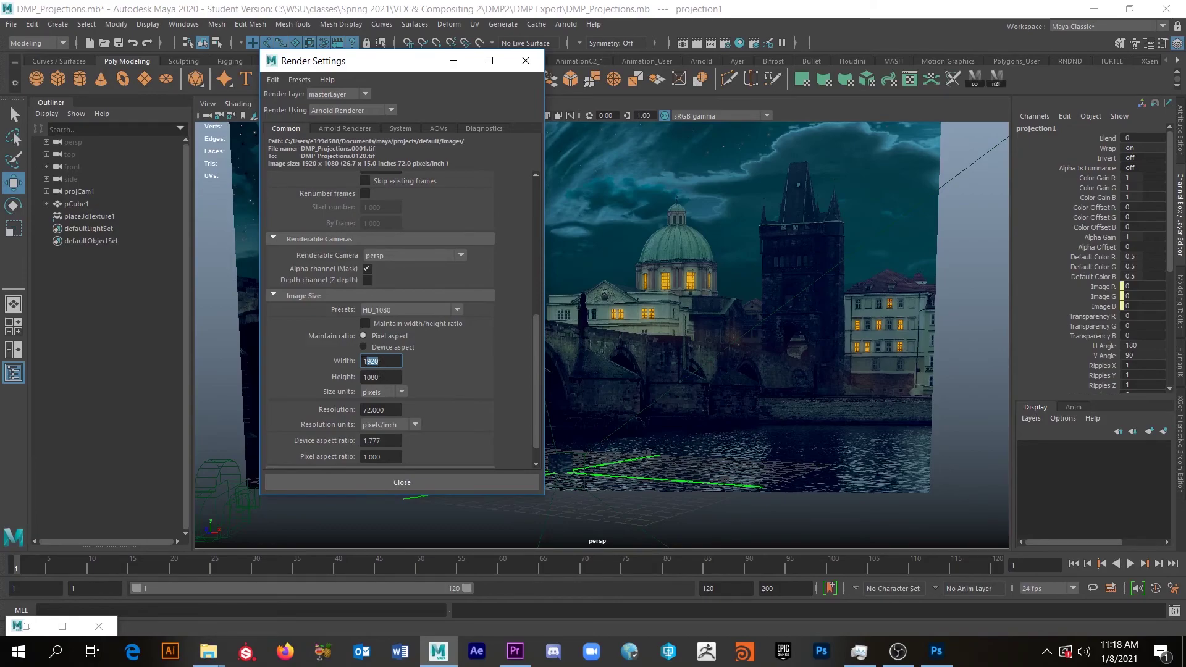
left_click_drag(399, 375, 361, 375)
double_click(383, 363)
double_click(391, 378)
scroll(458, 406, "down", 1)
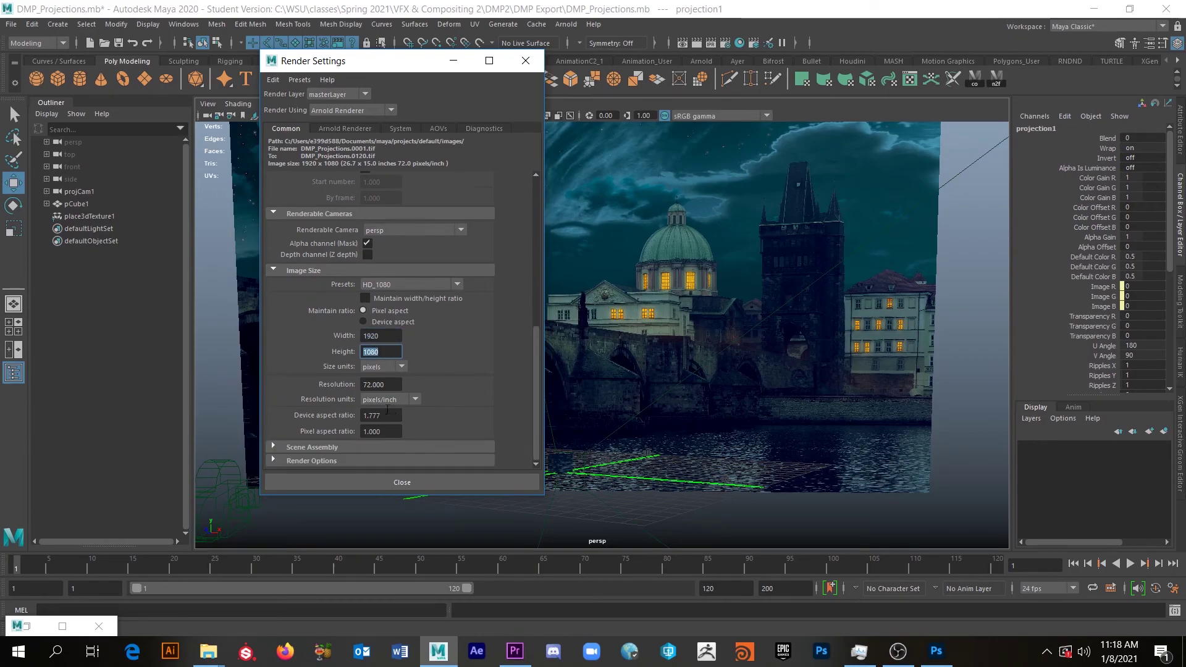
left_click_drag(388, 418, 359, 418)
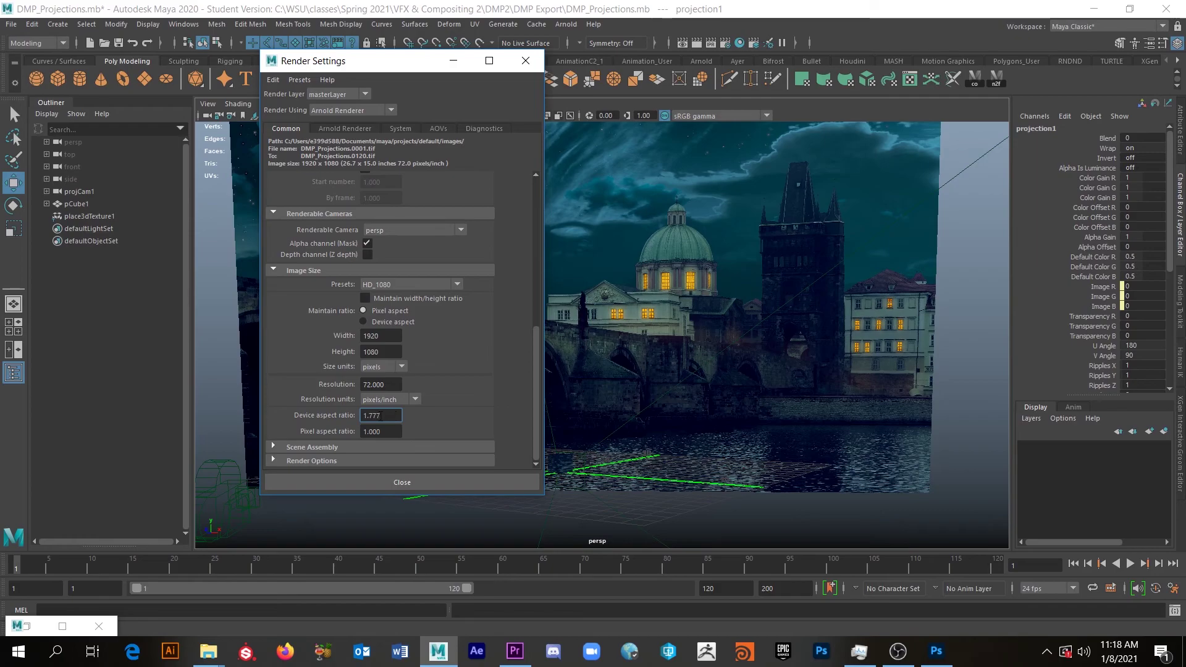
double_click(385, 415)
Step: Try a render width of 3000 pixels, check the device aspect ratio, and restore the width to 1920 pixels
left_click(395, 337)
type("3")
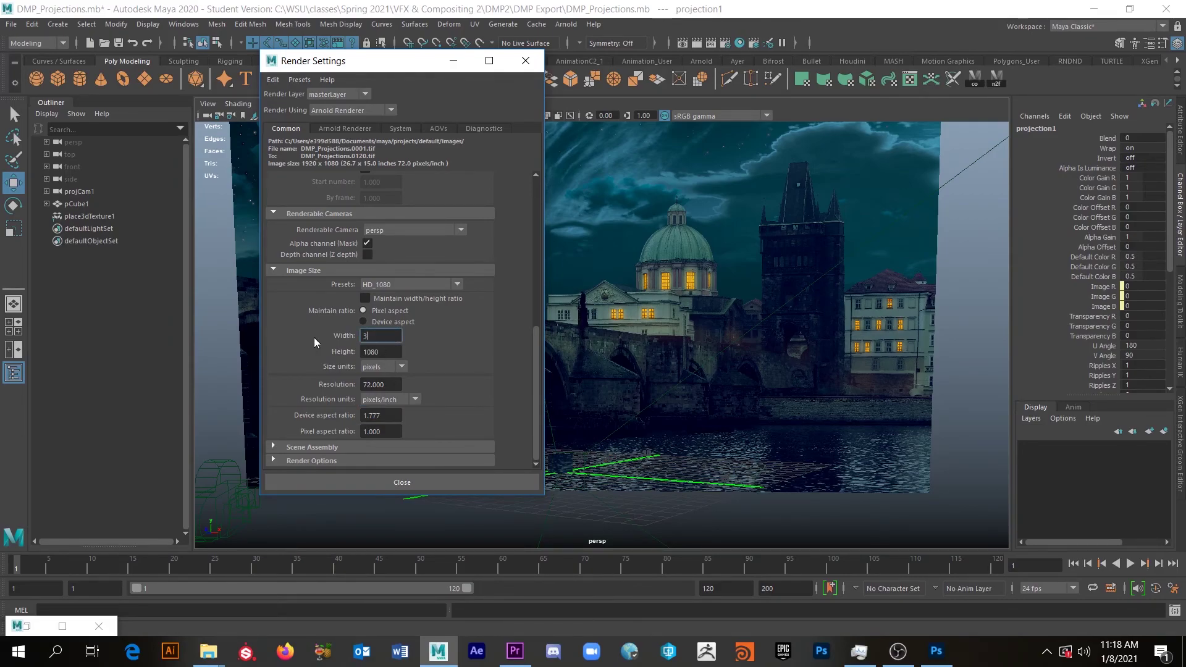
type("000")
key("Return")
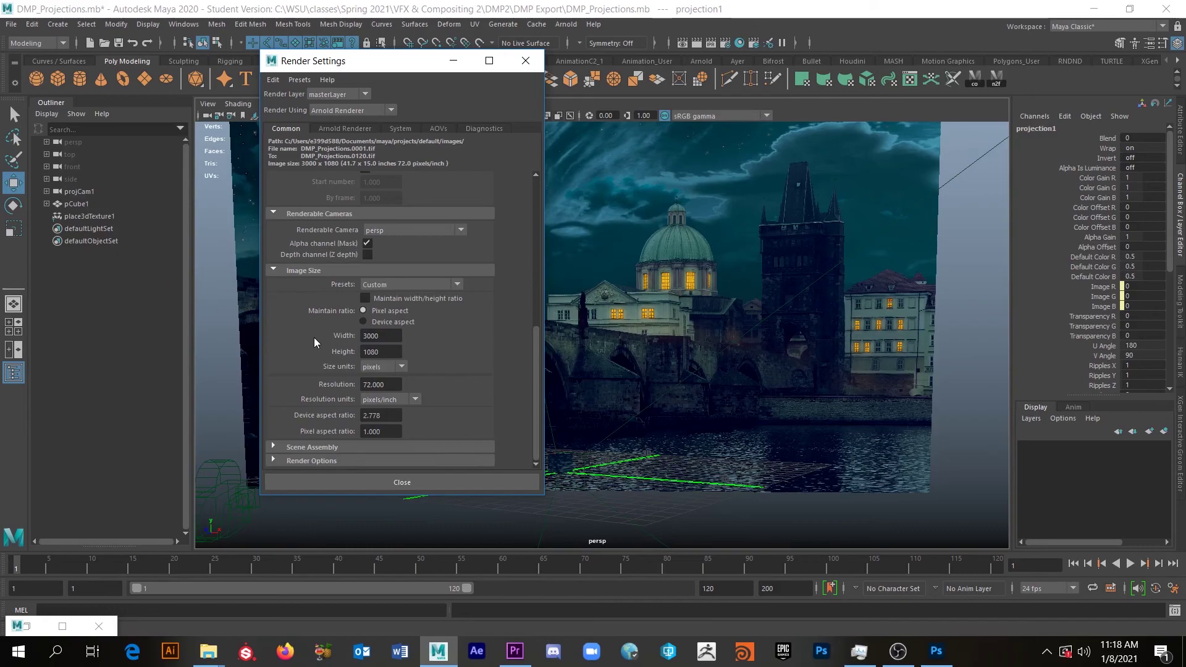
left_click(384, 420)
left_click(384, 337)
type("192")
key("Return")
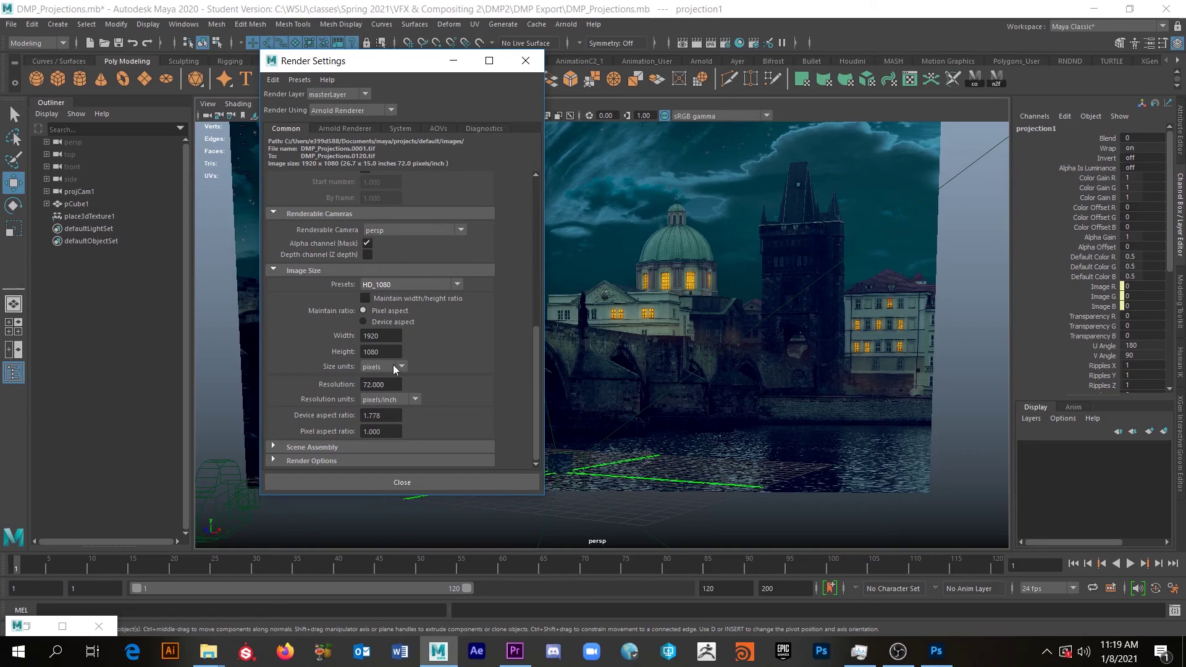
Step: Close the render settings and stretch pCube1 vertically to a Y scale of about 7.12
left_click(472, 482)
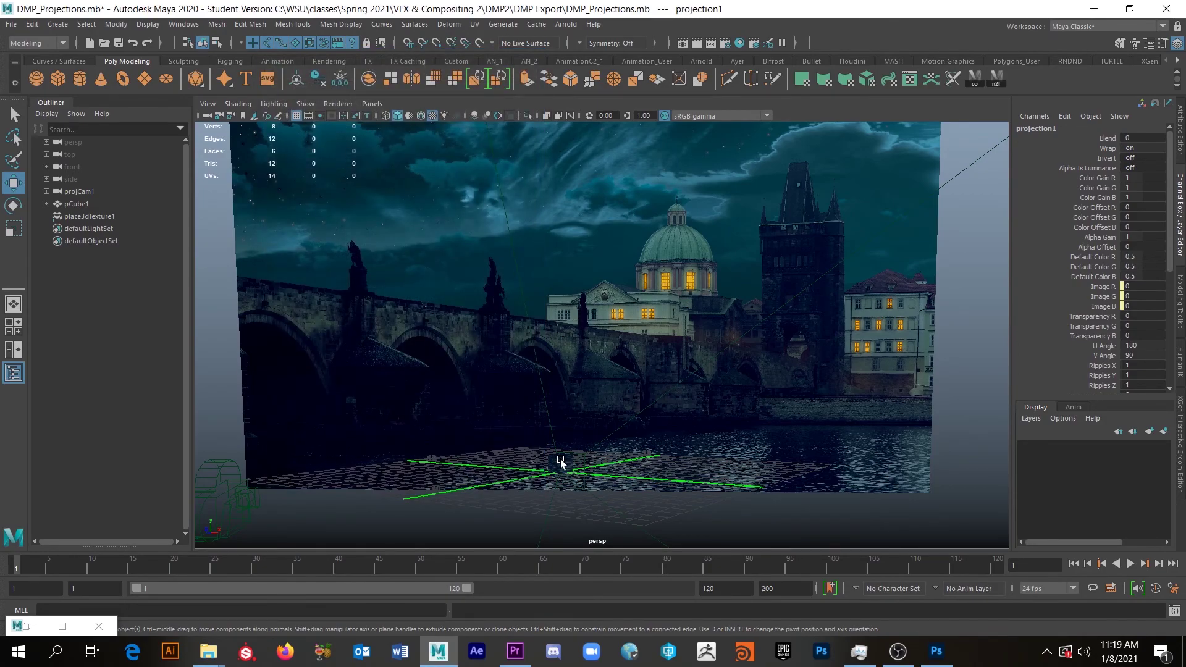
left_click(561, 462)
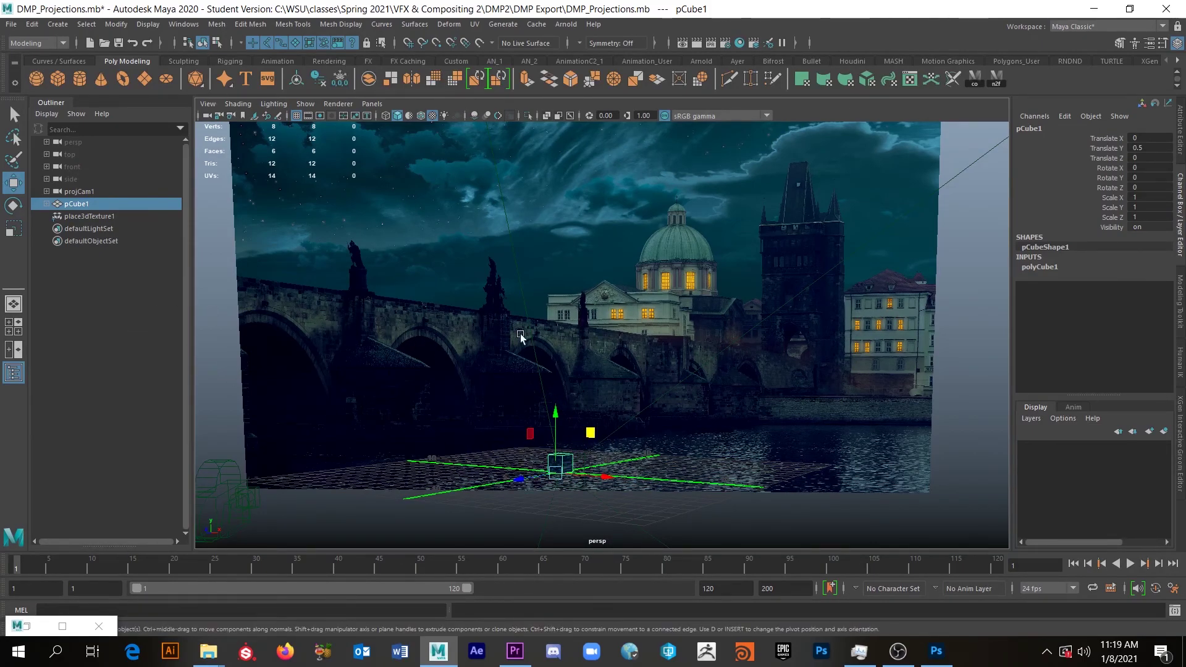
key("r")
left_click_drag(556, 413, 569, 93)
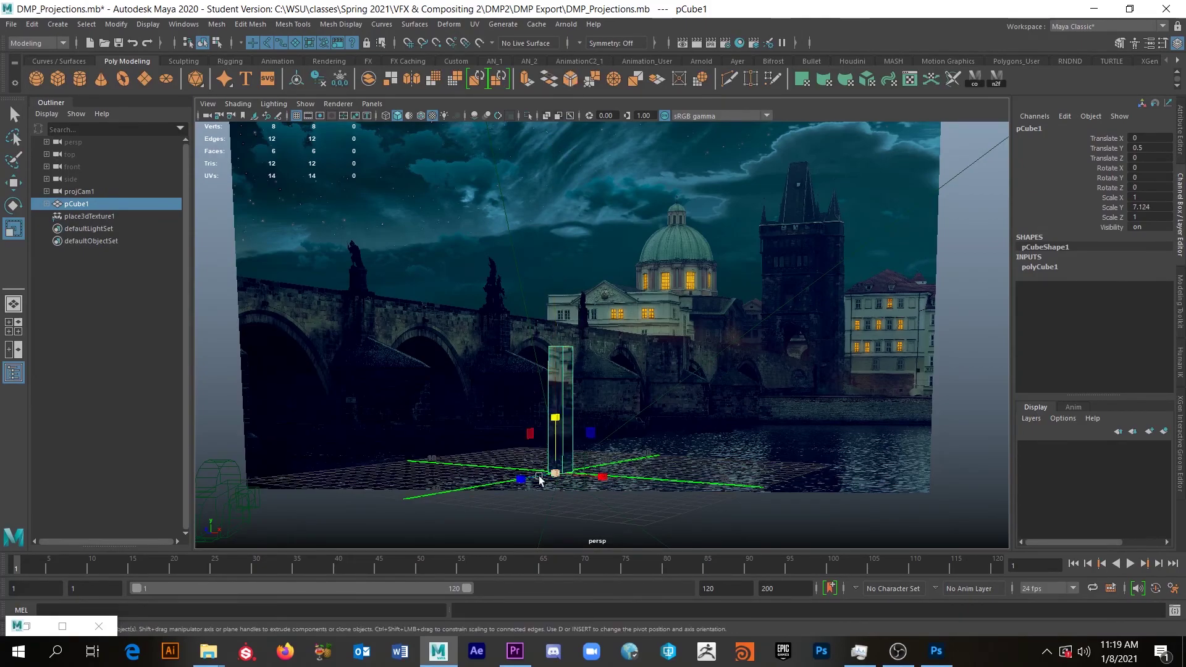
Step: Move pCube1 along X to about -22.08 in front of the nearest bridge arch, and raise its Y scale to about 9.19
key("w")
left_click_drag(597, 468, 335, 456)
key("r")
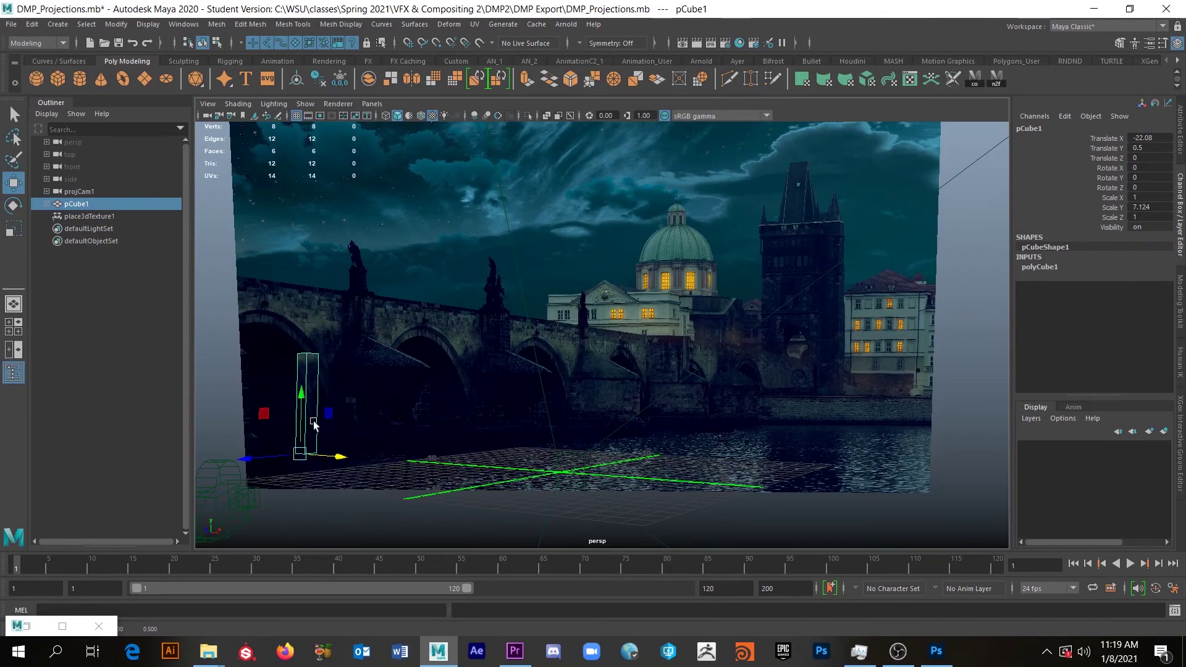
mouse_move(303, 399)
left_mouse_down()
mouse_move(302, 362)
mouse_move(302, 382)
left_mouse_up()
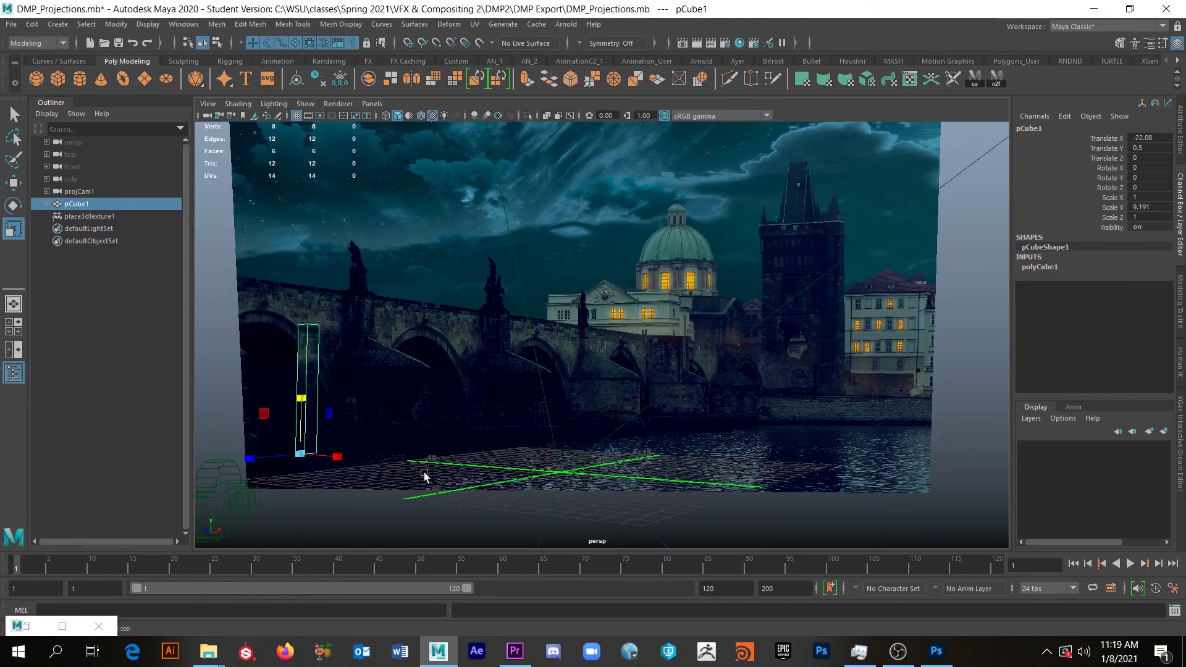
Step: Inspect pCube1 against the image plane from a wider perspective angle and look through projCam1
left_click_drag(420, 462, 442, 467, "alt")
middle_click_drag(442, 467, 686, 378, "alt")
left_click_drag(687, 377, 698, 403, "alt")
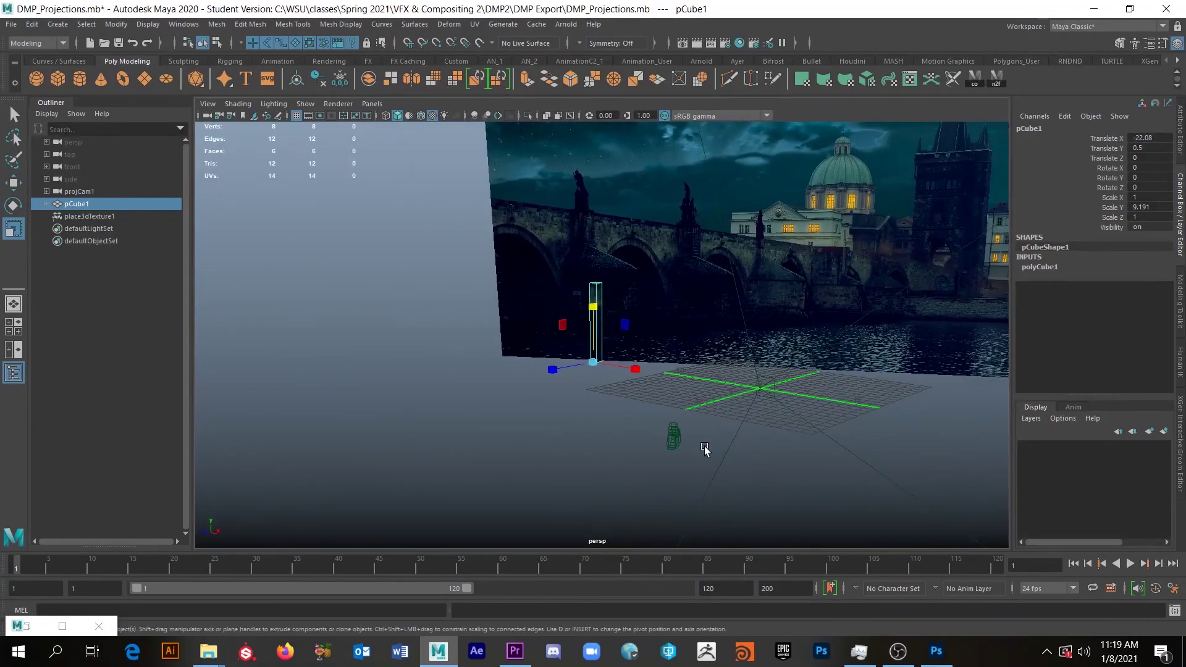
left_click_drag(632, 313, 686, 359, "alt")
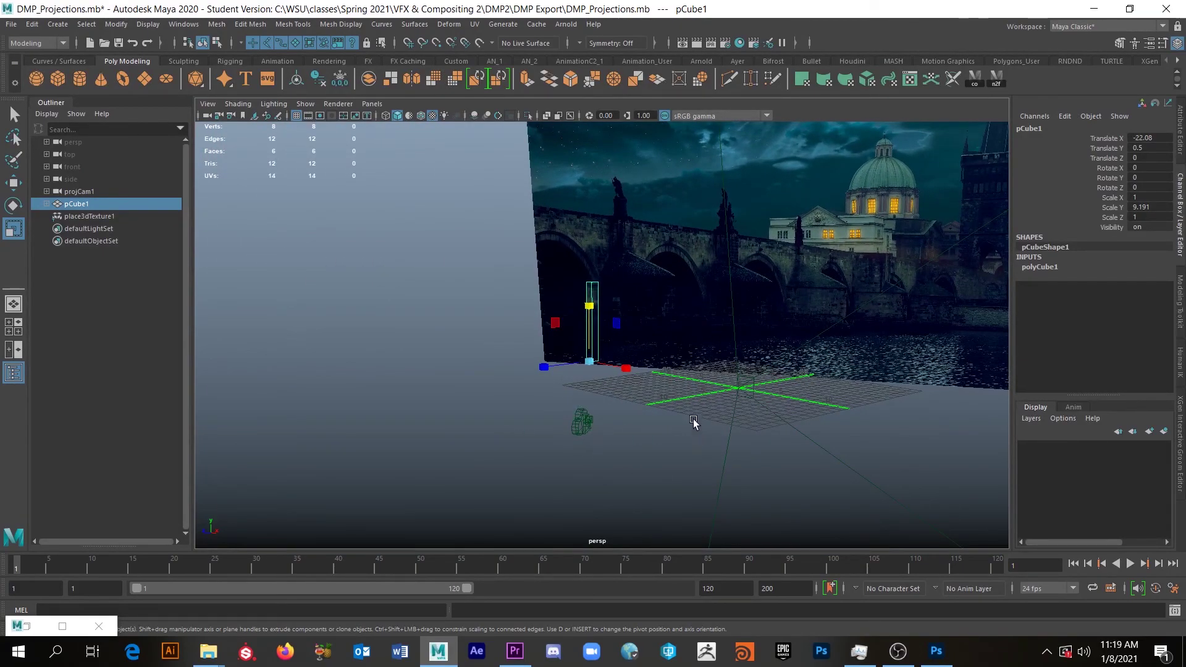
left_click(374, 104)
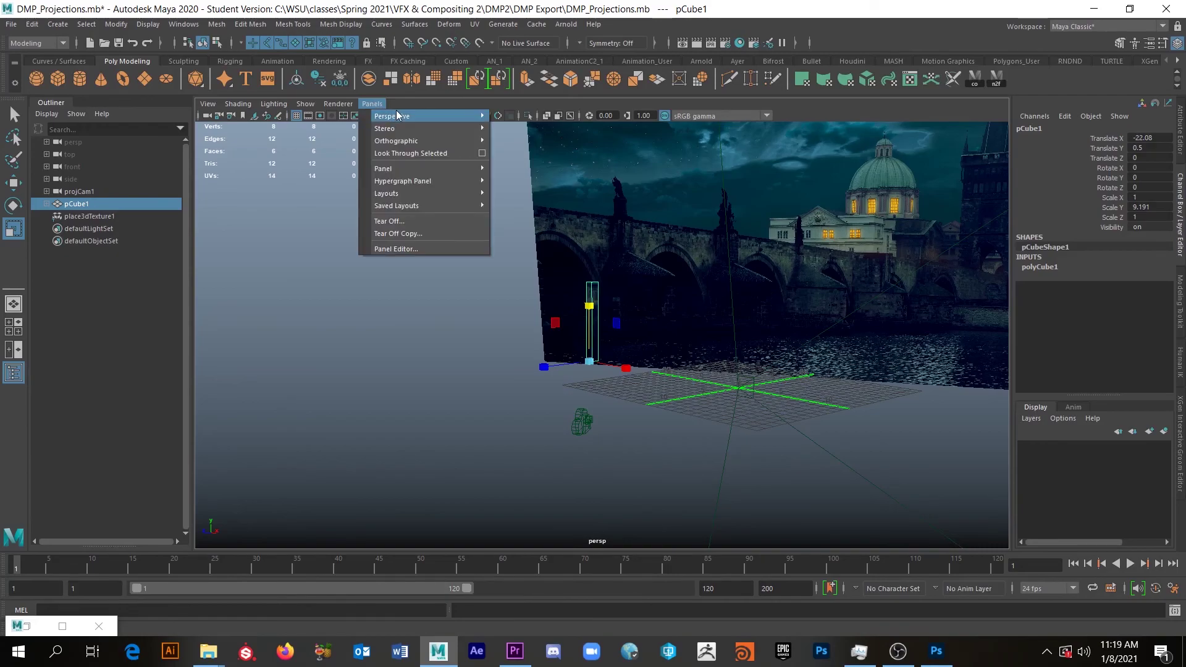
mouse_move(476, 116)
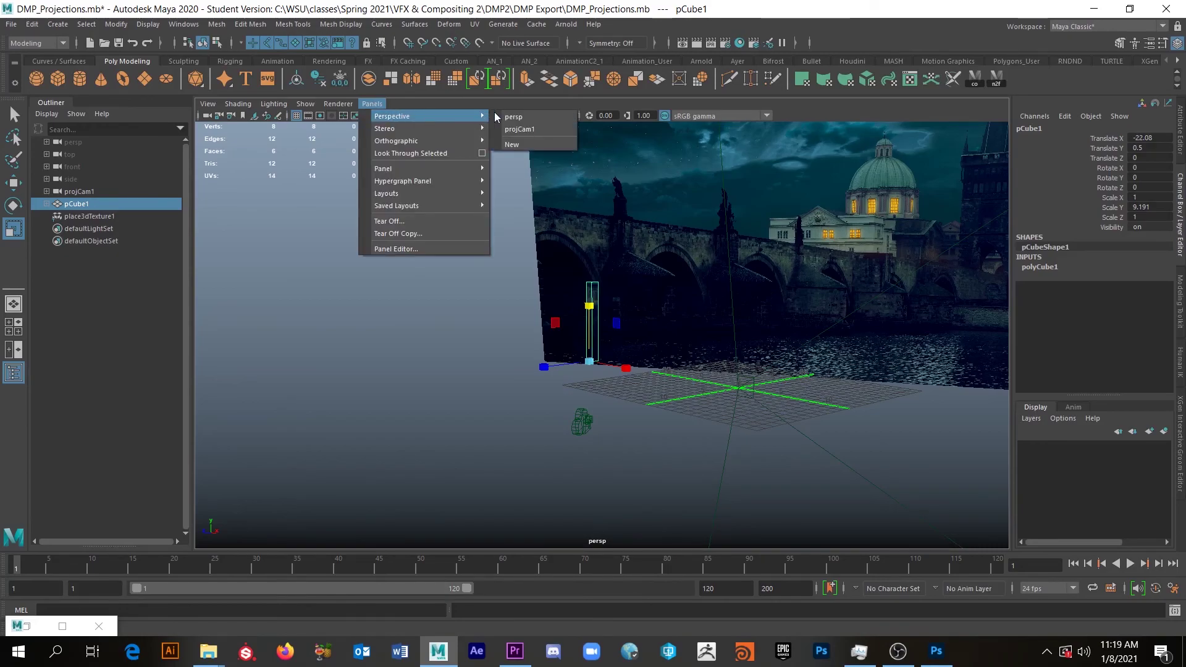
left_click(534, 129)
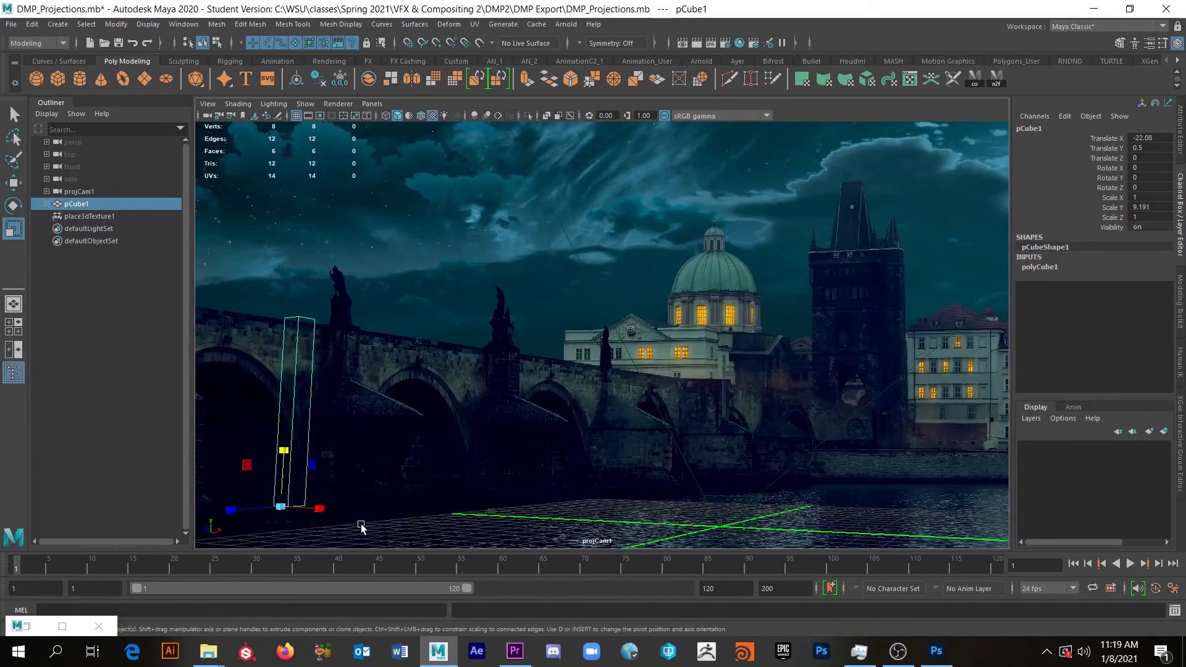
Step: Move pCube1 to X -25.38 and Z 5.885 at the near end of the bridge, and raise its Y scale to 10.016
key("w")
left_click_drag(321, 511, 436, 508)
key("r")
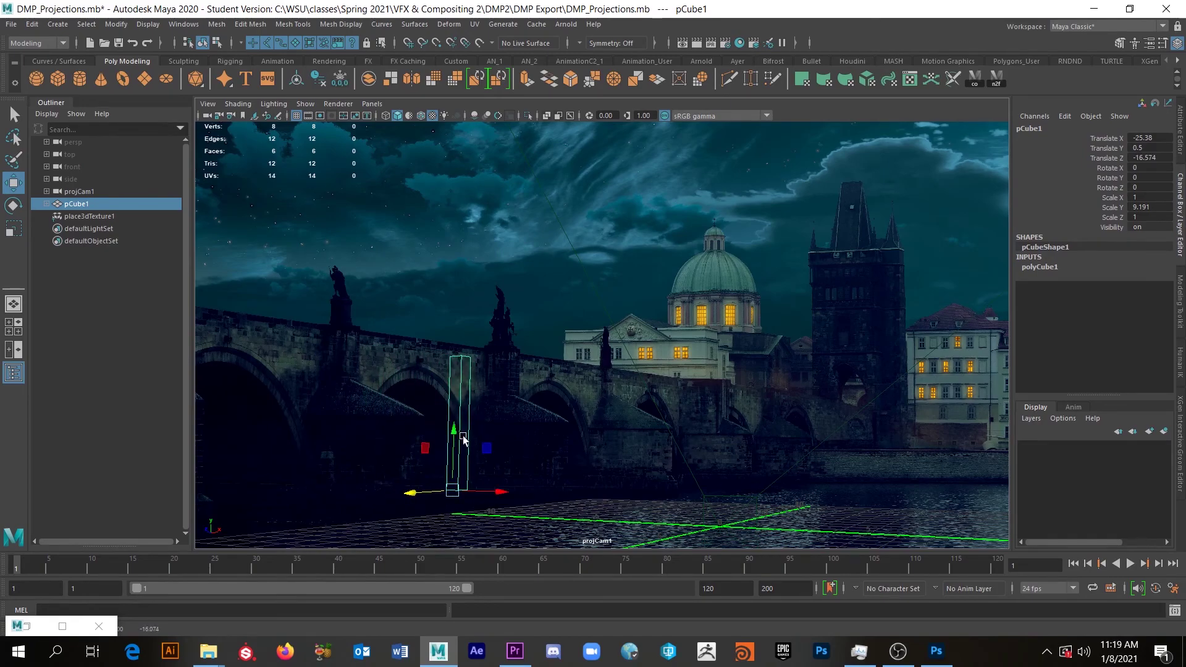
left_click_drag(458, 435, 457, 428)
key("w")
left_click_drag(436, 499, 115, 514)
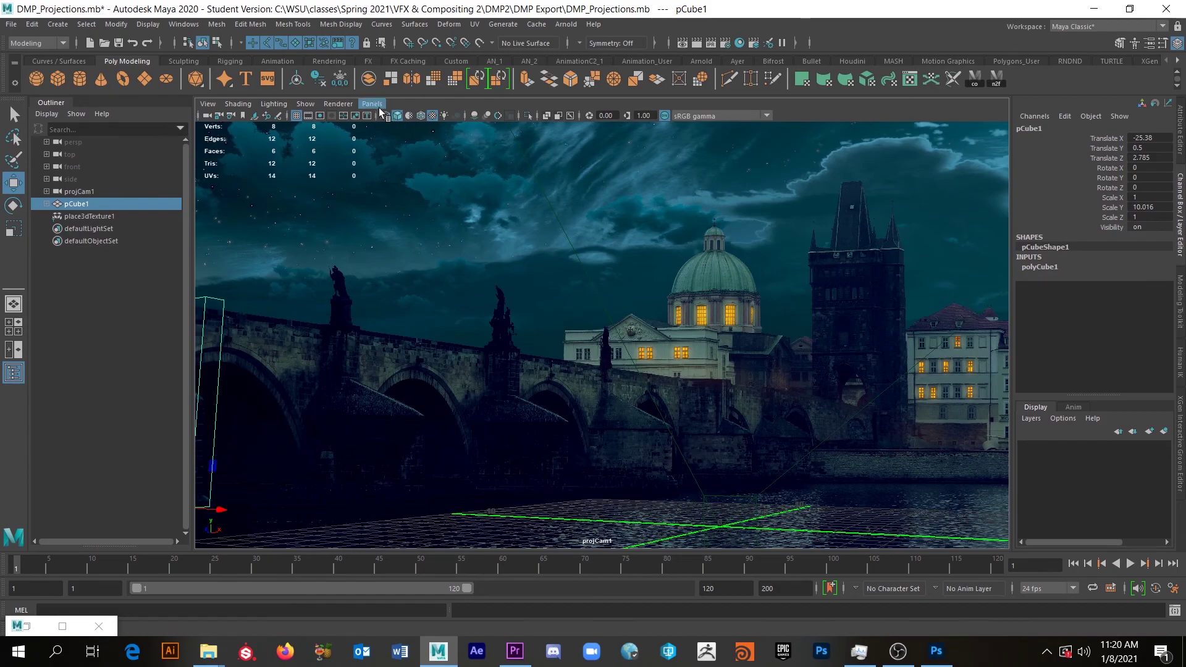
left_click(13, 305)
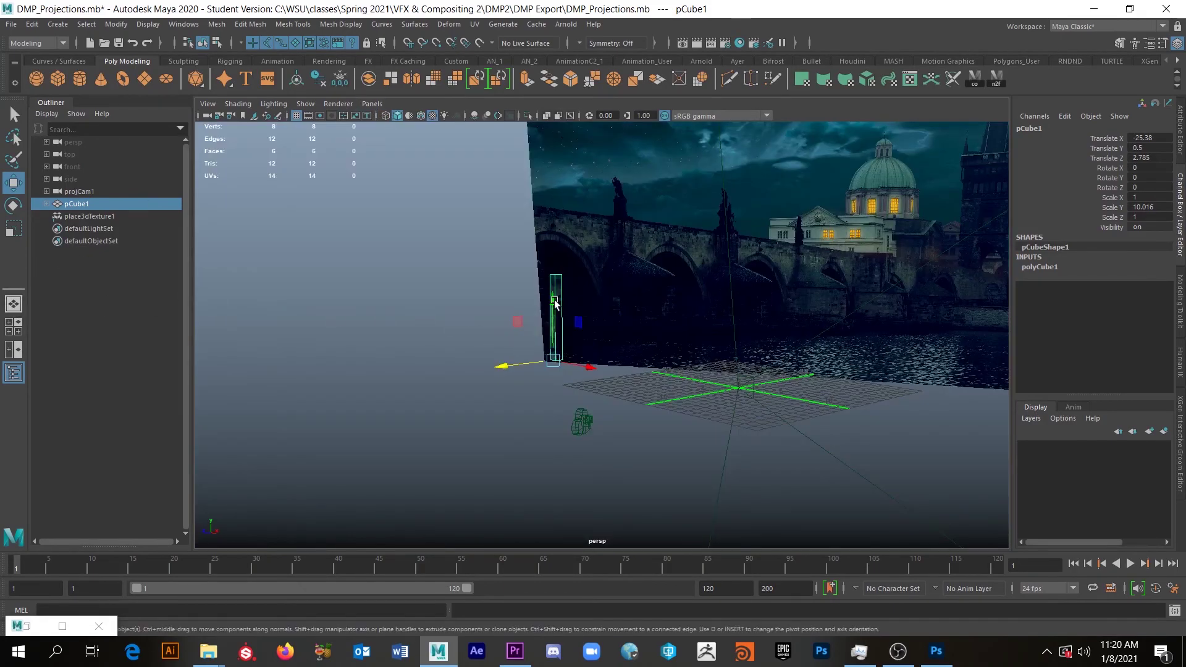
left_click_drag(496, 371, 524, 272)
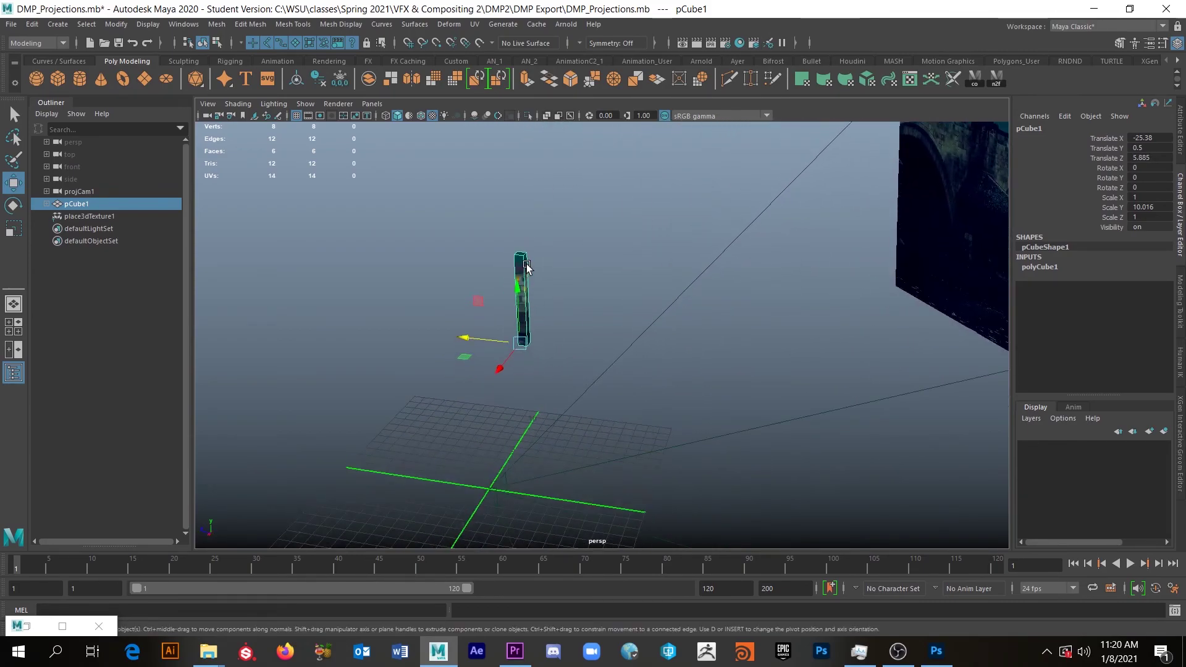
Step: Pull the pCube1 face that points toward the image plane along Z to stretch the box along the bridge
right_click(527, 266)
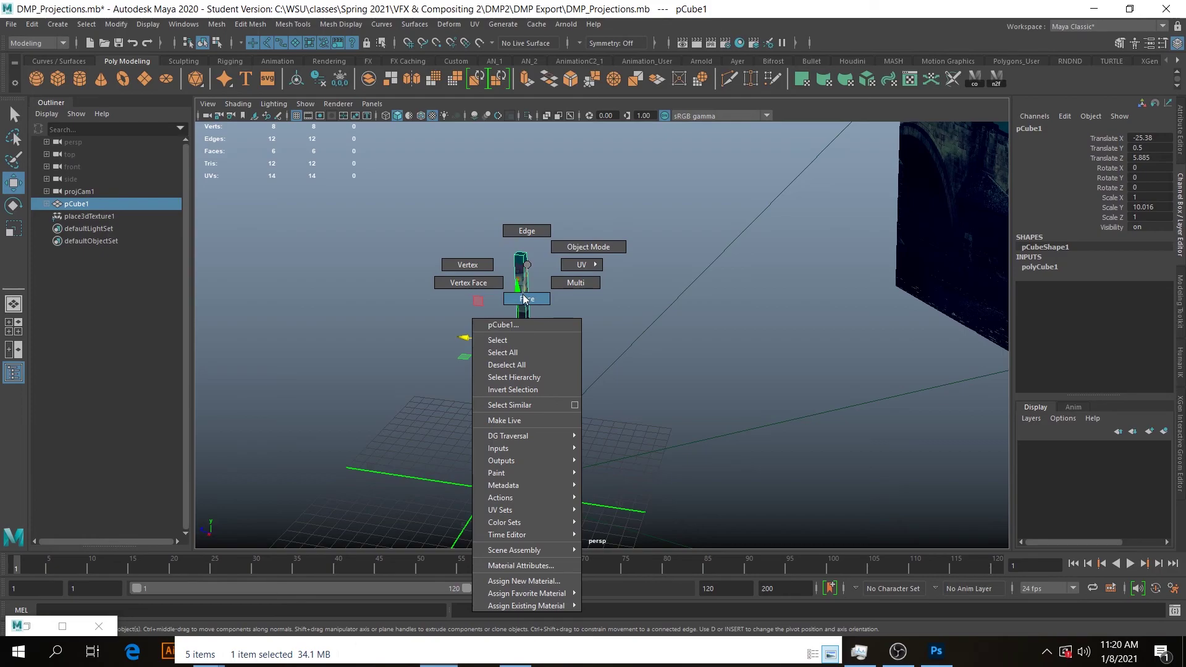
right_click_drag(524, 299, 525, 299)
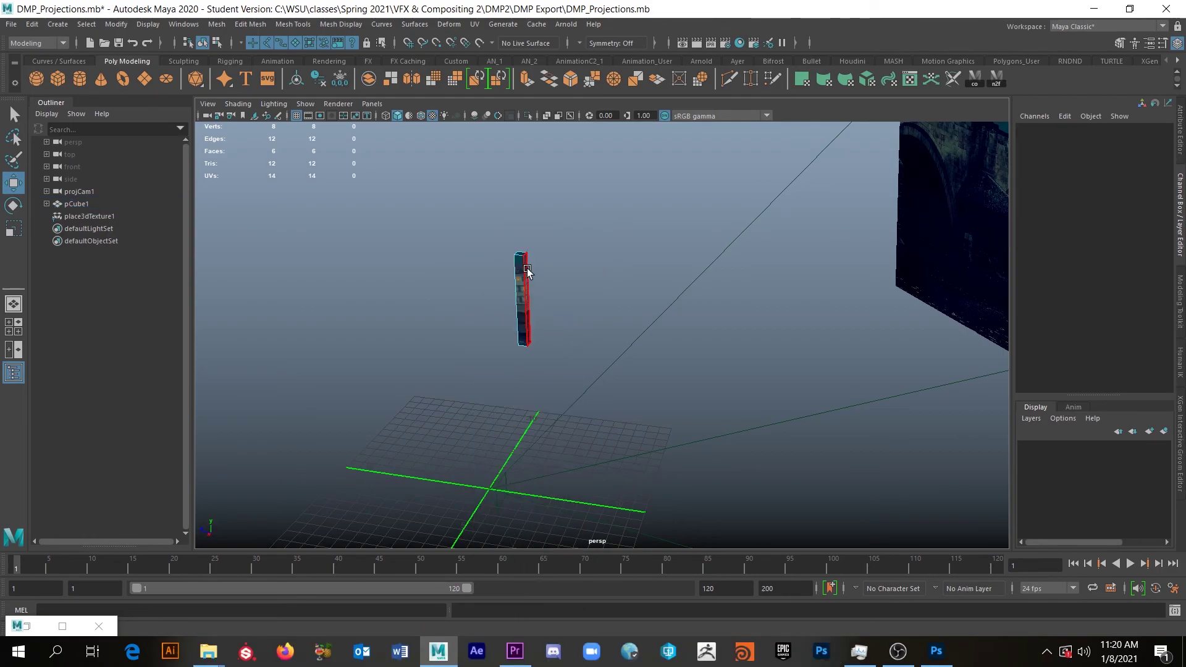
left_click(527, 270)
left_click_drag(470, 296, 855, 313)
left_click_drag(782, 374, 711, 343, "alt")
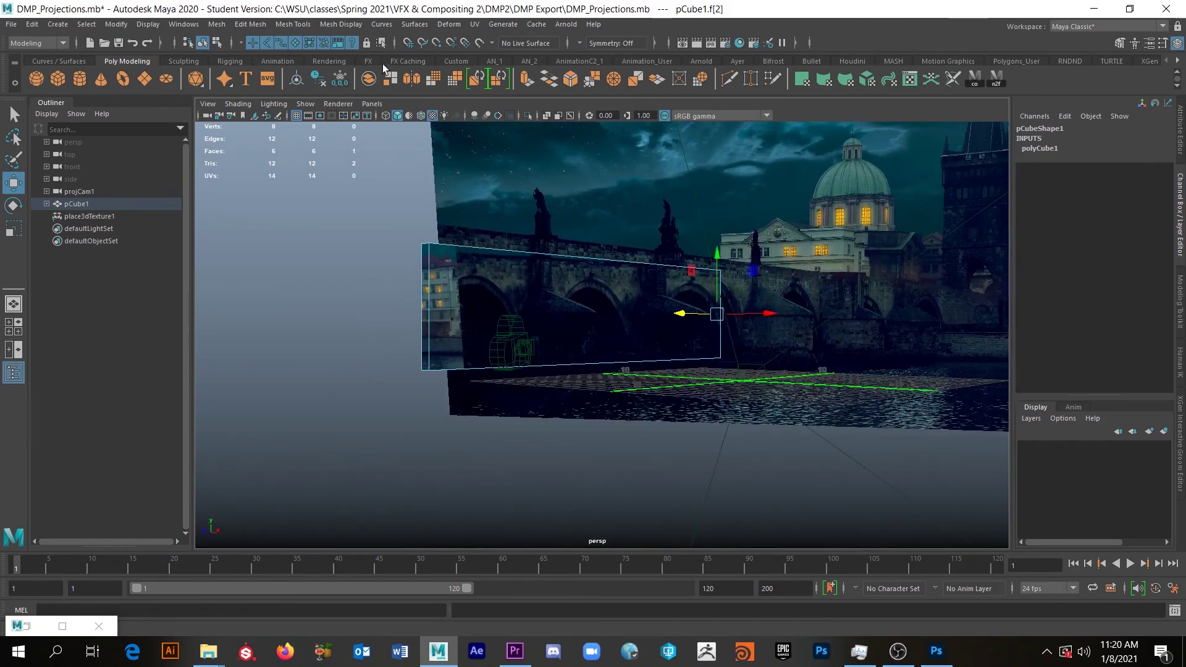
Step: Look through projCam1 and extend the selected pCube1 face along Z to the far end of the bridge
left_click(374, 103)
mouse_move(427, 116)
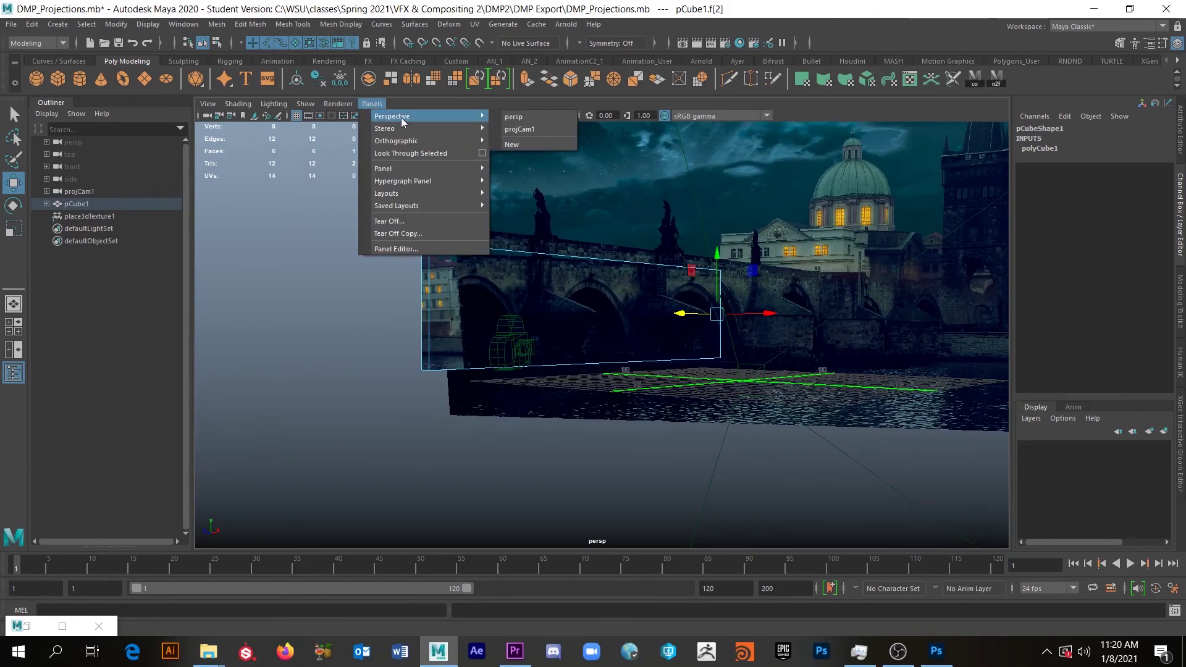
left_click(536, 129)
middle_click_drag(548, 422, 740, 443)
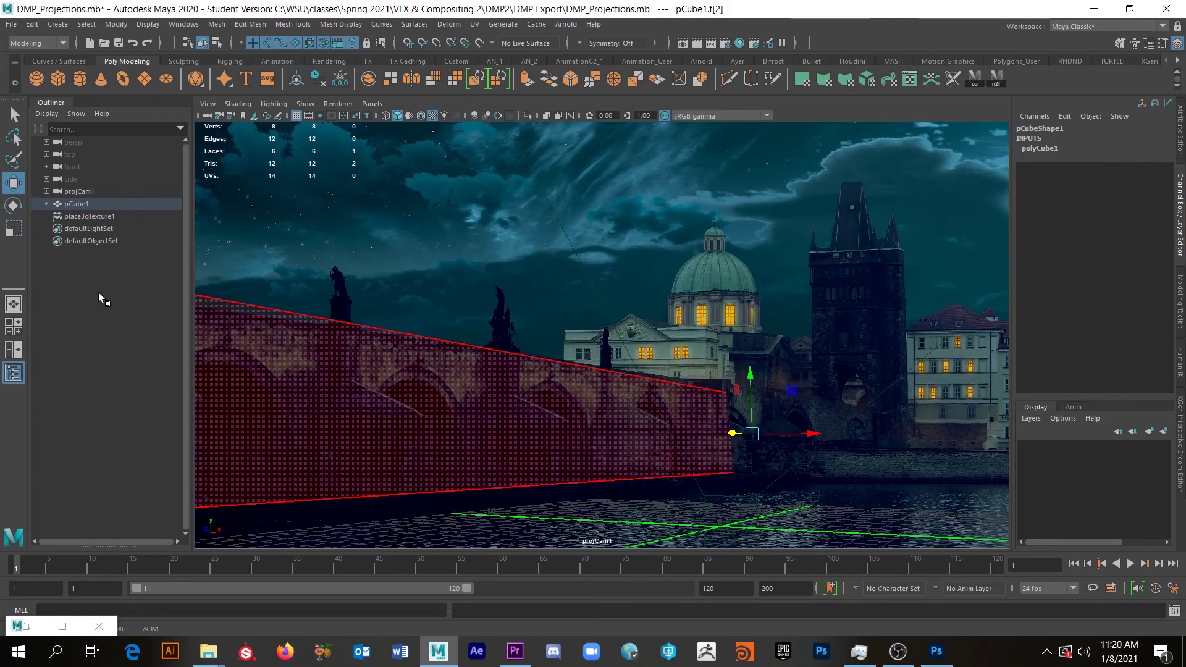
Step: Expand projCam1 in the scene hierarchy and set imagePlane1's depth to 300
left_click_drag(556, 309, 618, 321, "alt")
right_click_drag(618, 321, 680, 333, "alt")
left_click_drag(680, 333, 656, 229, "alt")
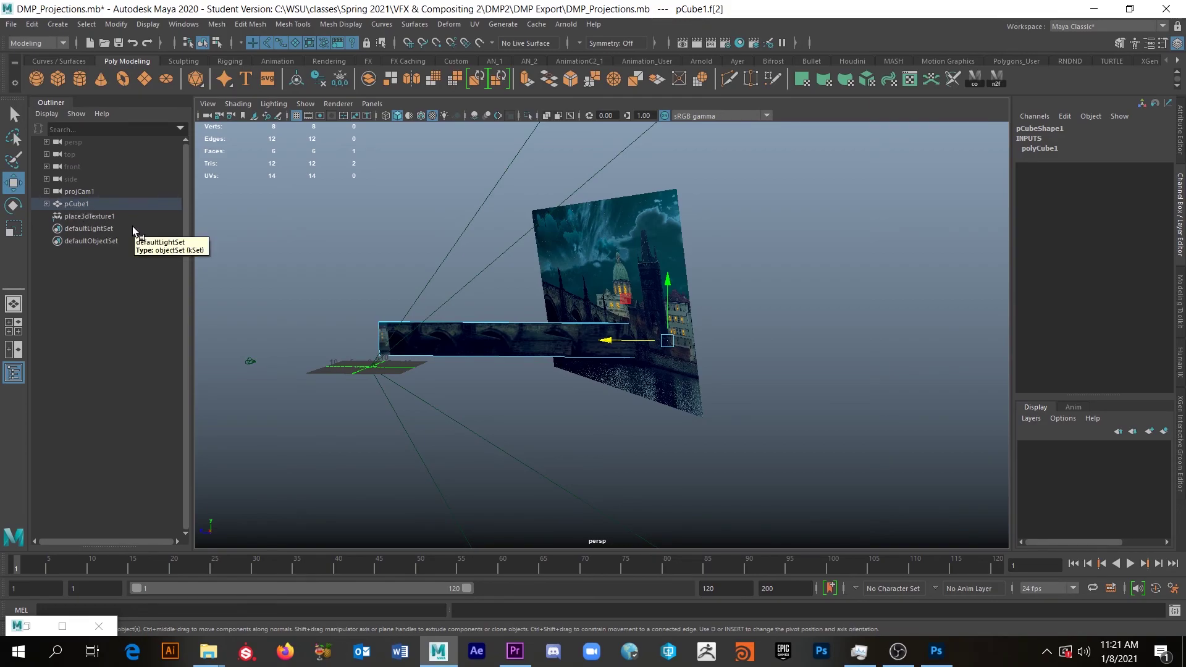
left_click(46, 192)
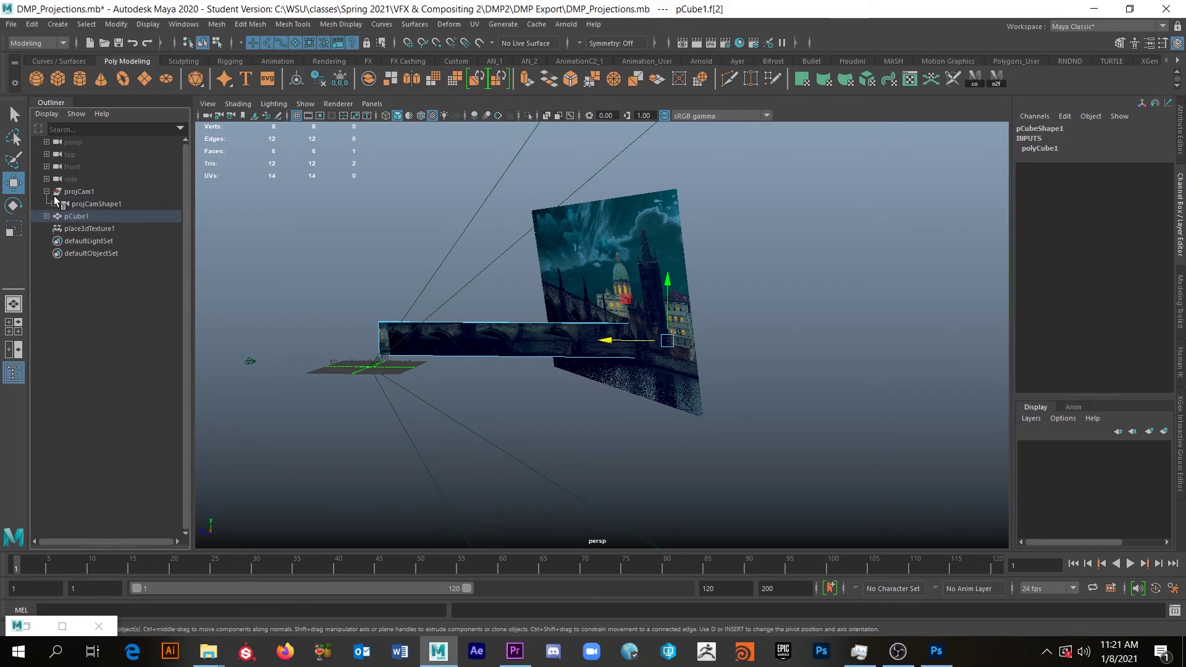
left_click(54, 204)
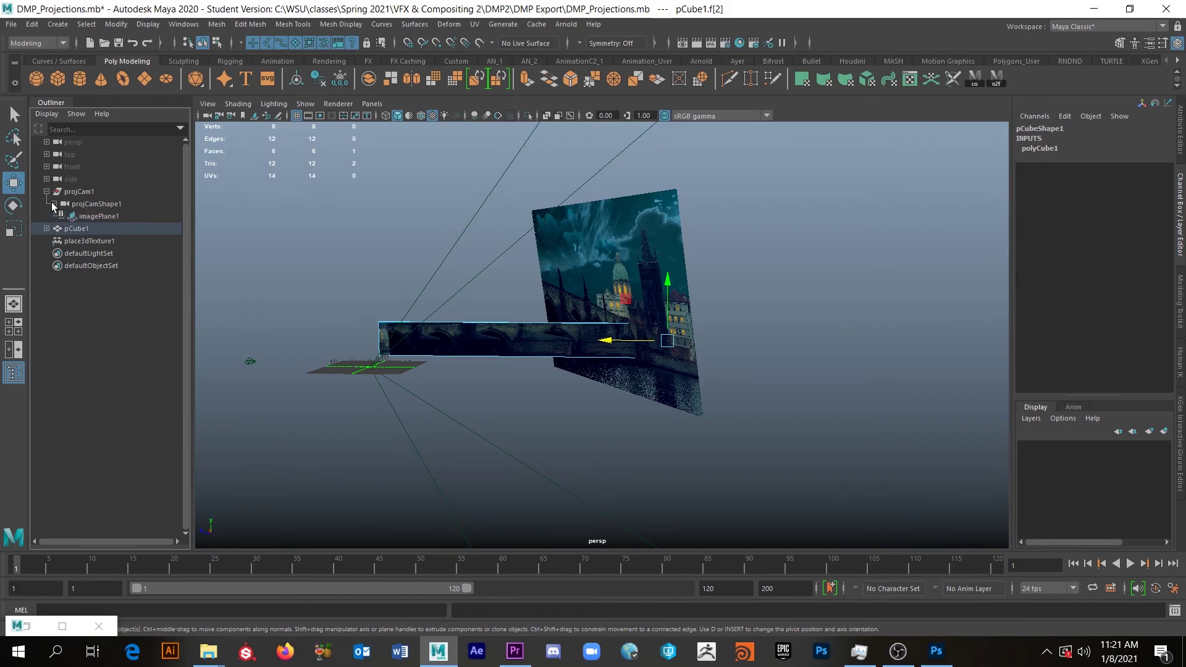
left_click(112, 218)
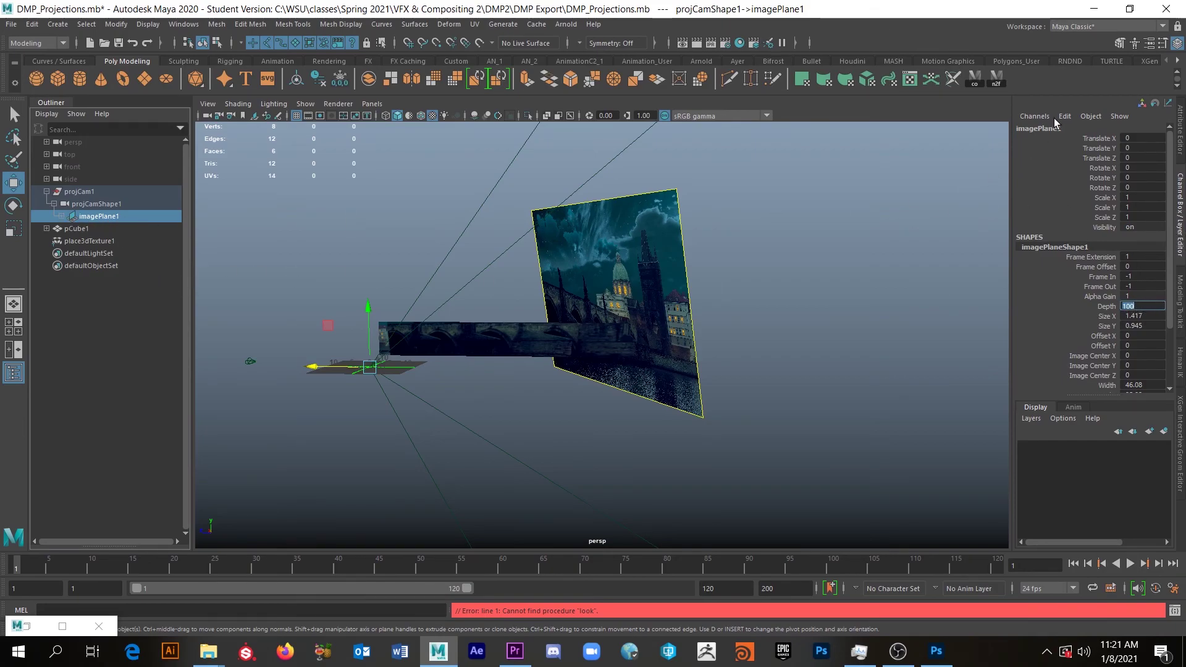
type("300")
key("Return")
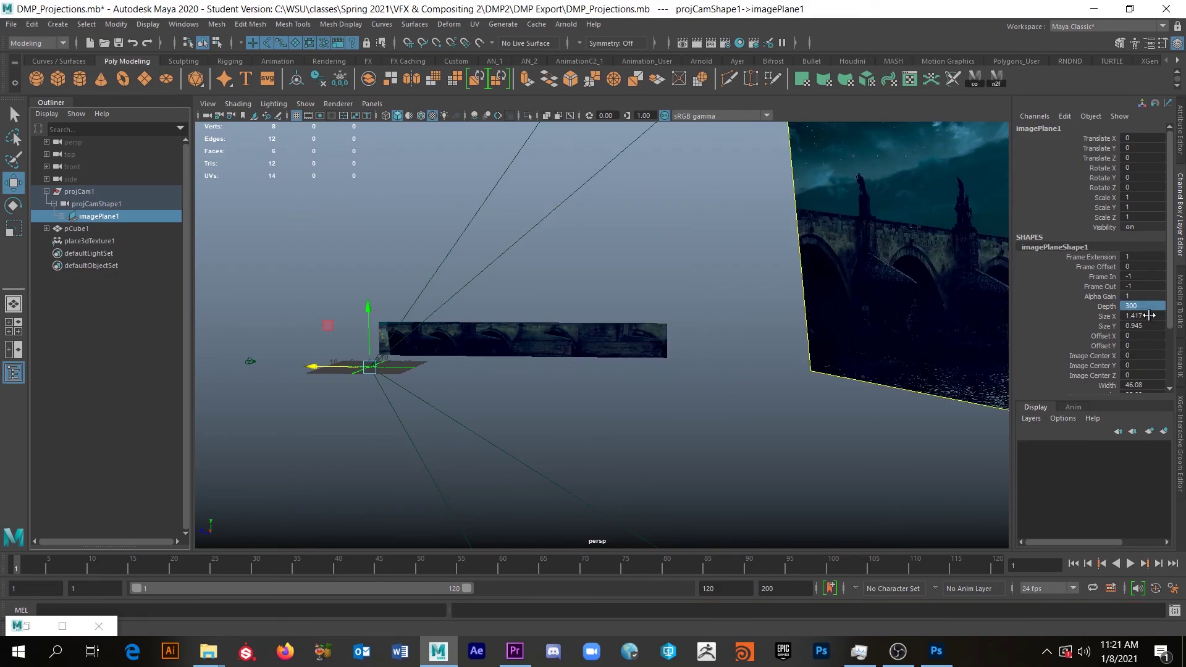
Step: Look through projCam1 and select pCube1 to check its outline against the painted bridge
left_click_drag(738, 312, 388, 456, "alt")
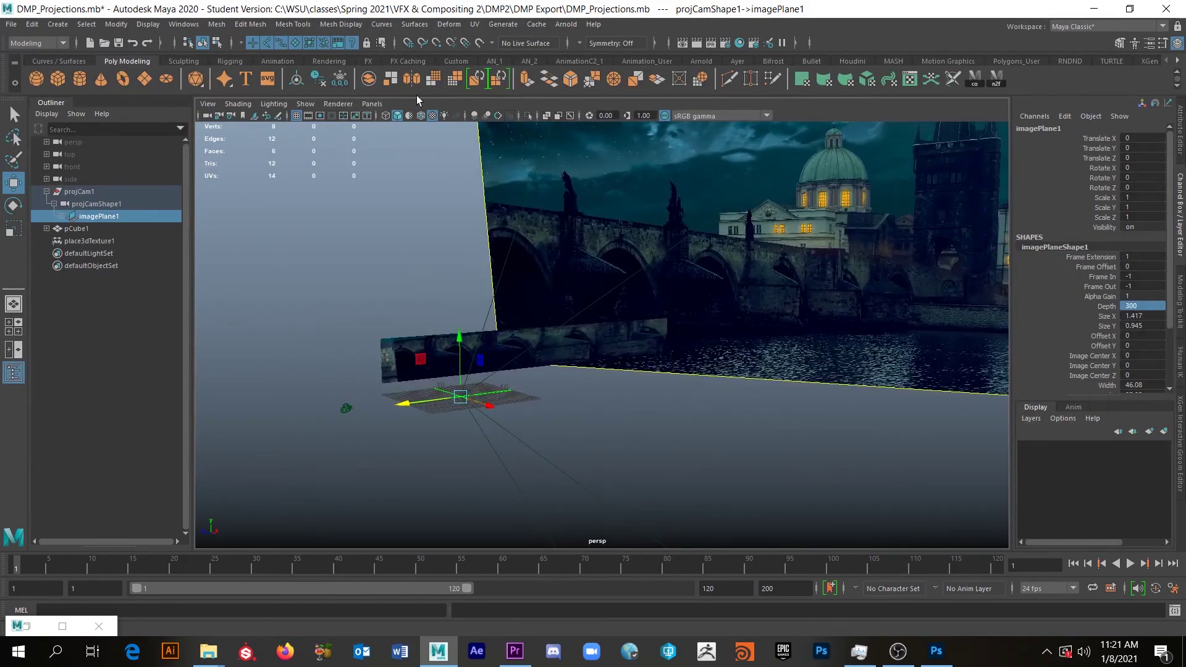
left_click(372, 103)
mouse_move(455, 116)
left_click(519, 129)
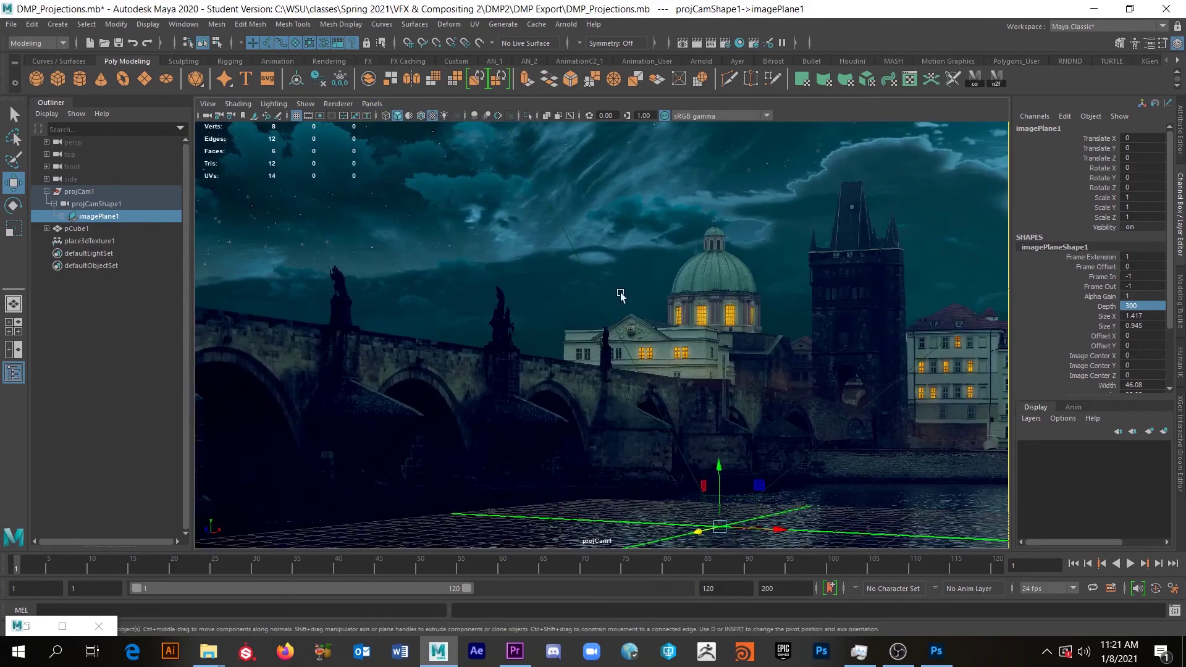
left_click(431, 374)
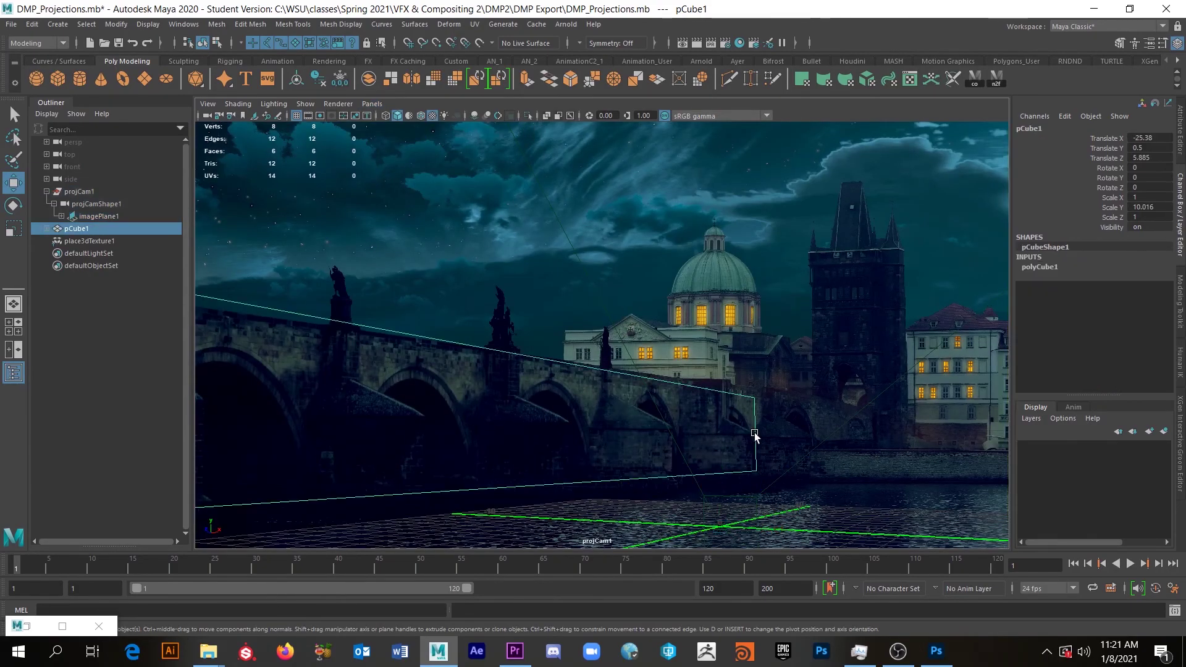
key("r")
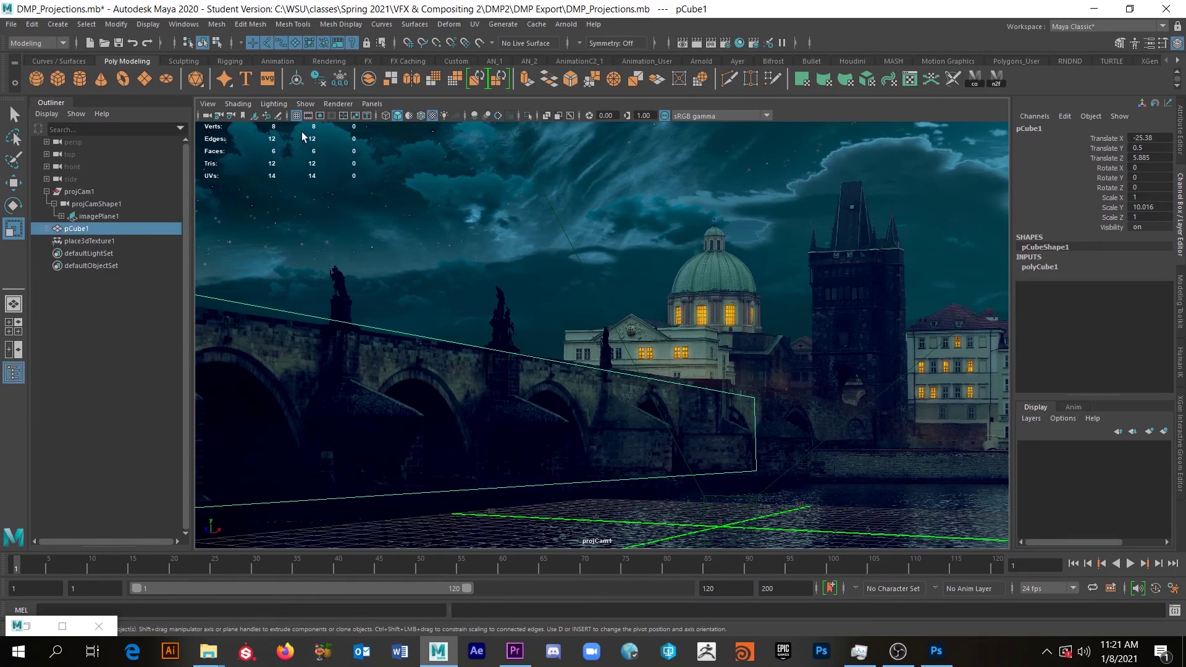
Step: Try lowering projCam1's overscan to about 0.657 and shifting its vertical film offset
left_click(79, 191)
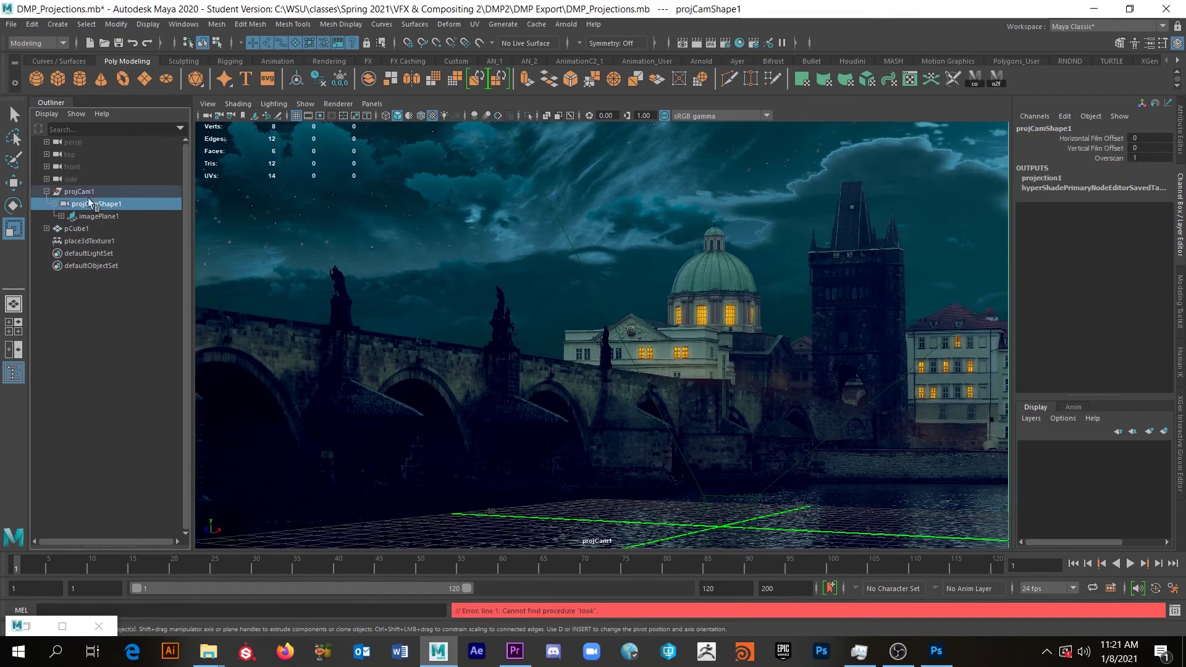
left_click(1109, 276)
middle_click_drag(758, 369, 1162, 230)
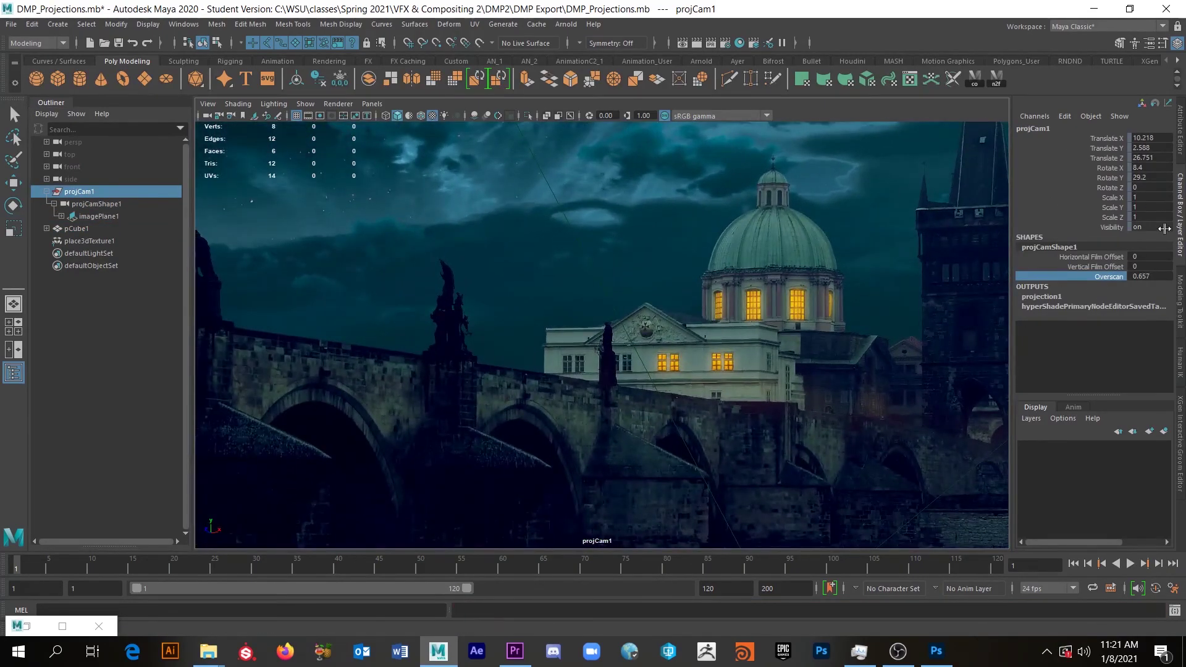
left_click(1104, 267)
middle_click_drag(813, 359, 629, 313)
left_click(628, 313)
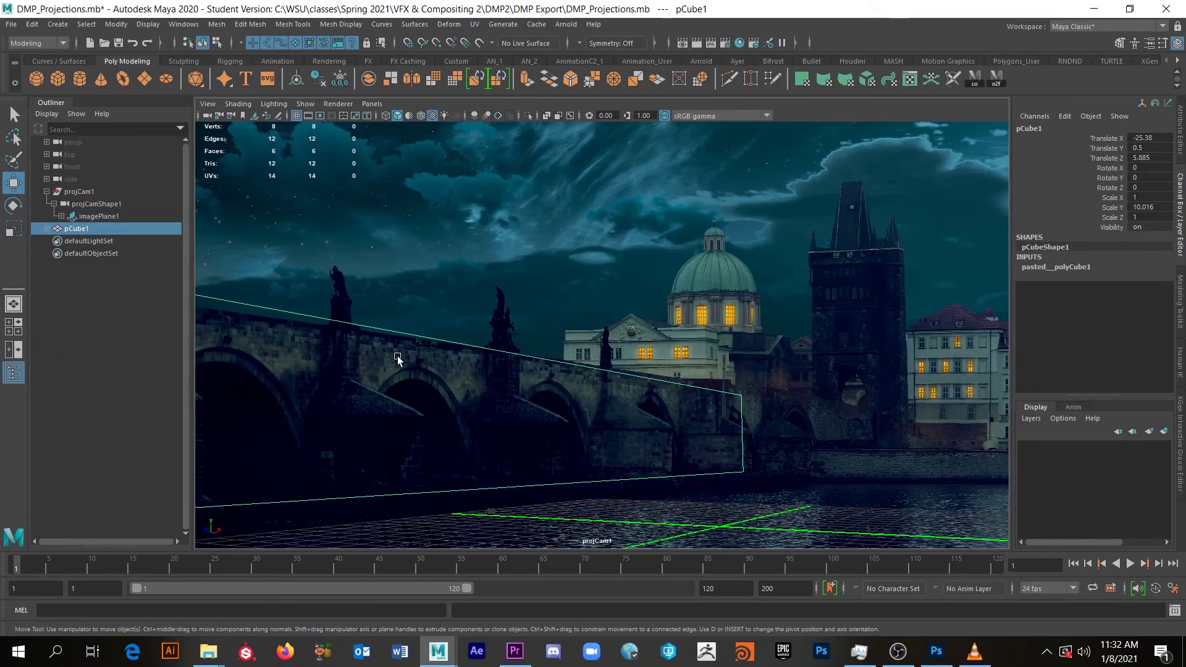
Step: Insert two vertical edge loops in pCube1 with Multi-Cut, one near its near end and one just past the second visible arch
left_click(14, 305)
left_click_drag(493, 320, 598, 240, "alt")
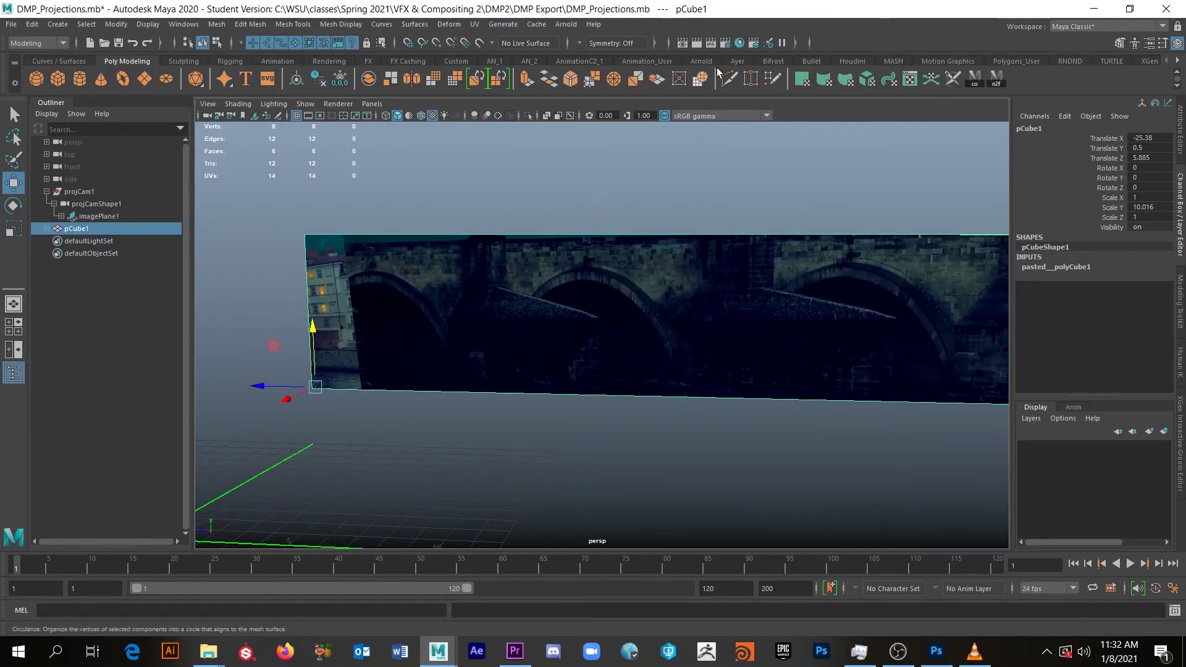
left_click(729, 78)
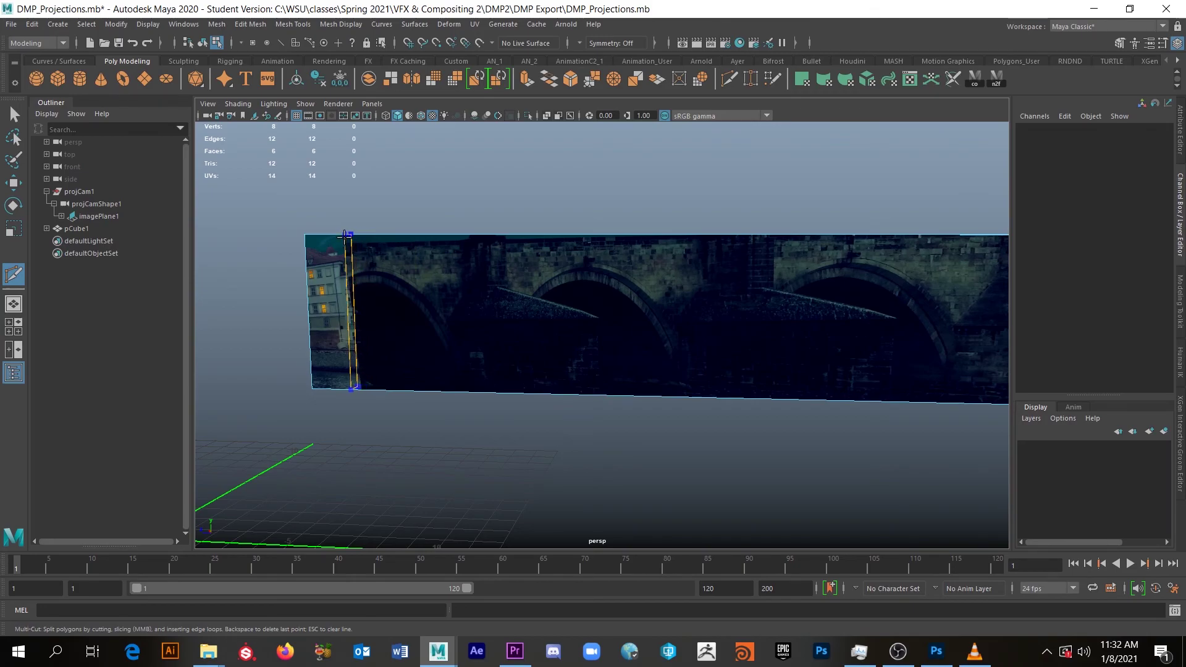
left_click(345, 235, "ctrl")
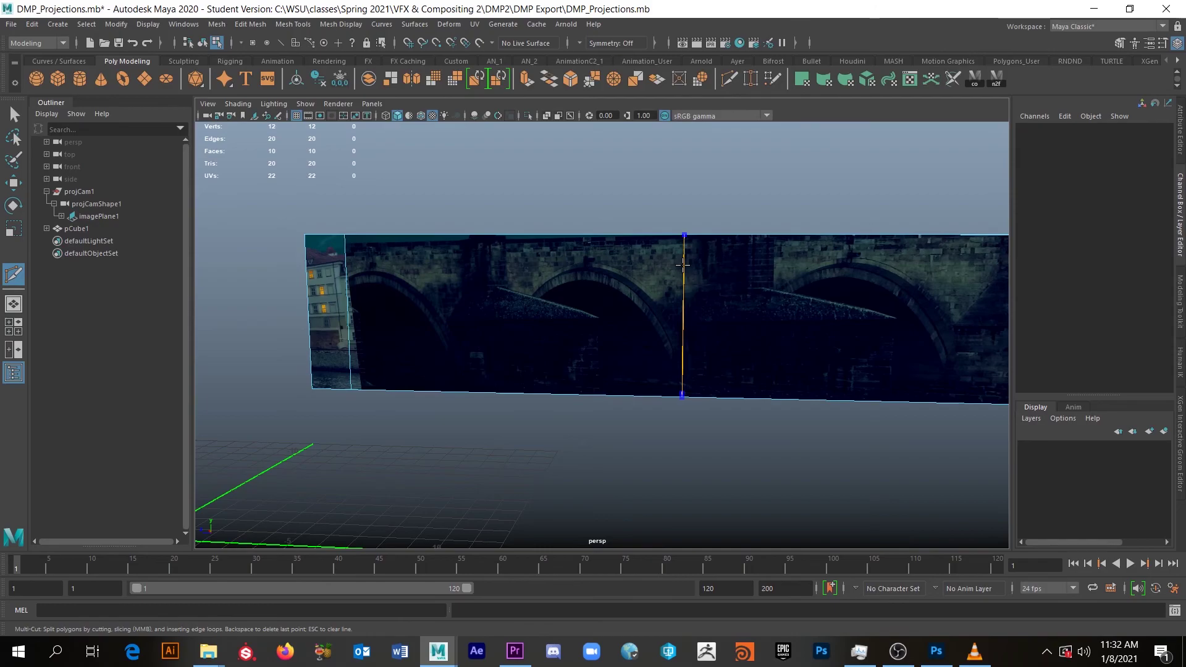
left_click(682, 265, "ctrl")
Step: Lower the top edge of pCube1's near-end edge loop to the top of the stone wall and nudge it along Z to about 3.78
left_click_drag(741, 198, 363, 433, "alt")
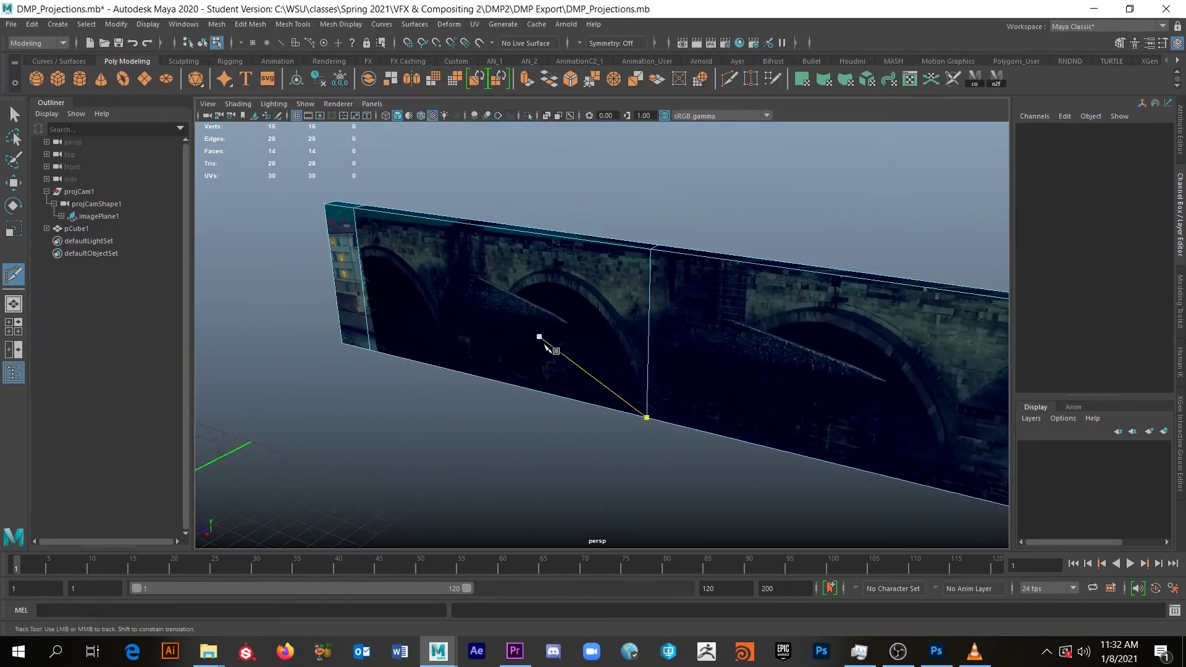
left_click_drag(643, 265, 841, 309, "alt")
middle_click_drag(842, 309, 1008, 288, "alt")
left_click_drag(1008, 288, 476, 409, "alt")
left_click(14, 182)
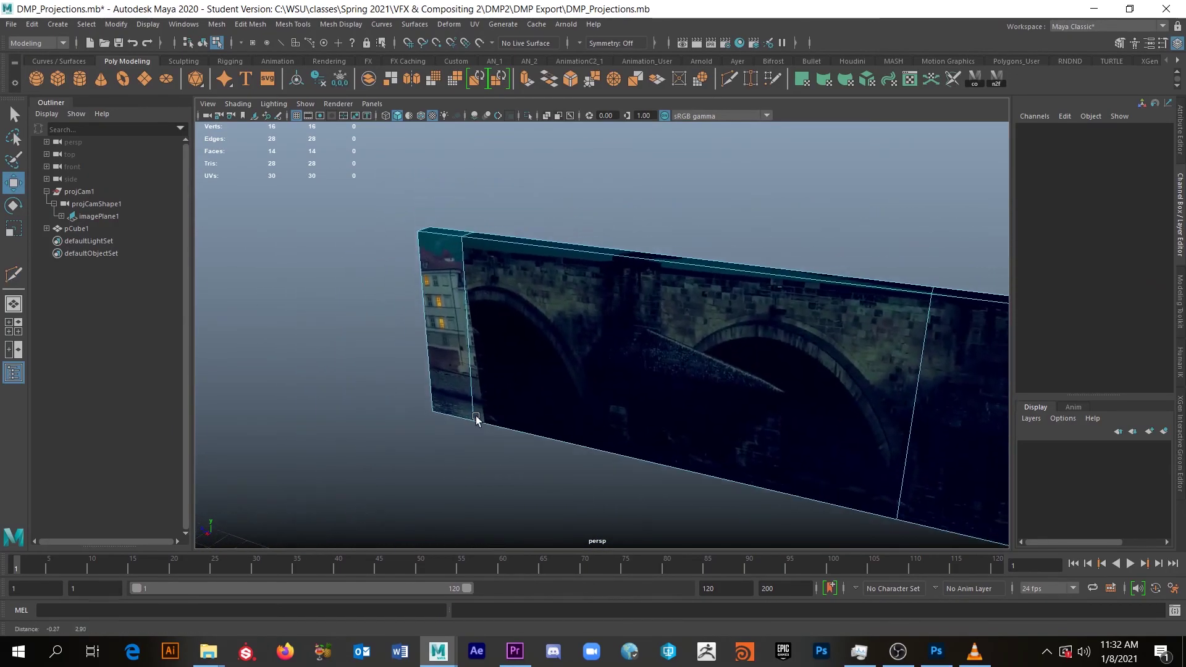
right_click(497, 295)
left_click(492, 262)
left_click(469, 236)
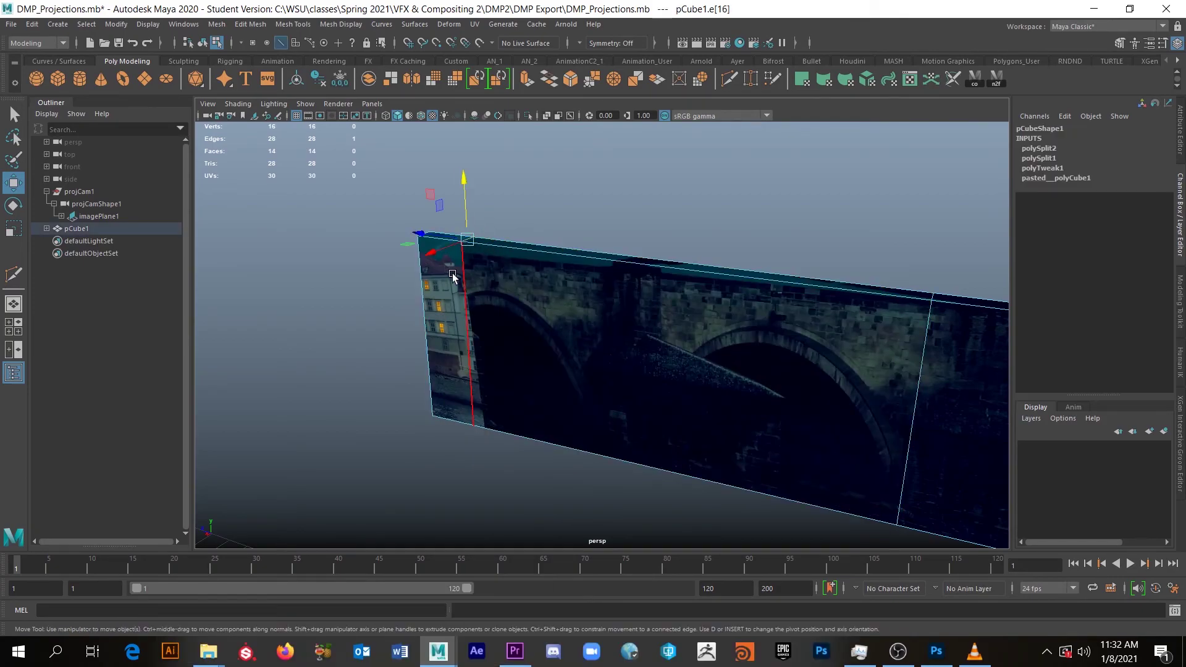
key("f")
left_click_drag(529, 341, 399, 286, "alt")
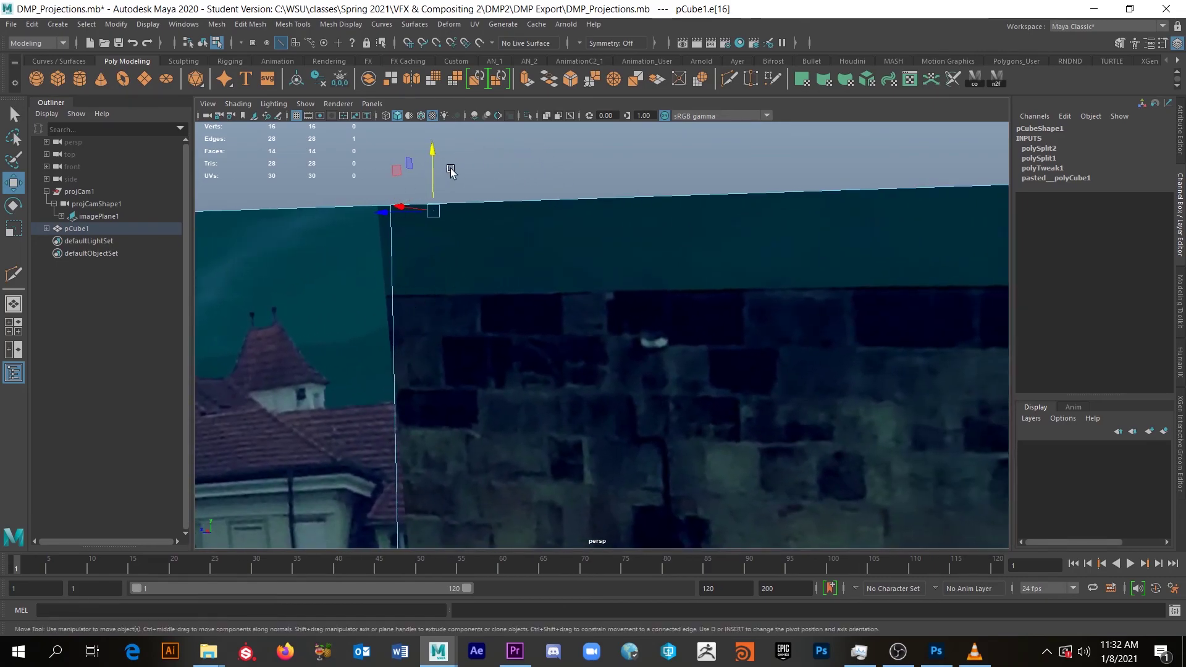
left_click_drag(432, 153, 437, 234)
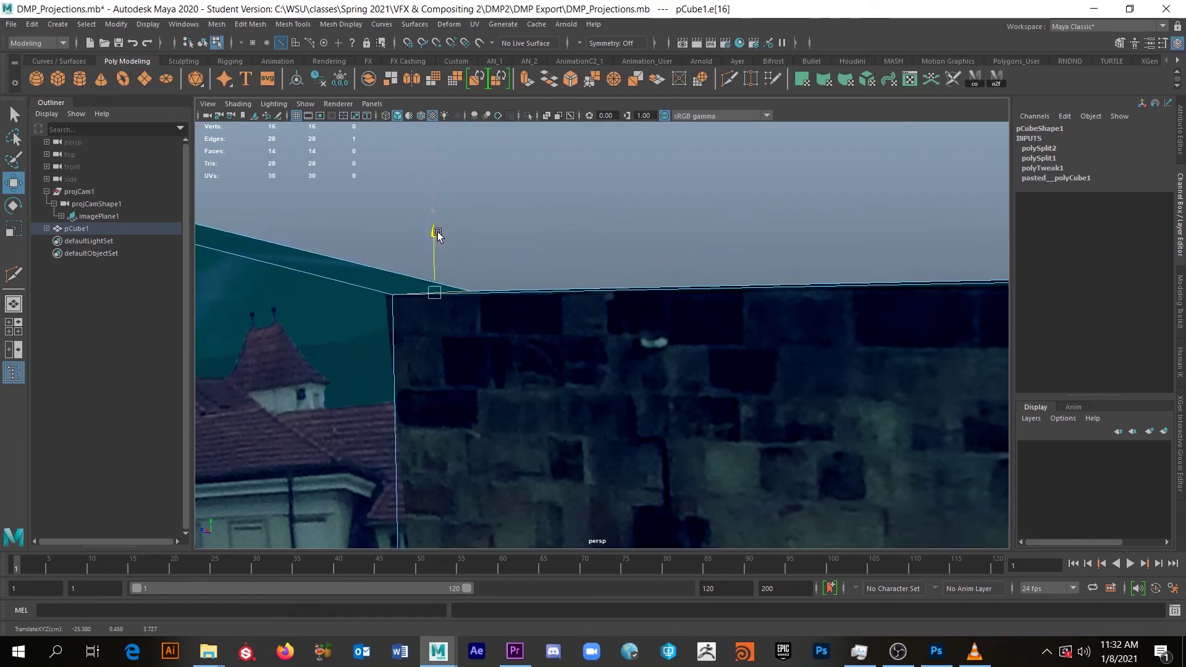
left_click_drag(387, 296, 379, 297)
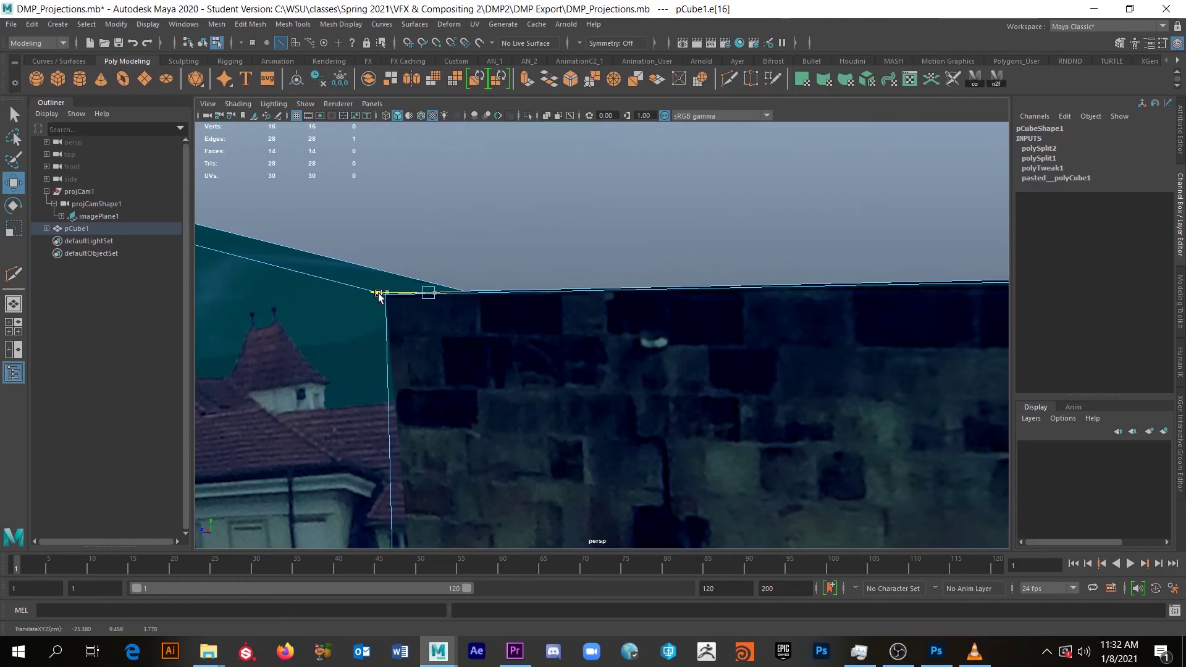
Step: Select the top edge of pCube1's edge loop past the second arch and align it vertically with the top of the stone wall
scroll(622, 273, "up", 5)
left_click_drag(705, 332, 521, 344, "alt")
left_click_drag(741, 354, 662, 245, "alt")
left_click(556, 216)
left_click_drag(651, 176, 552, 278)
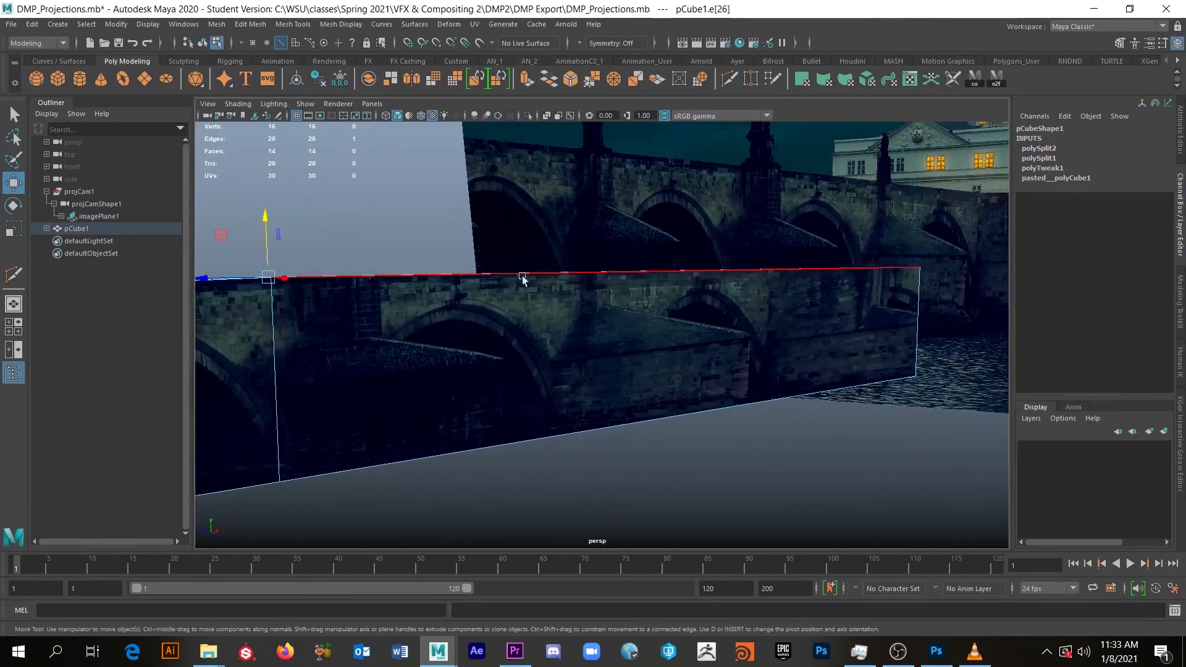
Step: Look through projCam1 to compare pCube1's outline with the painted bridge, then return to the perspective view
left_click(372, 104)
mouse_move(465, 121)
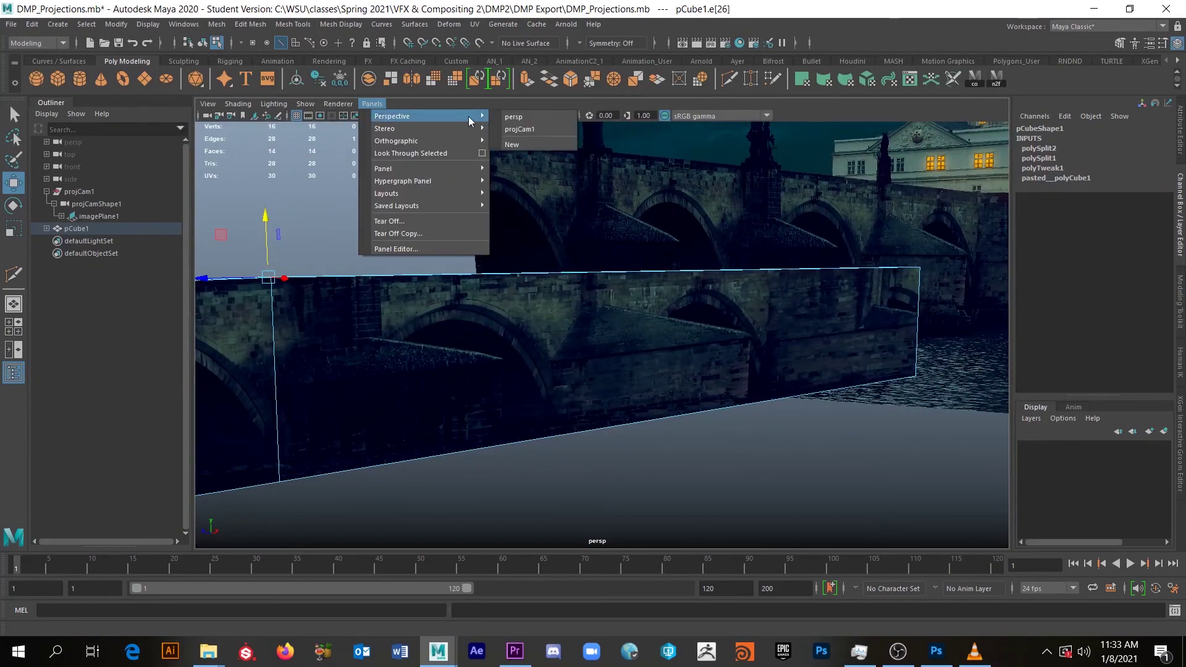
left_click(520, 129)
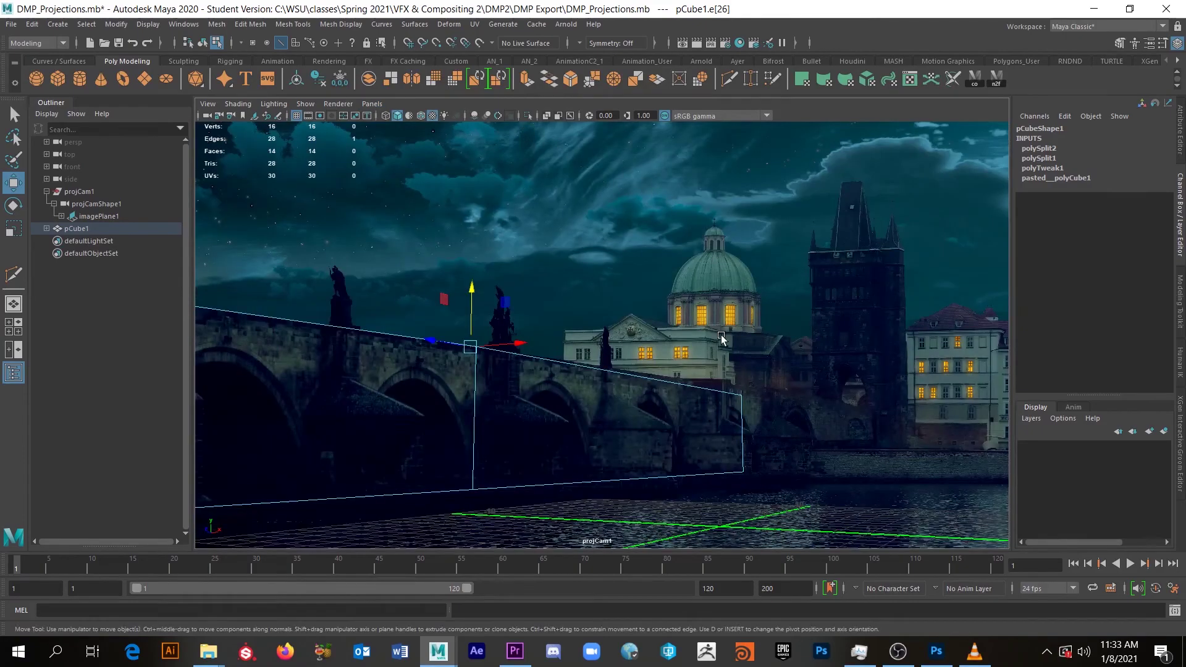
left_click(15, 278)
left_click(476, 346)
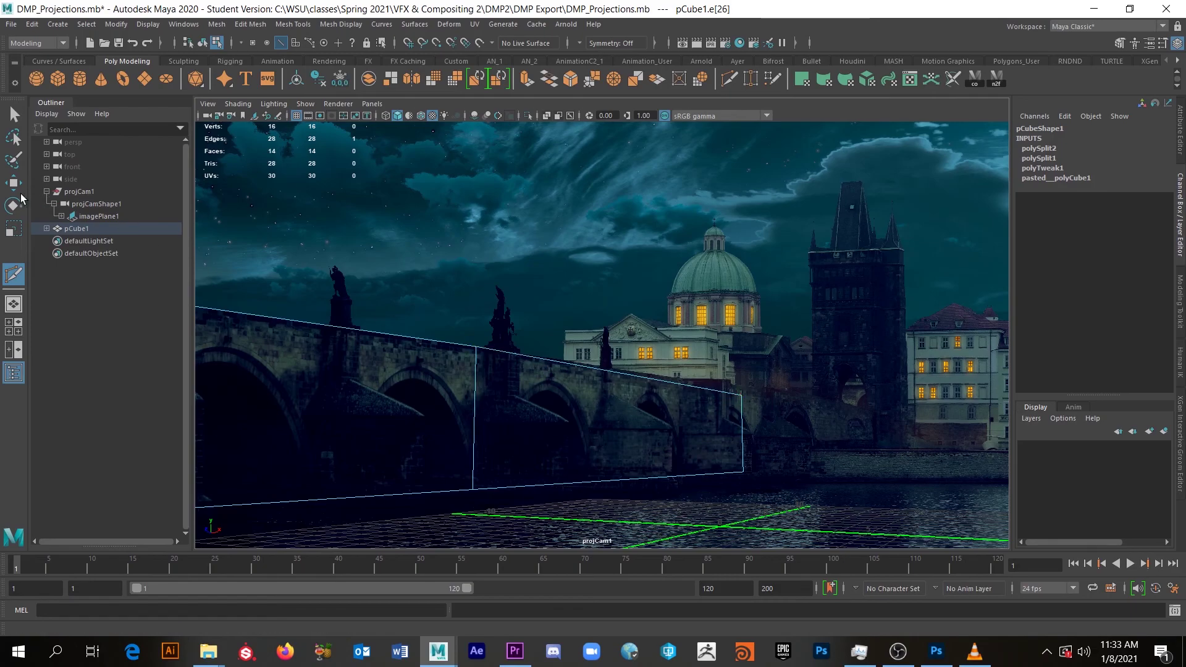
left_click(13, 115)
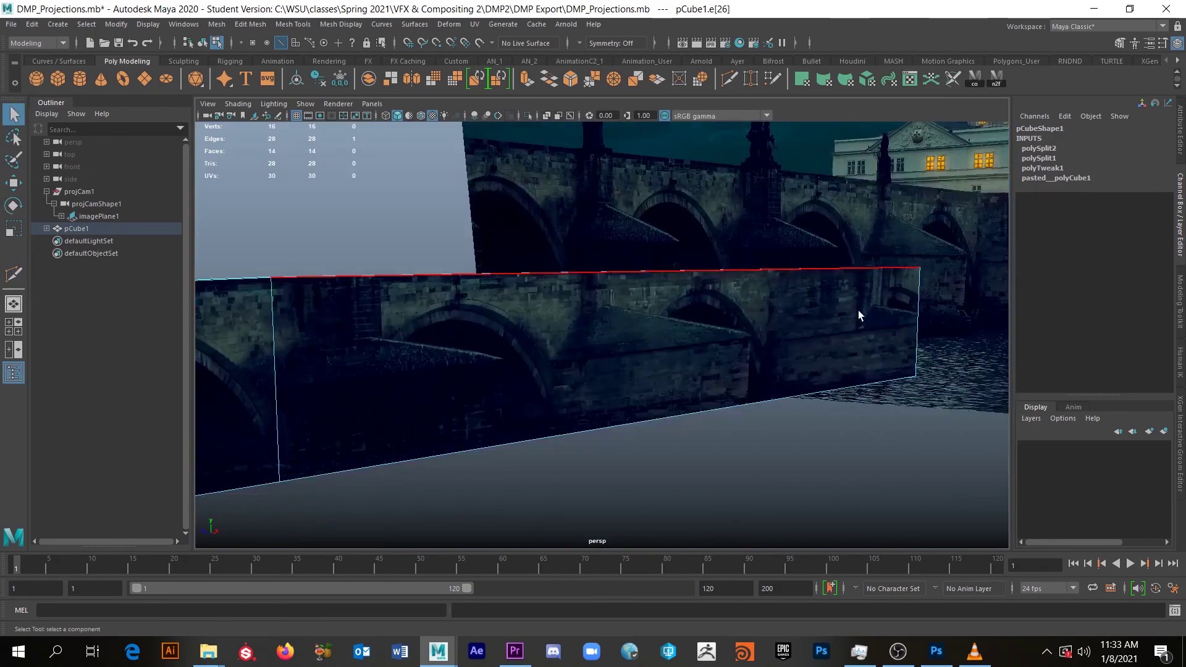
Step: Raise the top edge at pCube1's far end along Y to about 11.37 to meet the painted wall top
left_click_drag(861, 313, 493, 305, "alt")
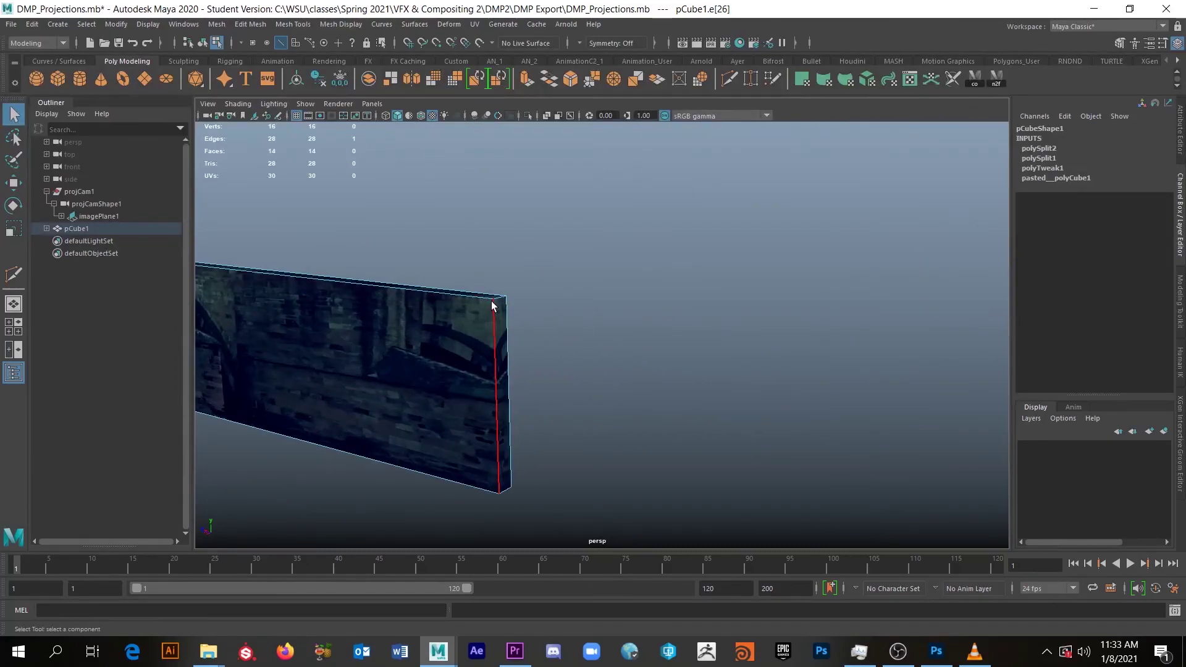
left_click(502, 300)
key("w")
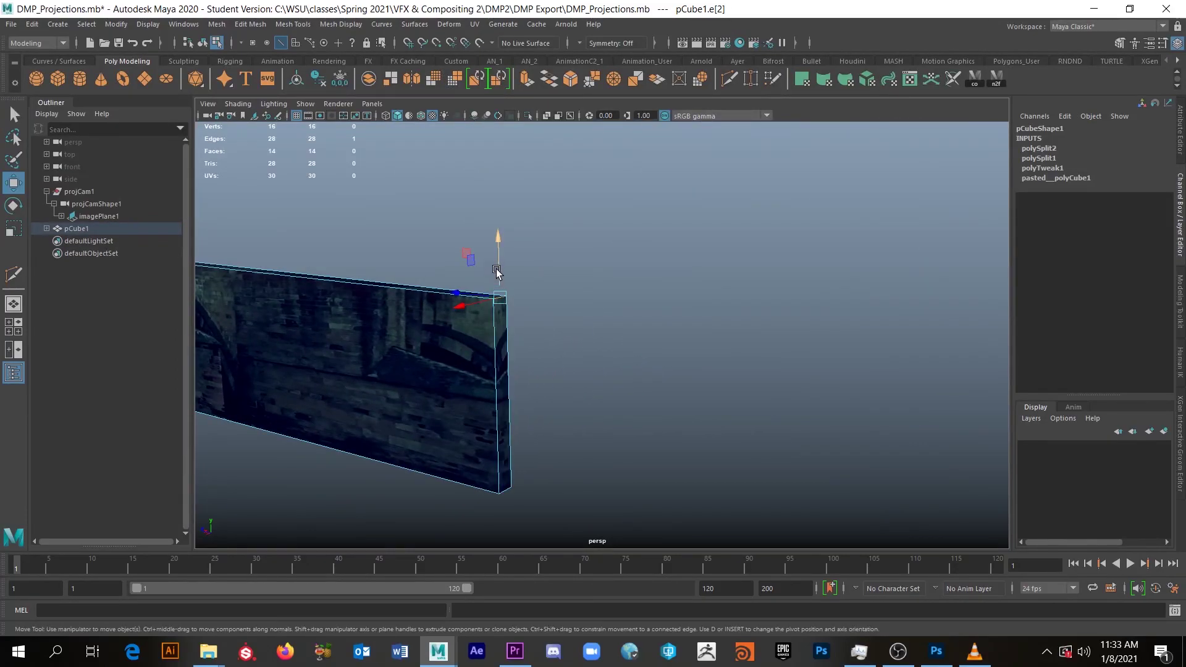
left_click_drag(500, 243, 506, 201)
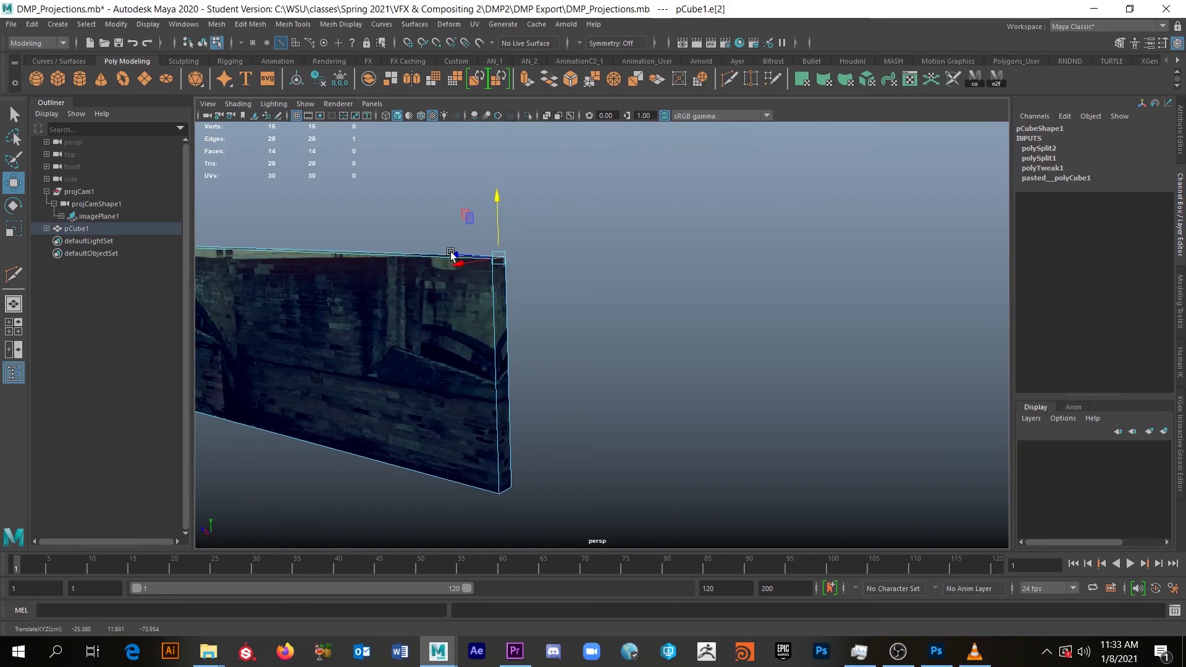
middle_click_drag(506, 202, 626, 251, "alt")
left_click_drag(625, 251, 751, 270, "alt")
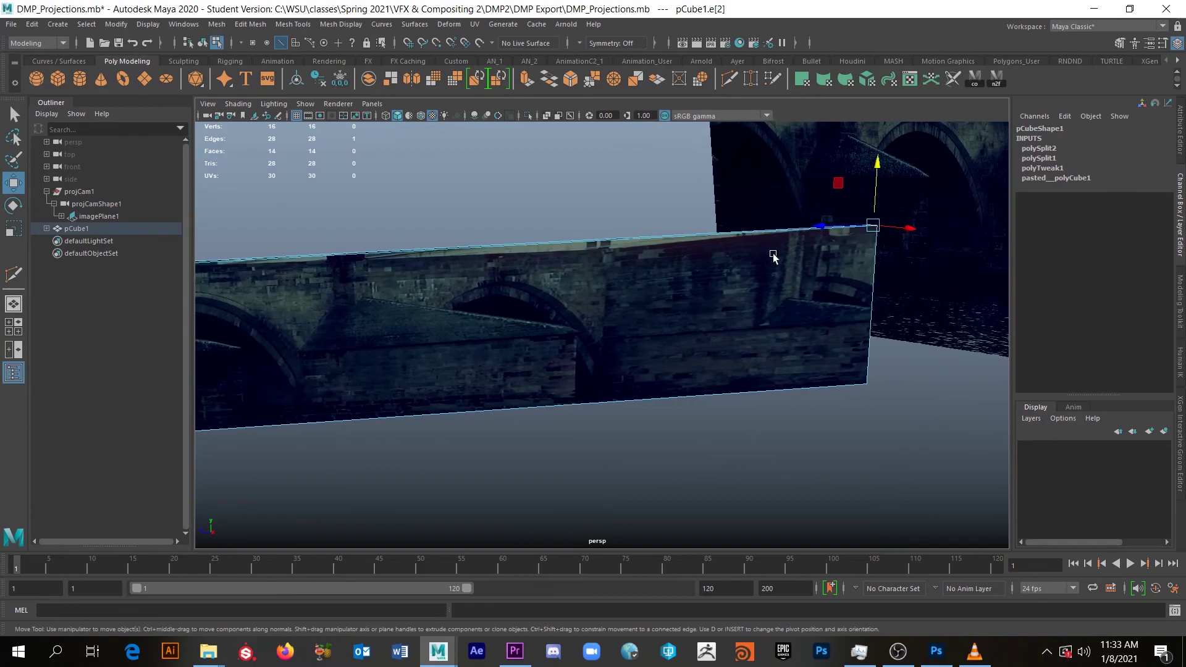
left_click_drag(880, 189, 877, 185)
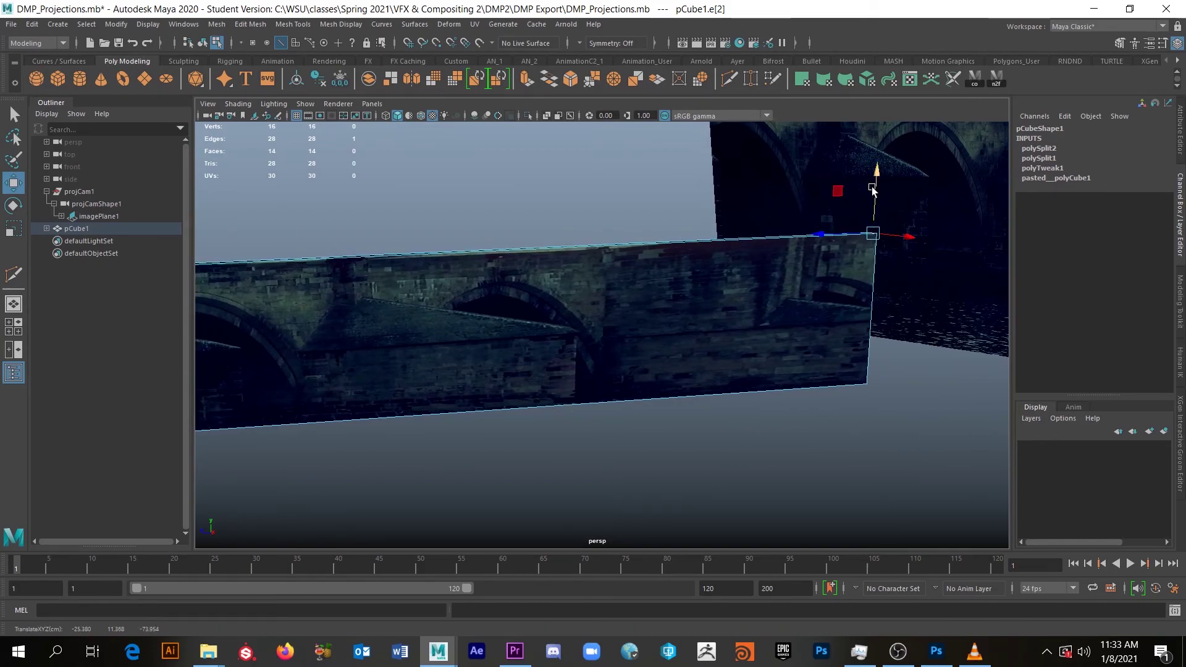
Step: Insert two vertical edge loops in pCube1 with Multi-Cut, one near the far end and one through the fourth arch
key("ctrl+shift+x")
left_click(876, 234)
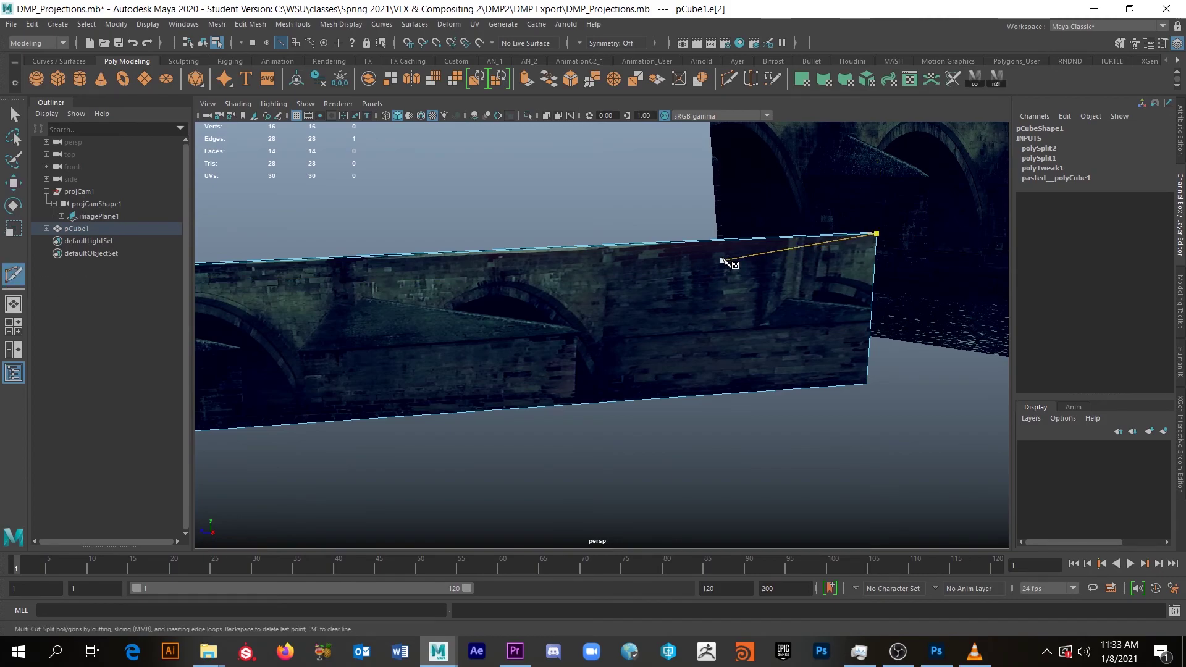
left_click(764, 238, "ctrl")
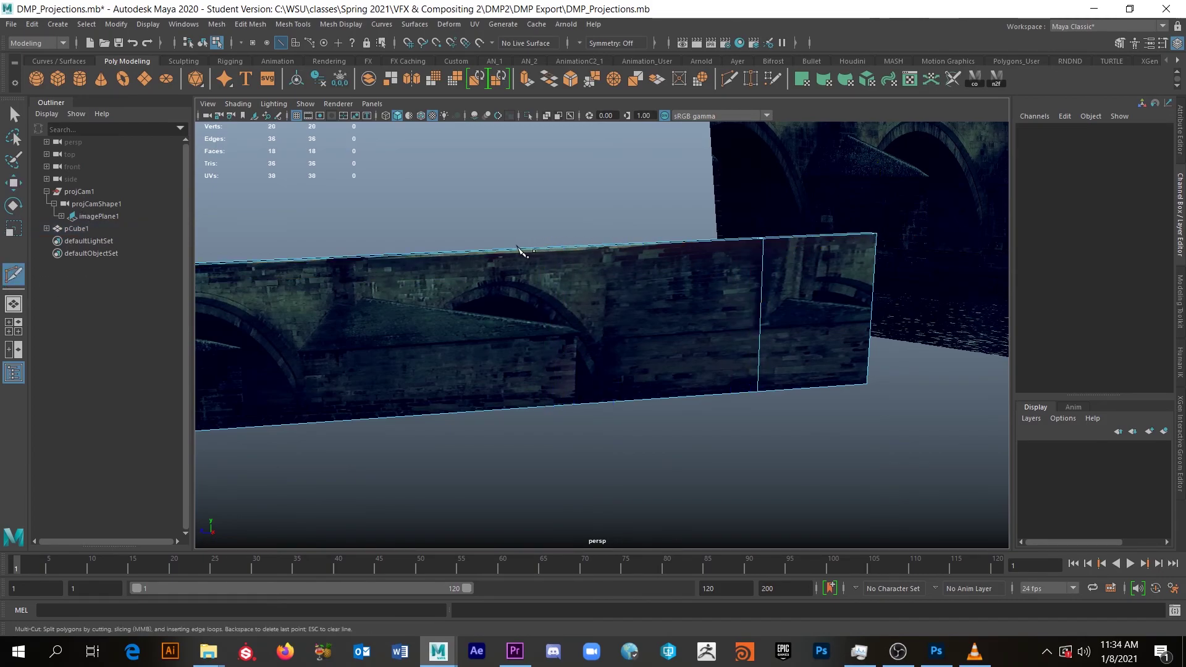
left_click(496, 252, "ctrl")
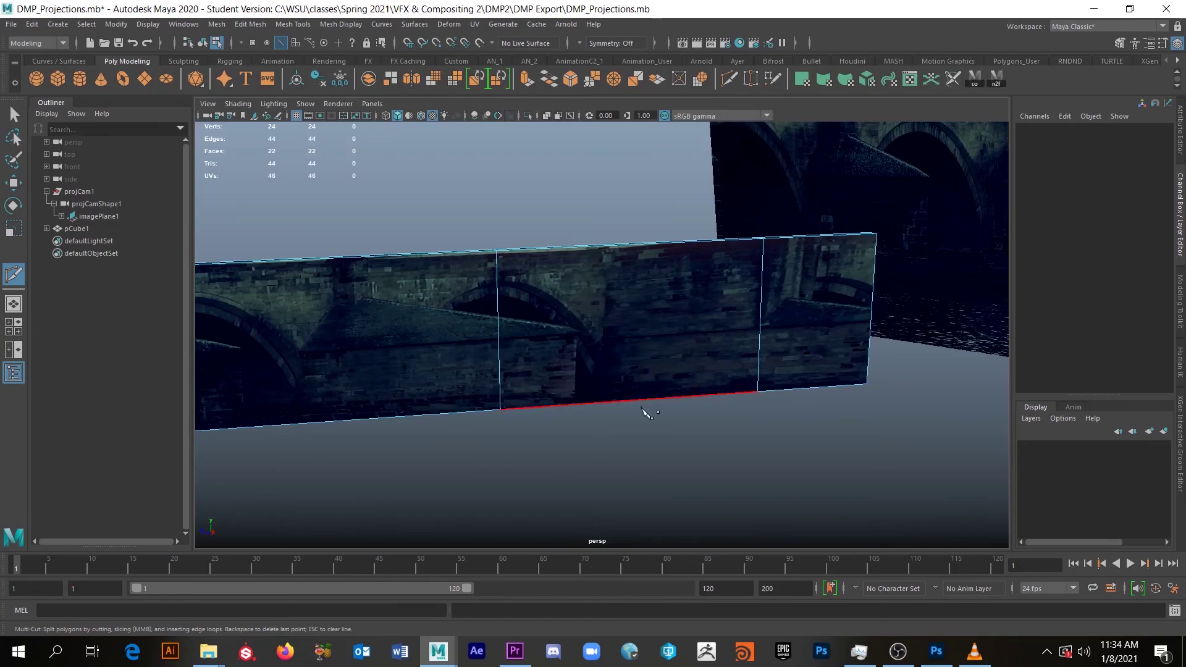
Step: Raise the top edge of the new edge loop nearest pCube1's far end
left_click(11, 114)
left_click_drag(695, 303, 561, 335, "alt")
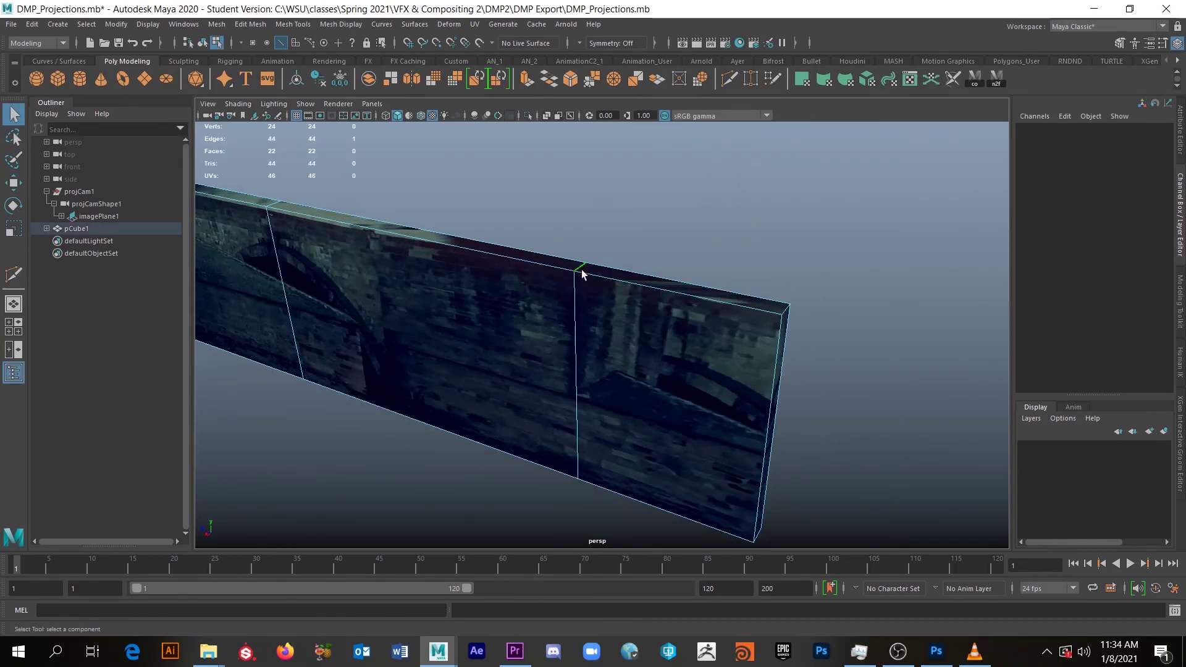
left_click(576, 296)
key("w")
left_click_drag(574, 386, 552, 230, "alt")
left_click_drag(551, 402, 520, 346, "alt")
left_click_drag(461, 299, 570, 258, "alt")
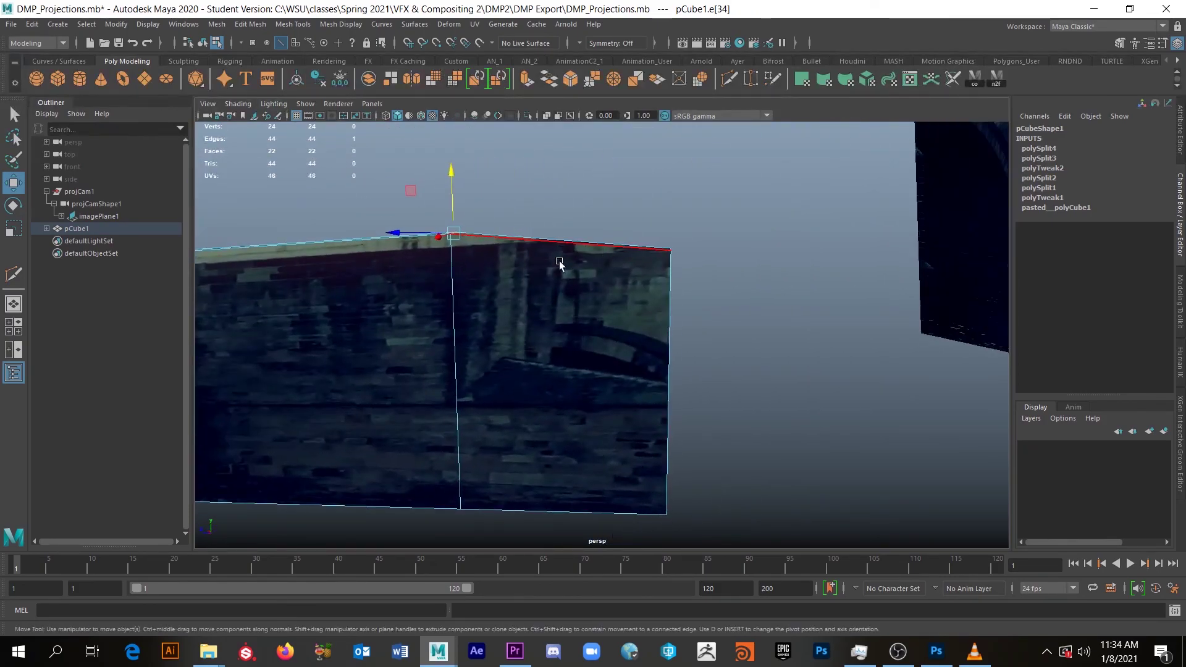
Step: Slide the whole edge loop nearest pCube1's far end along Z to about -70.02, closer to the end
double_click(452, 346)
left_click_drag(540, 273, 518, 365, "alt")
left_click(409, 362)
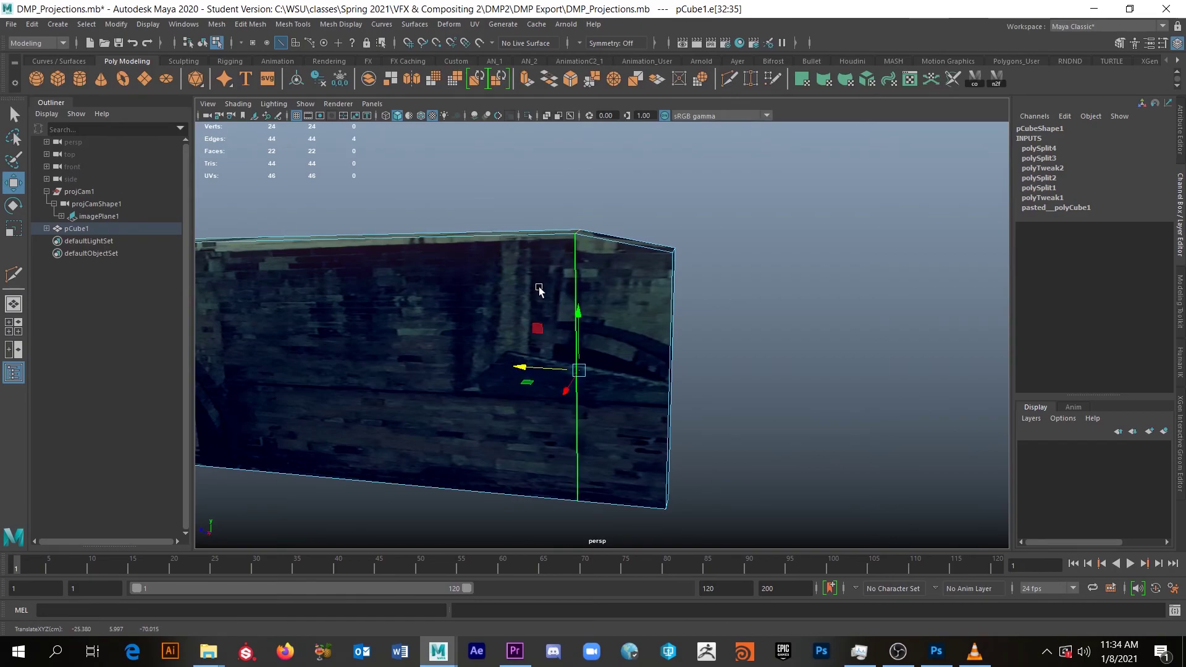
scroll(677, 296, "up", 3)
left_click(850, 272)
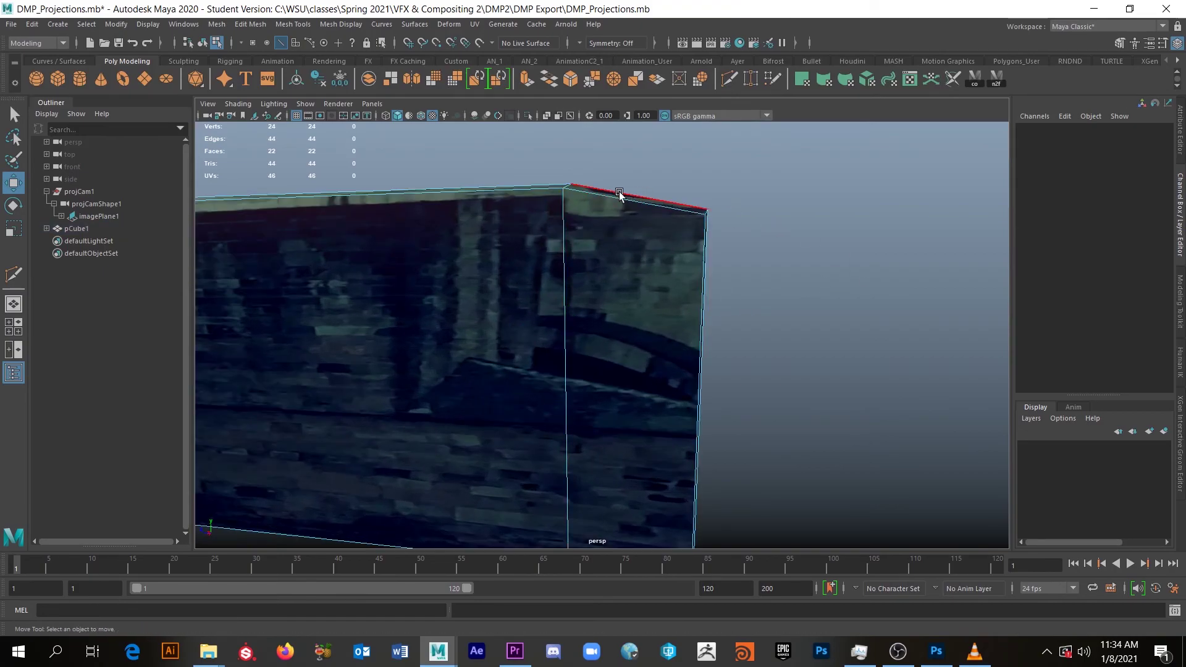
Step: Lower the top edge of the edge loop nearest pCube1's far end to about 11.81 in Y
left_click(568, 187)
left_click_drag(566, 131, 564, 148)
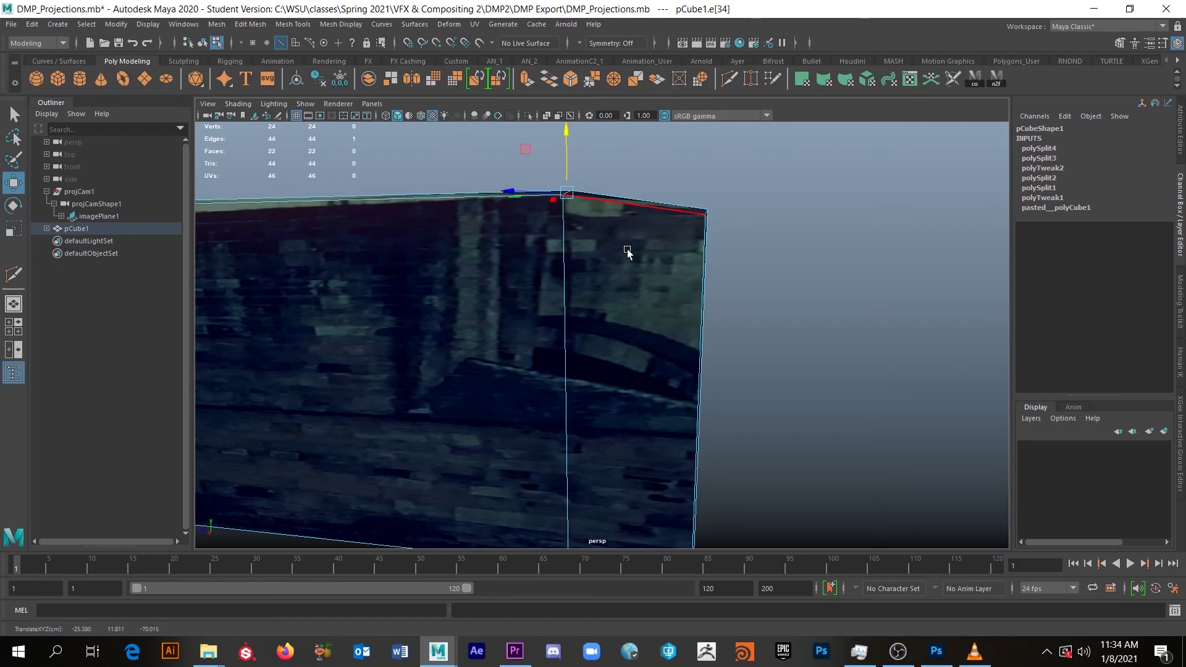
middle_click_drag(618, 257, 624, 221, "alt")
middle_click_drag(609, 179, 625, 244, "alt")
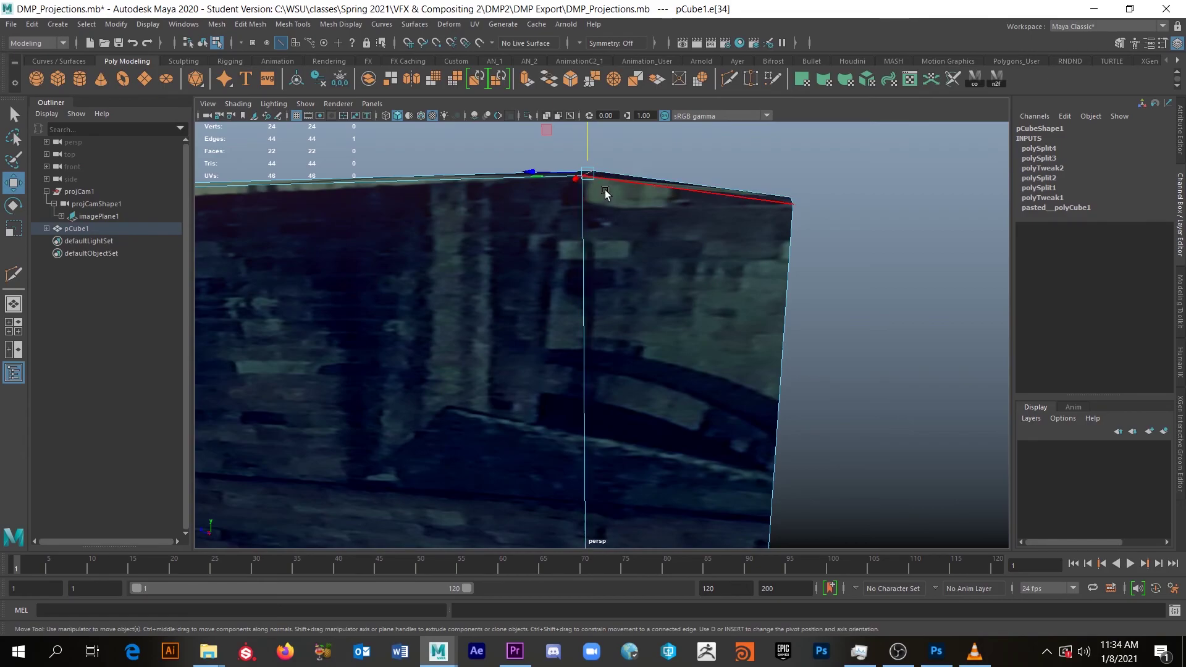
Step: Insert another edge loop just beyond the far-end loop with Multi-Cut and adjust its top edge to follow the wall's top
left_click(15, 275)
left_click(583, 177)
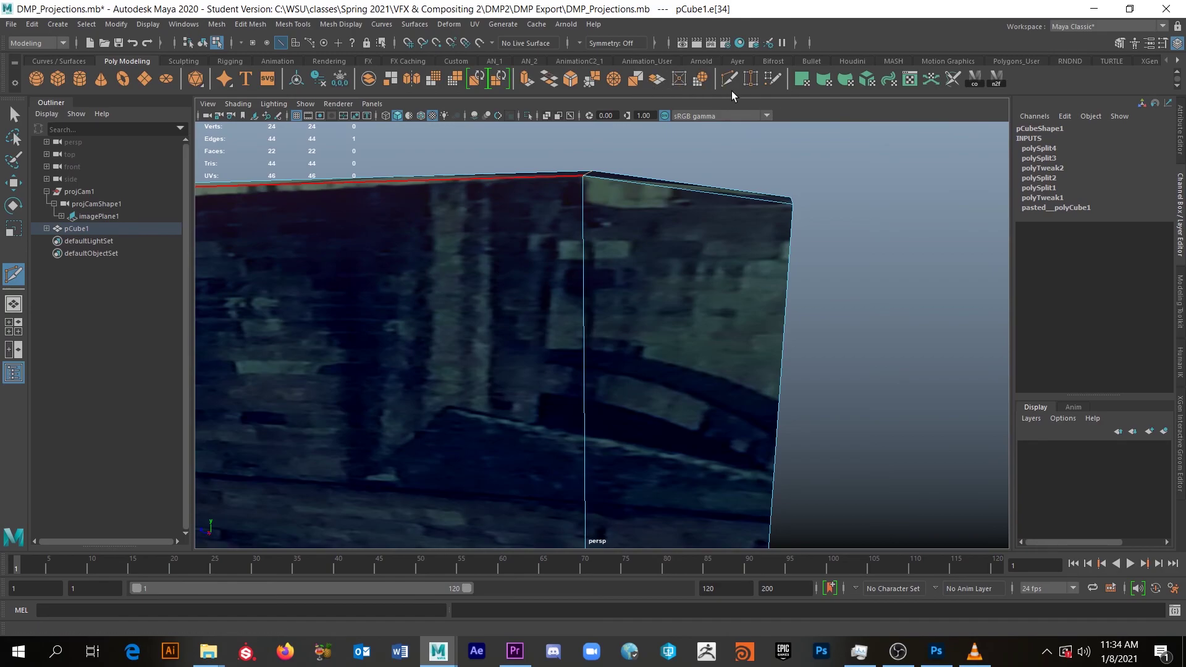
left_click(601, 178, "ctrl")
left_click(793, 204)
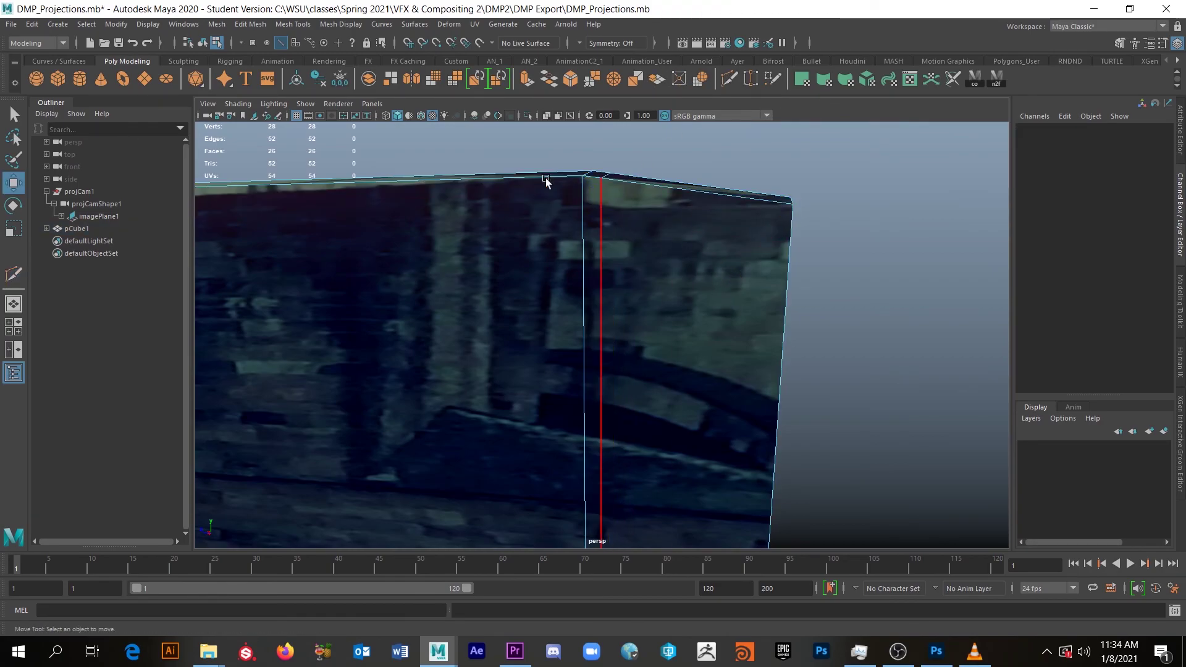
key("w")
left_click(605, 177)
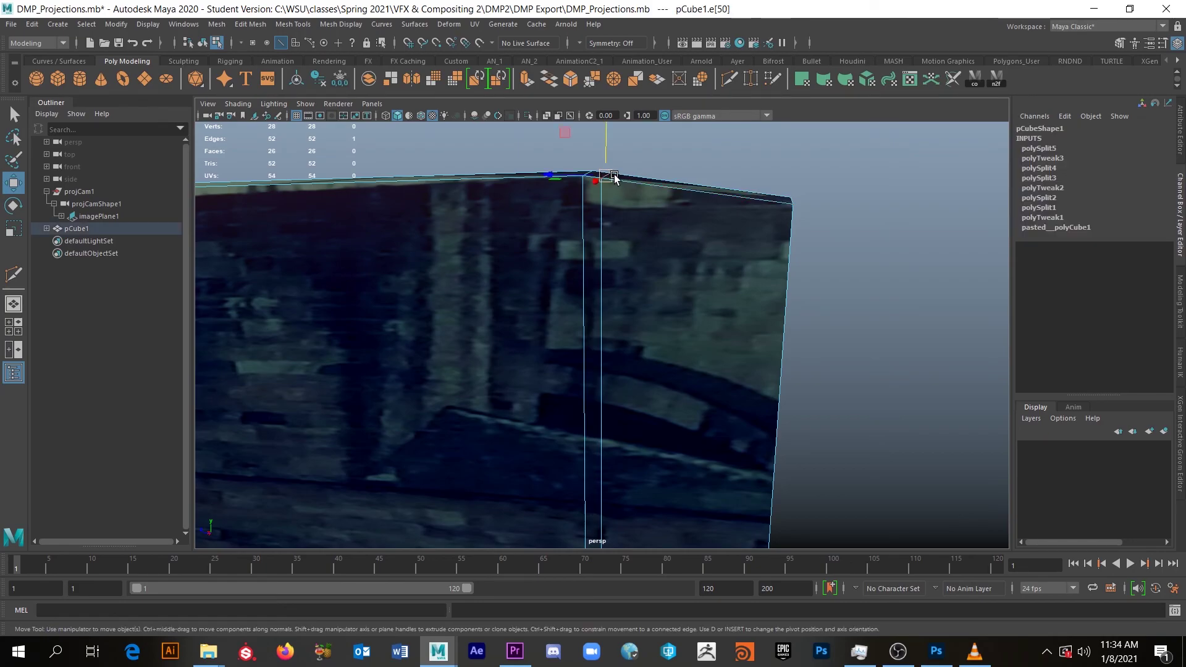
left_click_drag(610, 150, 605, 171)
left_click_drag(549, 199, 617, 272)
Step: Nudge the top edge of the edge loop through the fourth arch vertically to match the wall top
left_click(619, 267)
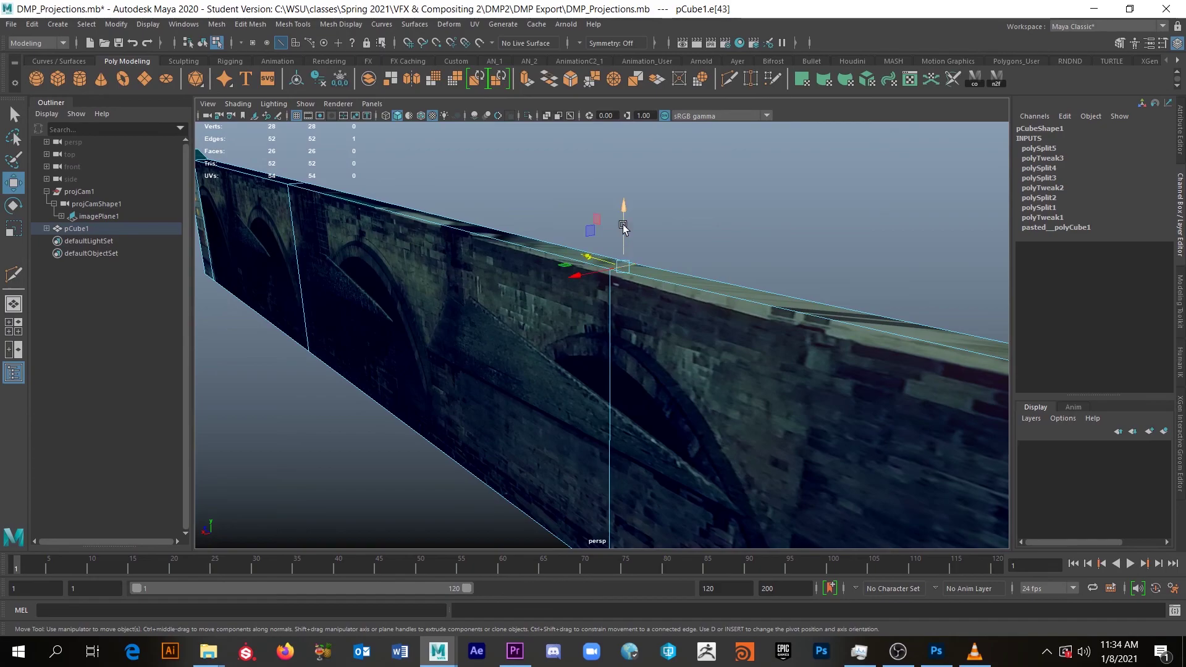
left_click_drag(622, 206, 624, 207)
left_click_drag(731, 304, 741, 346, "alt")
Step: Insert an edge loop just past the fourth arch and lower its top edge to about 10.73 in Y
key("ctrl+shift+x")
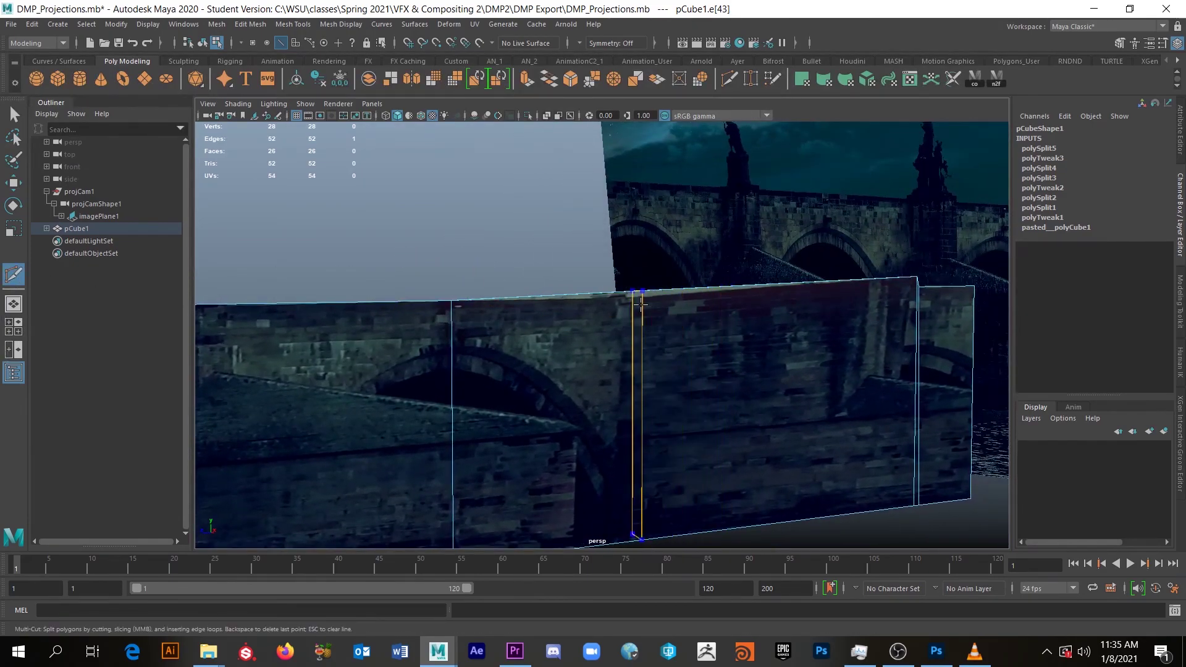
left_click(641, 304, "ctrl")
left_click_drag(641, 304, 603, 463, "alt")
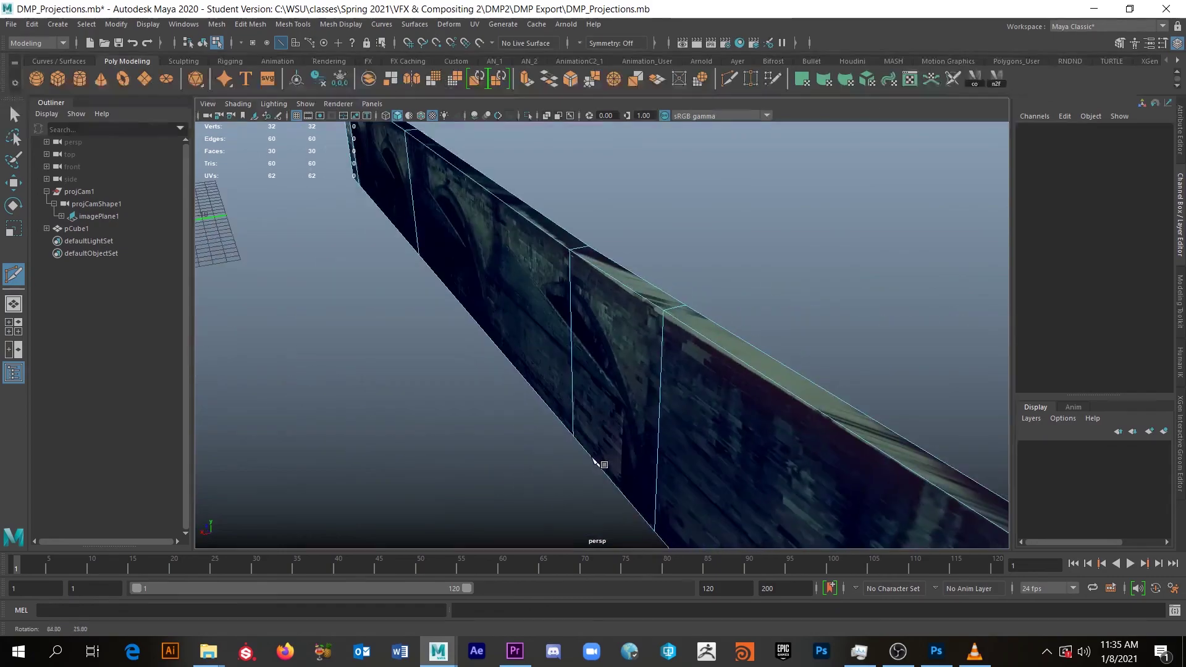
key("w")
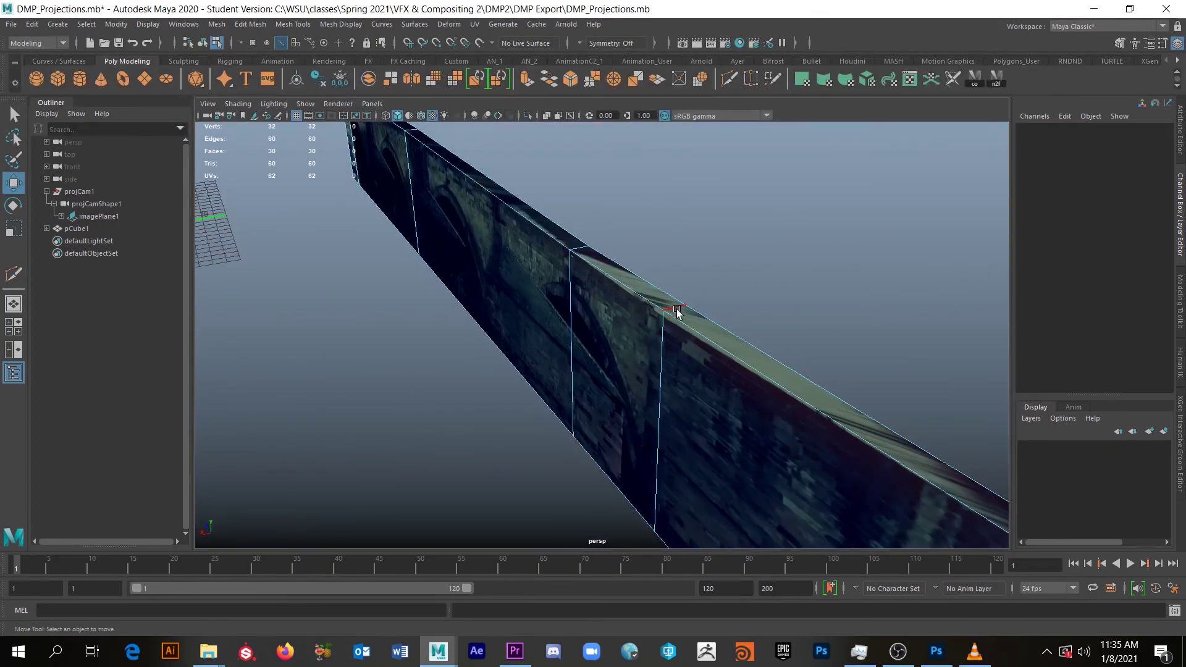
left_click(678, 313)
left_click_drag(676, 255, 676, 261)
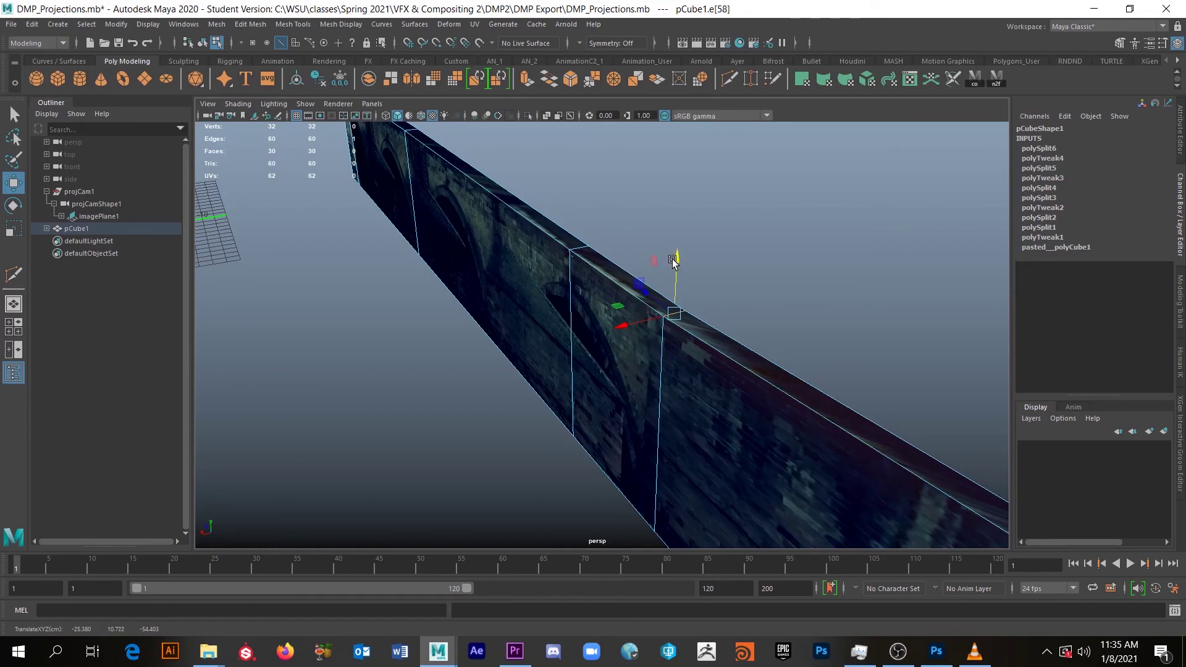
left_click_drag(482, 365, 702, 328, "alt")
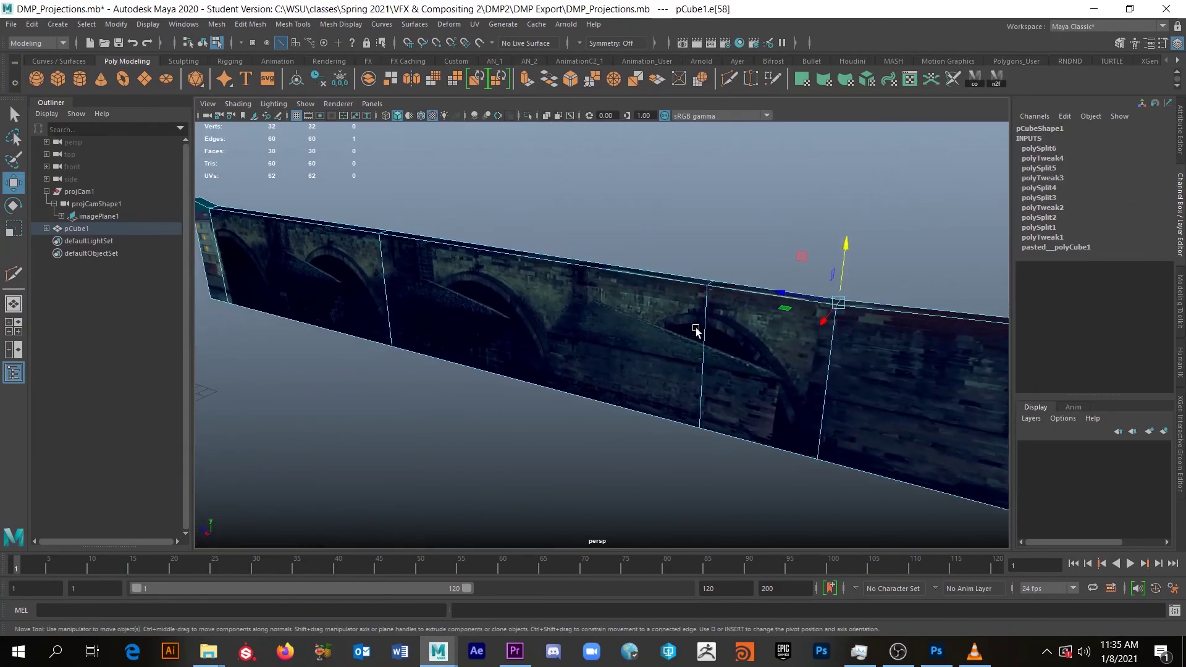
Step: Insert a vertical edge loop in pCube1 at the pillar between the third and fourth arches with Multi-Cut
right_click_drag(544, 258, 547, 272, "shift")
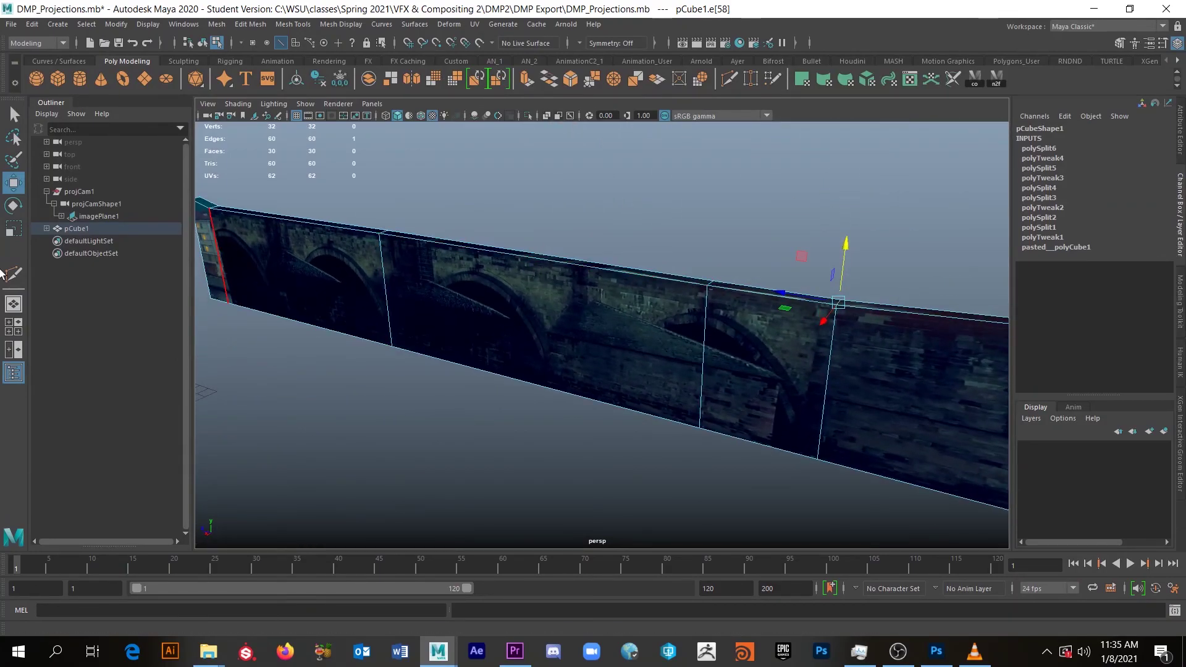
left_click(579, 265, "ctrl")
left_click(581, 263)
middle_click_drag(581, 263, 605, 354, "alt")
Step: Try adjusting the height of the top edge at the pillar's edge loop against the painted wall top
key("w")
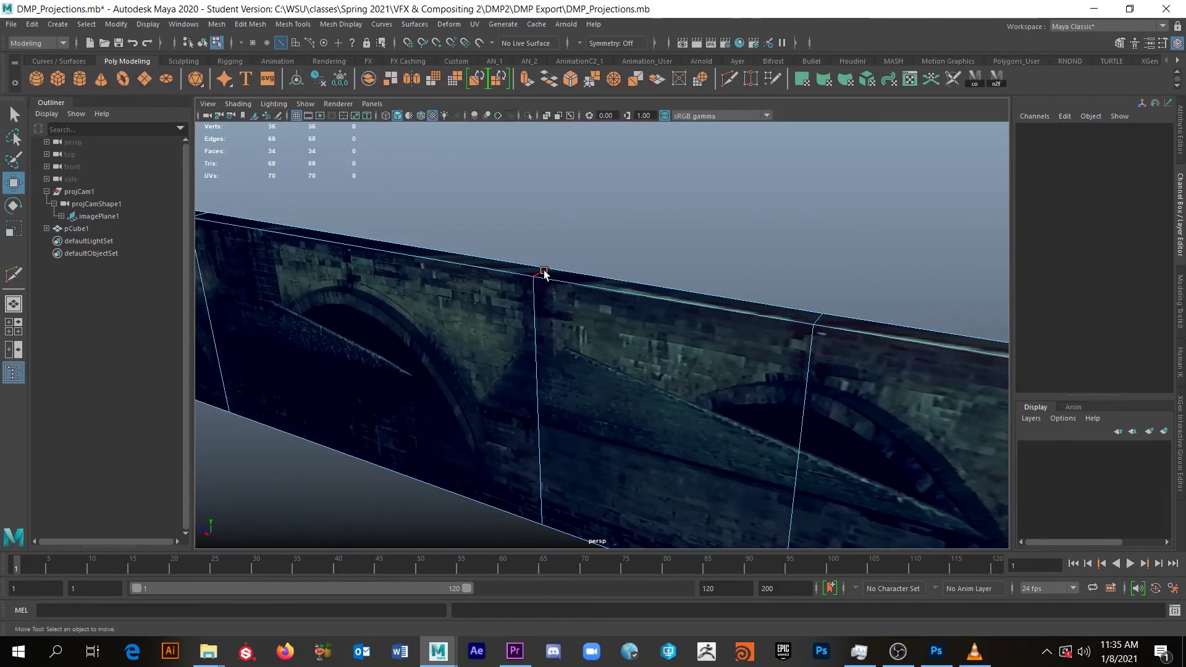
left_click(543, 272)
left_click_drag(564, 293, 598, 314, "alt")
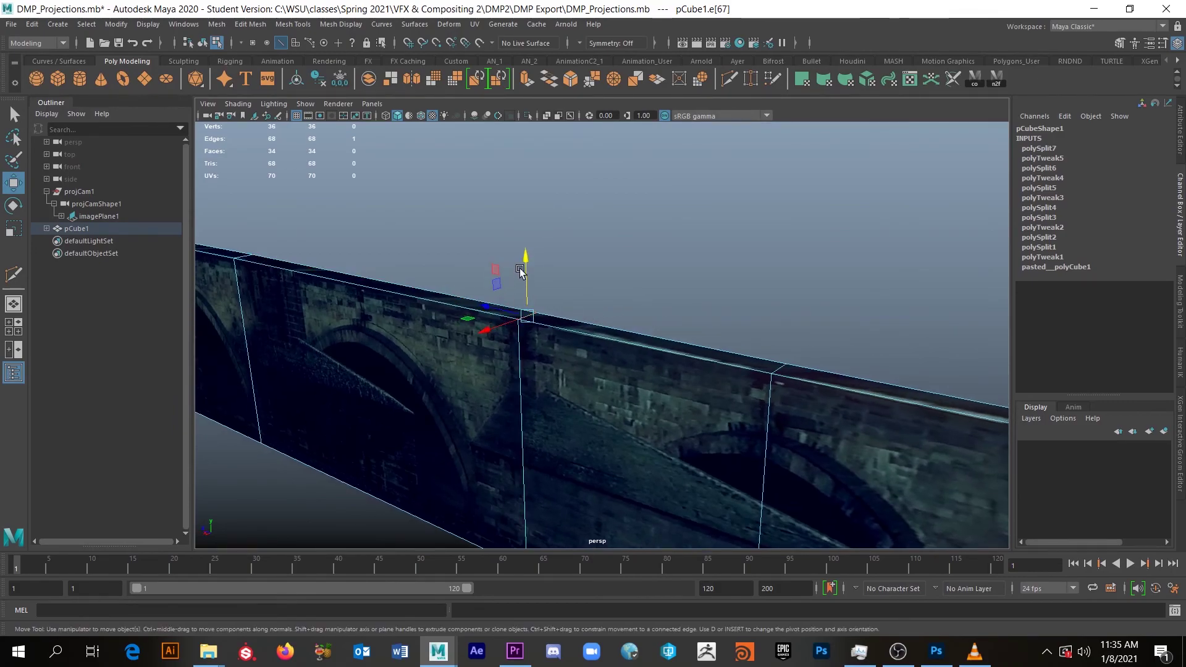
left_click_drag(526, 262, 536, 353, "alt")
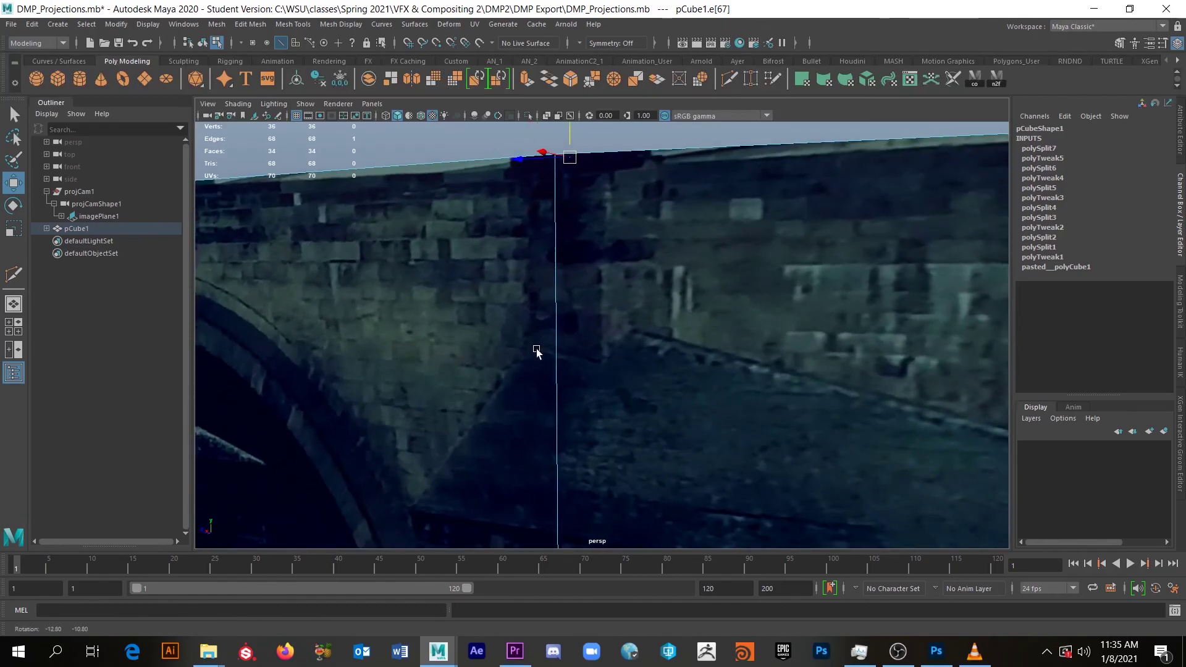
key("ctrl+z")
right_click_drag(657, 280, 707, 275, "alt")
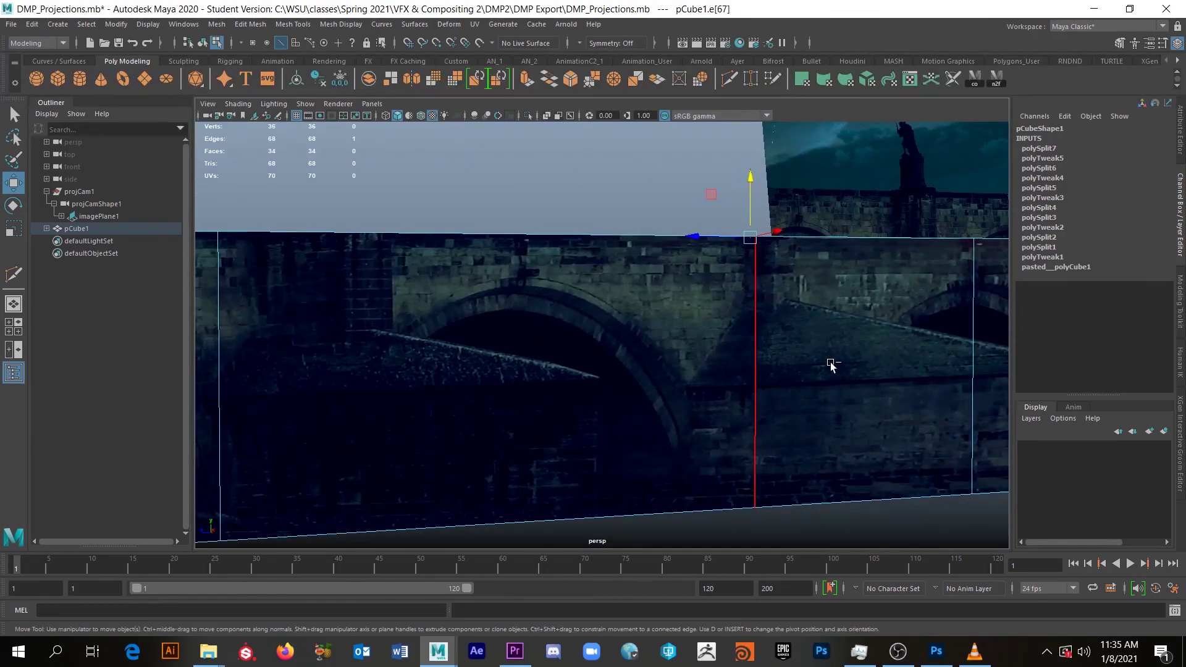
Step: Look through projCam1 in the viewport and return pCube1 to object selection mode
left_click_drag(773, 350, 692, 334, "alt")
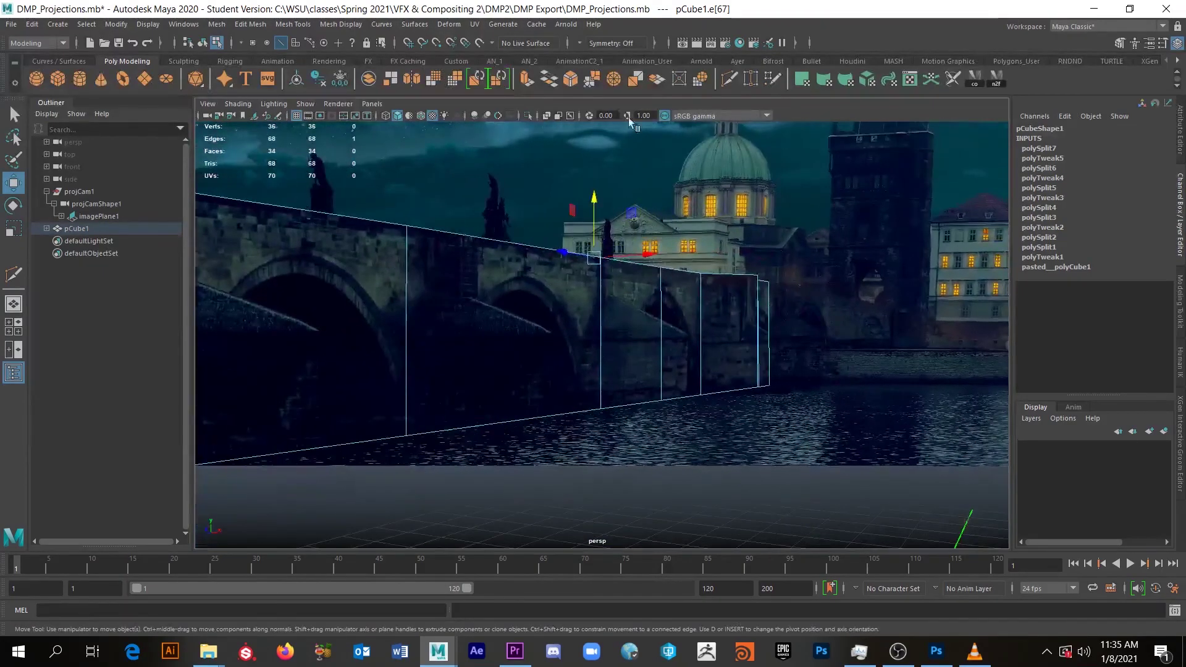
left_click(372, 104)
mouse_move(430, 116)
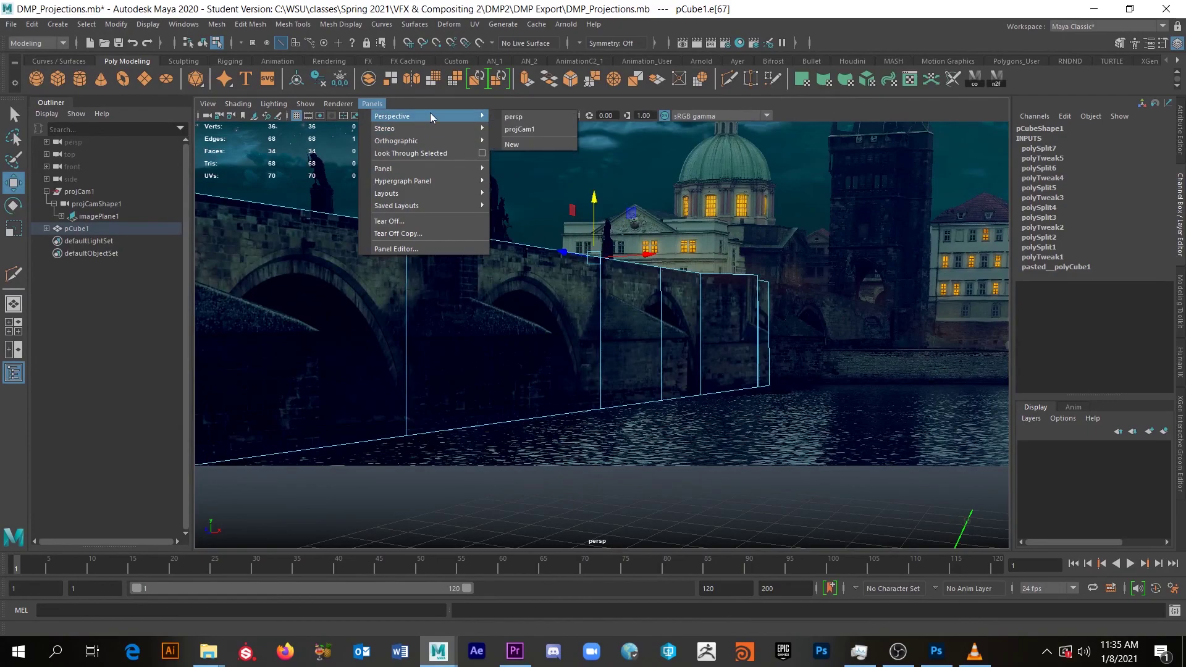
left_click(541, 128)
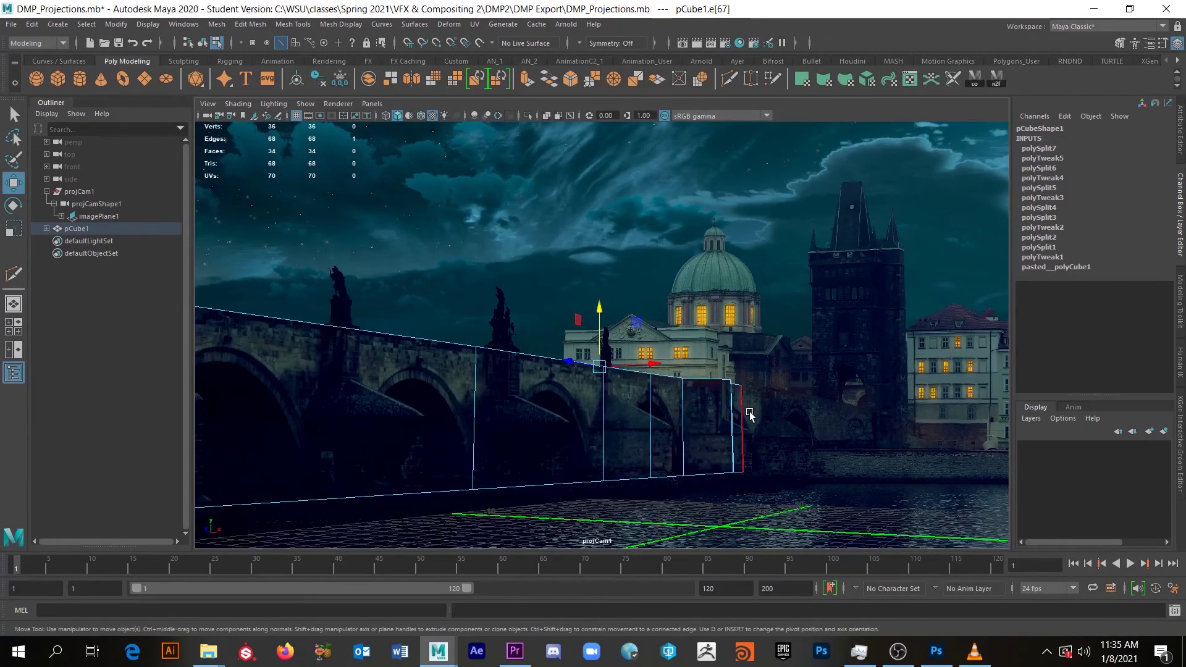
left_click(739, 356)
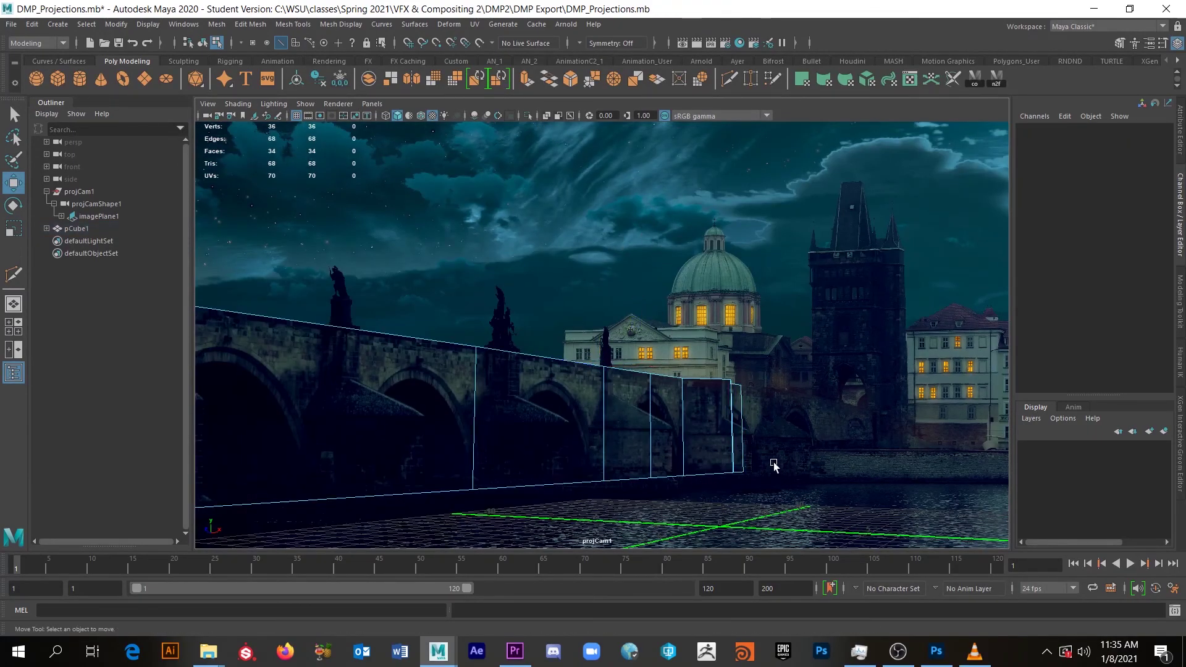
right_click_drag(729, 392, 763, 296)
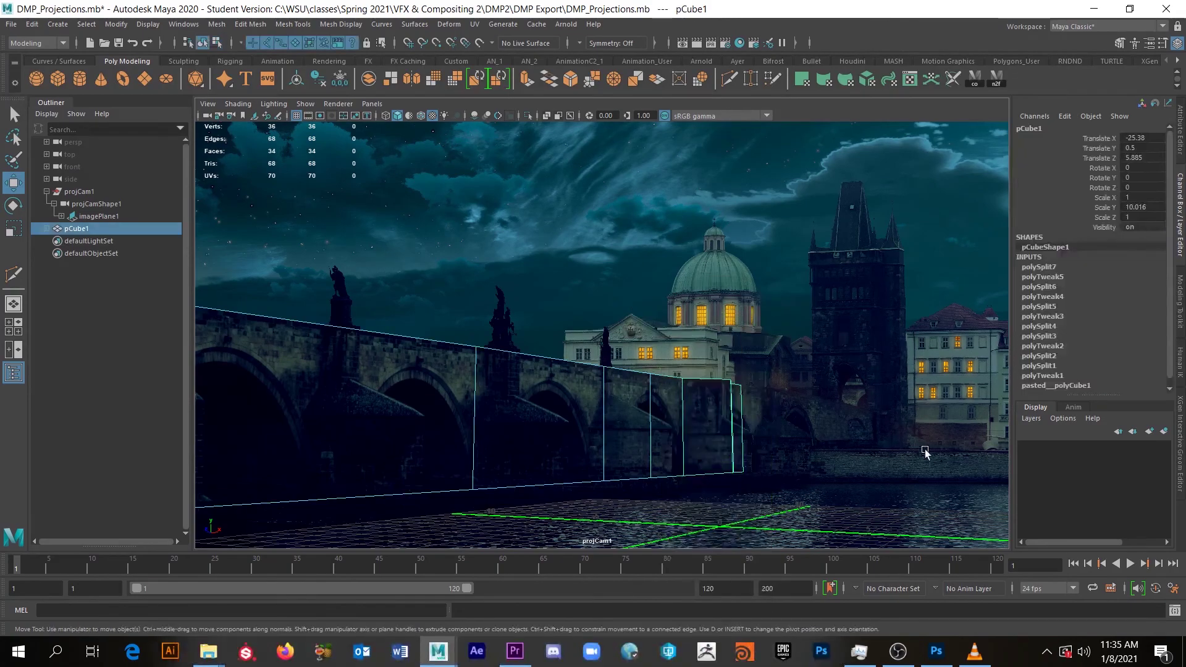
Step: Compare pCube1's outline with the painted bridge wall by alternately selecting pCube1 and the image plane
left_click(924, 453)
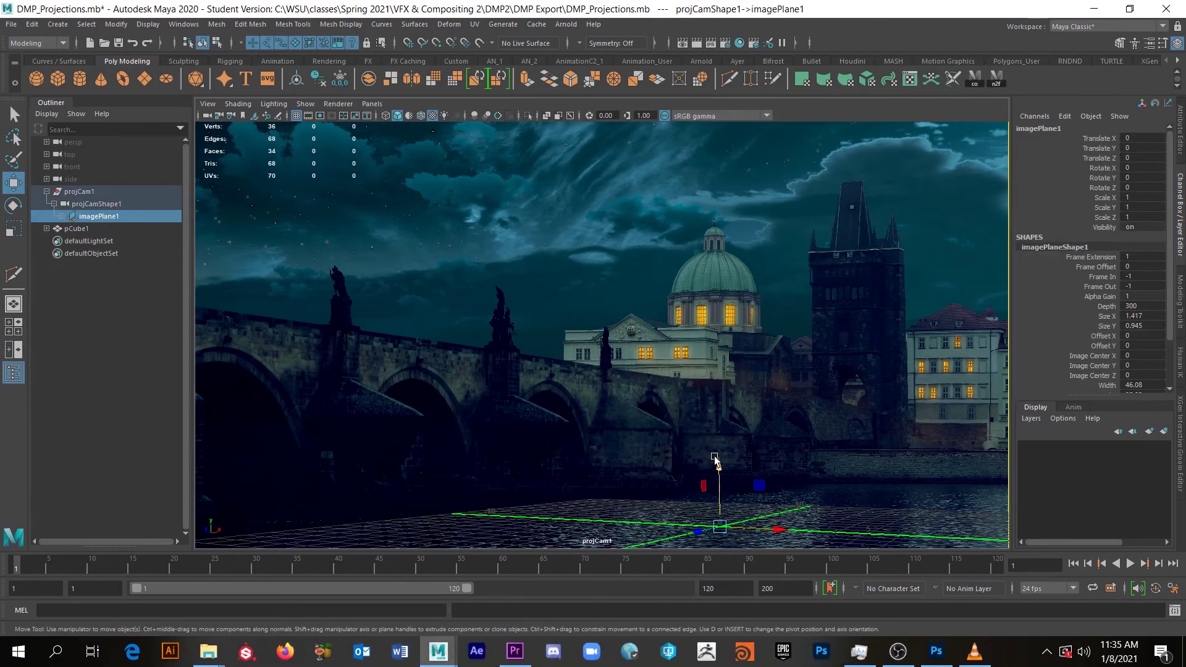
left_click(605, 403)
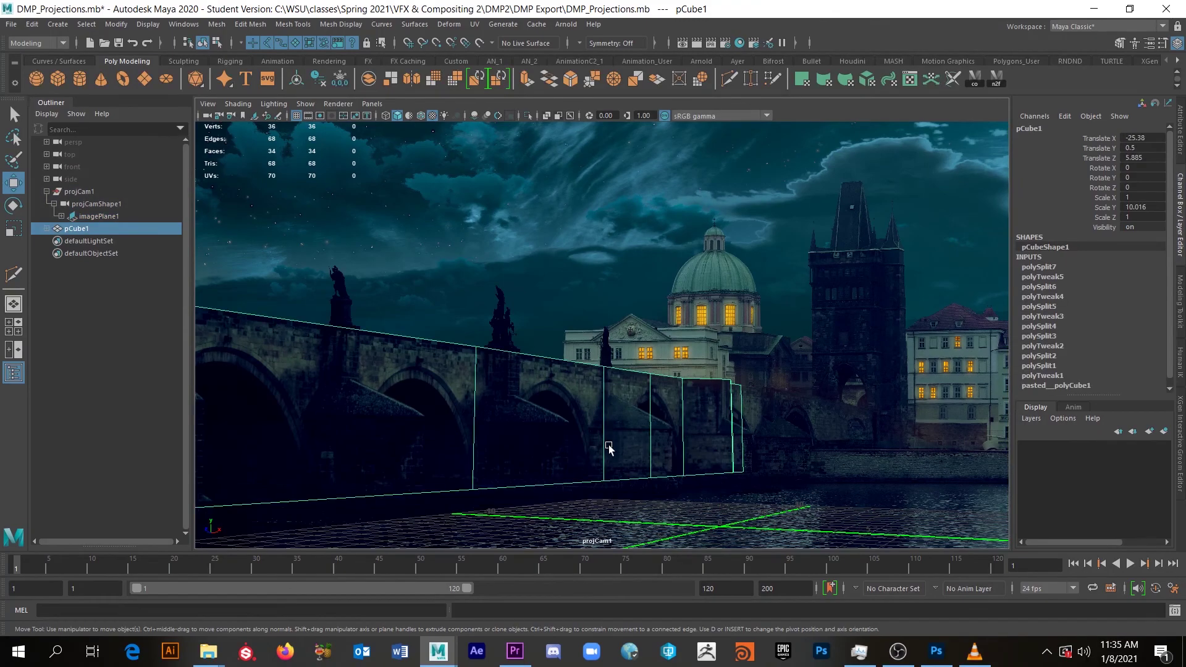
left_click(687, 260)
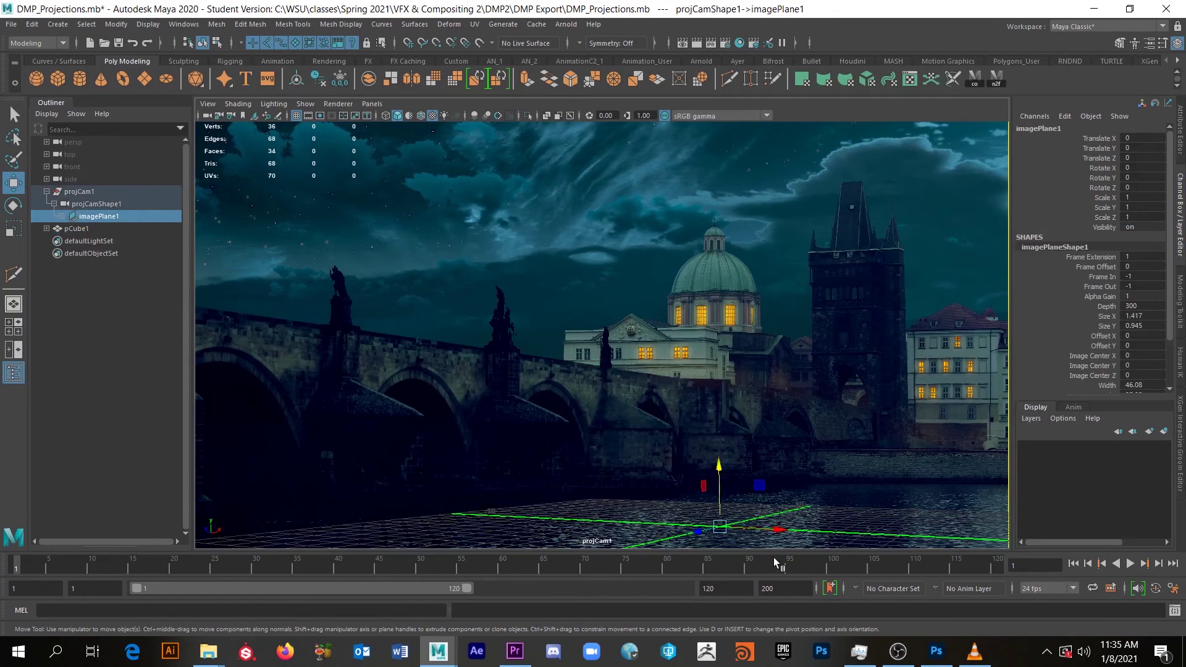
left_click(566, 388)
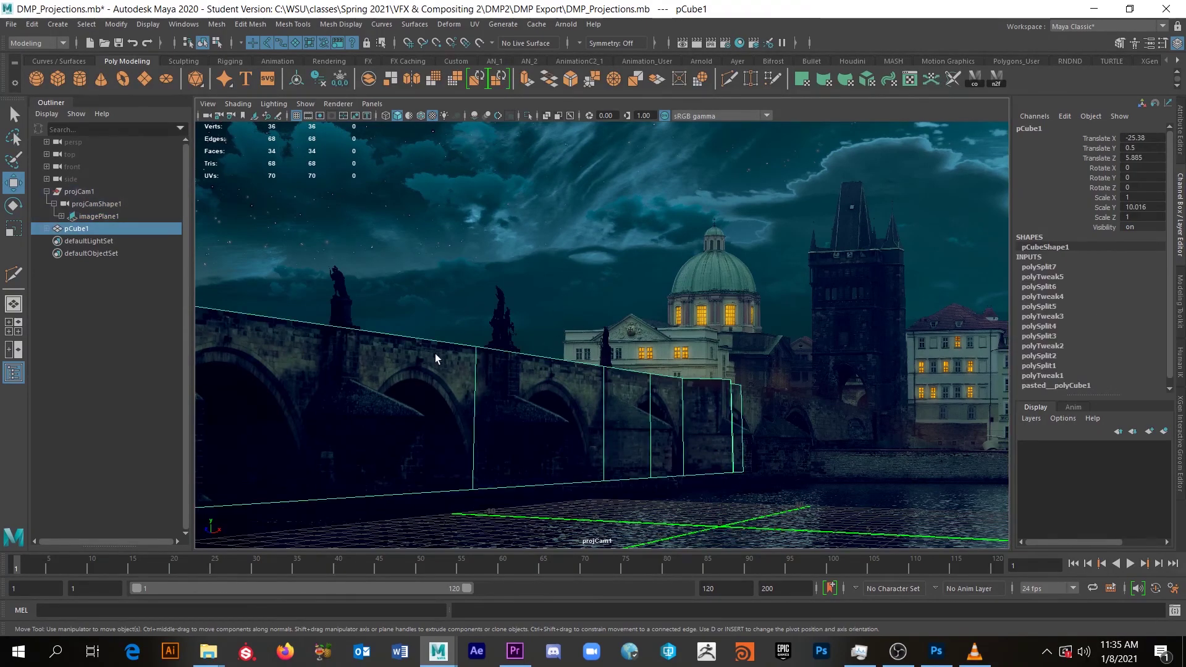
left_click(564, 319)
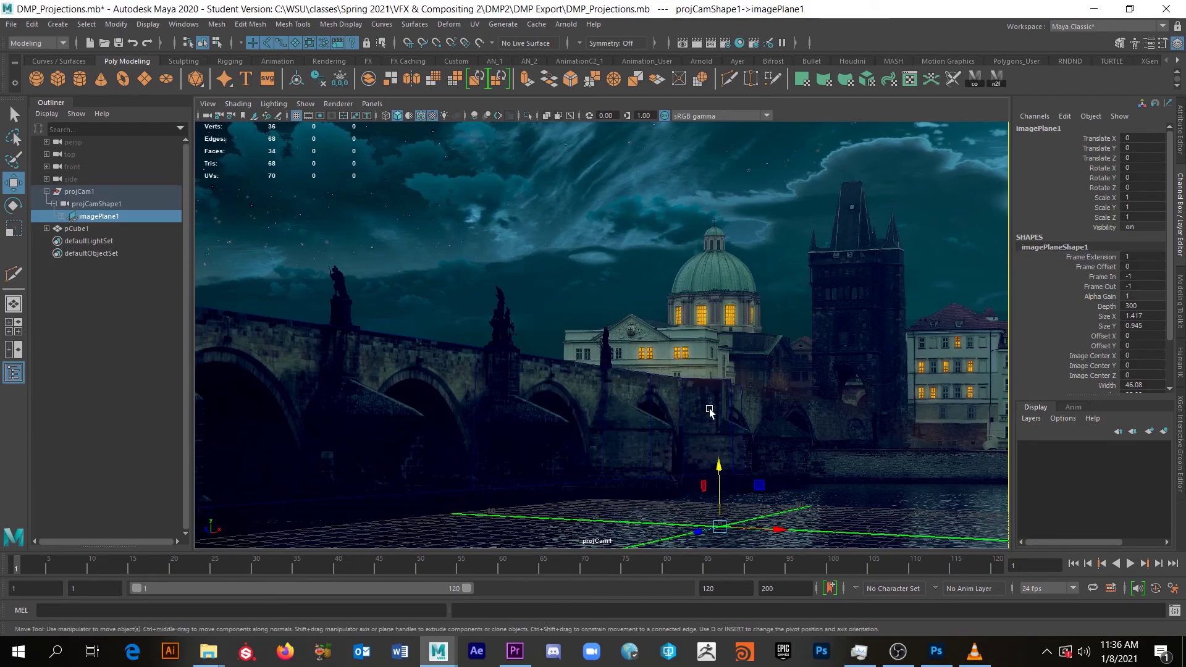
Step: Set projCam1's Overscan to 0.312 and its Vertical Film Offset to -0.127 to frame the bridge arches closely
left_click(81, 191)
left_click(1109, 276)
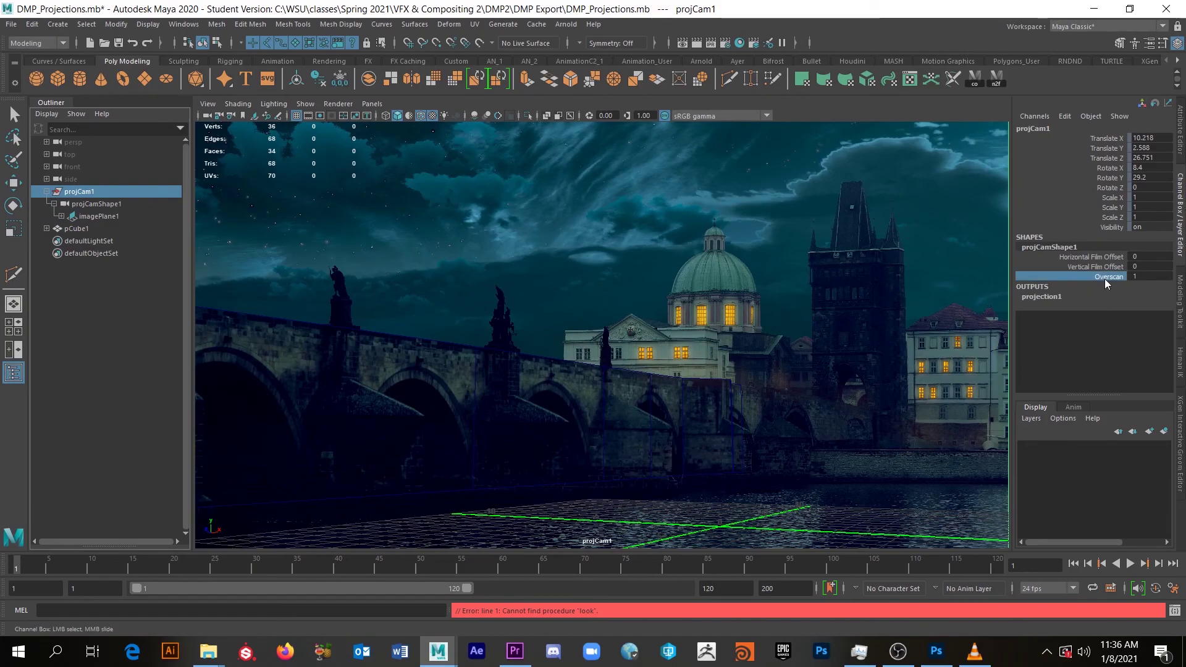
middle_click_drag(561, 431, 343, 403)
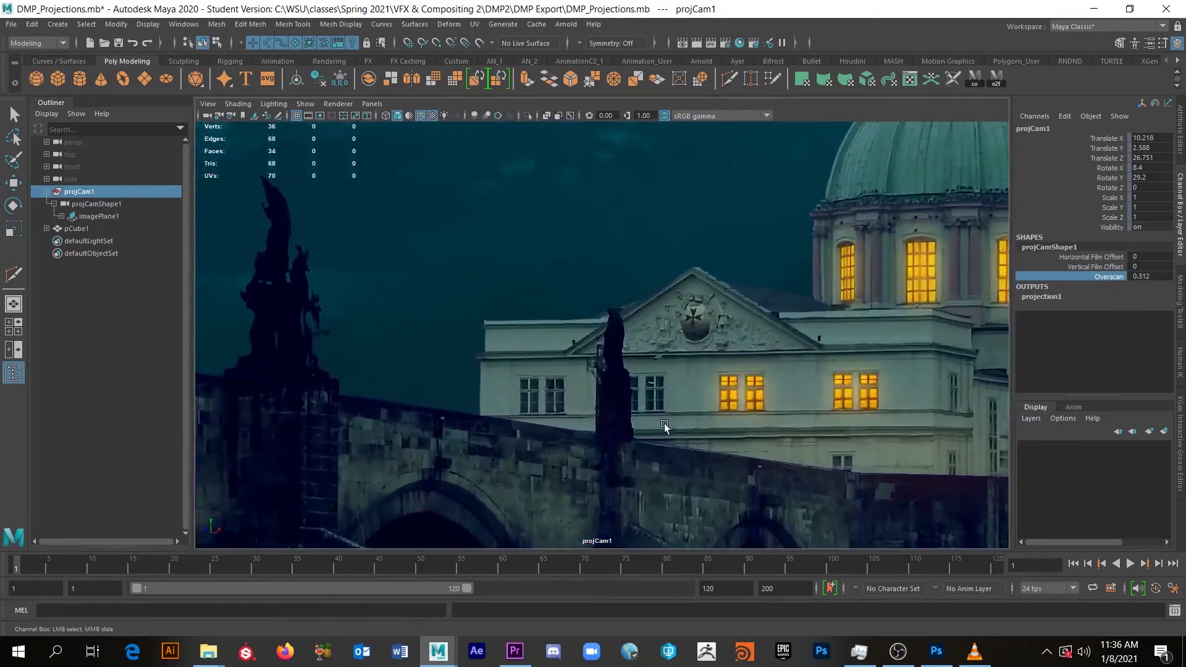
left_click(1110, 268)
middle_click_drag(807, 469, 805, 350)
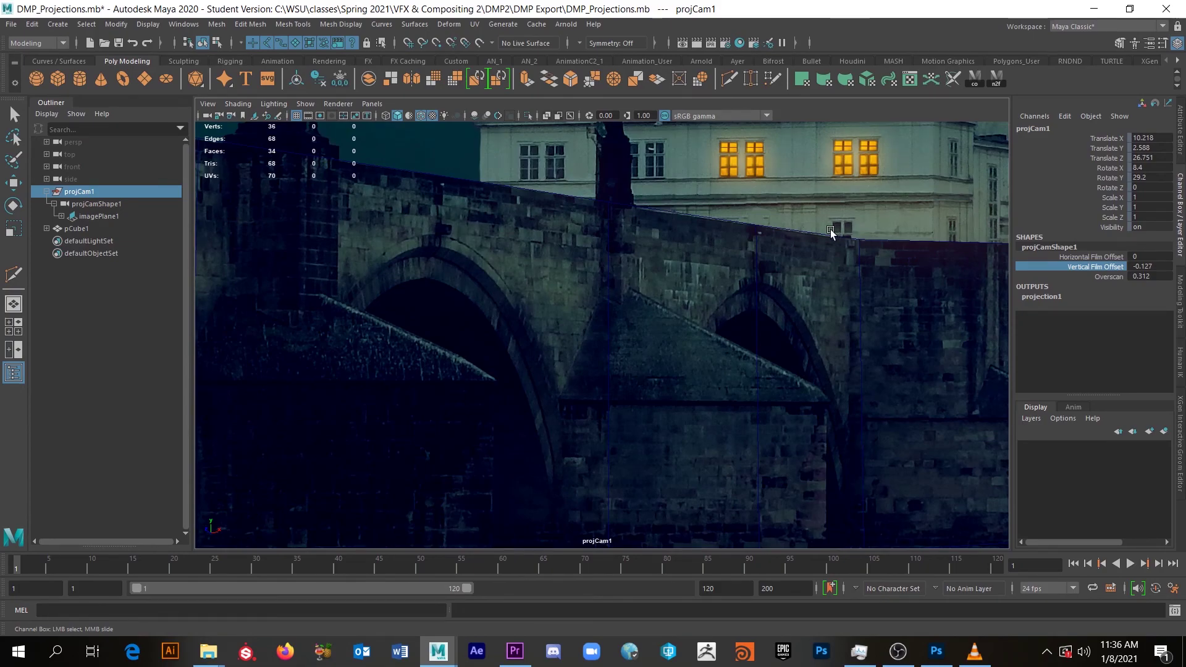
left_click(14, 273)
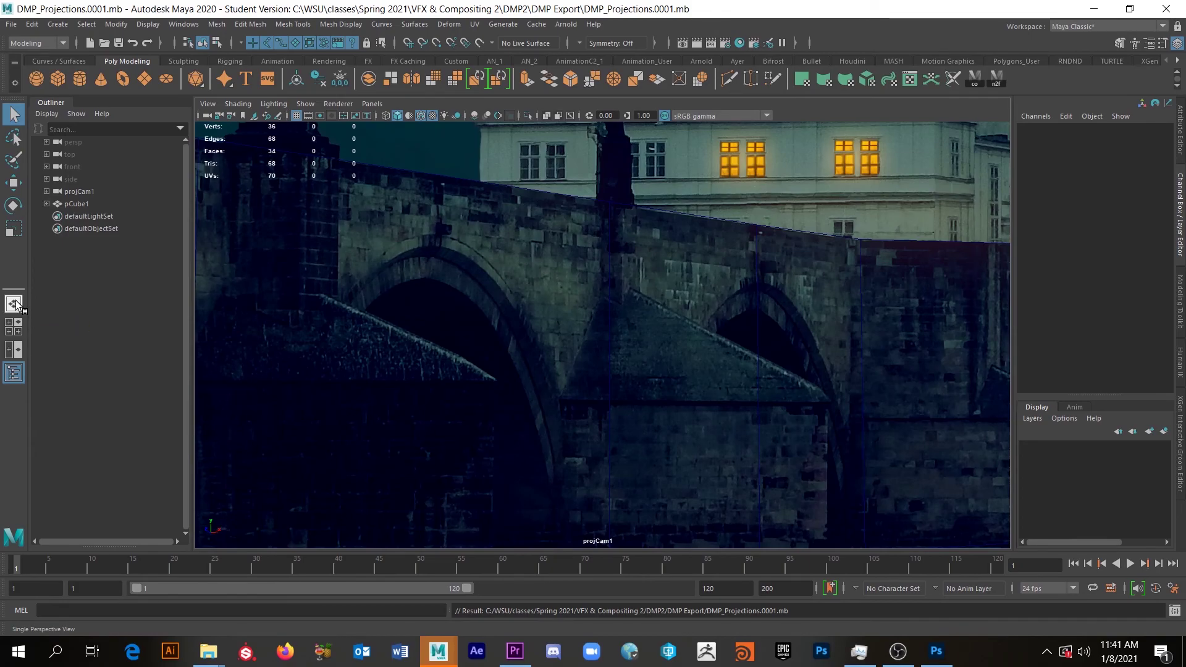
left_click(79, 192)
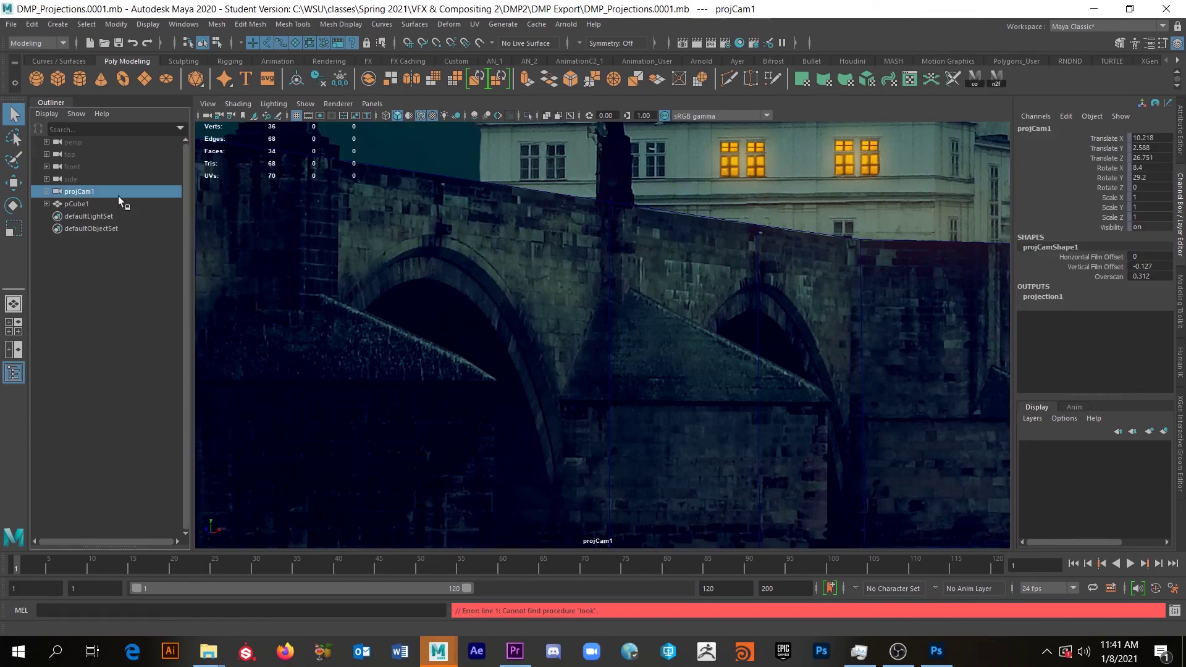
left_click(1095, 266)
mouse_move(730, 244)
middle_mouse_down()
mouse_move(708, 245)
mouse_move(729, 246)
middle_mouse_up()
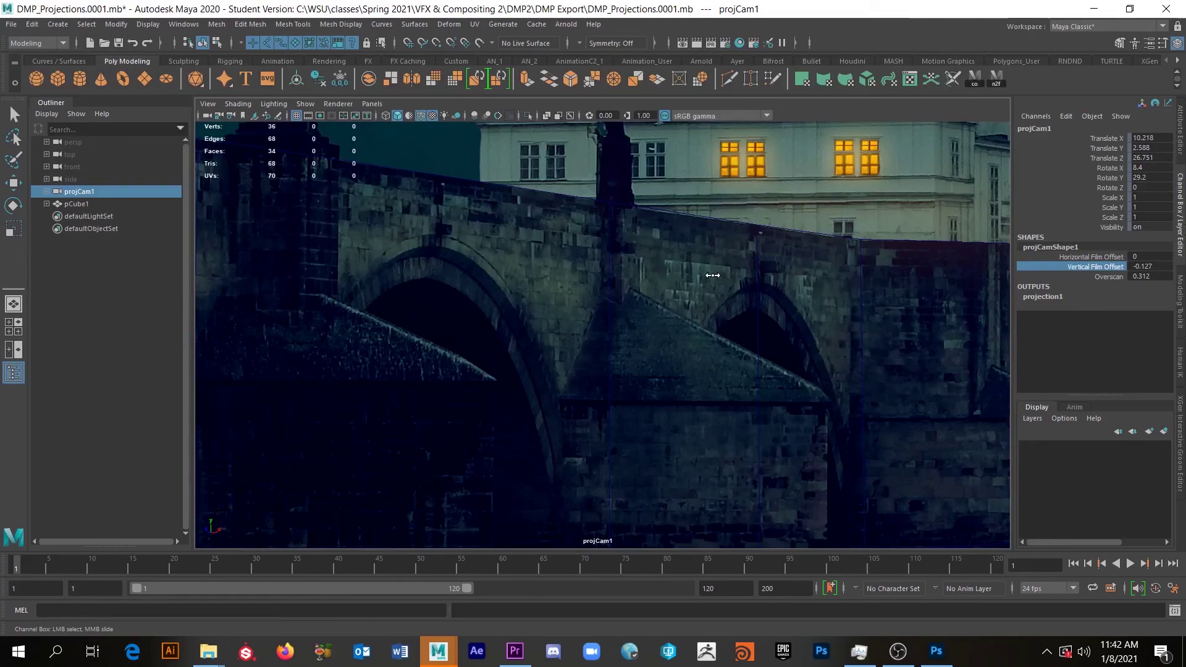
key("ctrl+z")
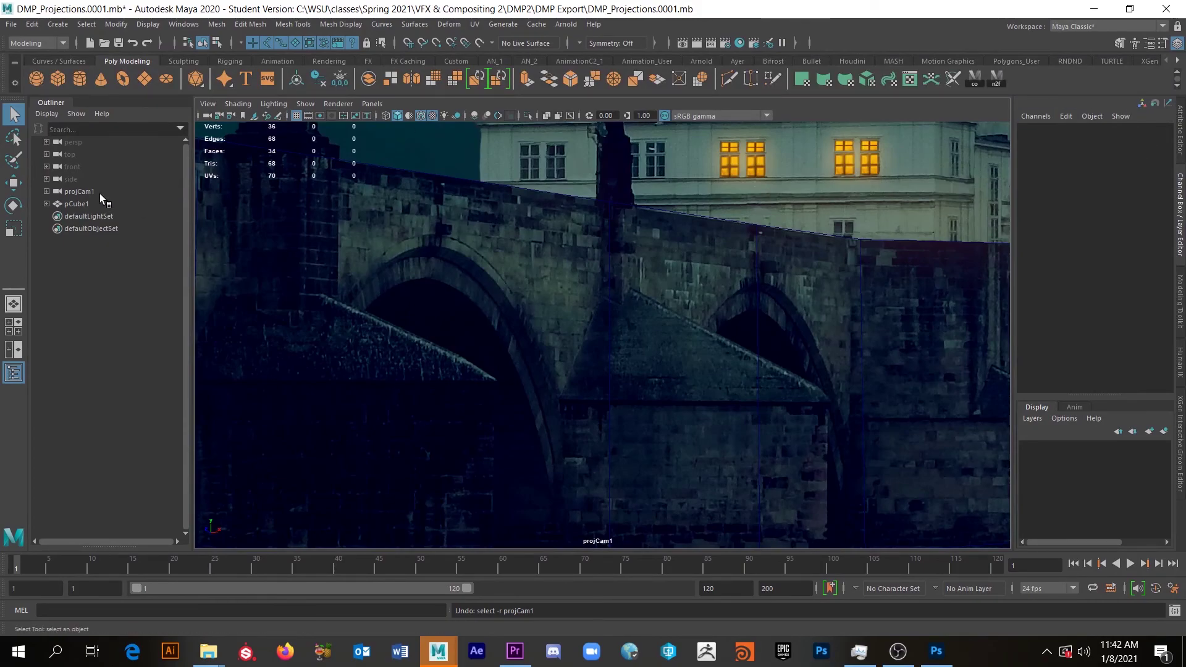
Step: Reset projCam1's Vertical Film Offset to 0, and readjust it to -0.133 to frame the bridge wall
left_click(79, 192)
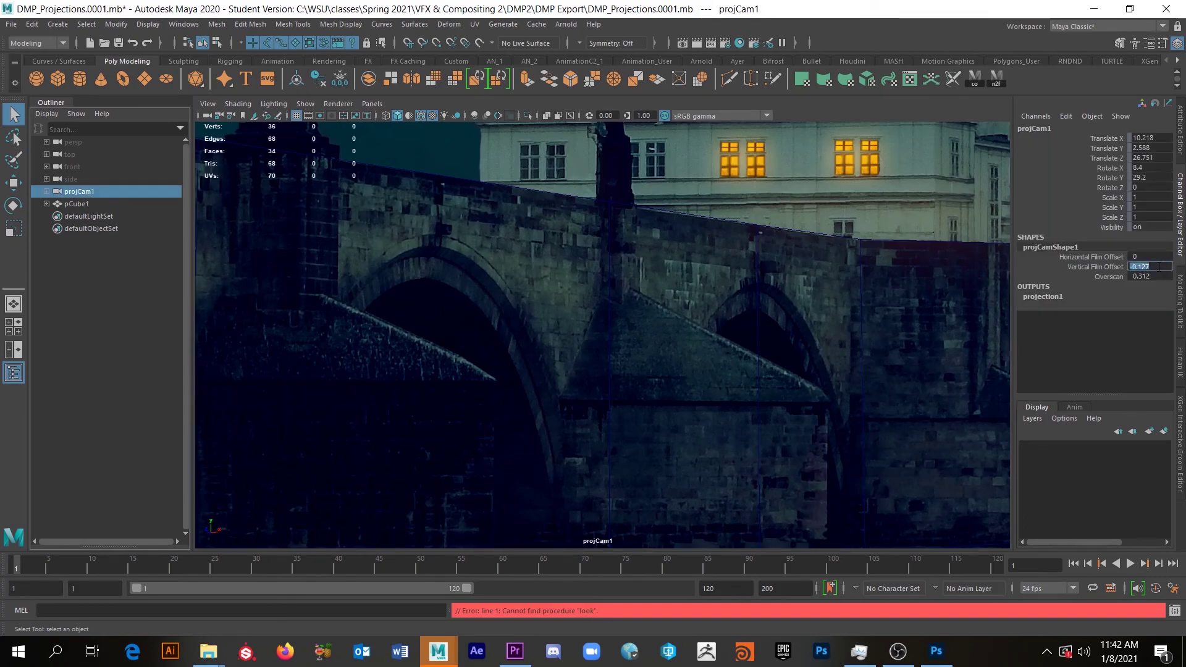
type("0")
key("Return")
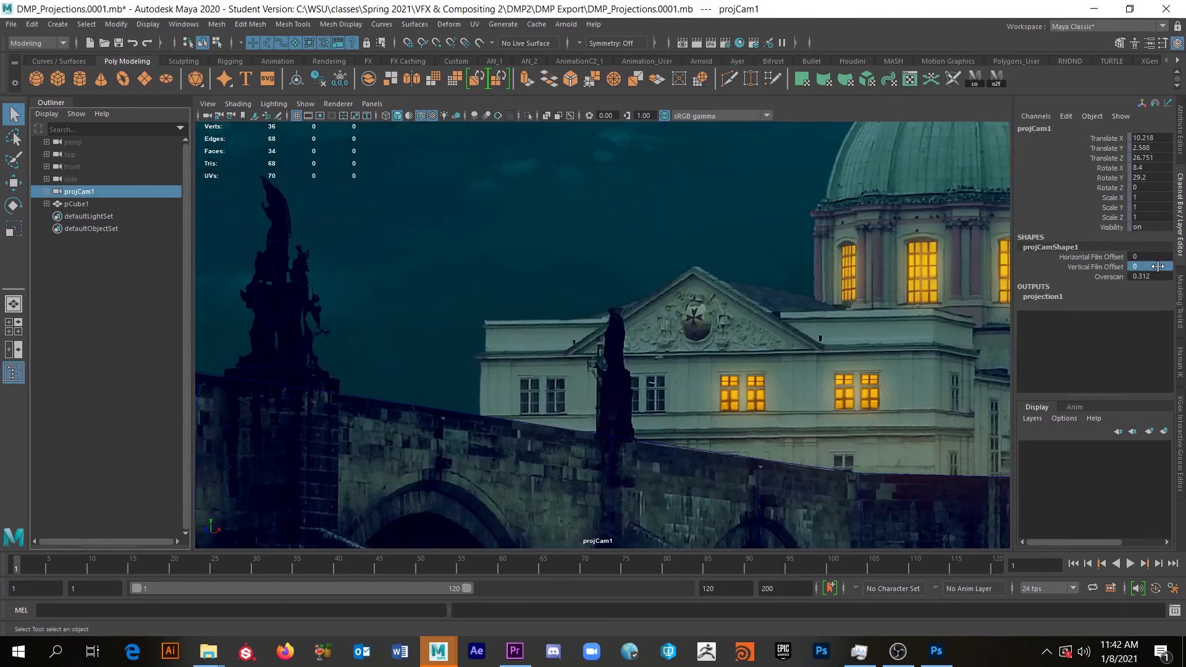
left_click(1100, 266)
middle_click_drag(881, 349, 789, 350)
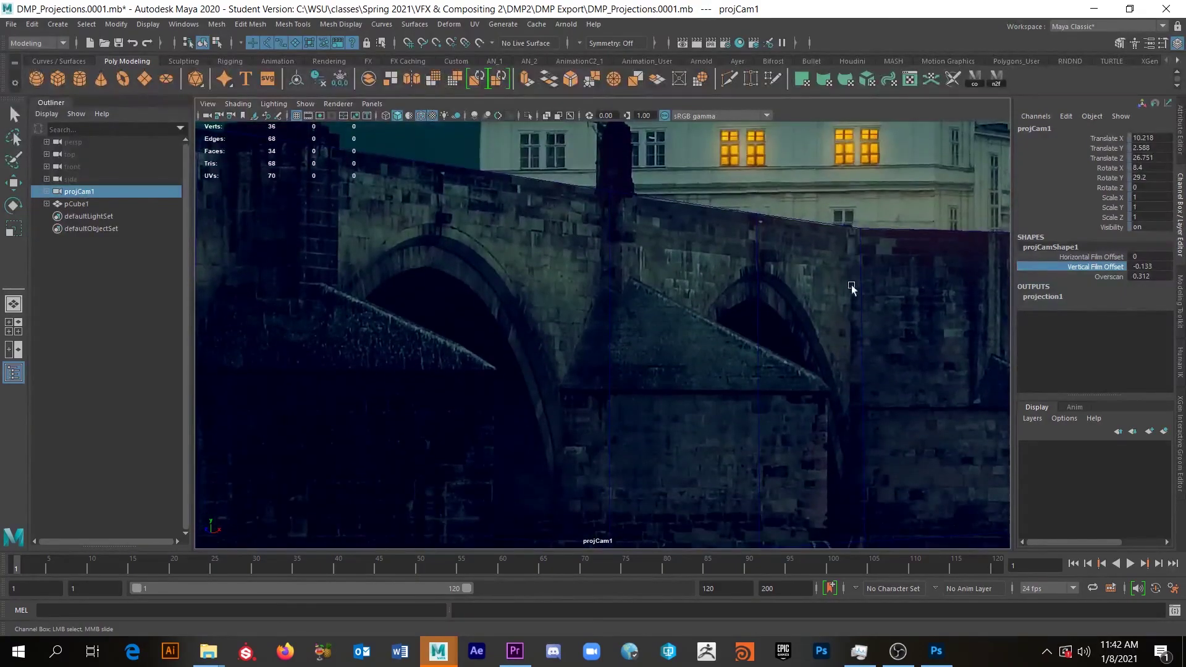
Step: Shift projCam1's framing with a Horizontal Film Offset of -0.182 and a Vertical Film Offset of -0.053
left_click(1092, 256)
middle_click_drag(737, 295, 606, 303)
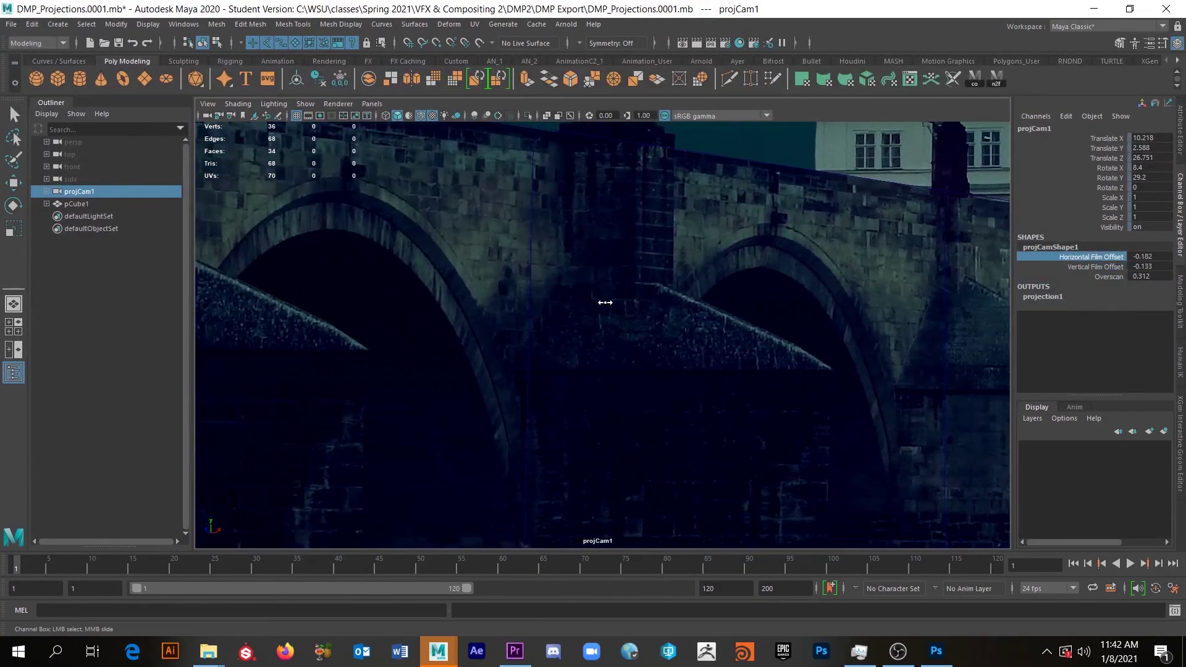
left_click(1088, 267)
middle_click_drag(702, 277, 755, 272)
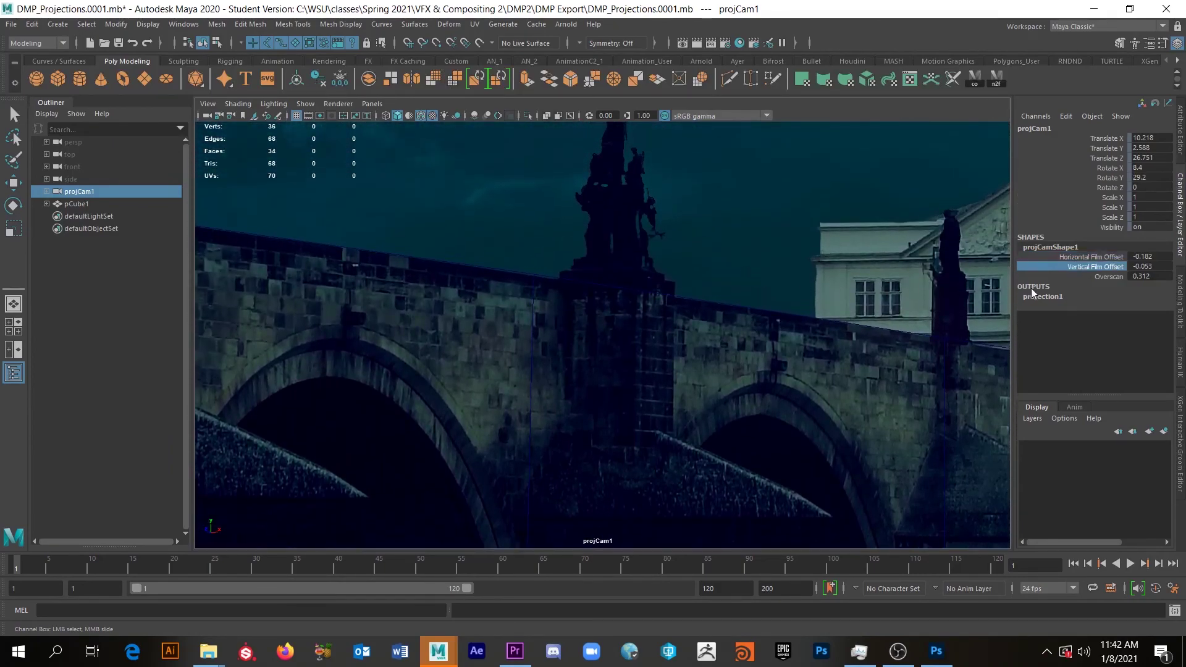
Step: Set projCam1's Horizontal Film Offset to 0.194 and its Overscan to 0.304 to frame the far end of the bridge
left_click(1109, 276)
middle_click_drag(1044, 315, 1060, 316)
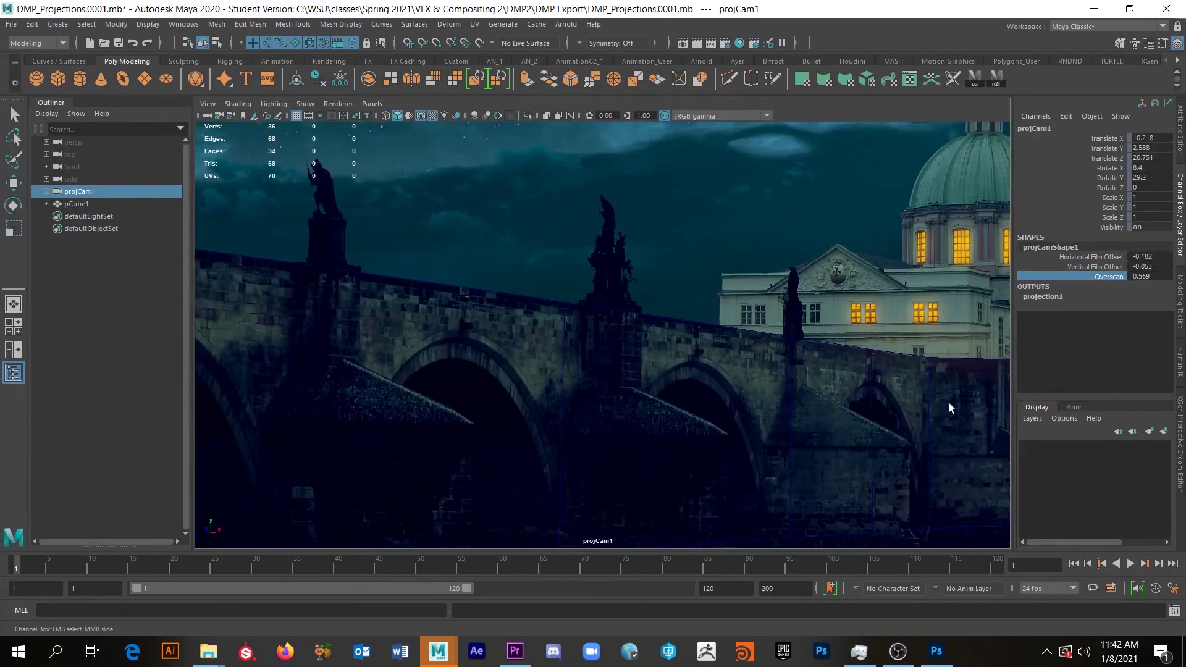
left_click(1092, 257)
middle_click_drag(883, 365, 898, 375)
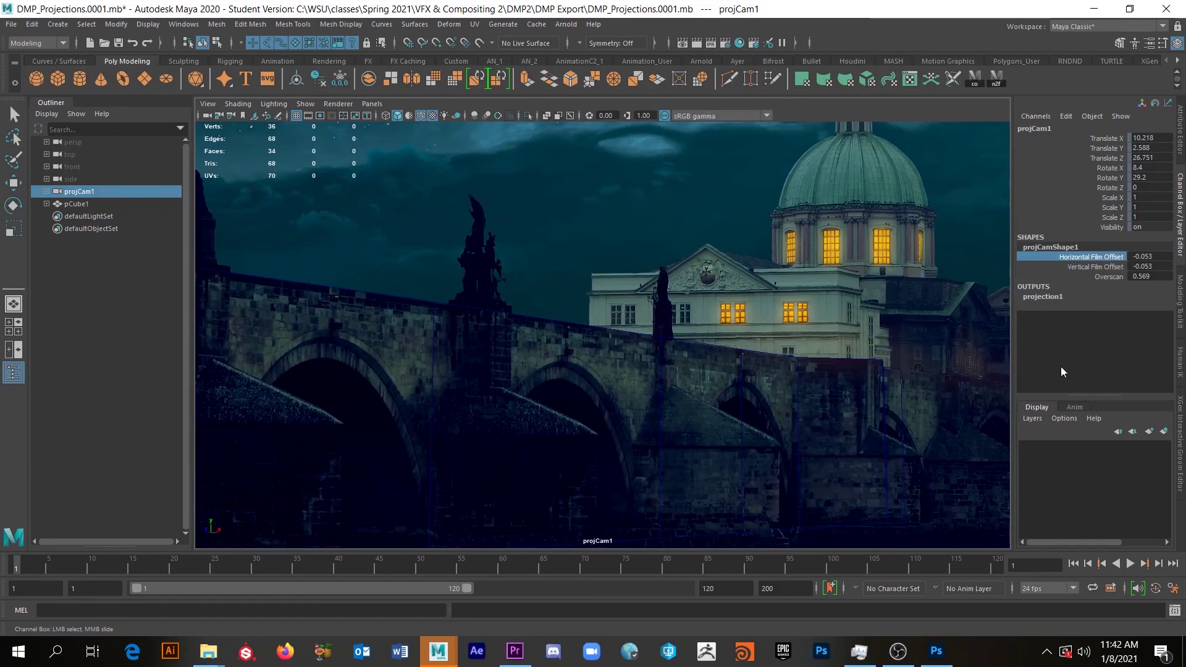
middle_click_drag(618, 406, 787, 428)
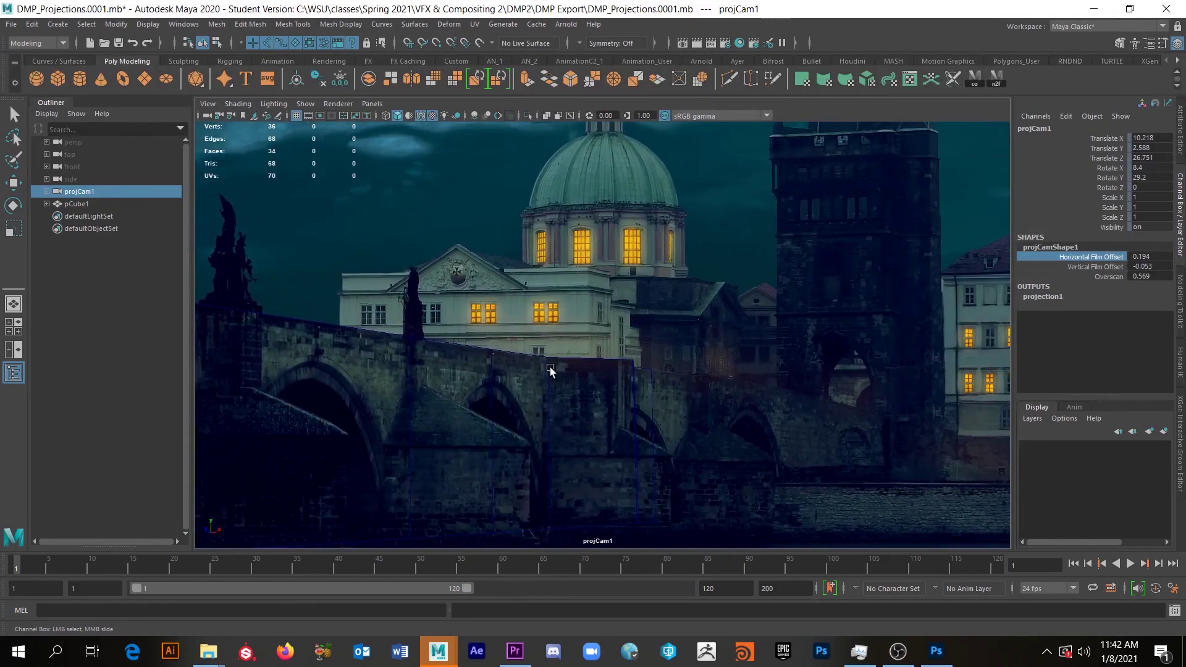
left_click(1110, 277)
middle_click_drag(895, 347, 556, 429)
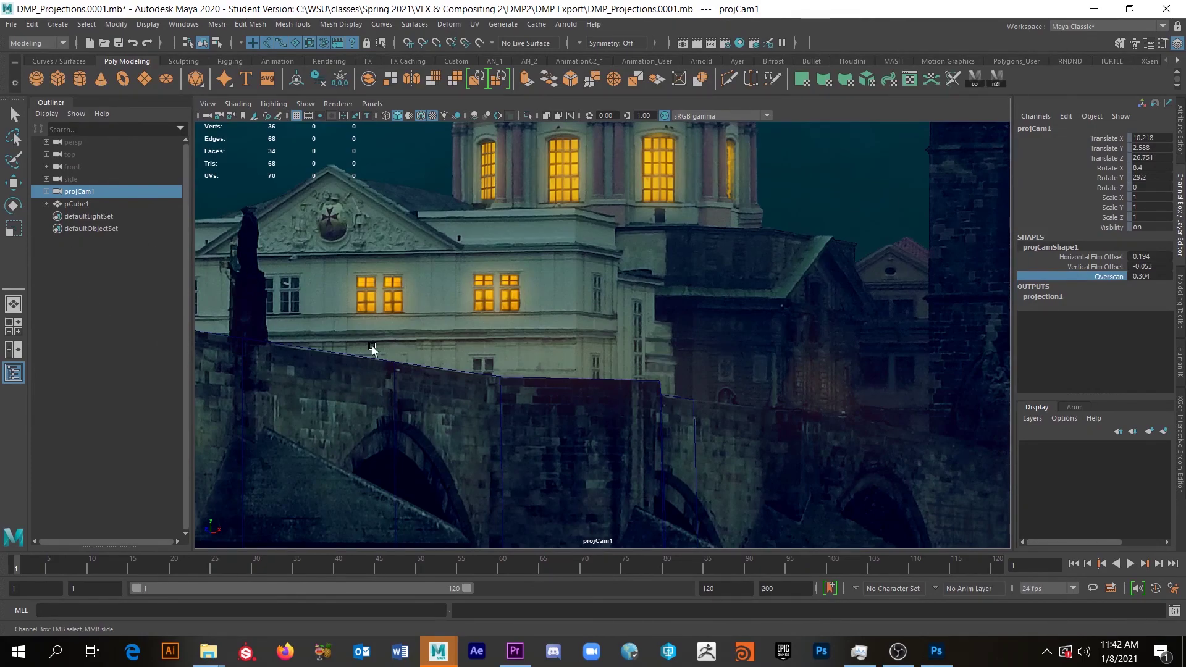
Step: Insert a vertical edge loop in pCube1 between the statue pillar and the fourth arch with Multi-Cut
left_click(338, 361)
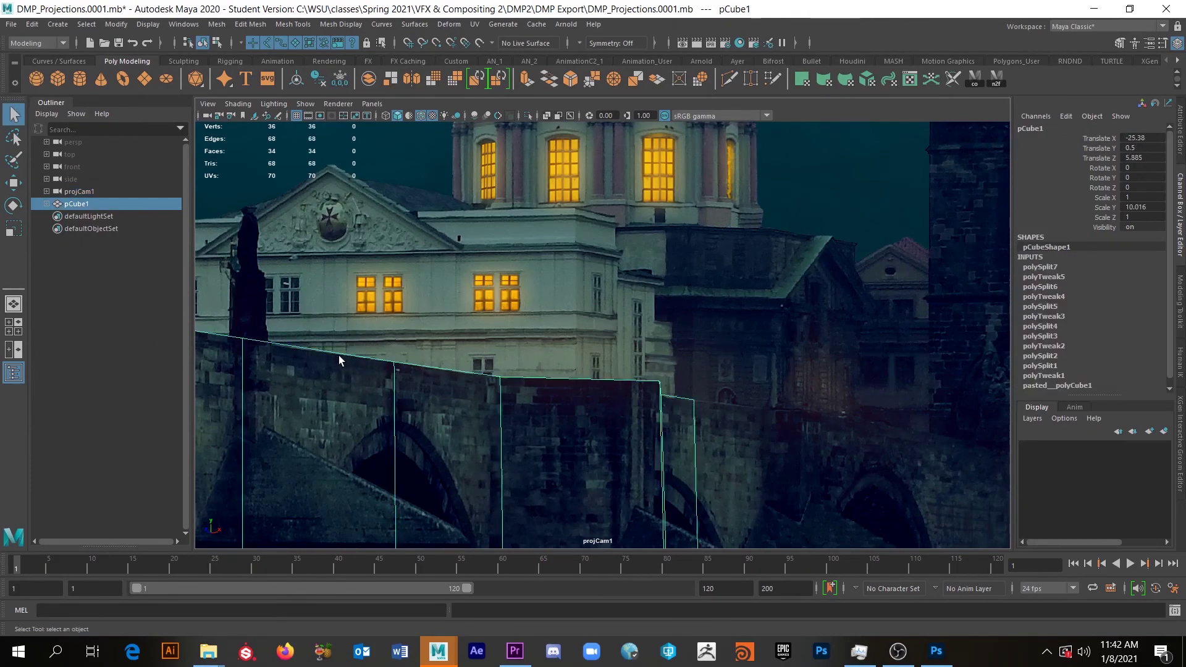
left_click(729, 79)
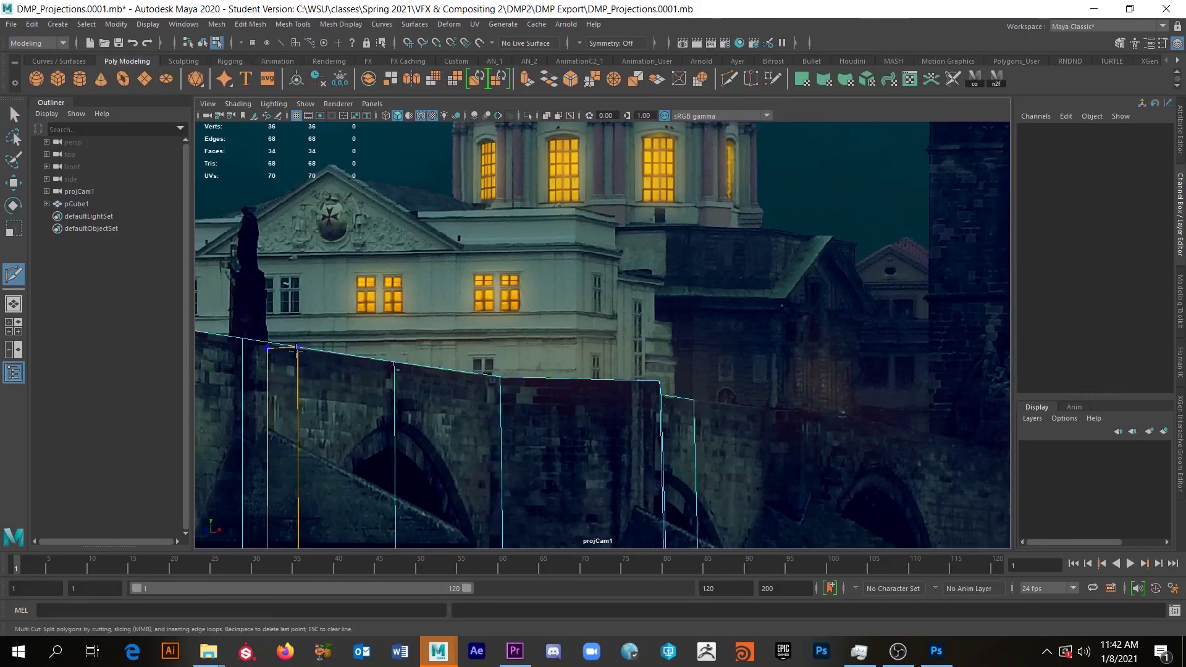
left_click(297, 350, "ctrl")
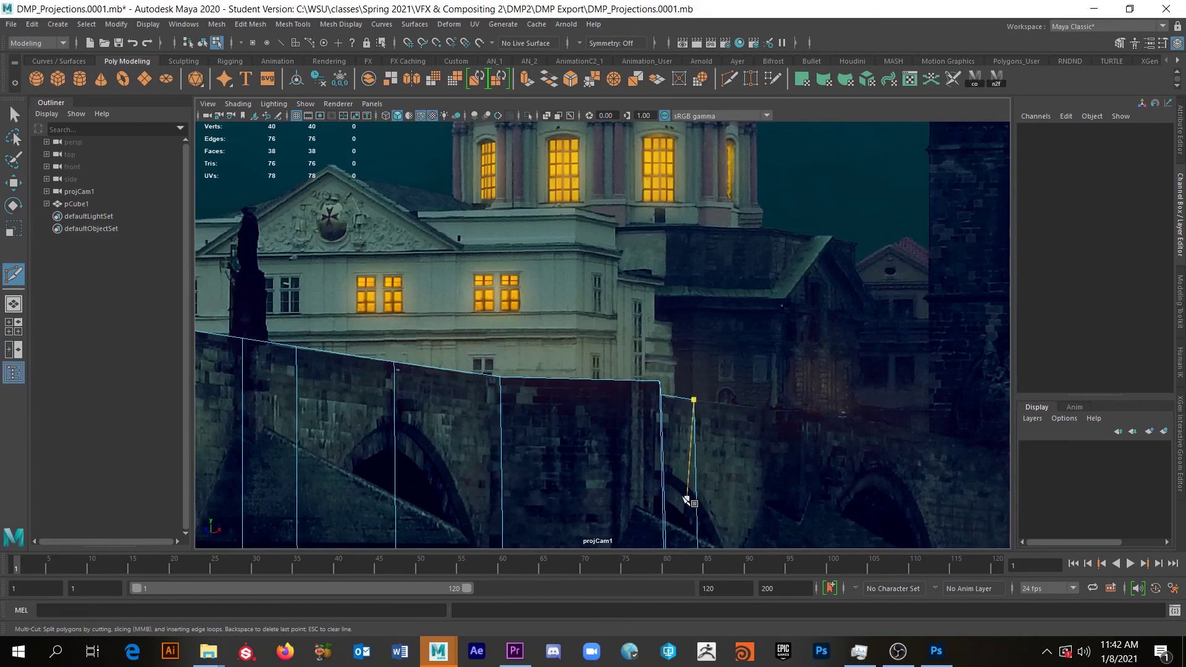
left_click(13, 115)
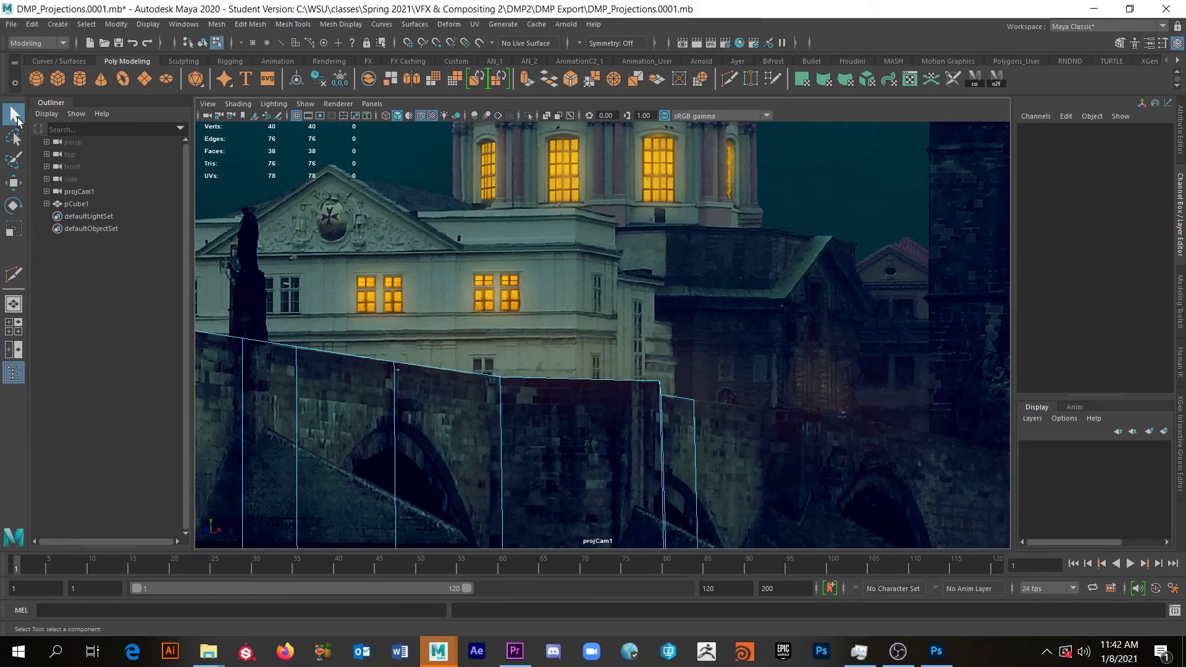
Step: Check pCube1 against the painting and insert another edge loop between the fourth arch's centre and the wall corner past it
right_click_drag(438, 366, 496, 294)
left_click(613, 428)
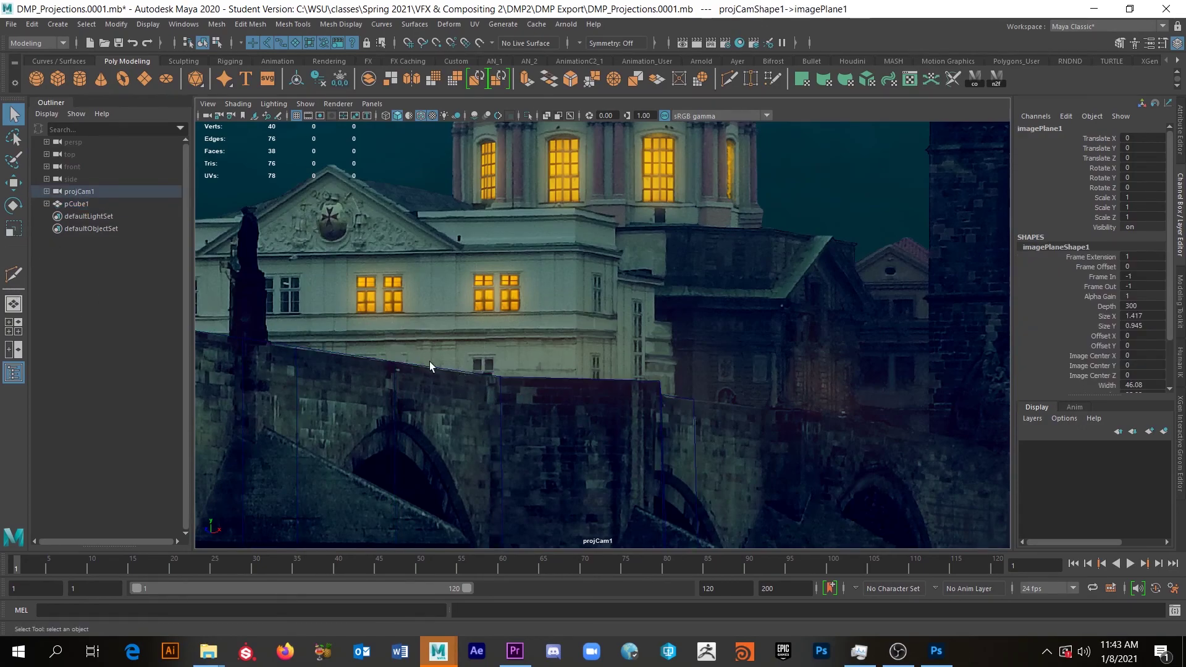
left_click(485, 380)
left_click(13, 275)
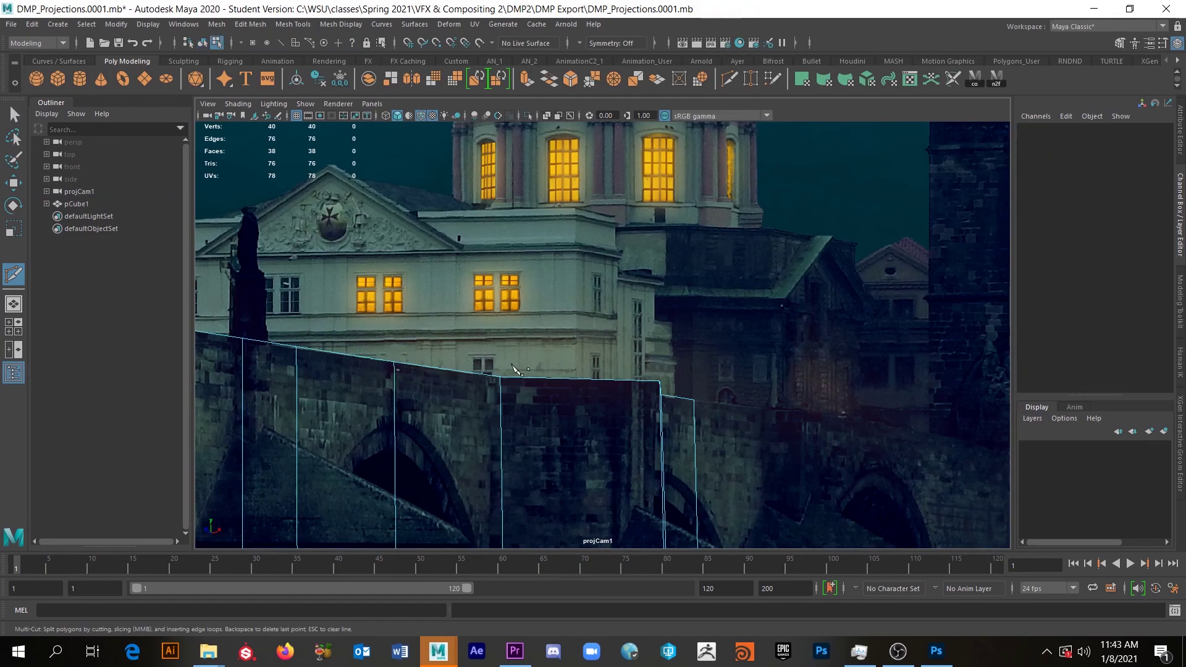
left_click(446, 369, "ctrl")
left_click(500, 376)
key("Escape")
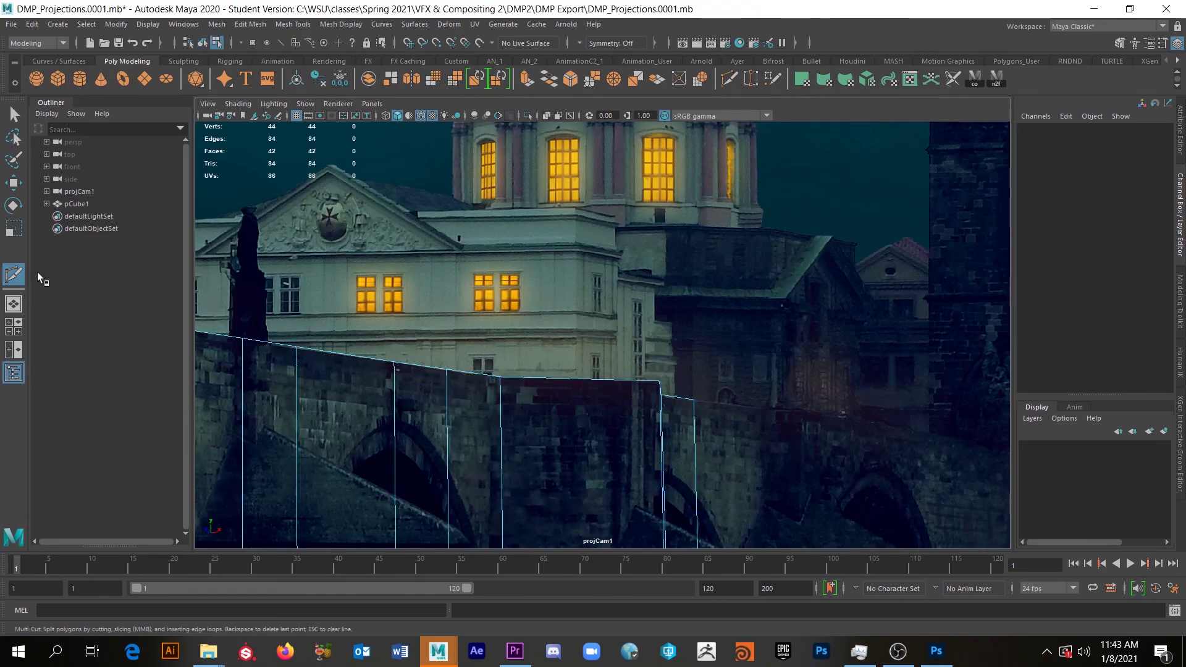
Step: In the perspective view, nudge the top edge of the loop between the pillar and fourth arch vertically to match the wall top
left_click(14, 304)
left_click_drag(711, 333, 601, 463, "alt")
key("w")
left_click_drag(717, 398, 669, 365, "alt")
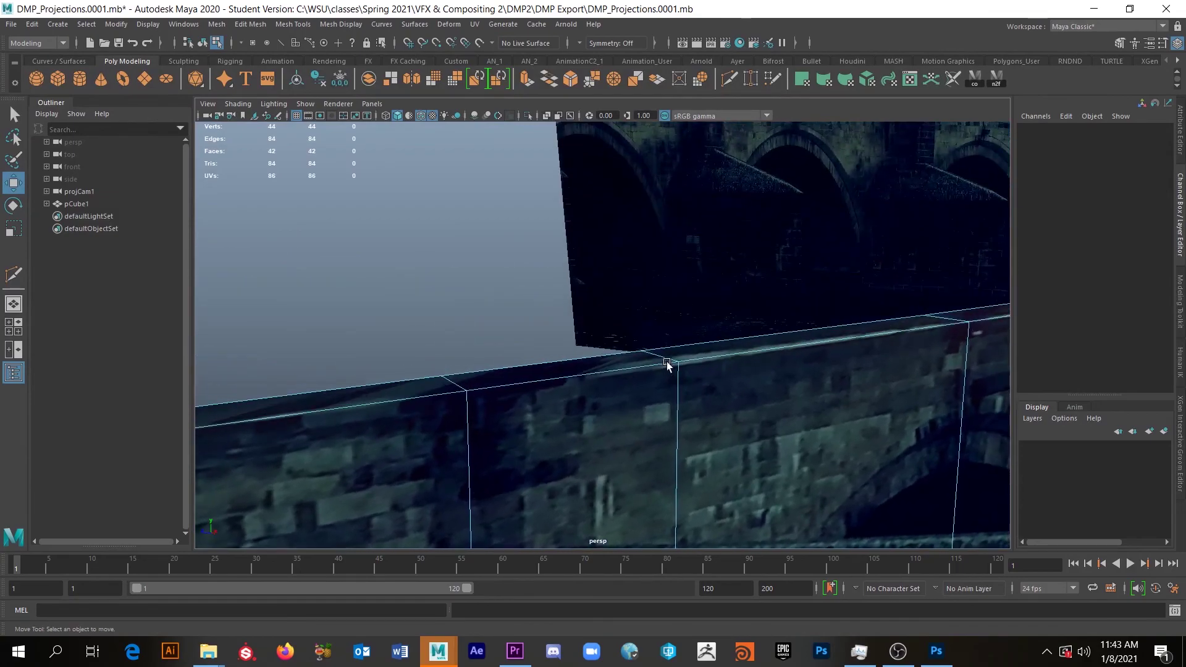
left_click(664, 356)
left_click_drag(661, 292, 661, 293)
scroll(569, 410, "up", 8)
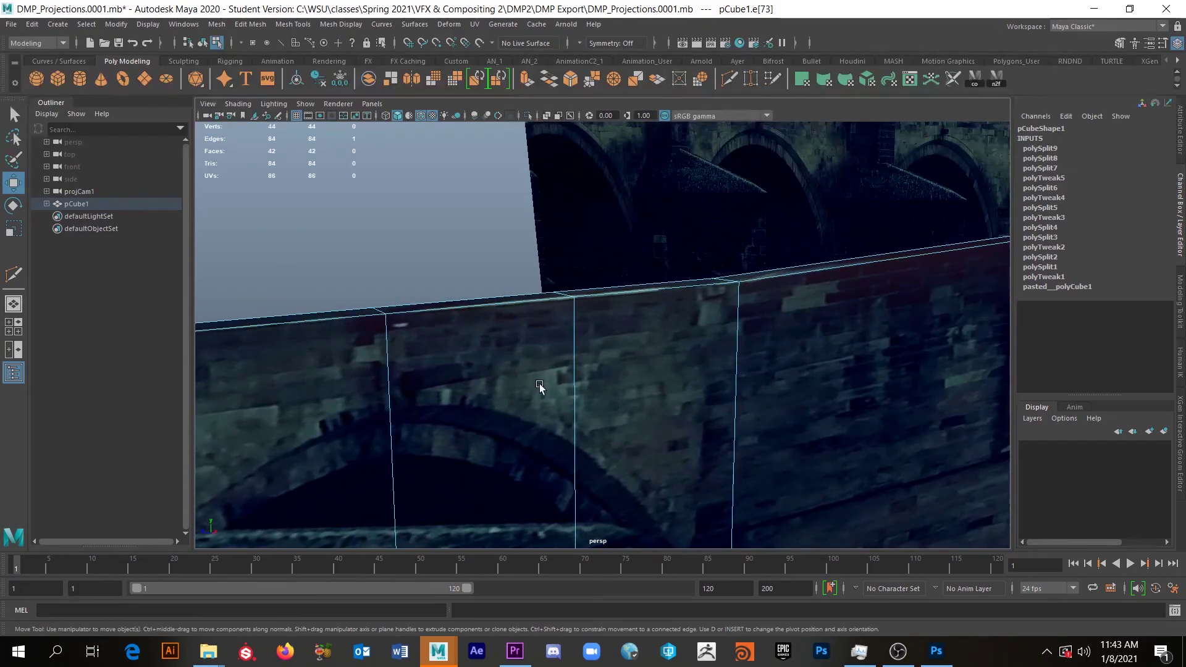
Step: Nudge the top edge of the loop between the fourth arch's centre and the wall corner vertically to match the painted wall top
scroll(541, 368, "up", 5)
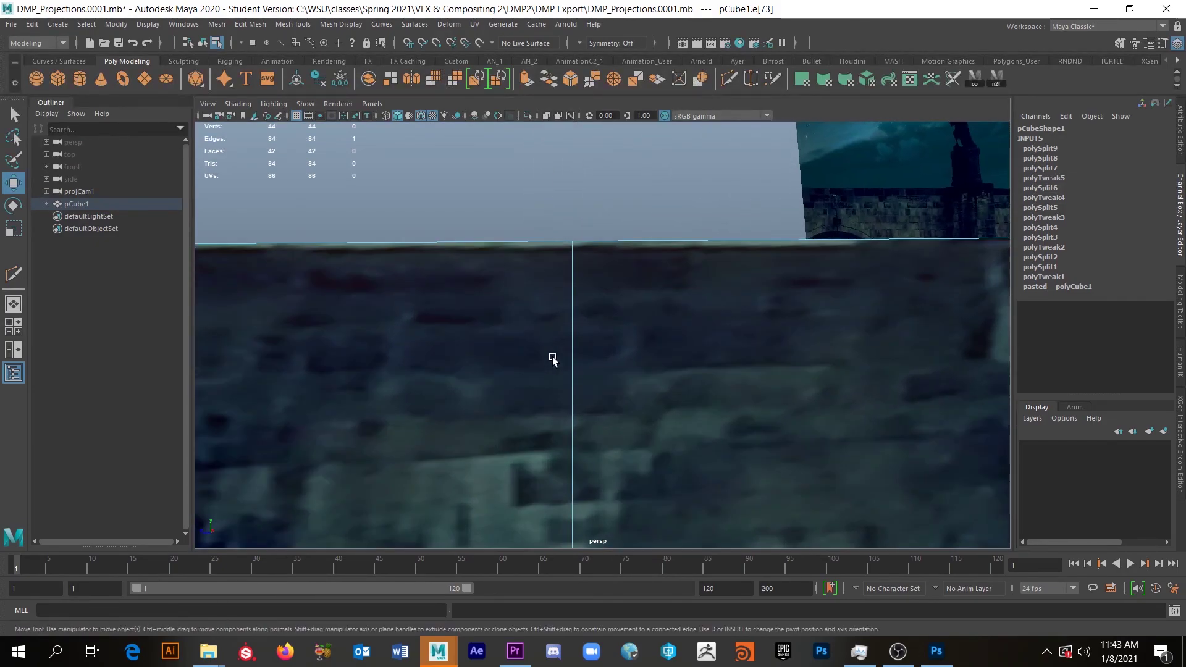
left_click_drag(606, 264, 527, 368, "alt")
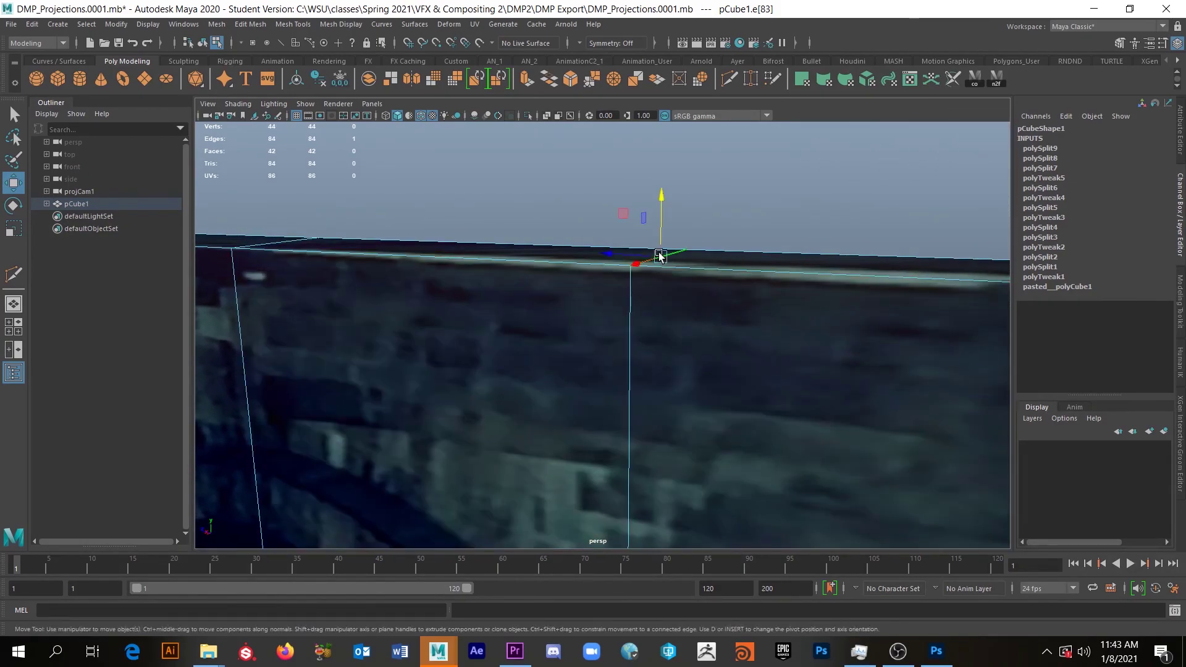
left_click_drag(667, 193, 663, 316)
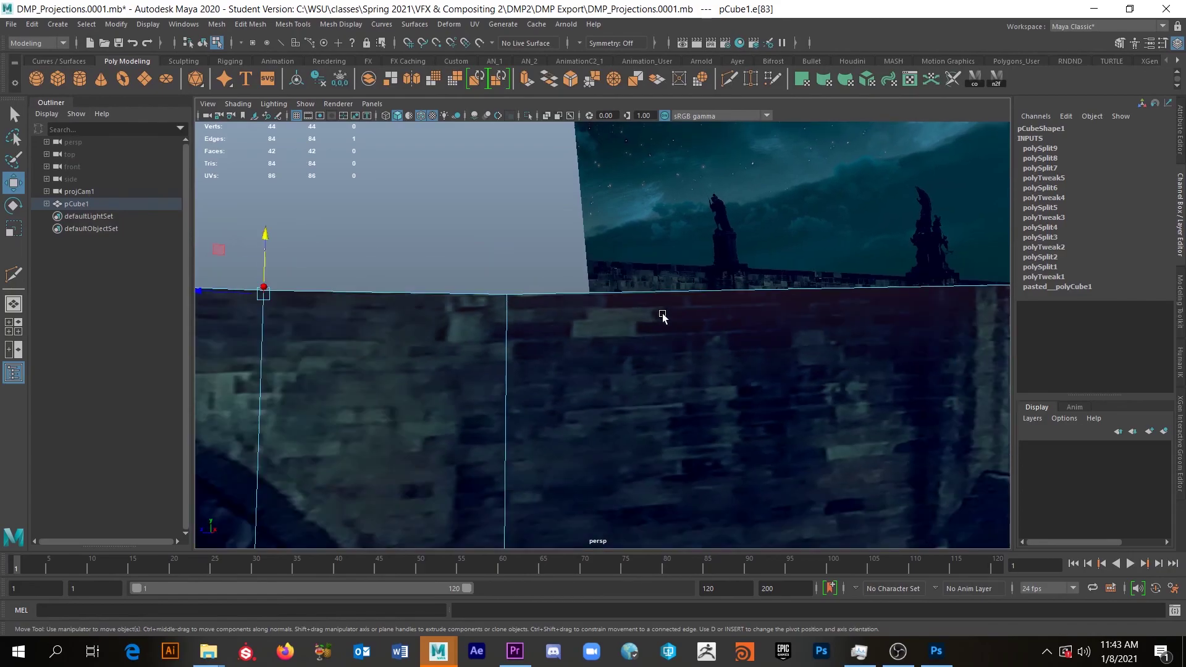
left_click_drag(556, 319, 543, 321, "alt")
scroll(540, 321, "down", 5)
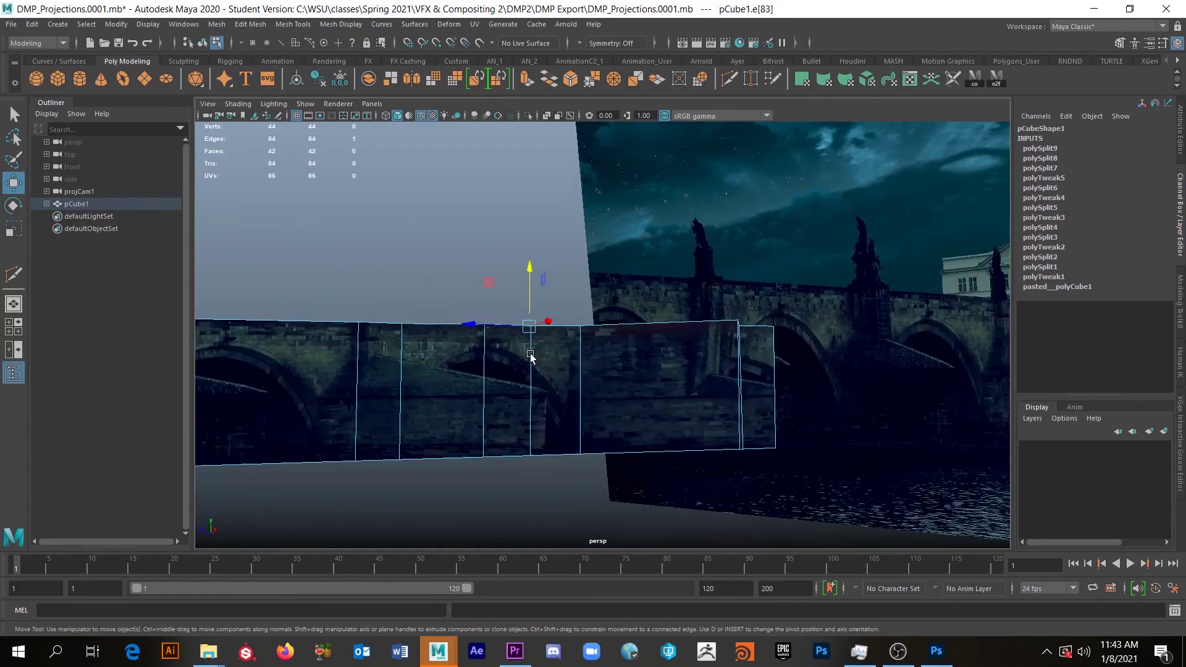
Step: Clear the edge selection, compare pCube1 with the painting in the perspective view, and return to object selection mode
middle_click_drag(532, 346, 514, 359, "alt")
left_click_drag(514, 360, 529, 336, "alt")
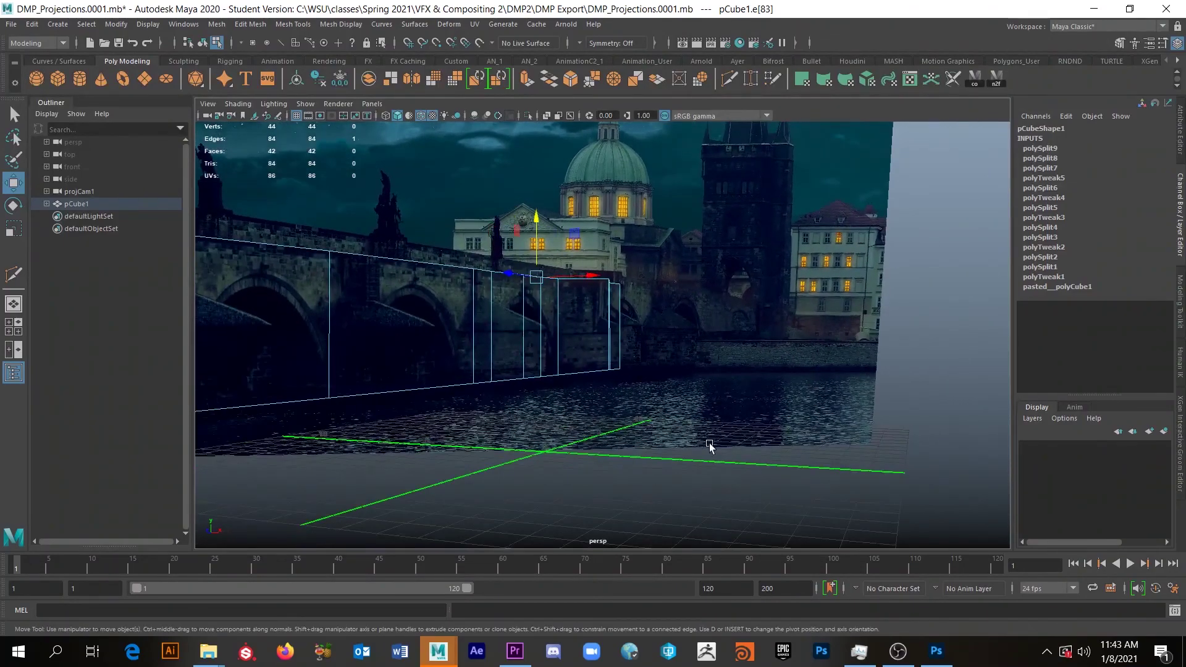
left_click(670, 437)
left_click_drag(673, 421, 676, 416, "alt")
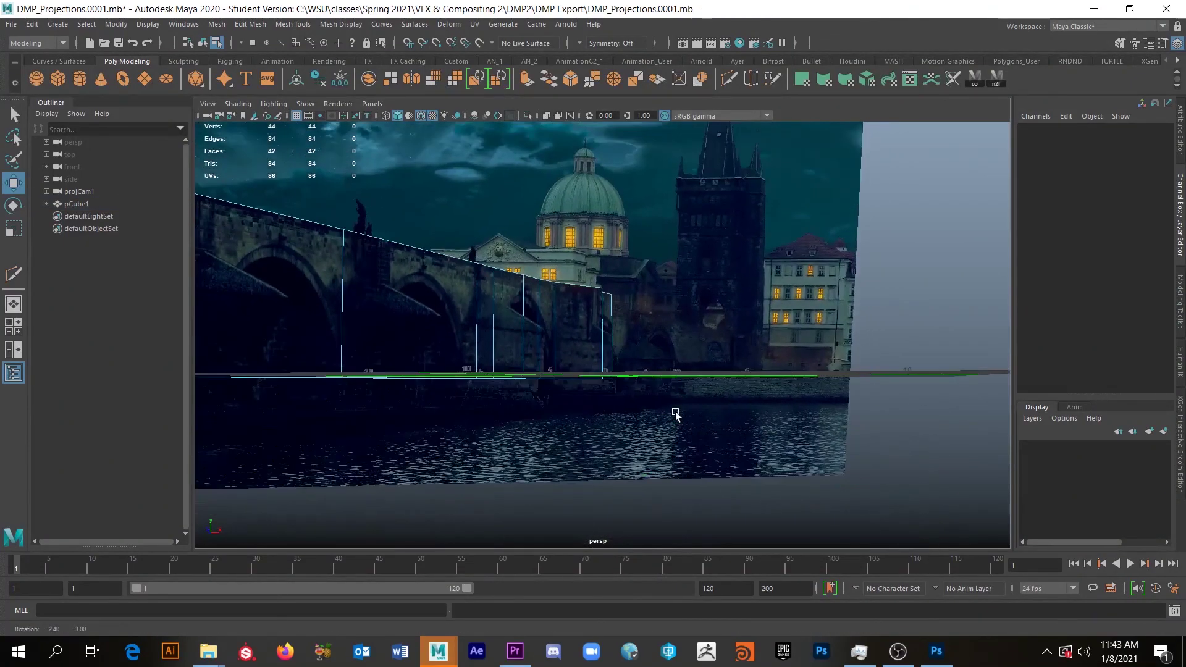
right_click_drag(678, 431, 654, 392, "alt")
left_click_drag(655, 392, 654, 418, "alt")
right_click_drag(654, 418, 647, 405, "alt")
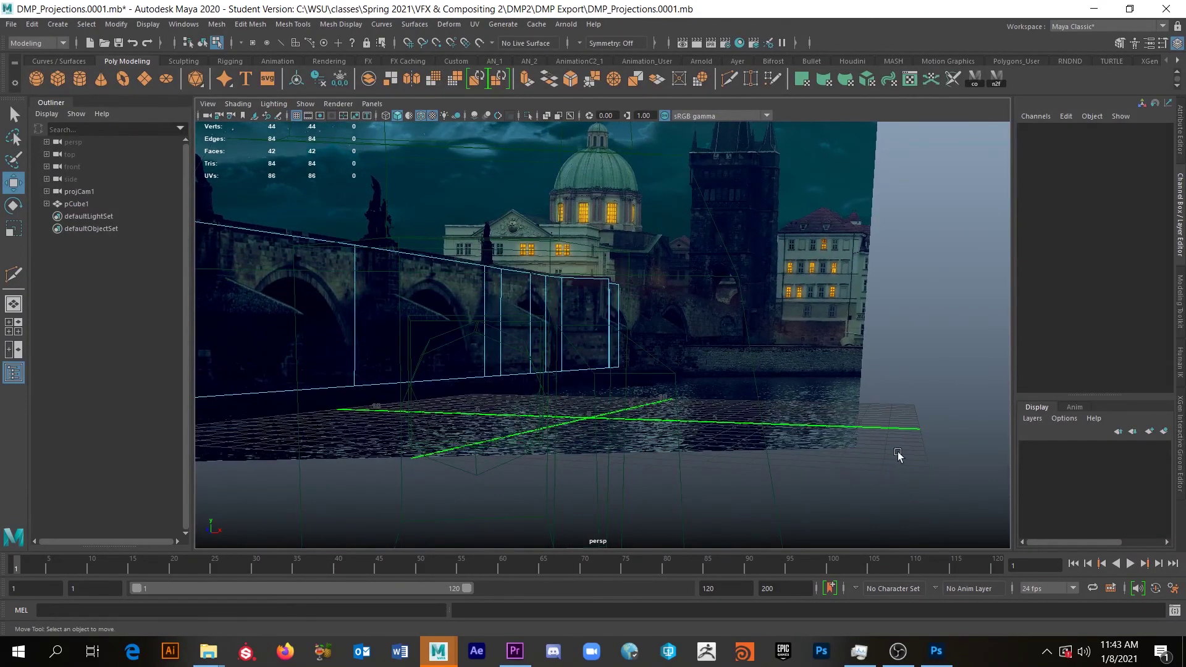
right_click_drag(289, 290, 328, 278)
left_click(933, 403)
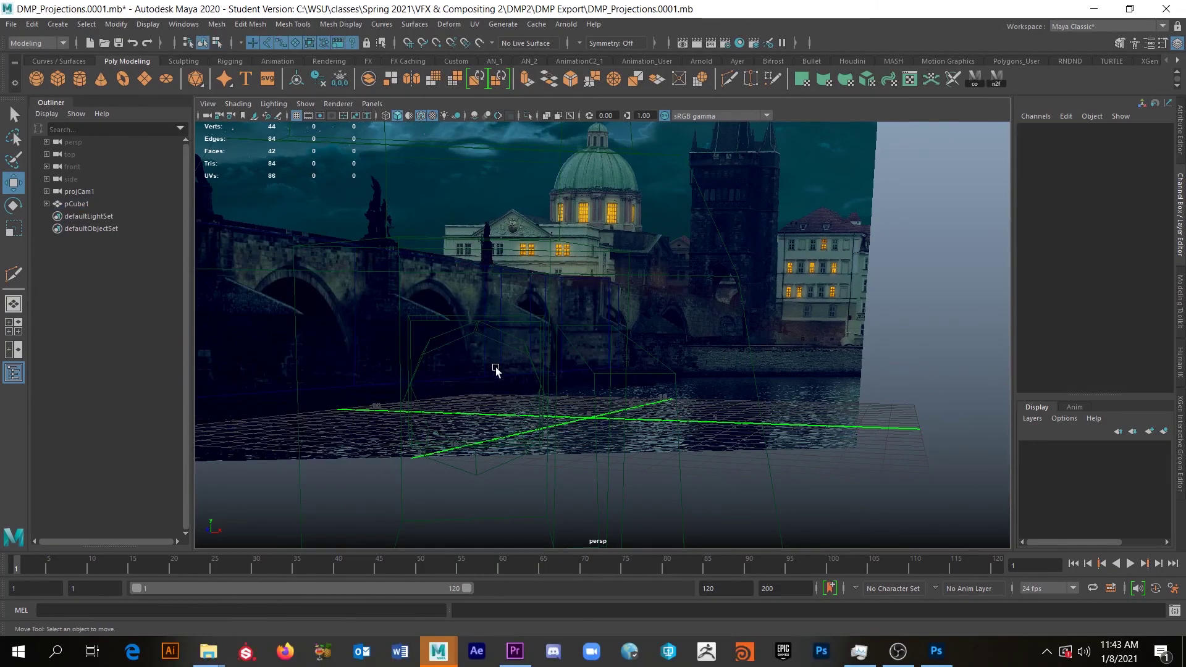
Step: Examine the projected arches along pCube1's wall and the protruding piers between them from several angles
right_click_drag(468, 321, 488, 346, "alt")
left_click_drag(490, 341, 581, 336, "alt")
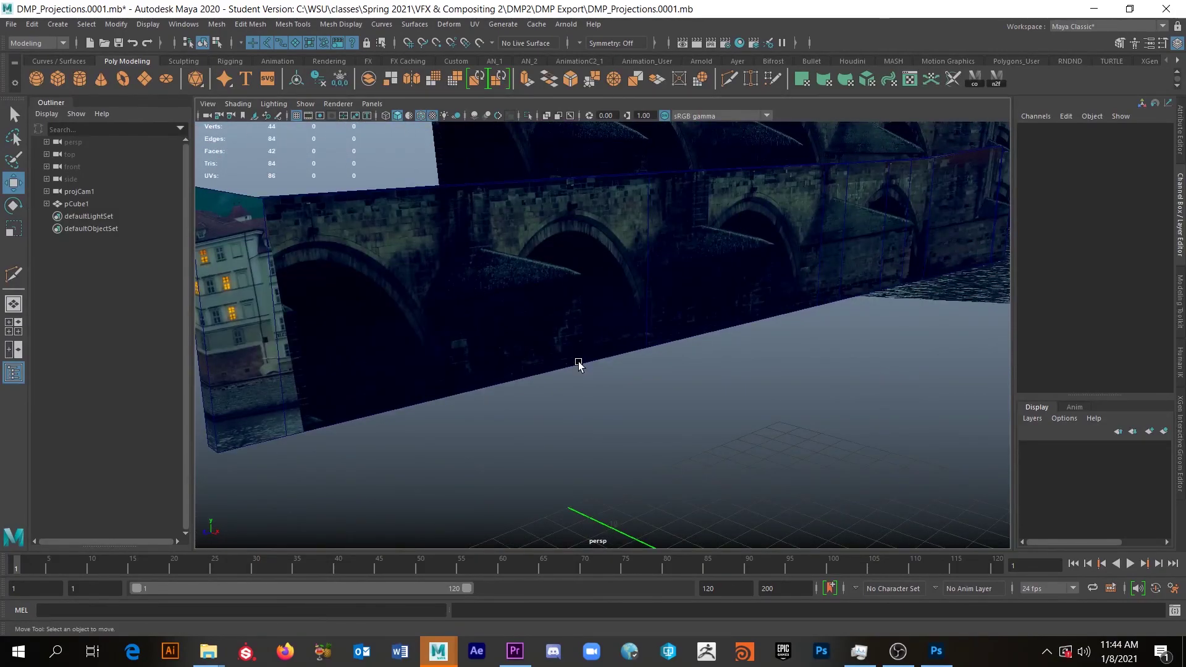
scroll(579, 365, "up", 5)
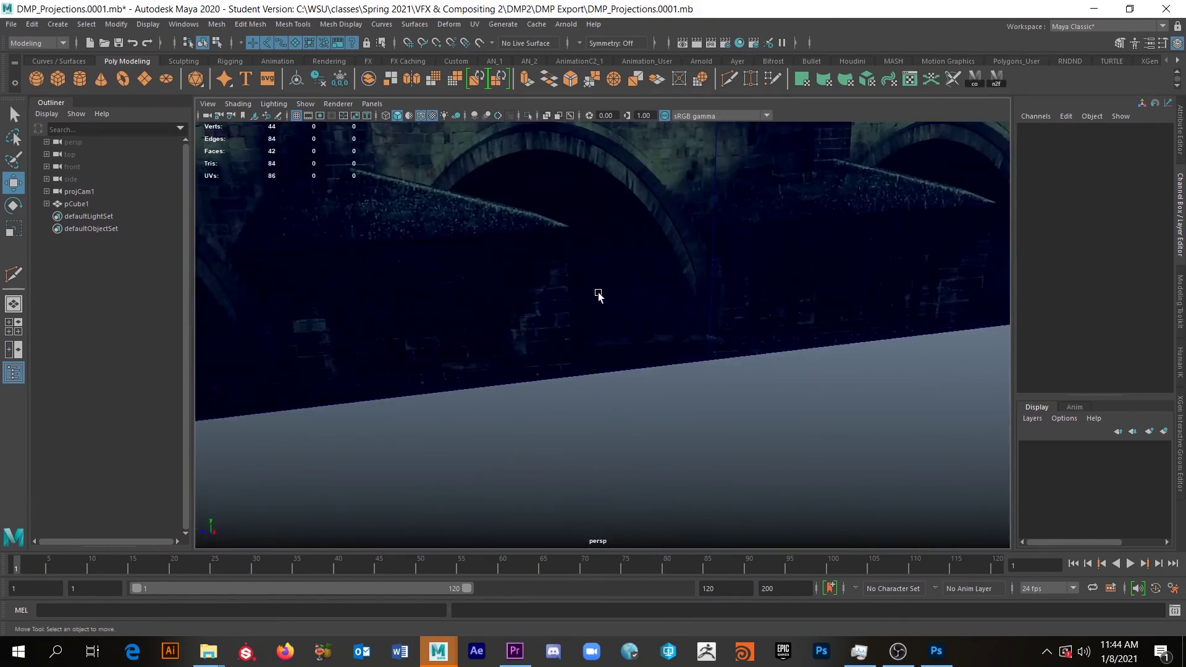
scroll(598, 296, "down", 3)
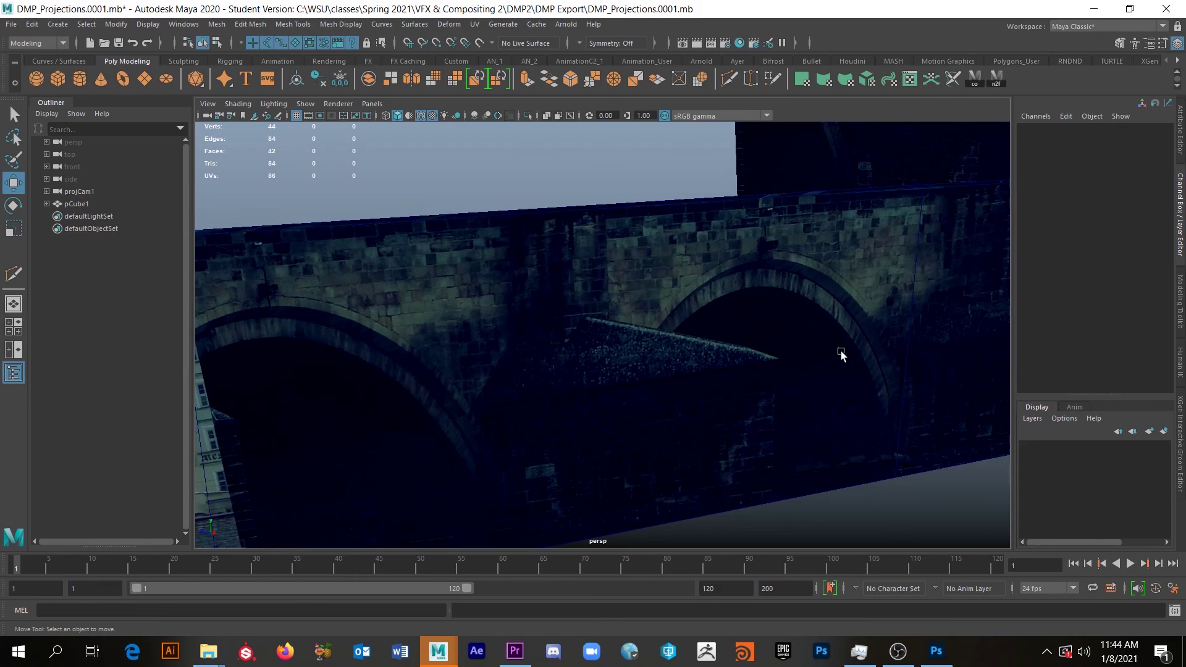
left_click_drag(778, 352, 544, 406, "alt")
left_click_drag(391, 413, 584, 369, "alt")
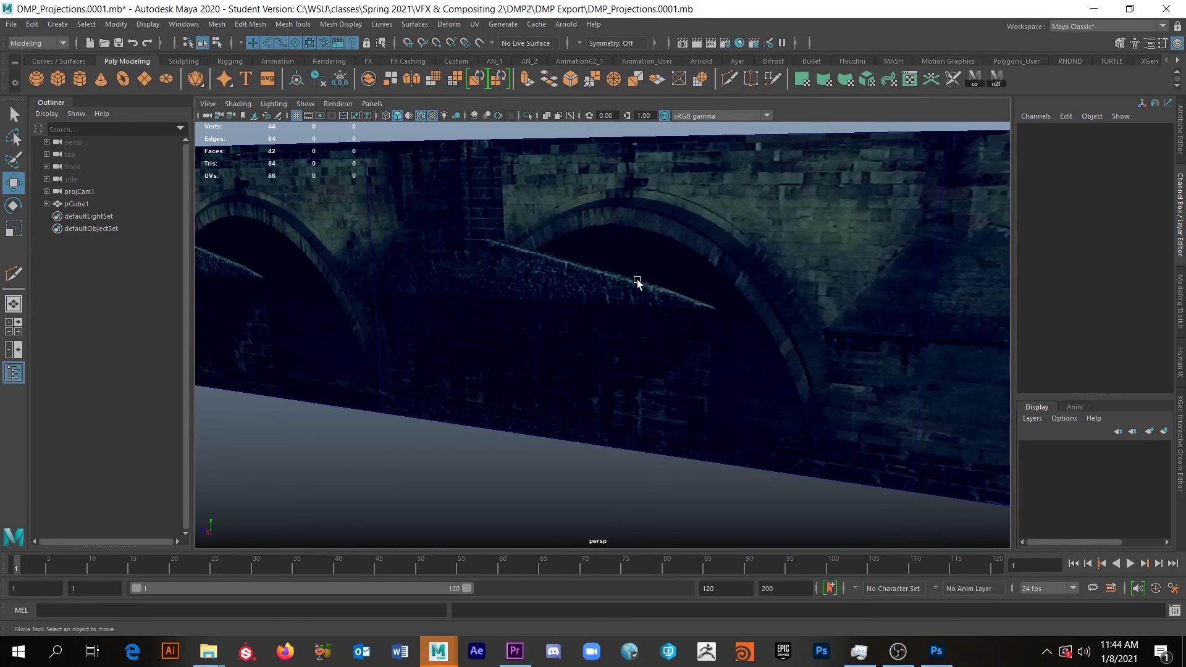
left_click_drag(571, 256, 659, 361, "alt")
left_click_drag(582, 307, 539, 265, "alt")
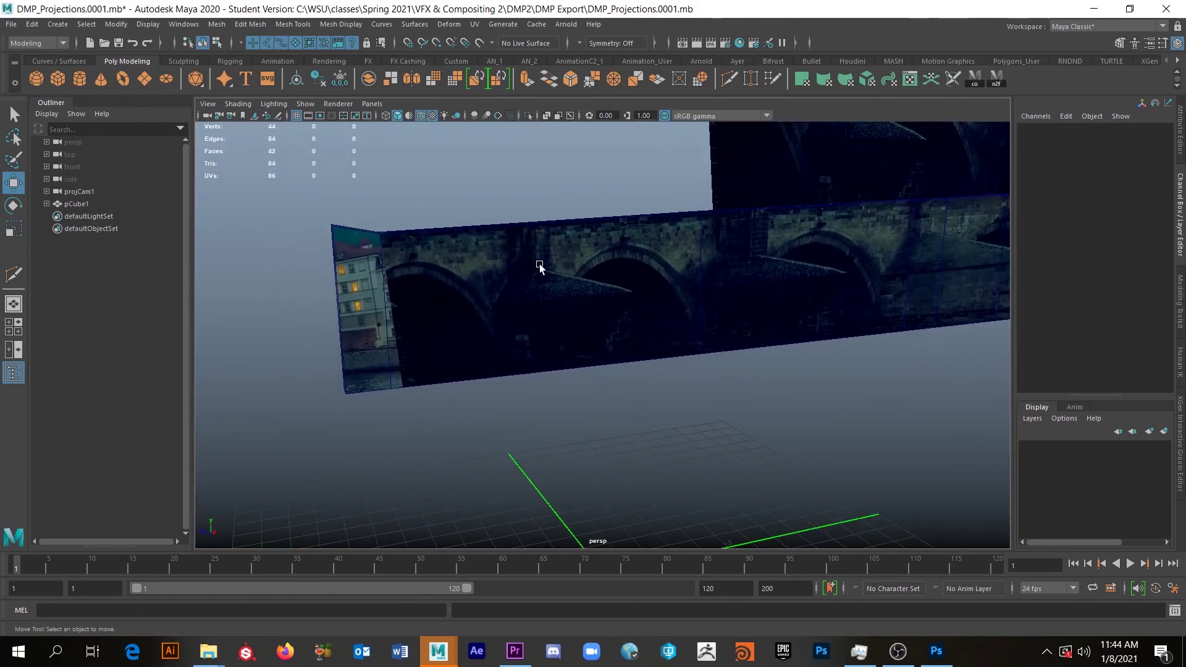
scroll(632, 396, "up", 5)
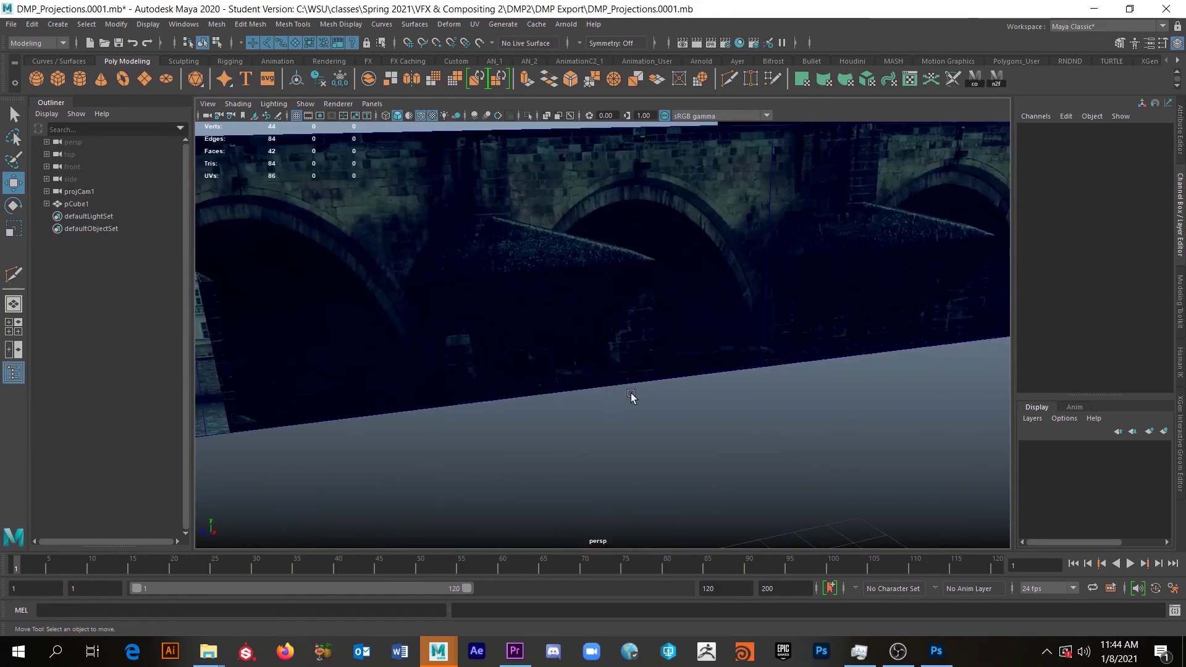
left_click_drag(639, 400, 595, 373, "alt")
scroll(661, 395, "down", 5)
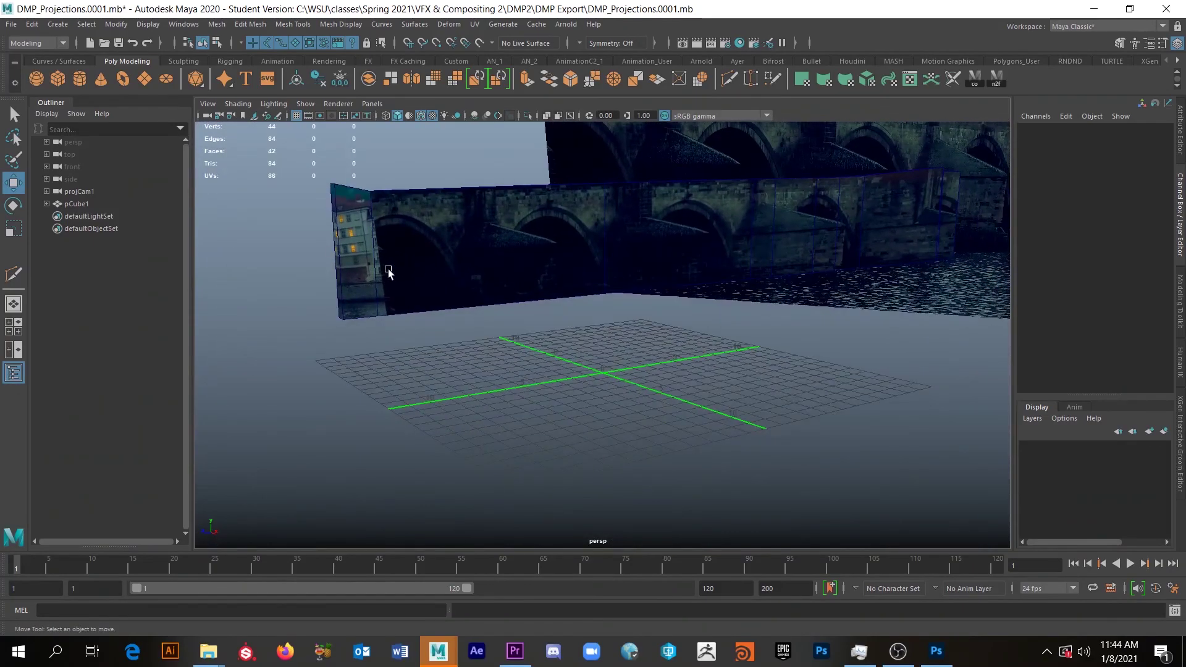
Step: Create a polygon cube, place its pivot at its base, snap it onto the grid and freeze its transformations
left_click(57, 78)
scroll(637, 437, "up", 3)
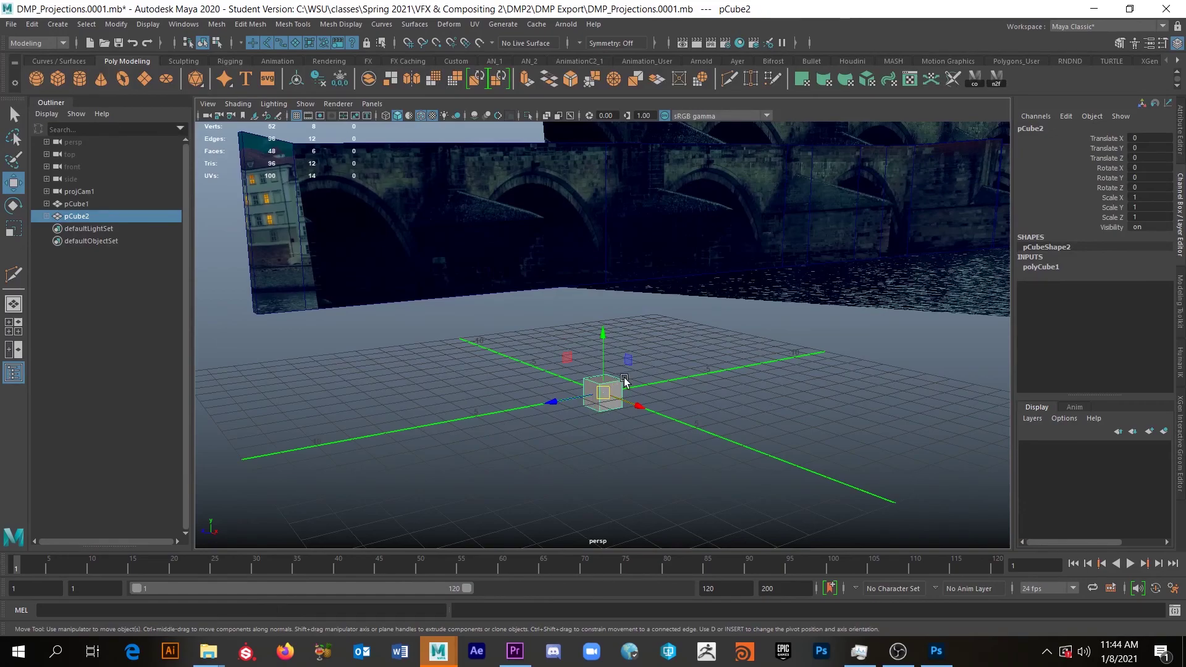
key("d")
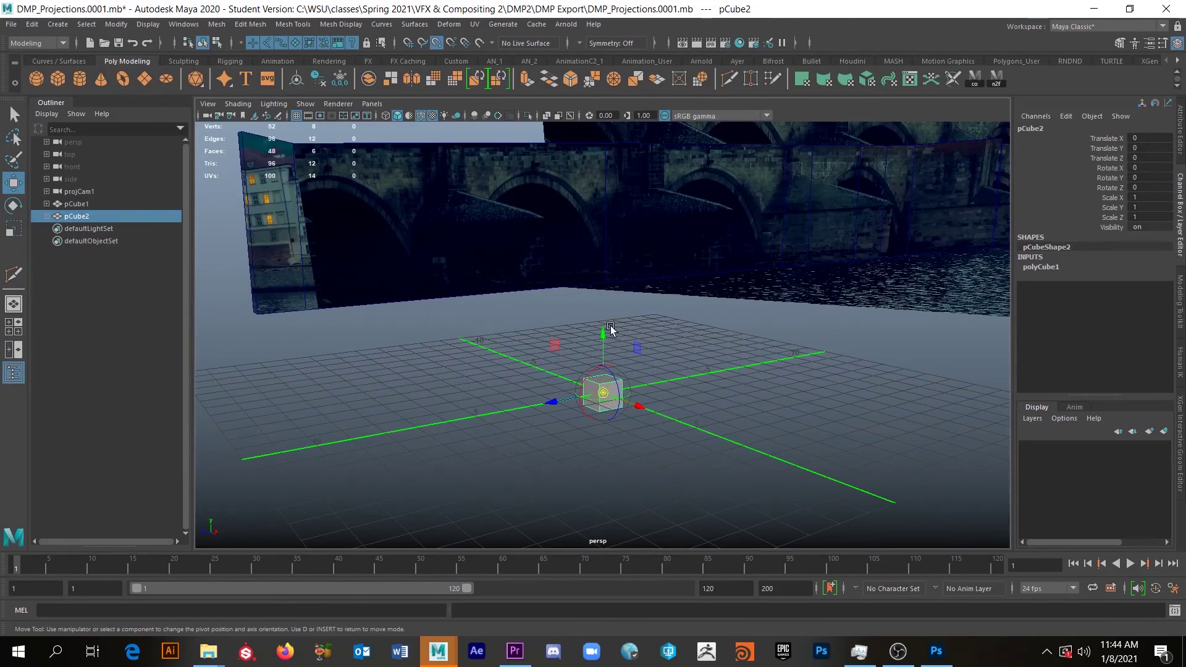
left_click_drag(605, 333, 610, 434)
key("d")
mouse_move(611, 364)
left_mouse_down()
mouse_move(605, 296)
mouse_move(608, 384)
left_mouse_up()
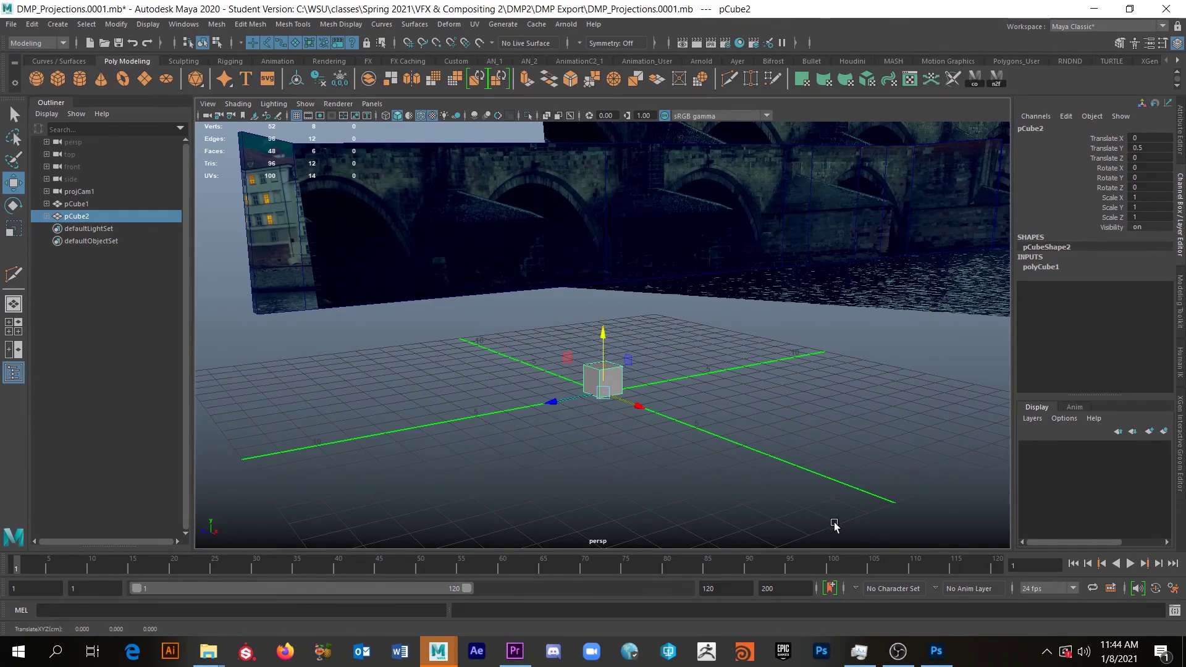
left_click(342, 80)
Step: Snap pCube2's pivot to its wall-facing side and move the cube against the bridge wall at Translate X -24.38
left_click_drag(683, 432, 852, 389, "alt")
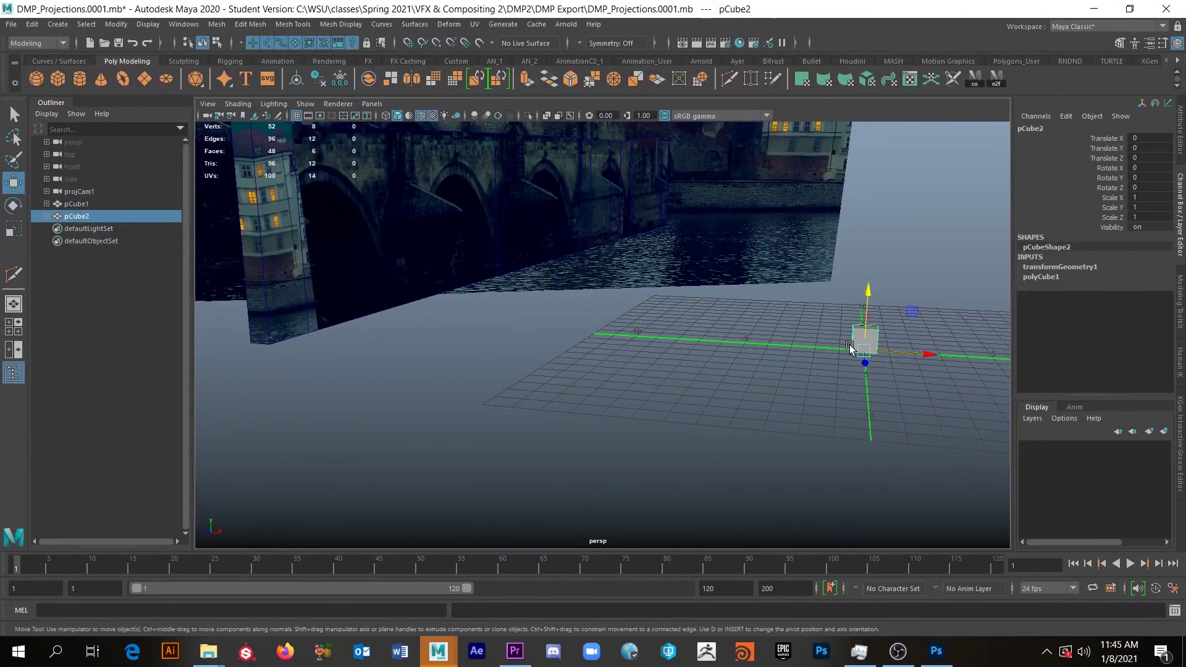
key("d")
key("v")
left_click_drag(931, 357, 840, 356)
key("d")
key("v")
left_click_drag(918, 353, 605, 349)
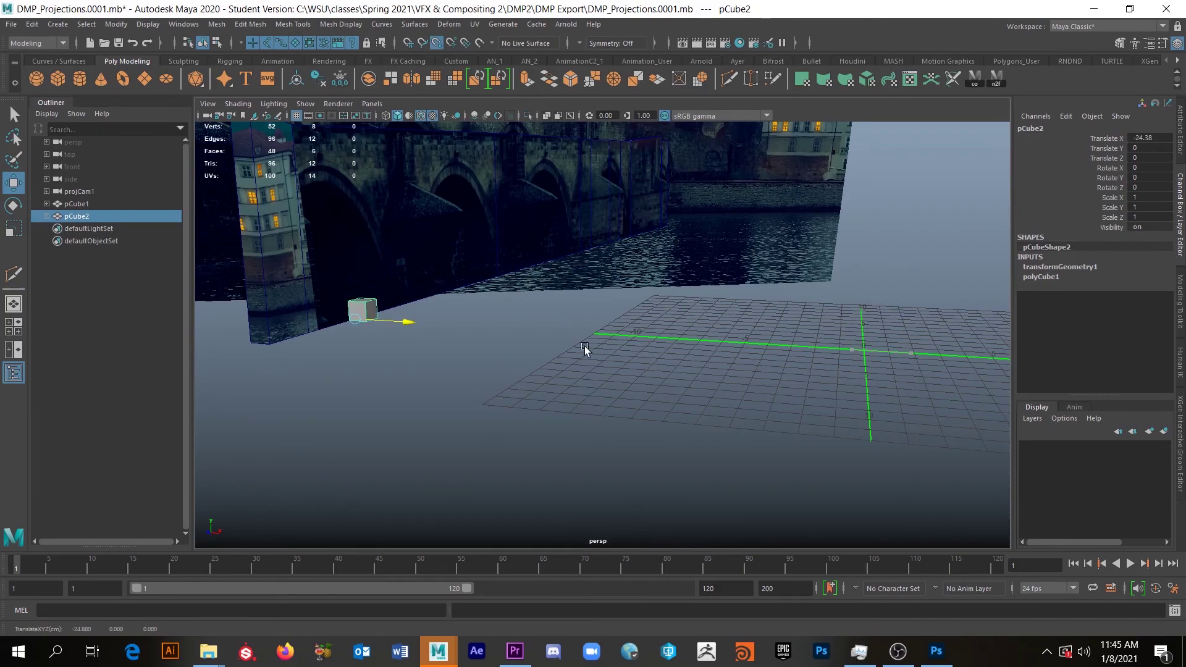
Step: Assign the projCam1_SHDR surface shader to pCube2 through Hypershade, and close Hypershade
left_click_drag(367, 232, 617, 416, "alt")
right_click_drag(616, 416, 737, 422, "alt")
left_click_drag(737, 421, 730, 418, "alt")
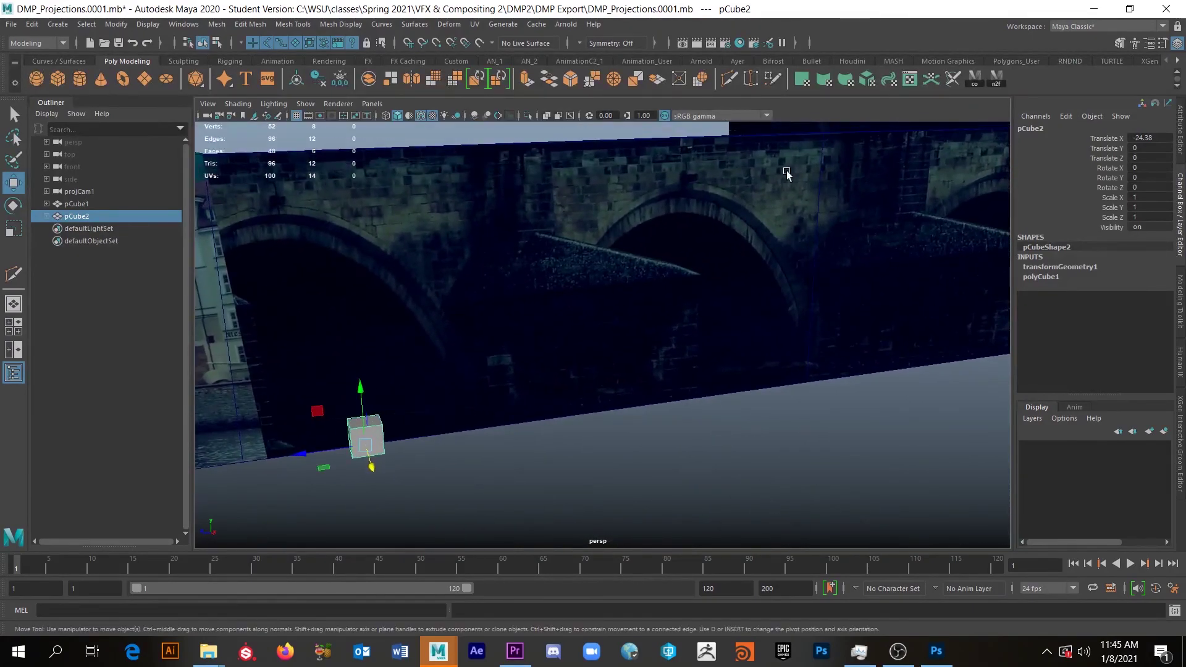
left_click(739, 44)
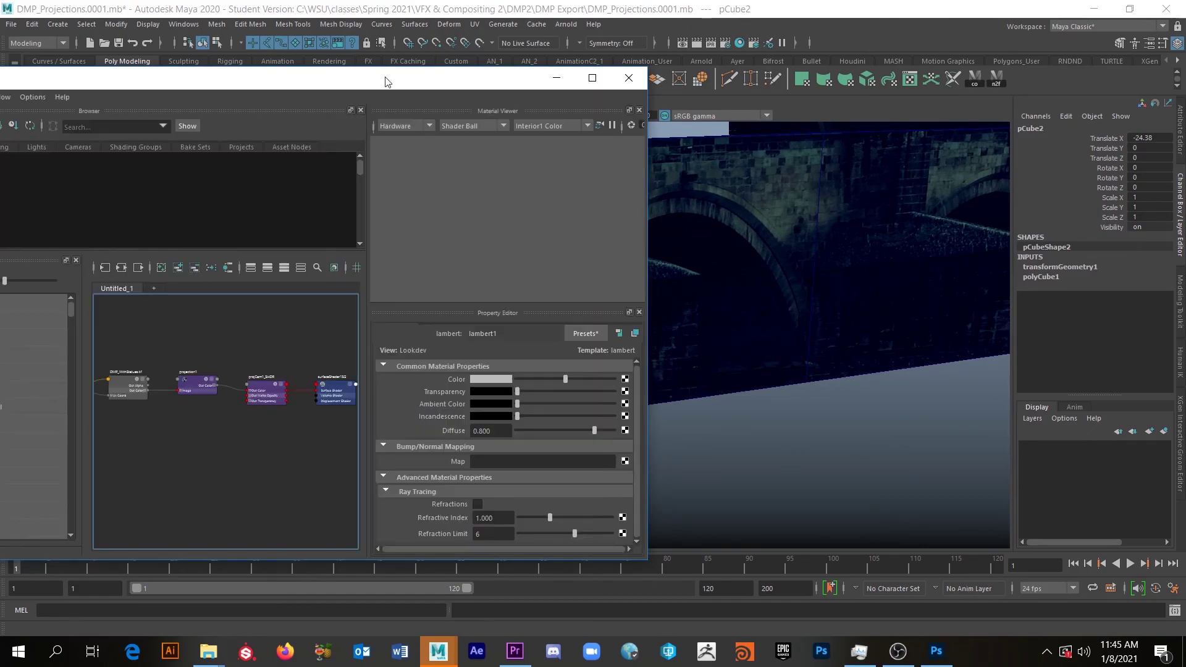
left_click_drag(281, 87, 966, 121)
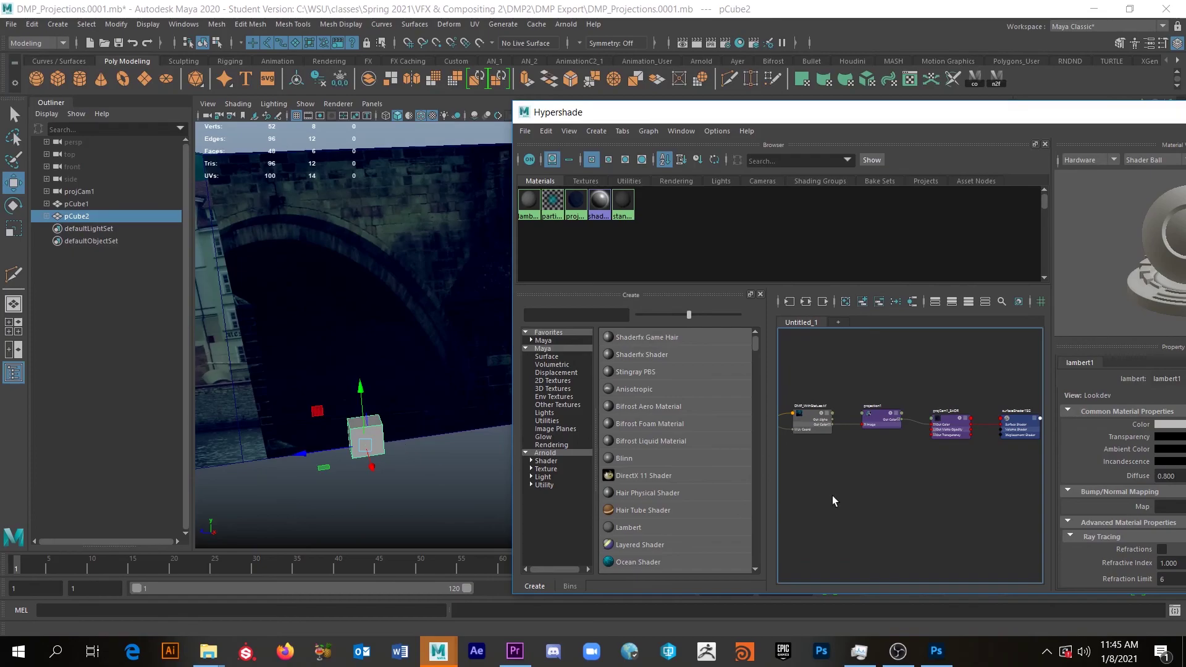
middle_click_drag(597, 444, 375, 438)
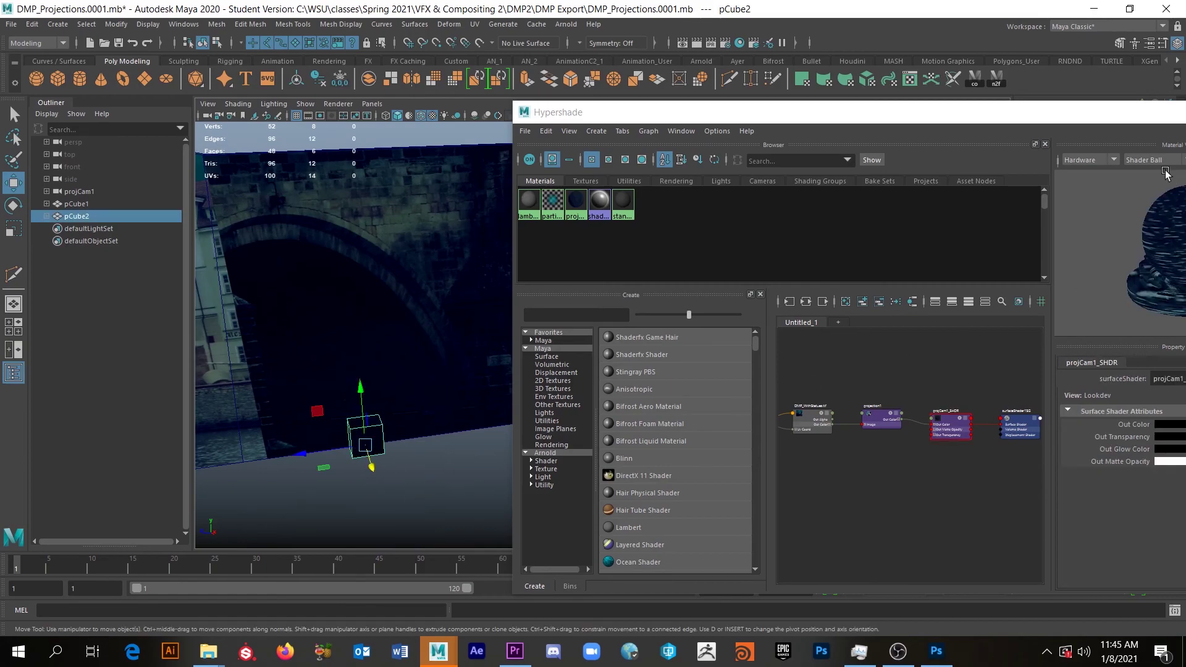
left_click_drag(1100, 121, 641, 104)
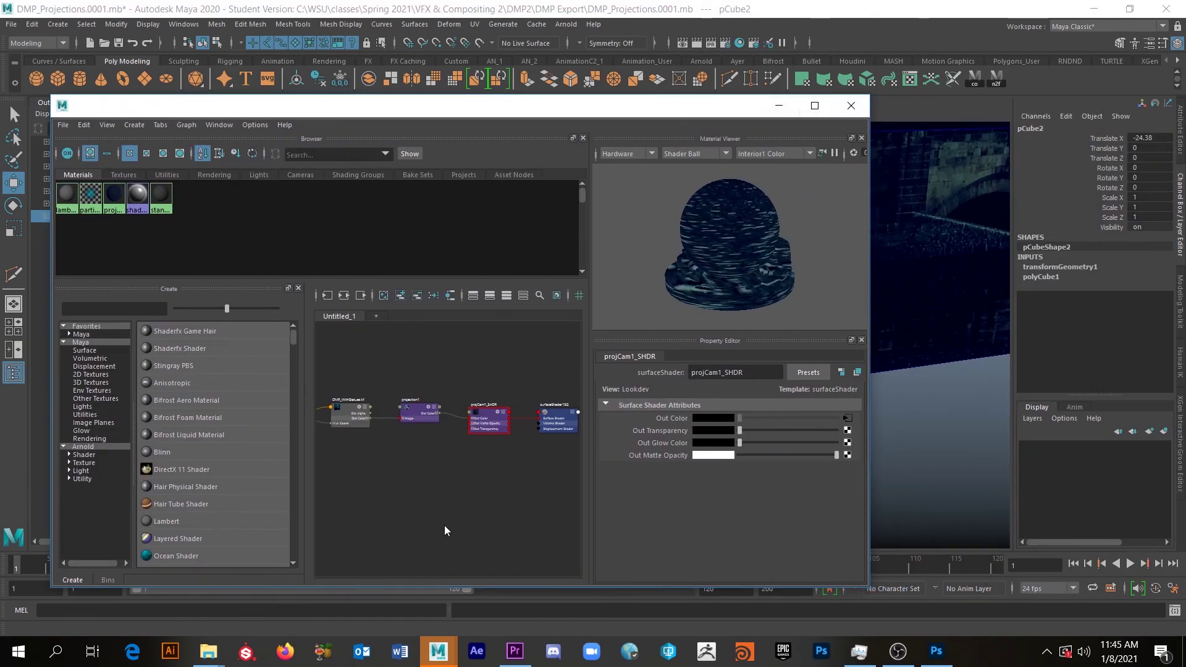
left_click(860, 98)
Step: Slide pCube2 along the wall to Translate Z -5.983 at the first pier and stretch it vertically to Scale Y 4.874
left_click_drag(303, 459, 487, 461)
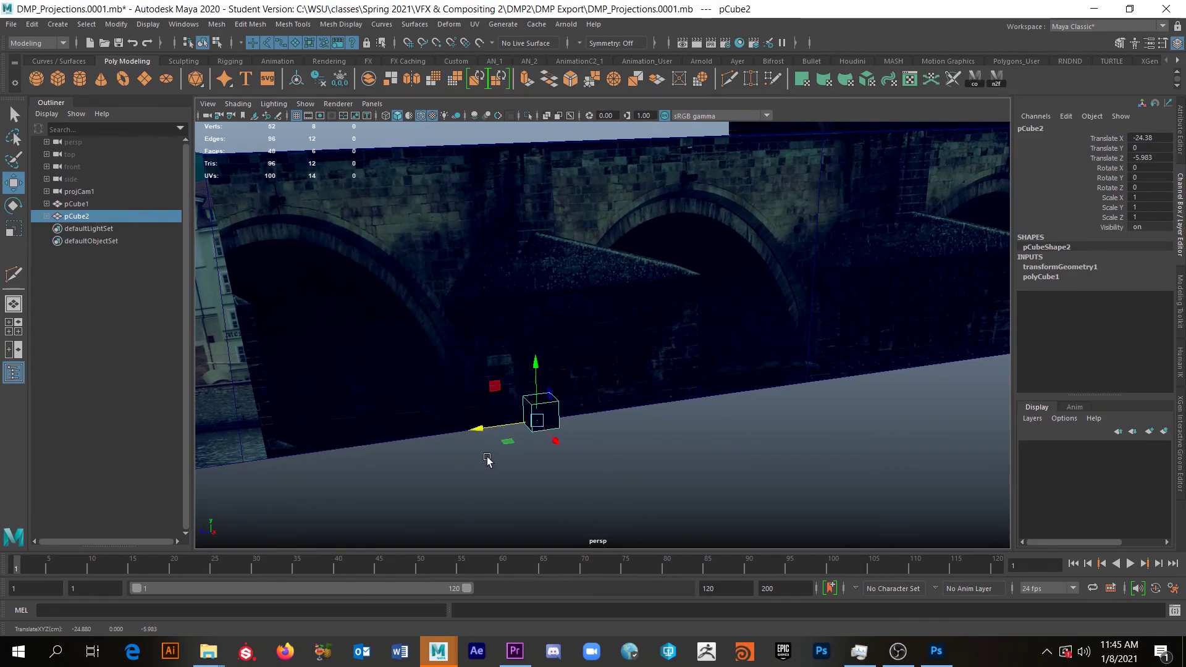
key("r")
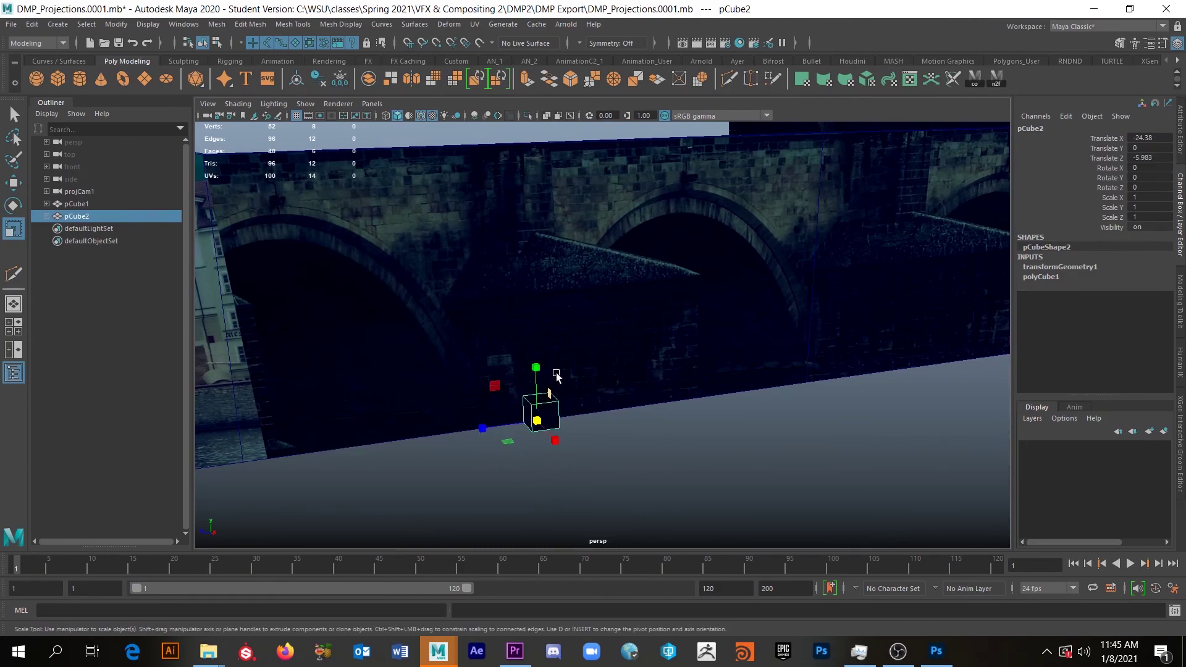
left_click_drag(539, 374, 532, 144)
left_click_drag(532, 144, 903, 396, "alt")
Step: Extend pCube2 out from the wall and up over the pier's sloped cap, to Scale X 6.246 and Scale Y 6.801
key("f")
left_click_drag(853, 453, 795, 454, "alt")
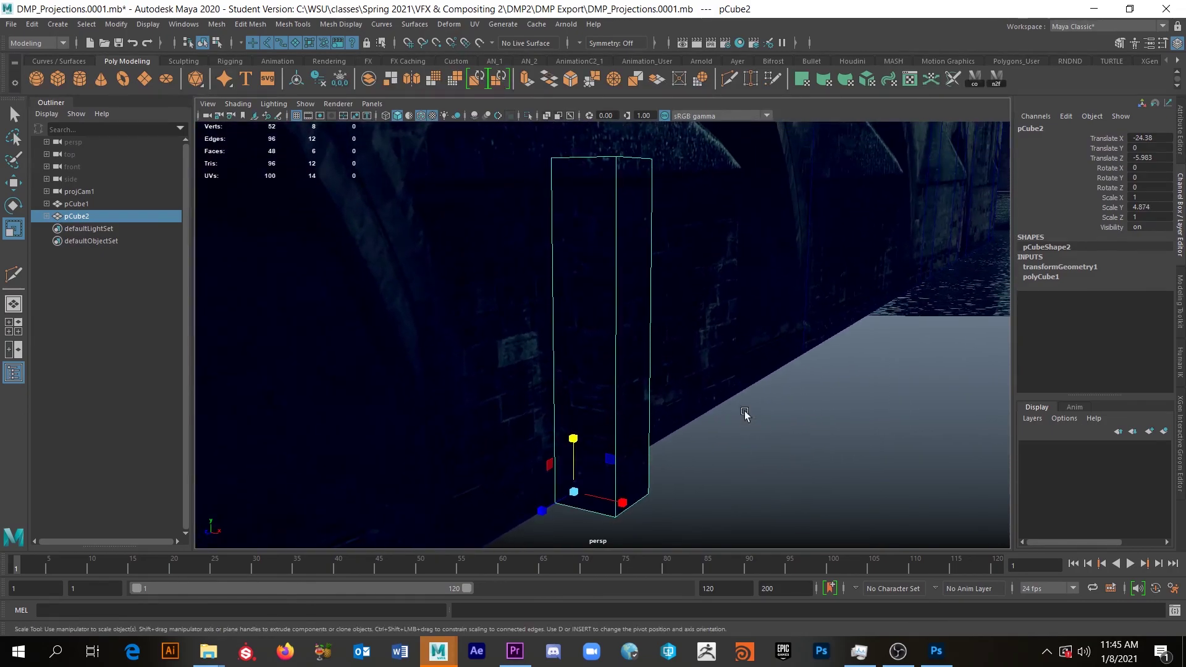
scroll(754, 419, "down", 3)
left_click_drag(580, 394, 586, 374)
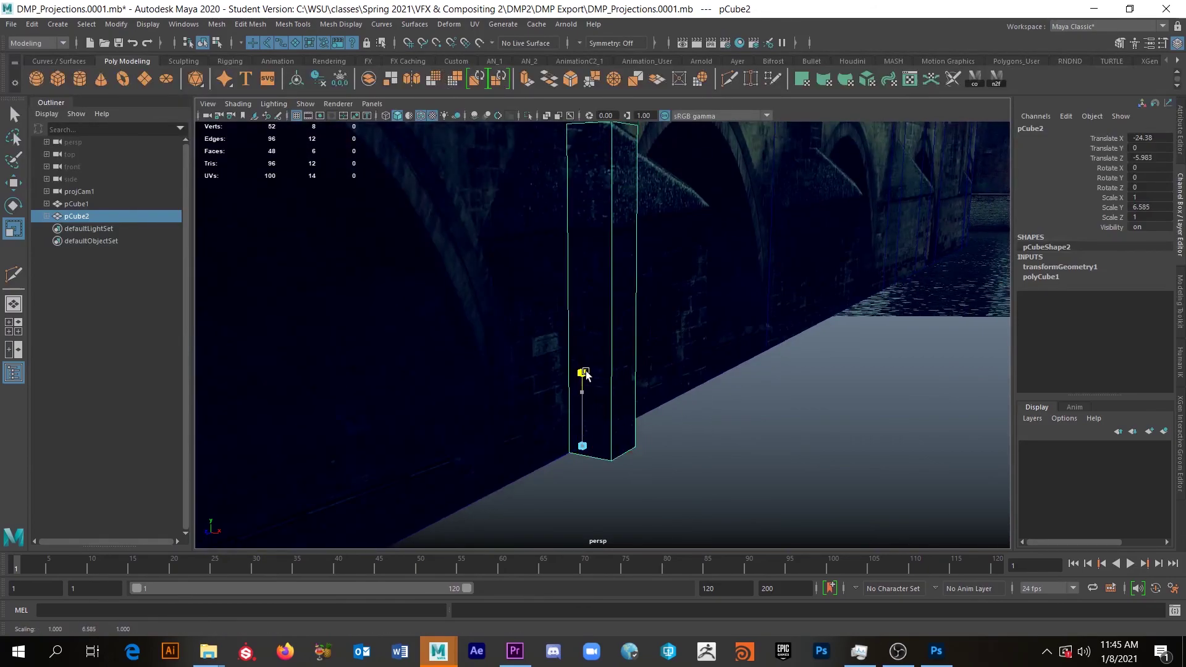
left_click_drag(634, 454, 930, 496)
scroll(836, 424, "down", 2)
left_click_drag(593, 378, 593, 377)
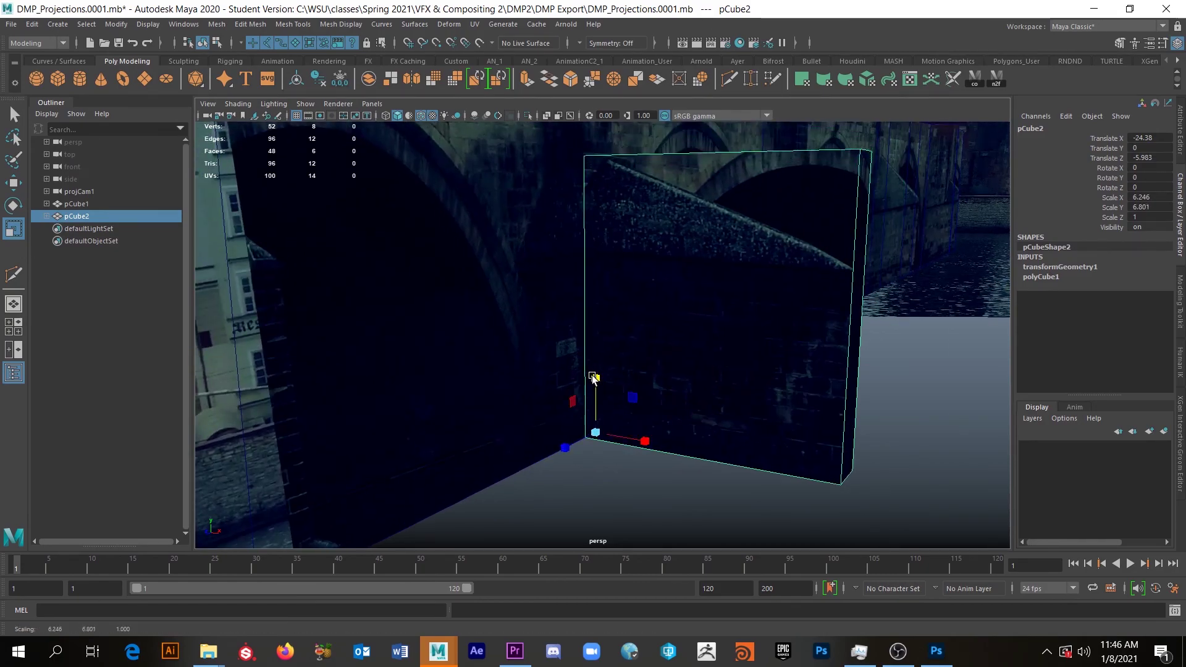
Step: Shape pCube2 into a wedge by moving its far outer vertical edge to meet the neighbouring one and pulling a wall-side vertical edge outward along the wall
left_click_drag(599, 433, 503, 448, "alt")
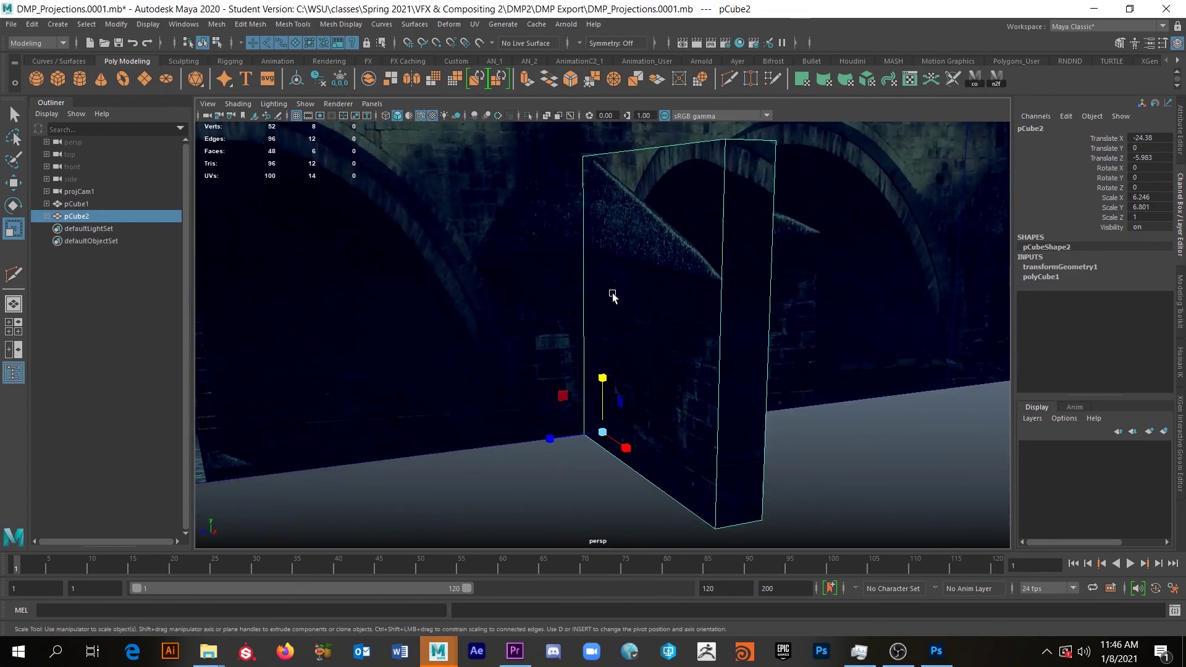
mouse_move(673, 347)
left_mouse_down("alt")
mouse_move(720, 353)
mouse_move(680, 360)
mouse_move(755, 360)
mouse_move(669, 358)
left_mouse_up("alt")
right_click_drag(716, 321, 727, 276)
left_click(725, 321)
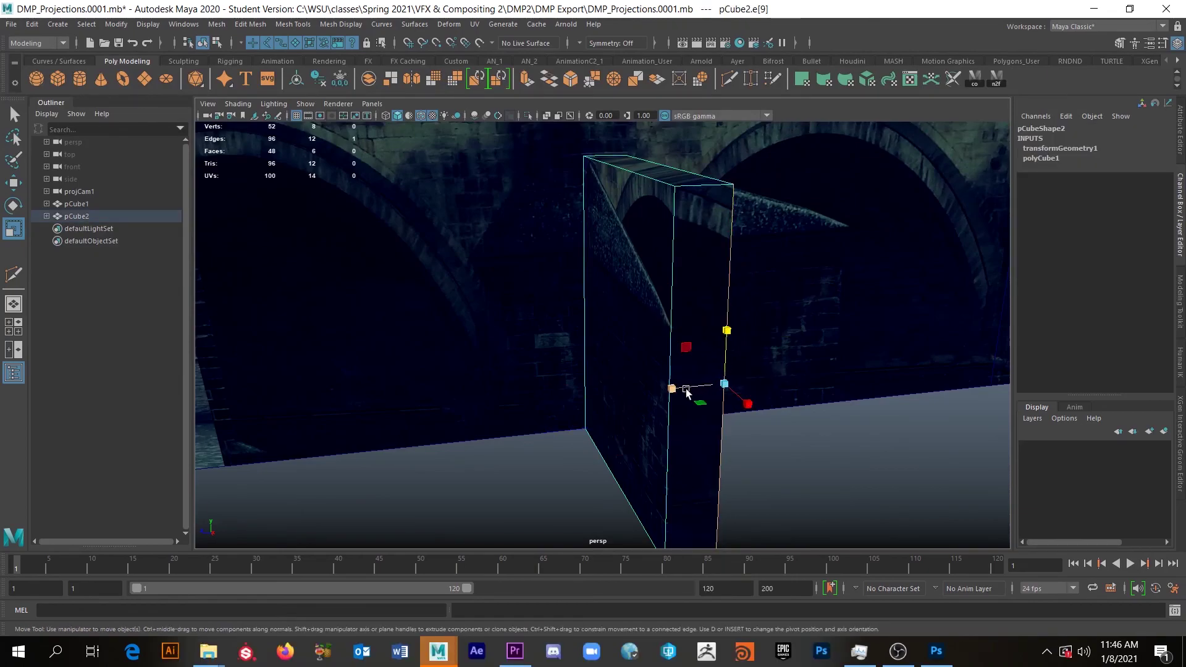
key("w")
left_click_drag(667, 389, 628, 395)
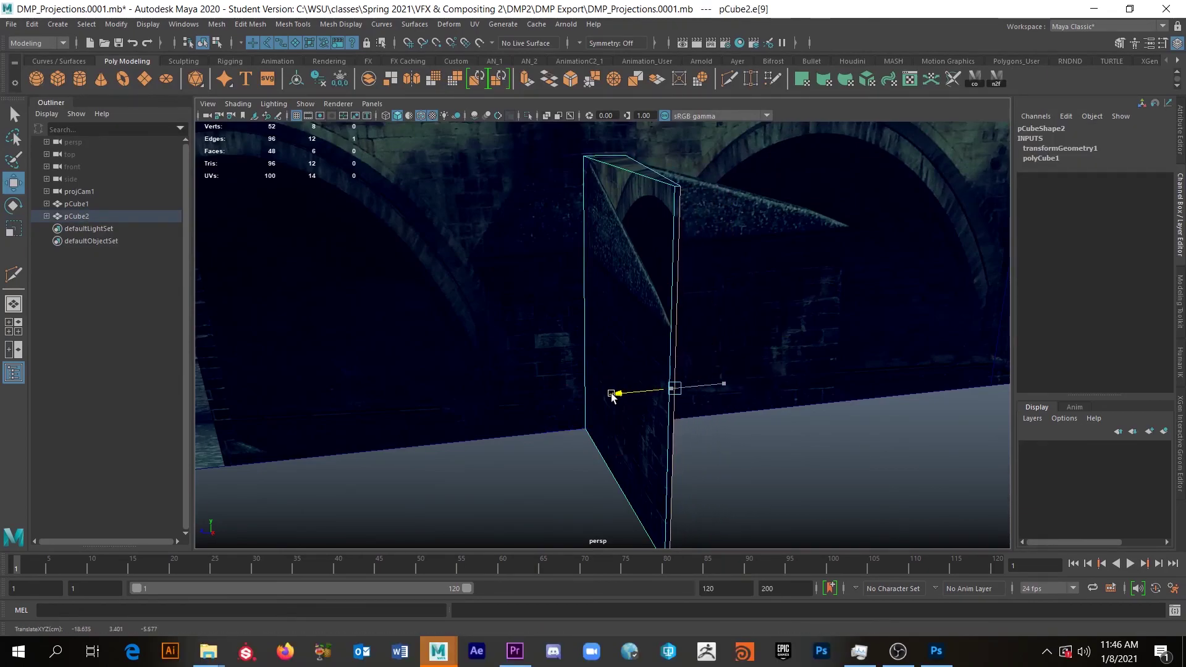
left_click_drag(610, 396, 609, 395)
mouse_move(609, 395)
left_mouse_down("alt")
mouse_move(588, 389)
mouse_move(615, 383)
left_mouse_up("alt")
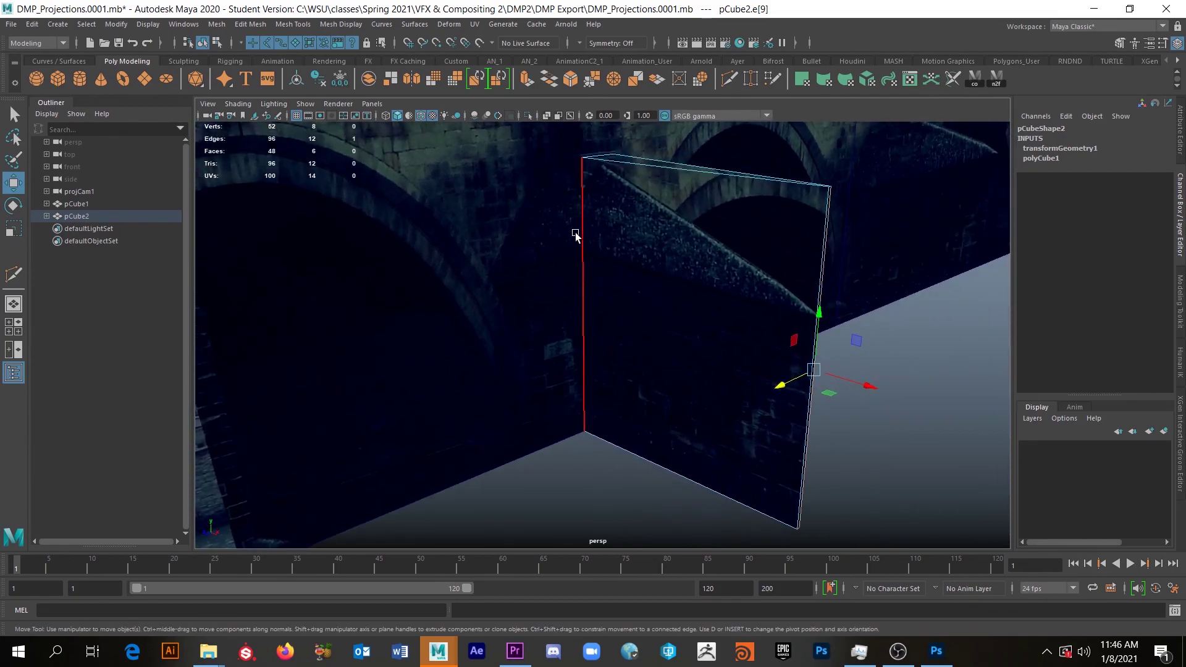
left_click_drag(536, 314, 420, 320)
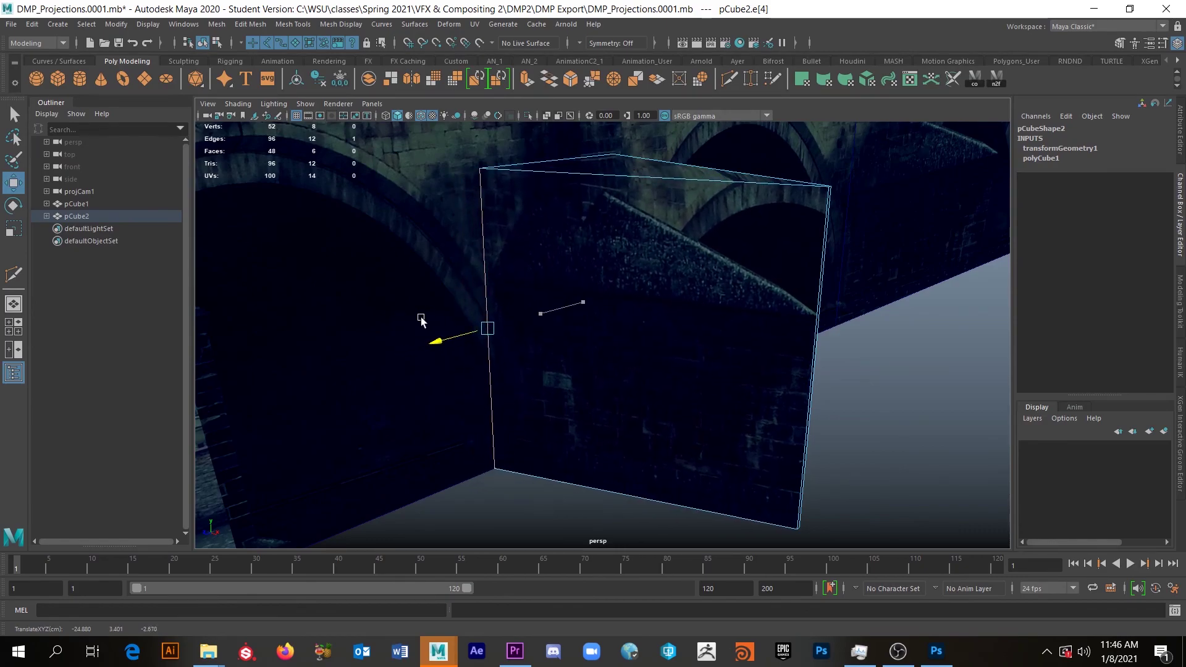
Step: Cut an edge loop around pCube2 at the base of the pier's sloped cap, meeting the cap's low outer corner
mouse_move(598, 299)
left_mouse_down("alt")
mouse_move(591, 322)
mouse_move(588, 302)
mouse_move(620, 310)
mouse_move(614, 317)
mouse_move(605, 291)
left_mouse_up("alt")
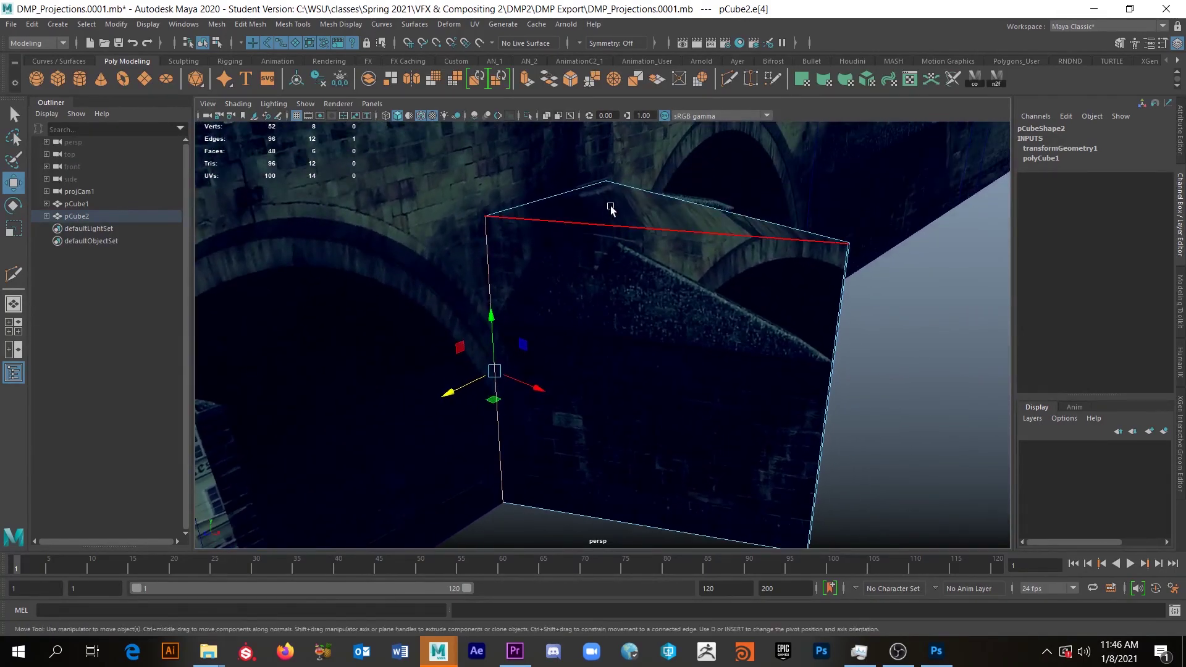
left_click_drag(653, 375, 626, 338, "alt")
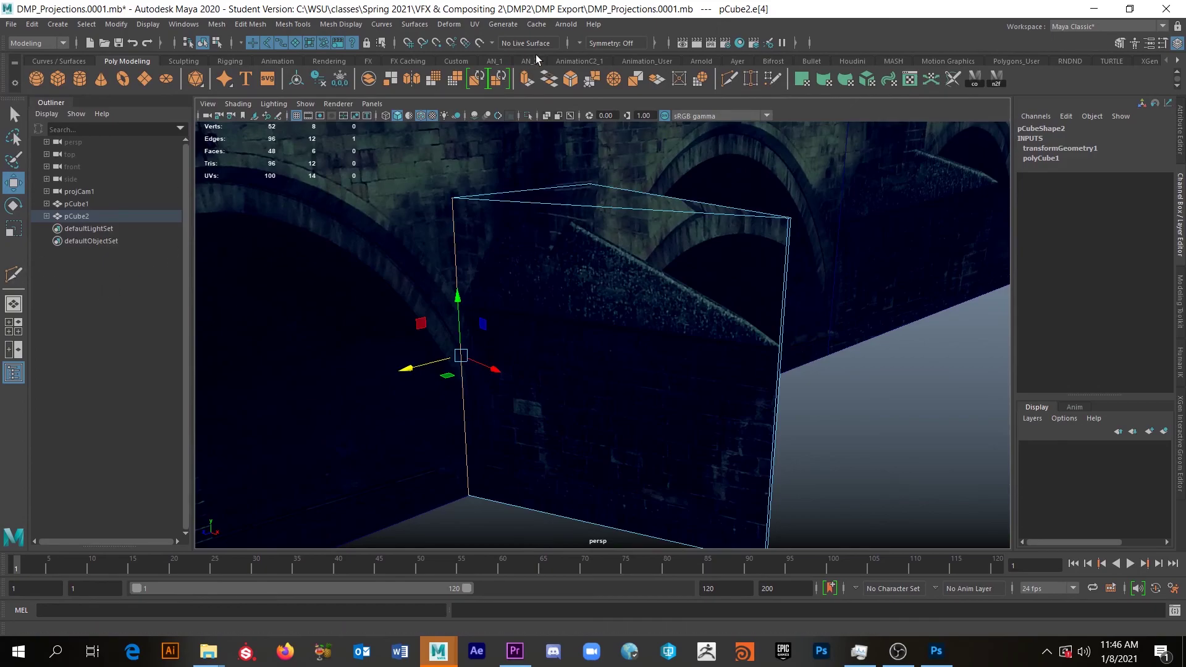
left_click(729, 78)
left_click(458, 307)
left_click(590, 281)
left_click(780, 346)
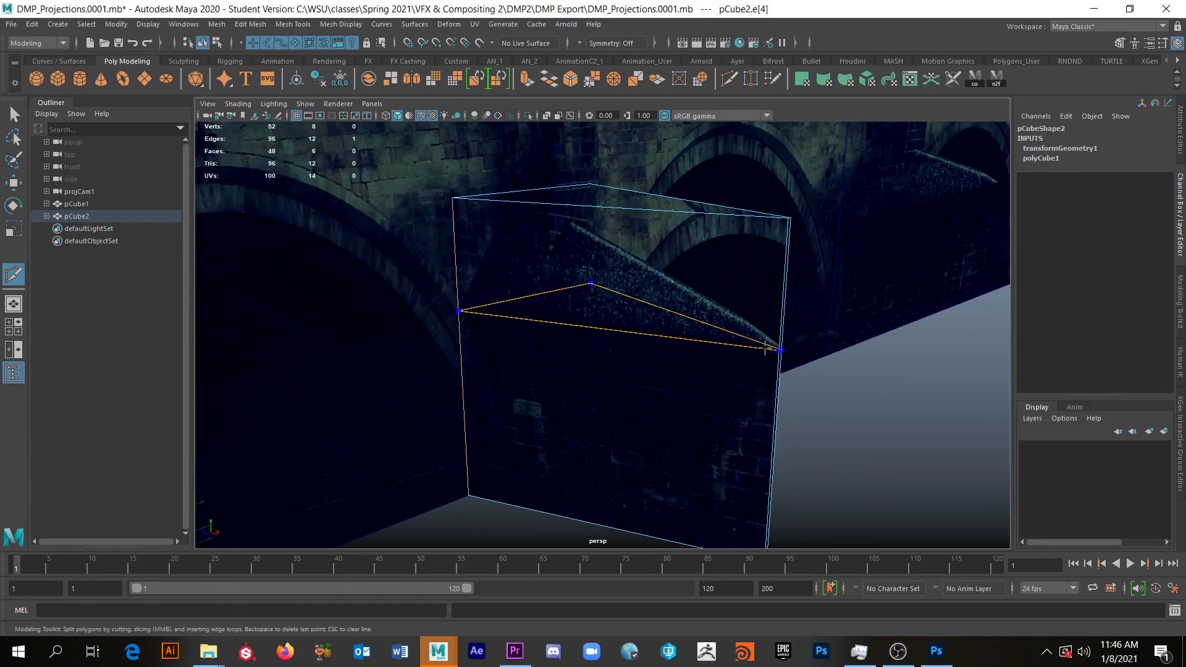
key("Return")
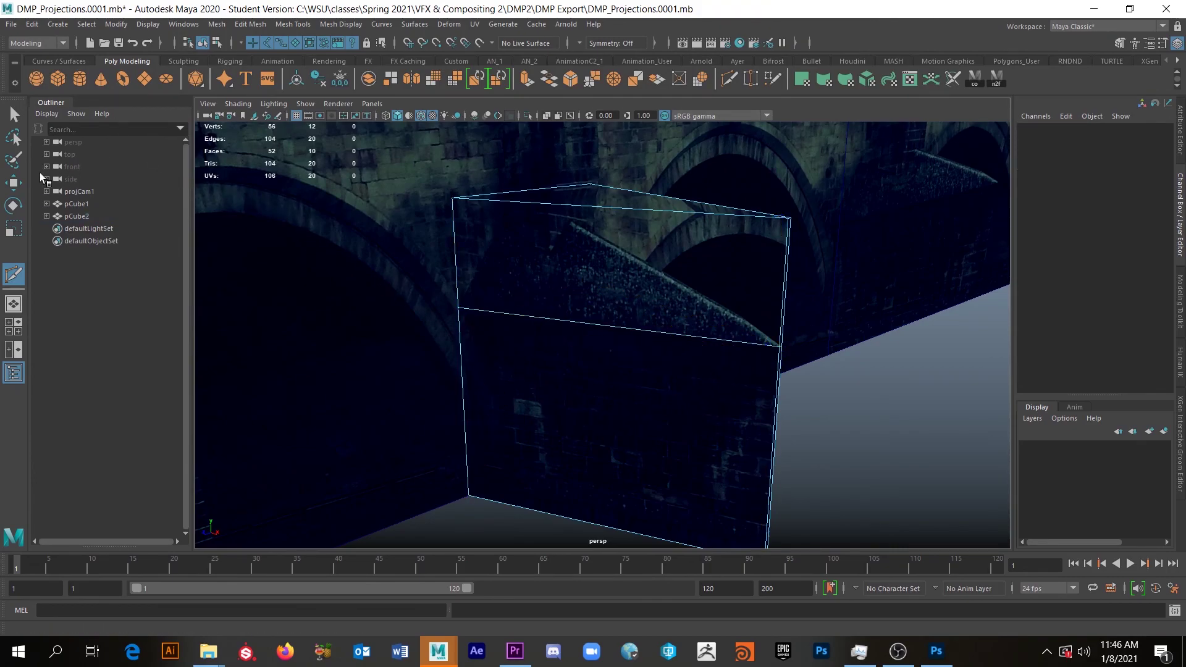
Step: Scale pCube2's wall-side top edge narrower along the wall to start tapering the cap
left_click(13, 182)
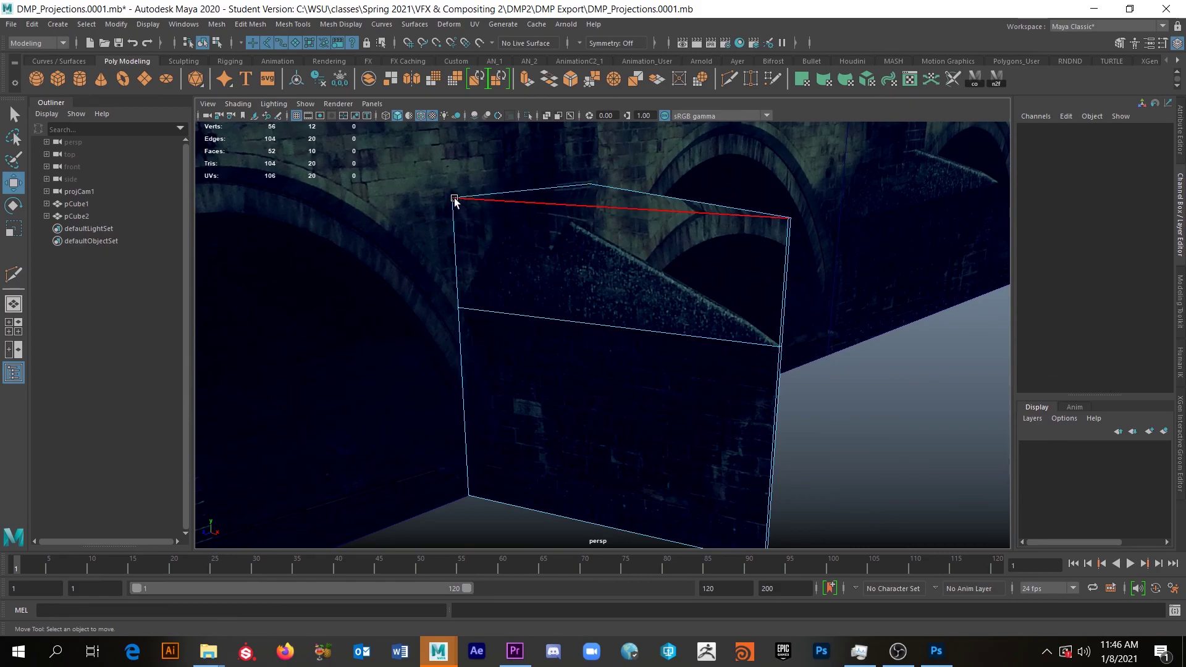
left_click_drag(454, 200, 496, 186, "alt")
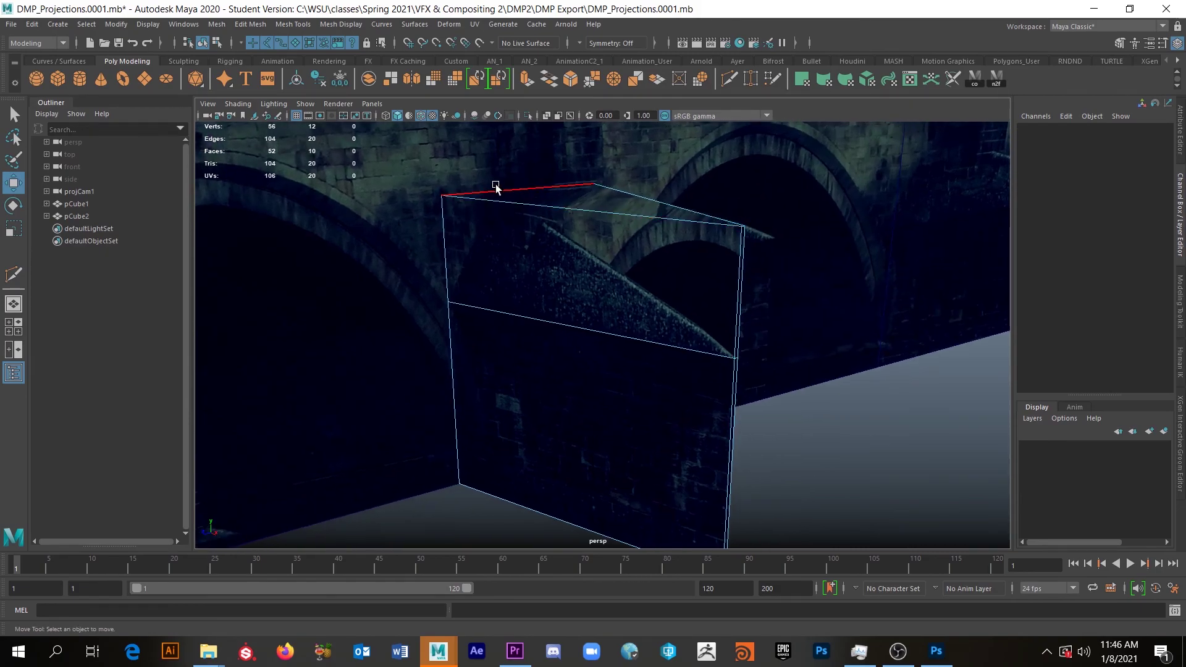
left_click(488, 191)
key("r")
left_click_drag(470, 196, 505, 192)
scroll(488, 220, "up", 3)
left_click_drag(466, 246, 503, 291, "alt")
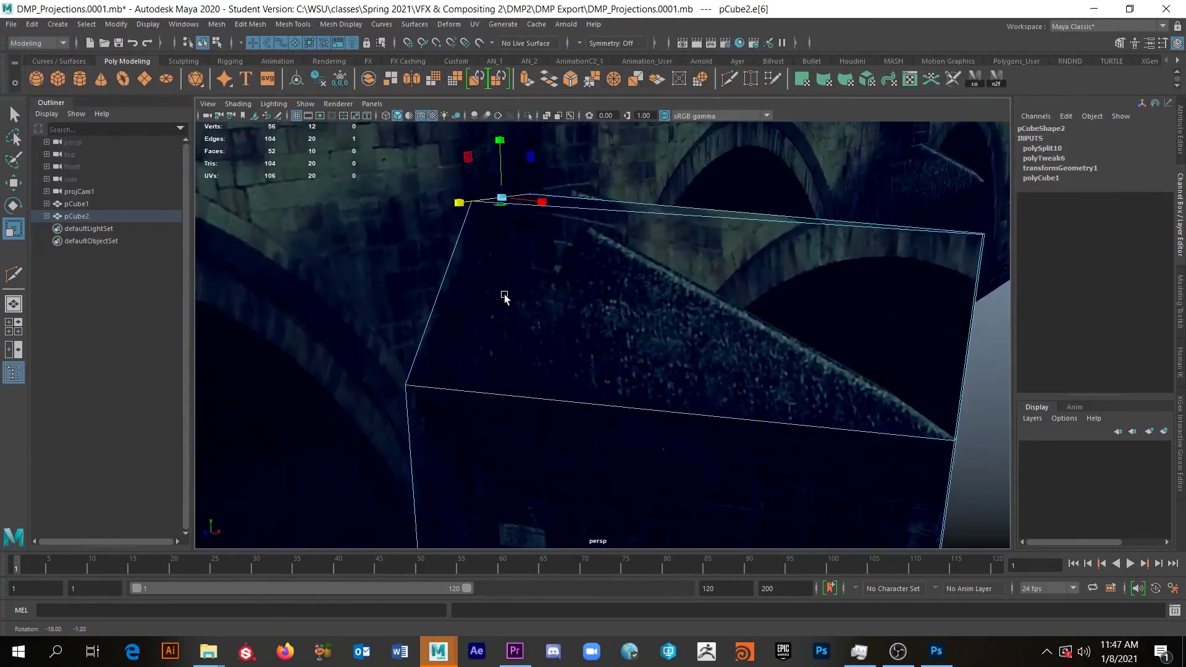
left_click(503, 198)
middle_click_drag(557, 220, 485, 217)
Step: Lower pCube2's outer top edge to the cut loop so the cap slopes down from the wall
left_click_drag(732, 324, 628, 279, "alt")
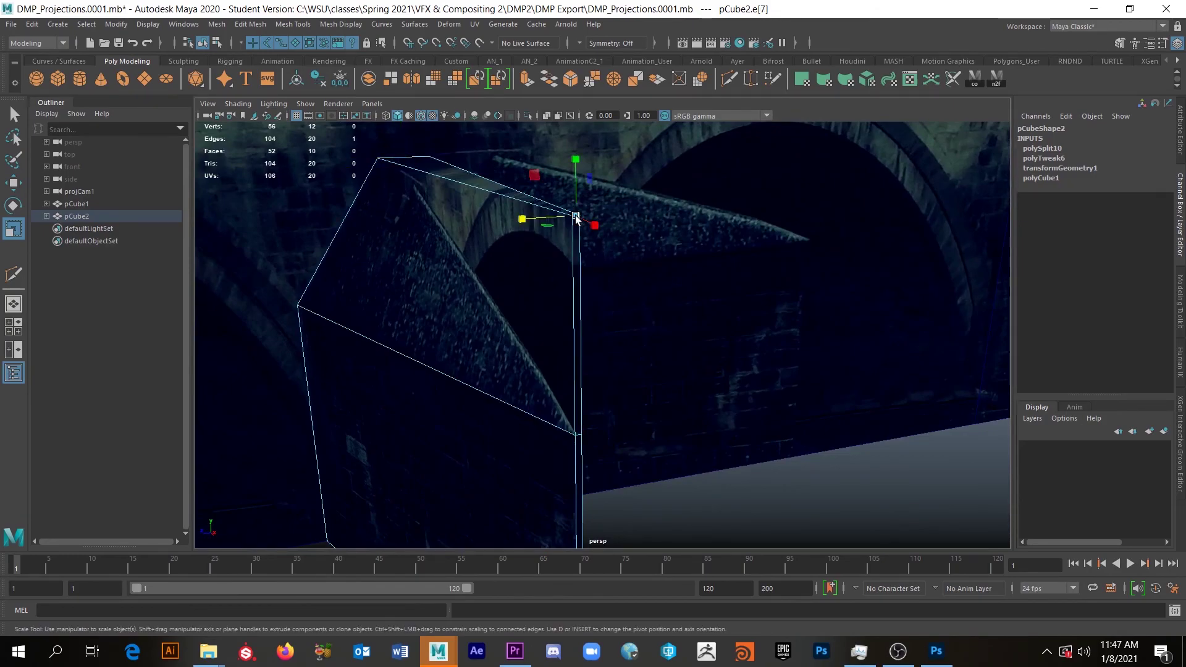
key("w")
left_click_drag(588, 290, 643, 270, "alt")
left_click_drag(805, 141, 432, 257)
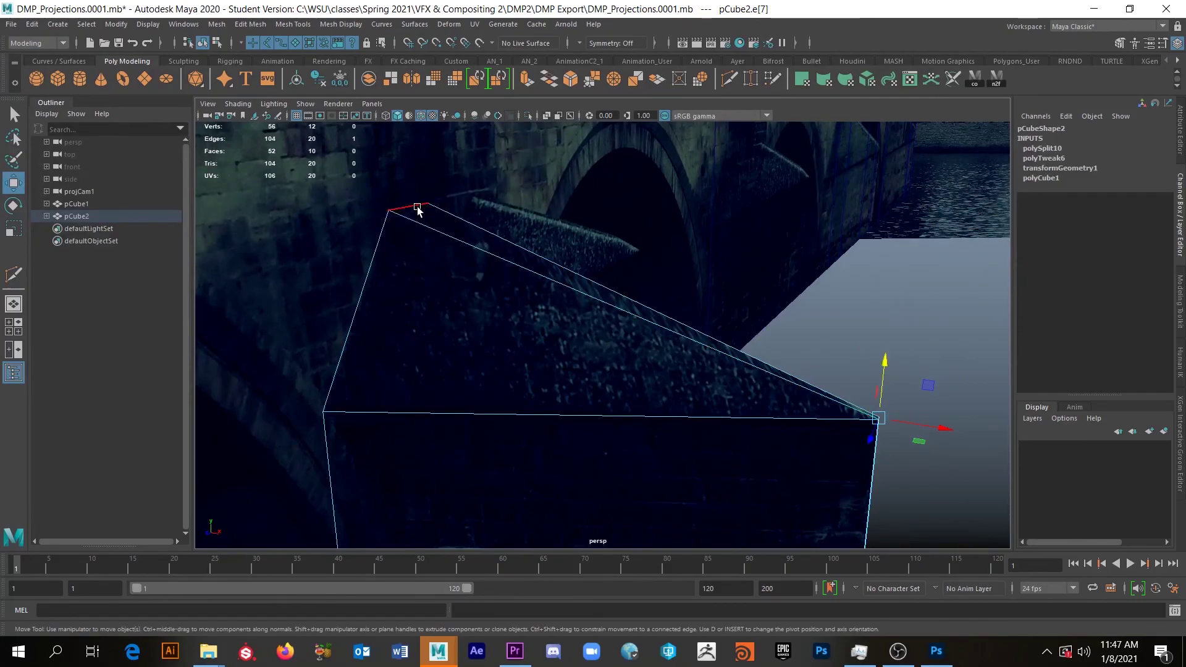
Step: Align the cap's wall-side top edge with the projected ridge and scale it along the wall into a peak
left_click_drag(418, 174, 495, 265)
left_click_drag(447, 193, 580, 198)
left_click_drag(483, 213, 465, 206)
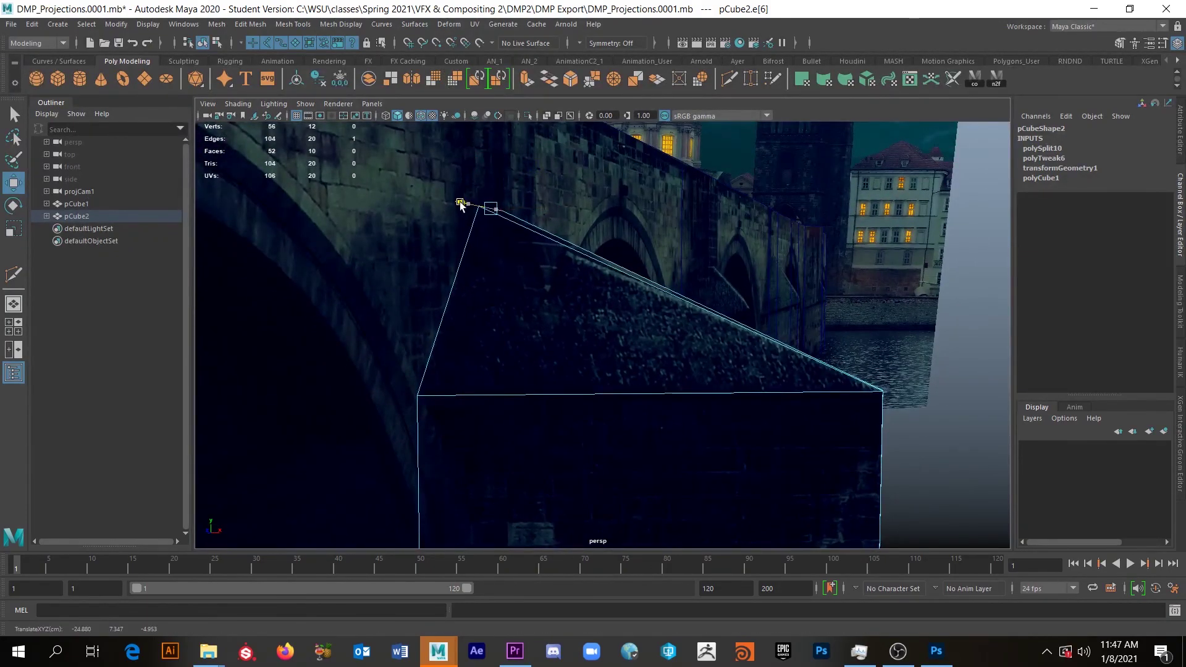
mouse_move(499, 160)
left_mouse_down()
mouse_move(490, 180)
mouse_move(492, 162)
left_mouse_up()
left_click_drag(544, 241, 504, 305, "alt")
key("r")
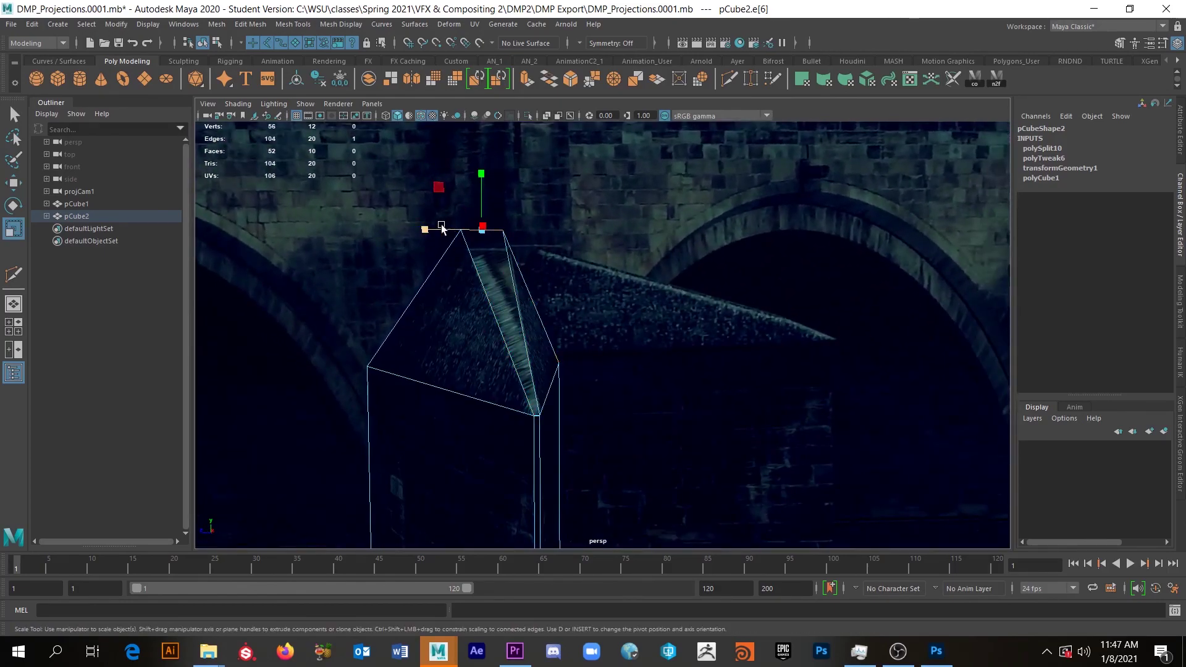
left_click_drag(425, 229, 488, 233)
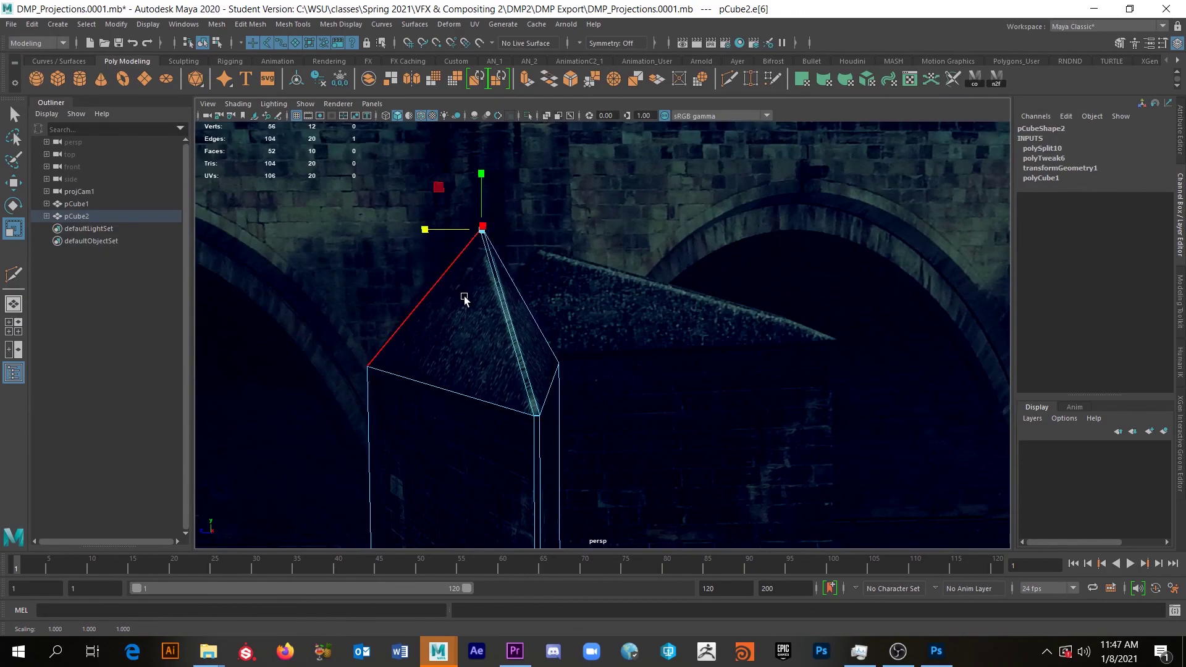
Step: Reposition the cap's peak vertically and along the wall to match the top of the projected ridge
left_click_drag(380, 295, 480, 292, "alt")
right_click_drag(480, 291, 421, 314, "alt")
mouse_move(418, 313)
left_mouse_down("alt")
mouse_move(492, 233)
mouse_move(480, 254)
mouse_move(436, 257)
mouse_move(436, 301)
mouse_move(411, 299)
left_mouse_up("alt")
right_click_drag(410, 299, 492, 260, "alt")
middle_click_drag(493, 260, 444, 266, "alt")
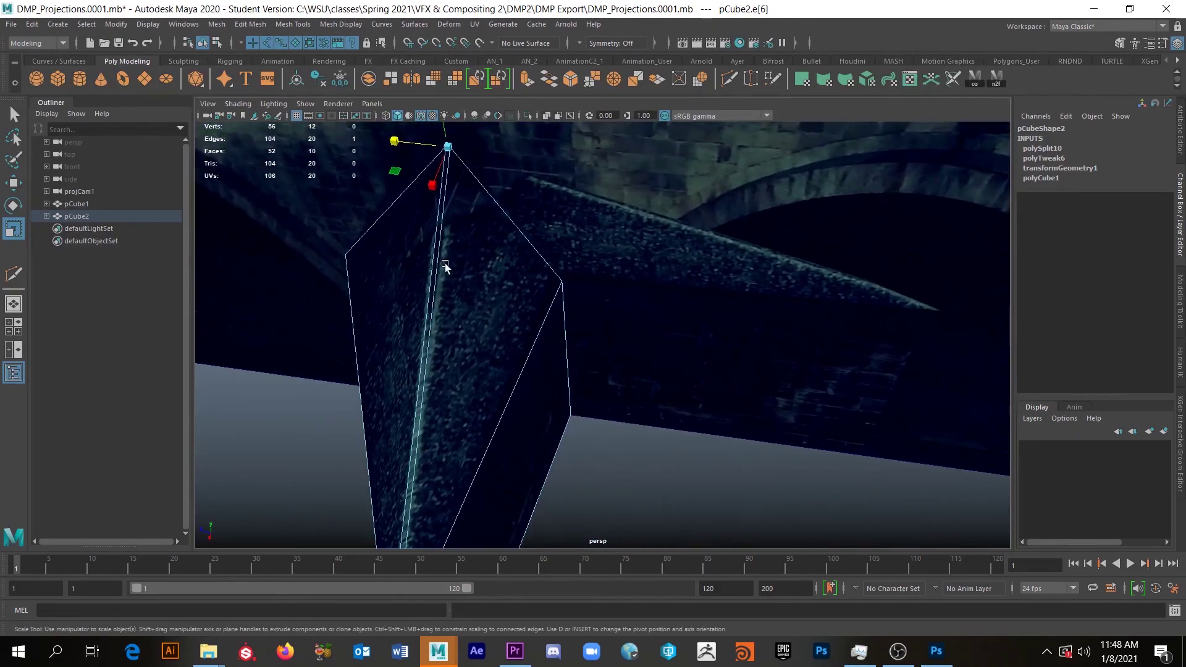
key("w")
mouse_move(468, 187)
left_mouse_down("alt")
mouse_move(517, 219)
mouse_move(484, 193)
left_mouse_up("alt")
middle_click_drag(439, 147, 513, 174)
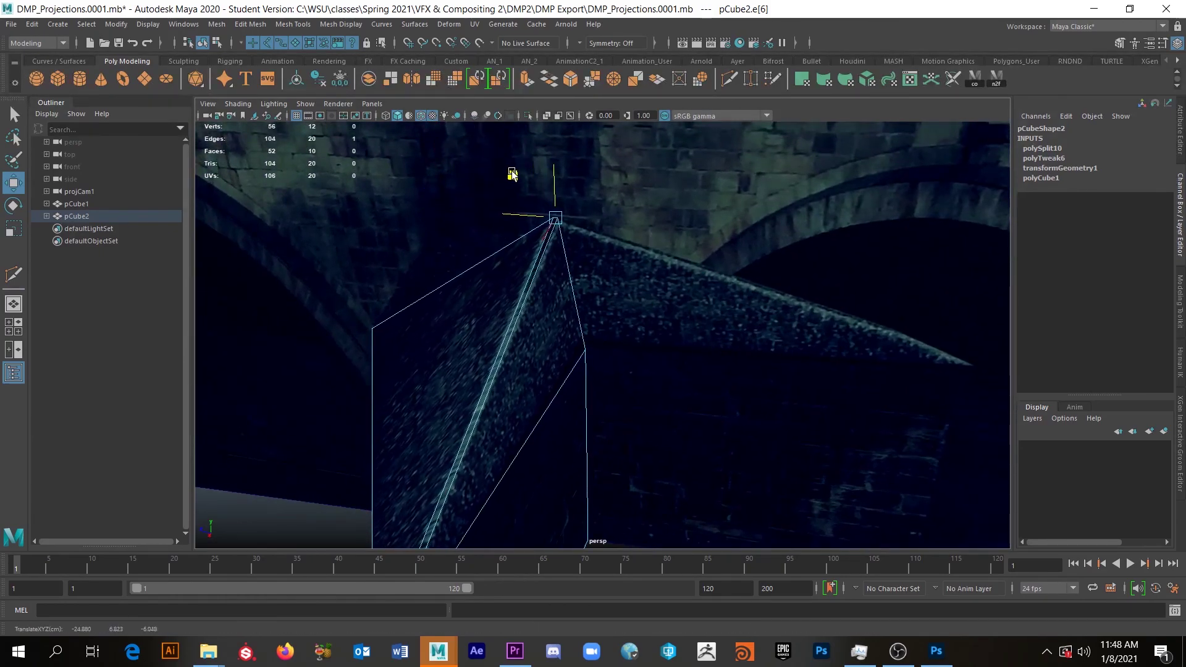
Step: Adjust pCube2's width below the cap by moving its wall-side vertical edges along the wall
left_click_drag(508, 175, 481, 393, "alt")
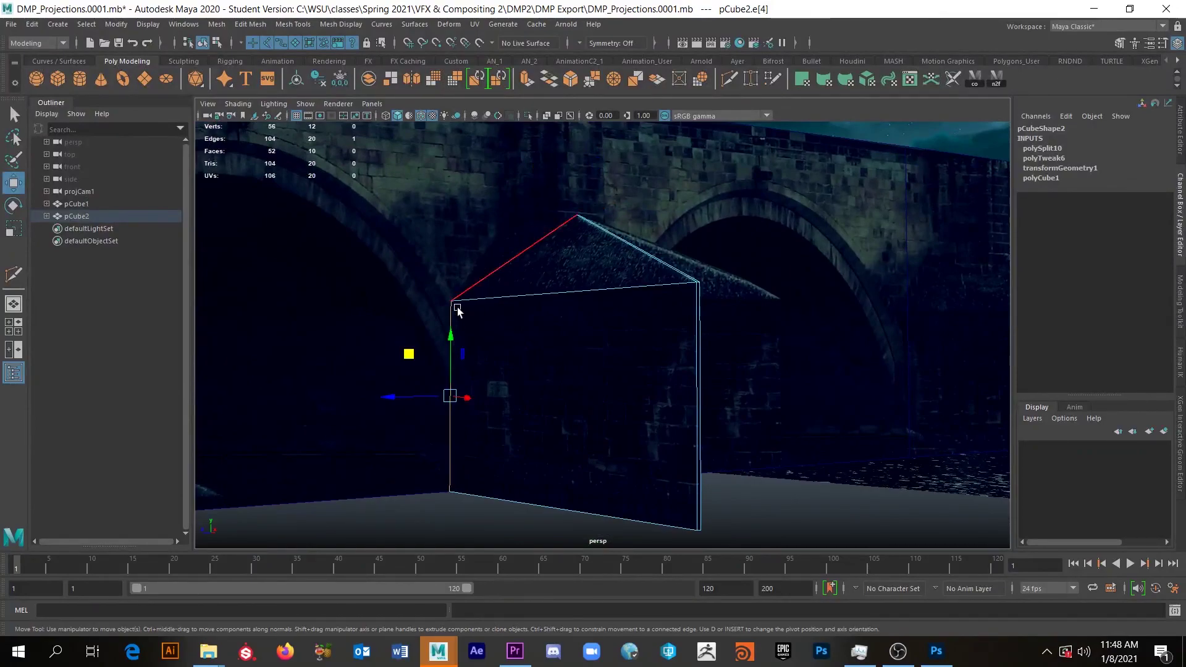
left_click_drag(393, 390, 448, 400)
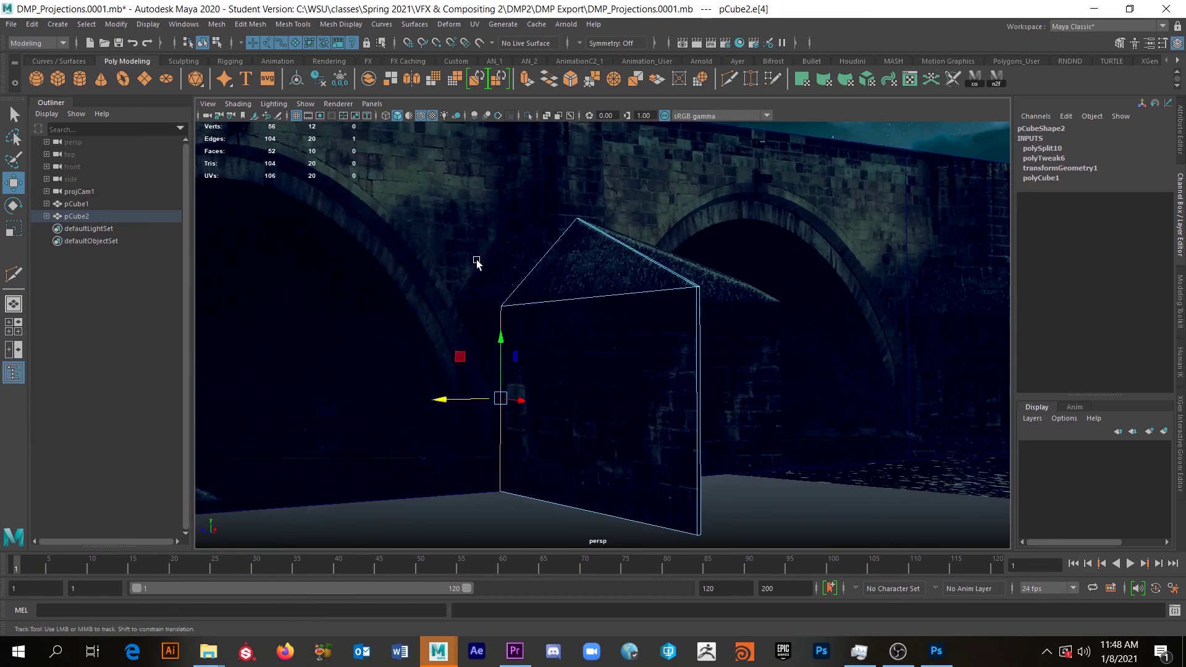
scroll(476, 265, "up", 3)
left_click_drag(436, 273, 344, 310, "alt")
left_click(490, 351)
left_click_drag(490, 352, 556, 287, "alt")
left_click_drag(481, 356, 488, 360)
left_click_drag(572, 361, 617, 295, "alt")
left_click_drag(540, 312, 586, 337)
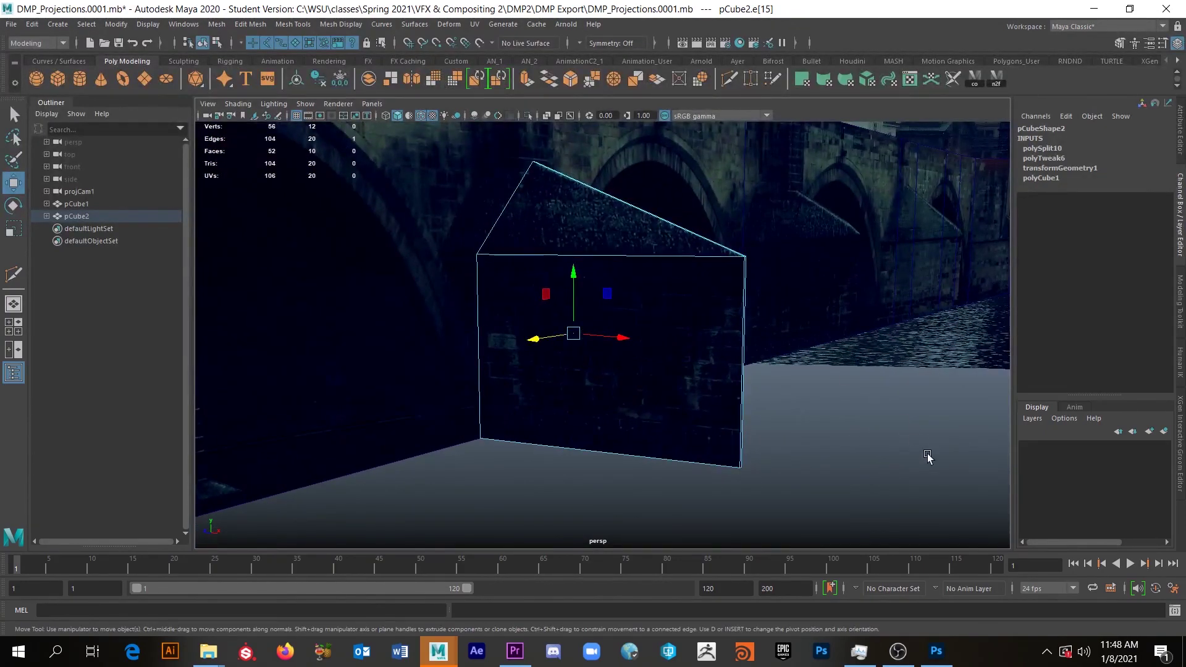
Step: Return to object mode and examine the projected pier against the bridge from several angles
left_click(918, 470)
left_click_drag(917, 471, 674, 386, "alt")
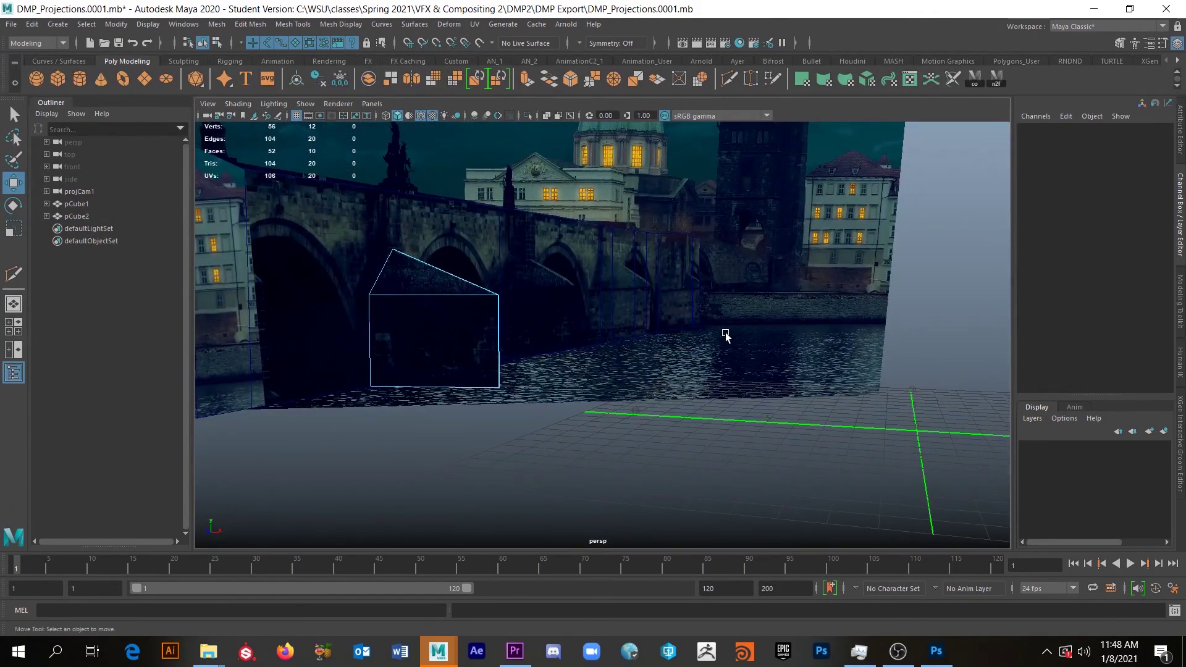
left_click_drag(726, 335, 477, 251, "alt")
right_click_drag(461, 230, 513, 212)
left_click(598, 426)
right_click_drag(636, 416, 583, 347, "alt")
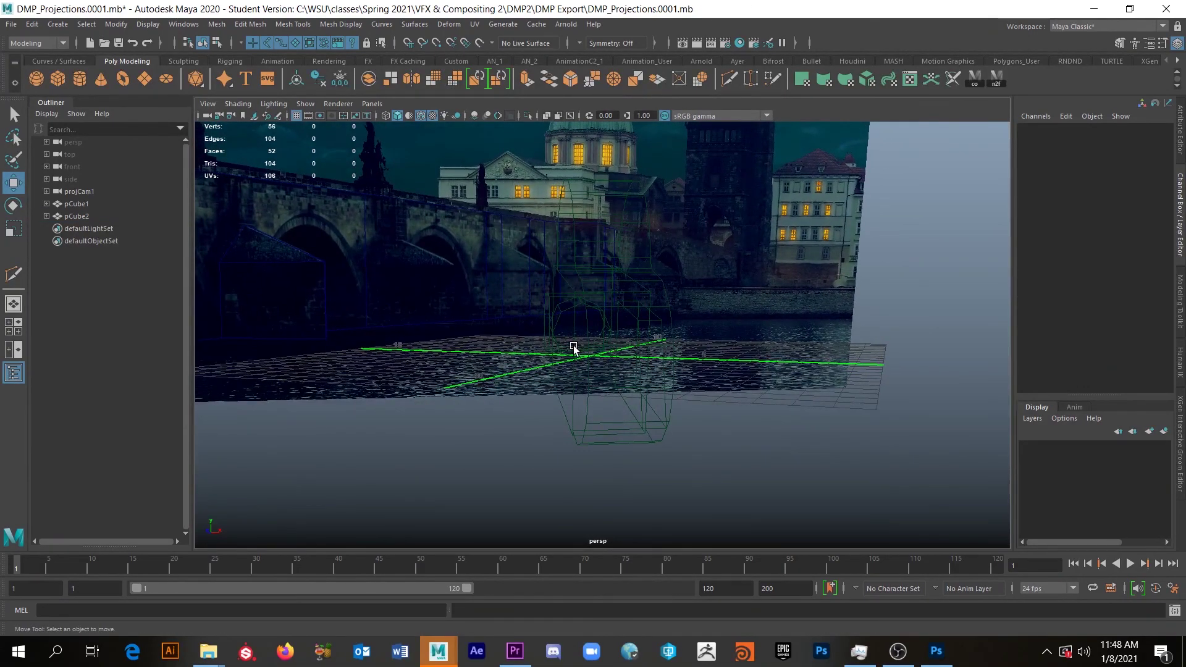
left_click_drag(559, 312, 484, 373, "alt")
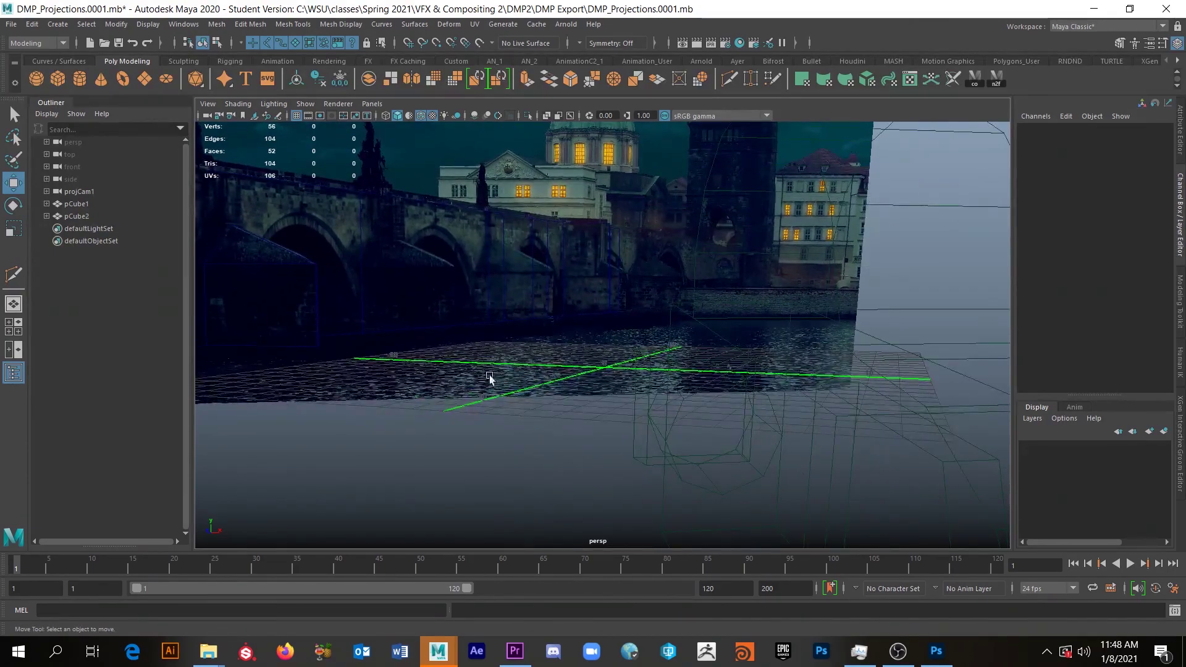
left_click(347, 163)
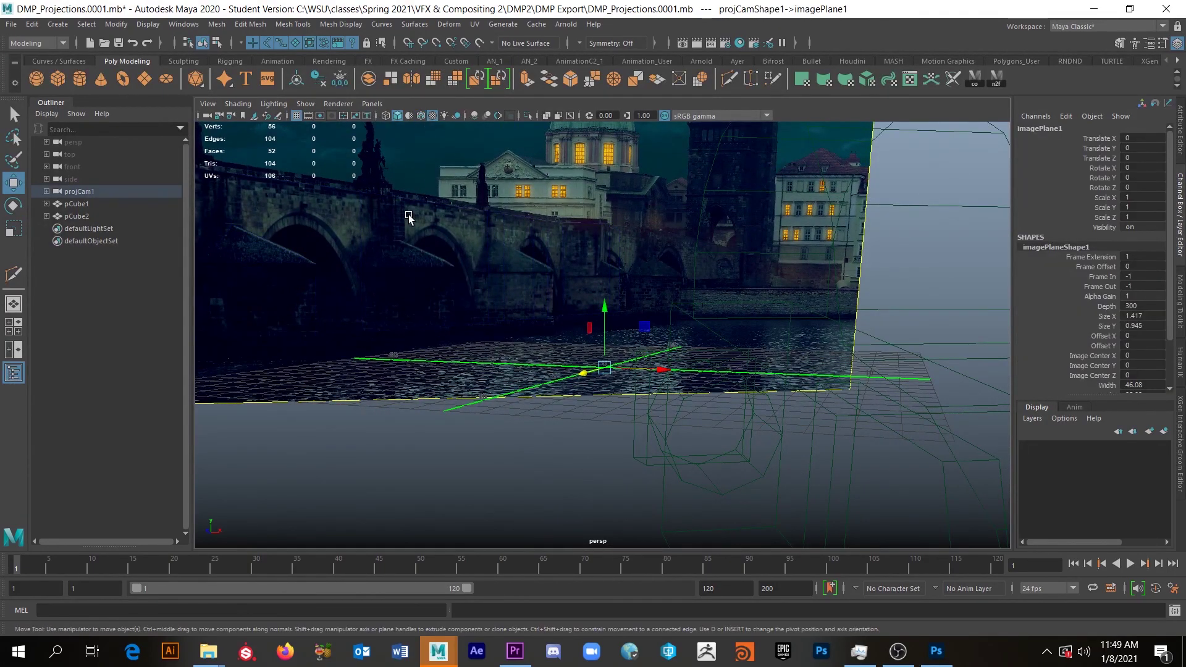
left_click_drag(455, 257, 477, 300, "alt")
right_click_drag(476, 300, 466, 276, "alt")
left_click_drag(466, 276, 430, 345, "alt")
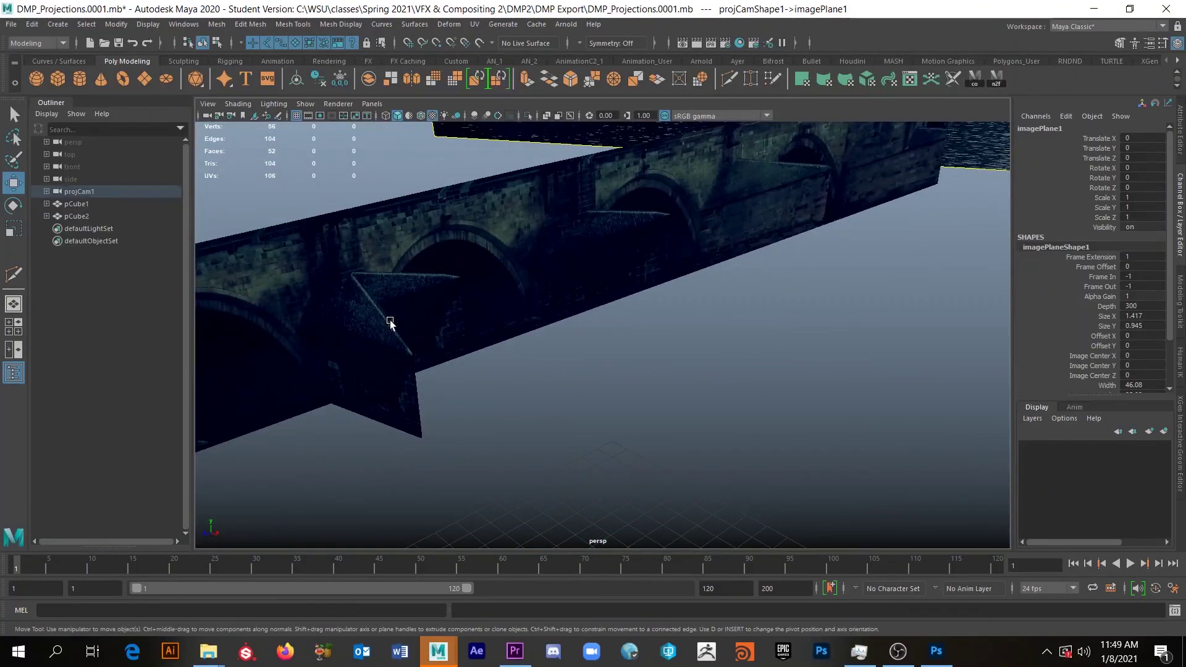
Step: Duplicate pCube2 and slide the copy along the wall to the next pier, at Translate Z -22.478
left_click(376, 334)
left_click_drag(458, 283, 424, 360, "alt")
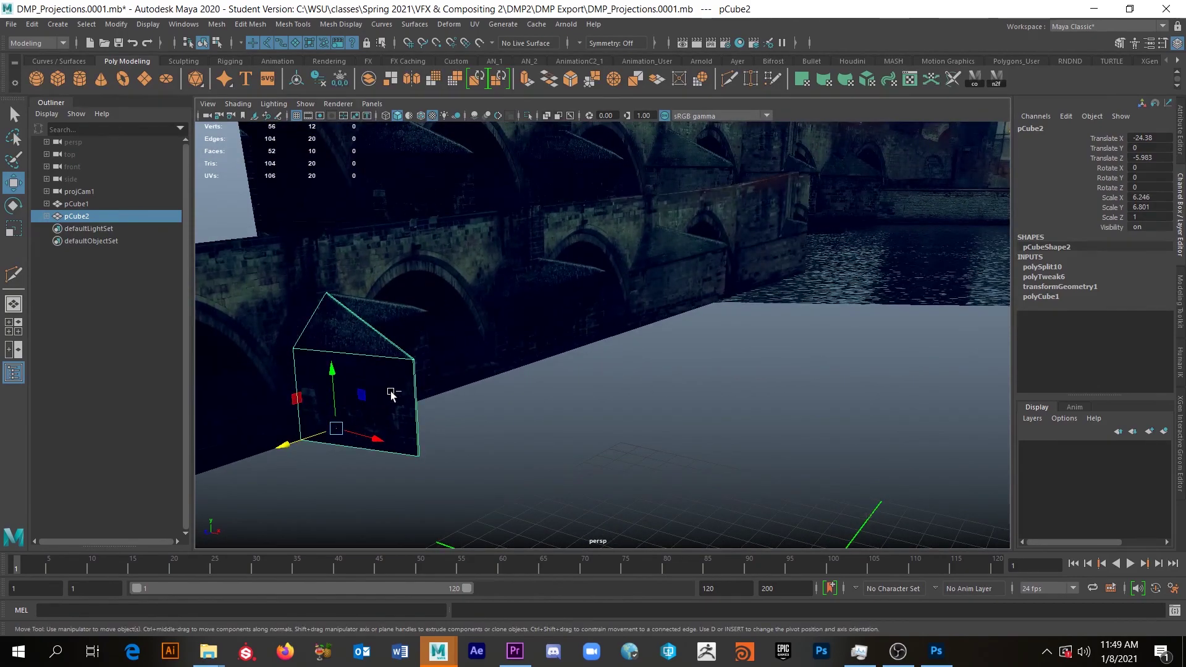
key("ctrl+d")
left_click_drag(284, 446, 517, 397)
scroll(474, 317, "up", 8)
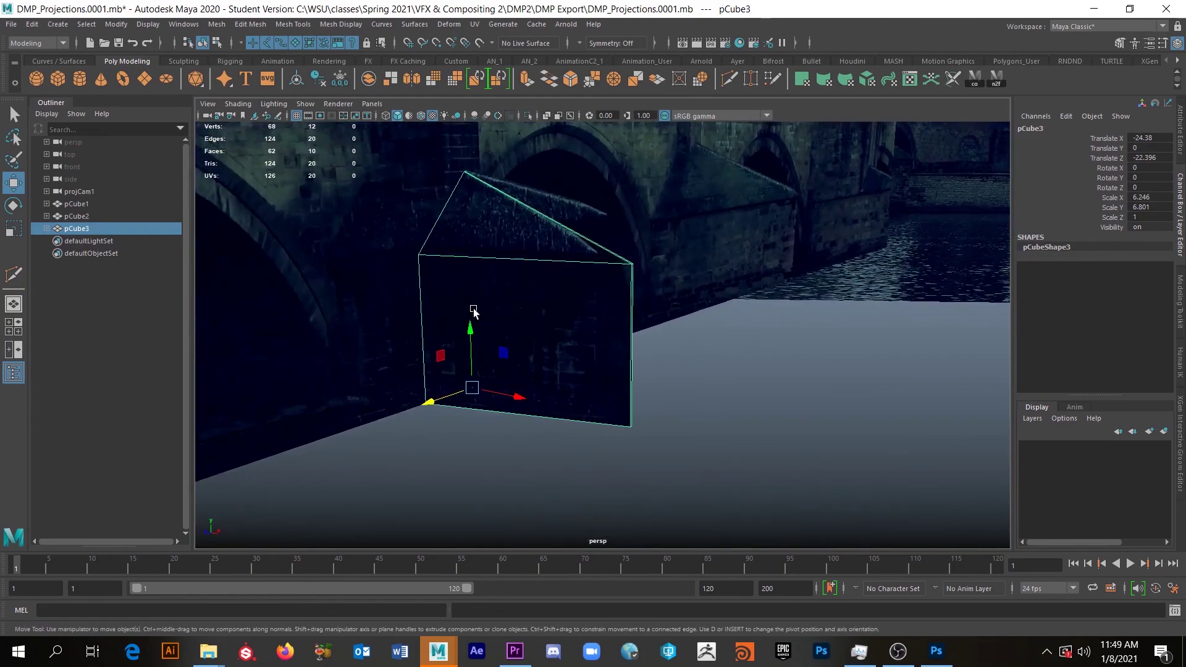
middle_click_drag(494, 333, 612, 422, "alt")
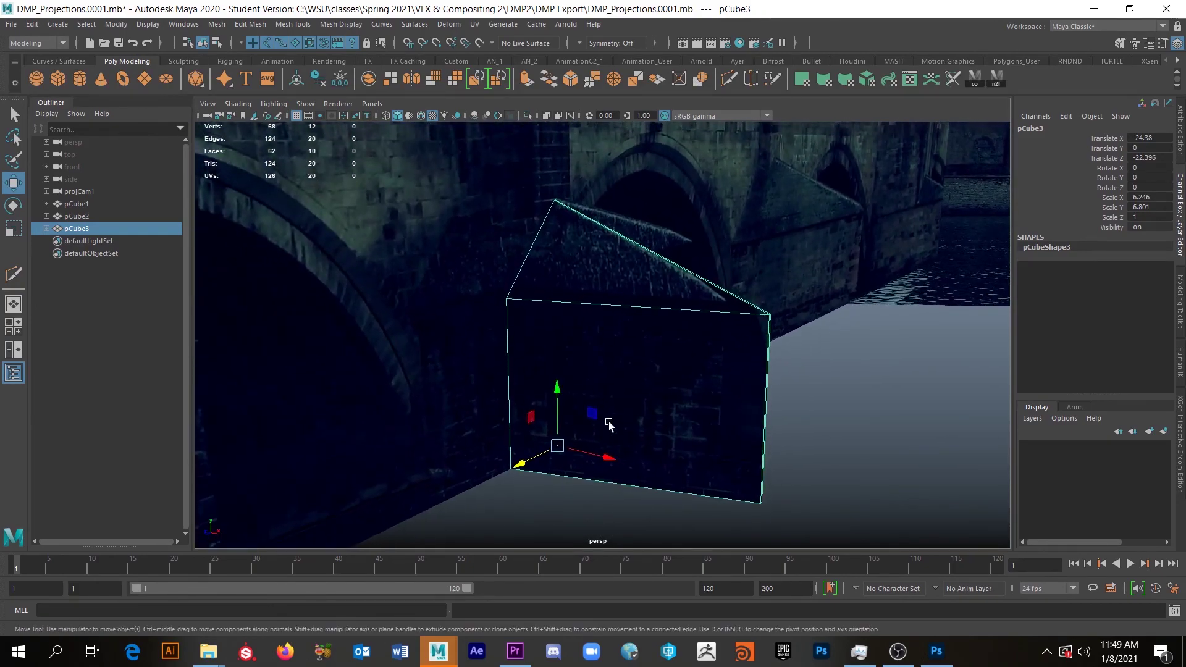
mouse_move(524, 467)
left_mouse_down()
mouse_move(679, 458)
mouse_move(528, 466)
left_mouse_up()
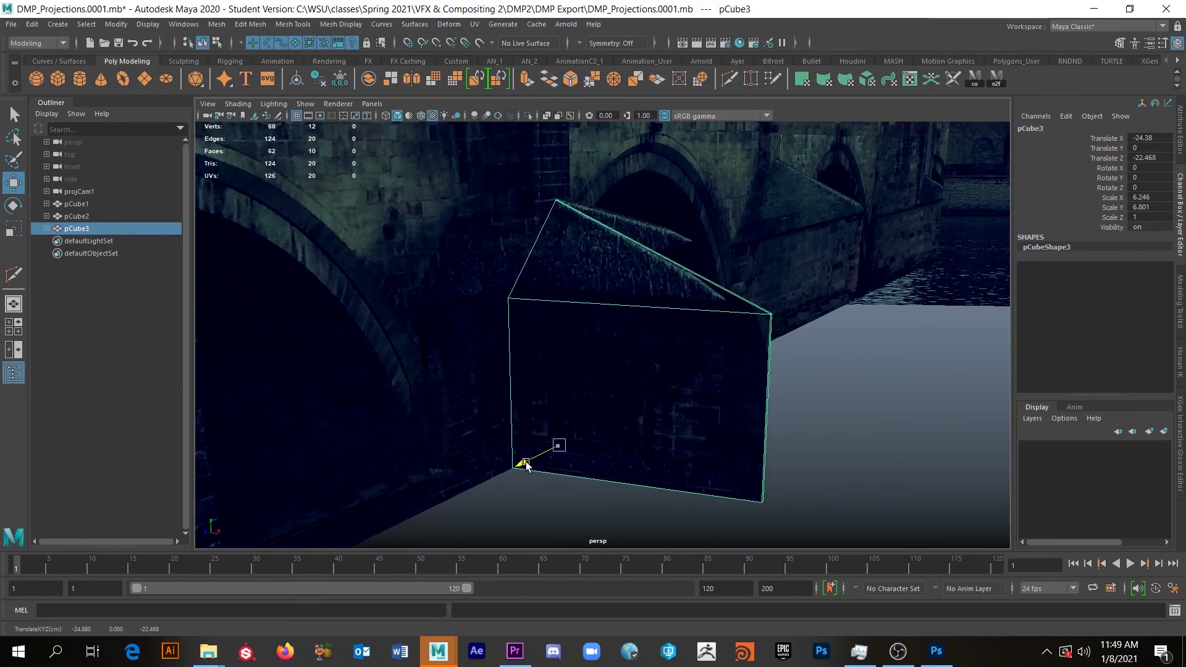
Step: Shorten pCube3 by moving its outer vertices inward toward the wall to the second pier's corner
left_click_drag(626, 472, 797, 310, "alt")
middle_click_drag(748, 379, 835, 330, "alt")
right_click(836, 303)
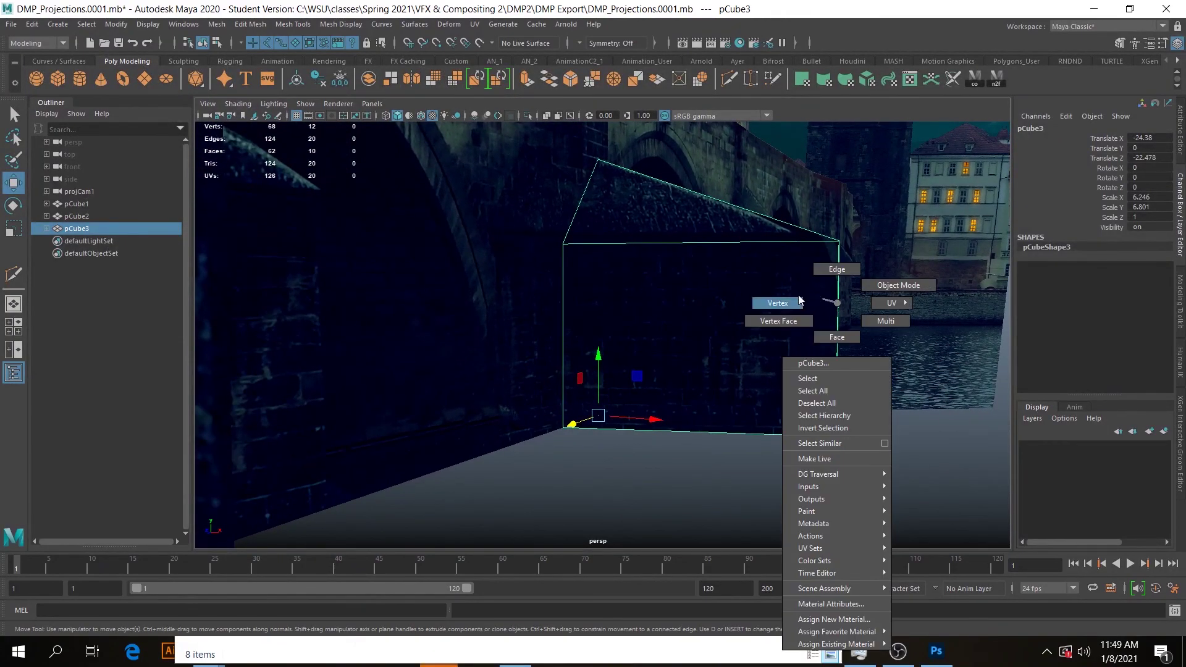
left_click(794, 222)
left_click_drag(844, 384, 889, 443)
left_click_drag(899, 339, 838, 338)
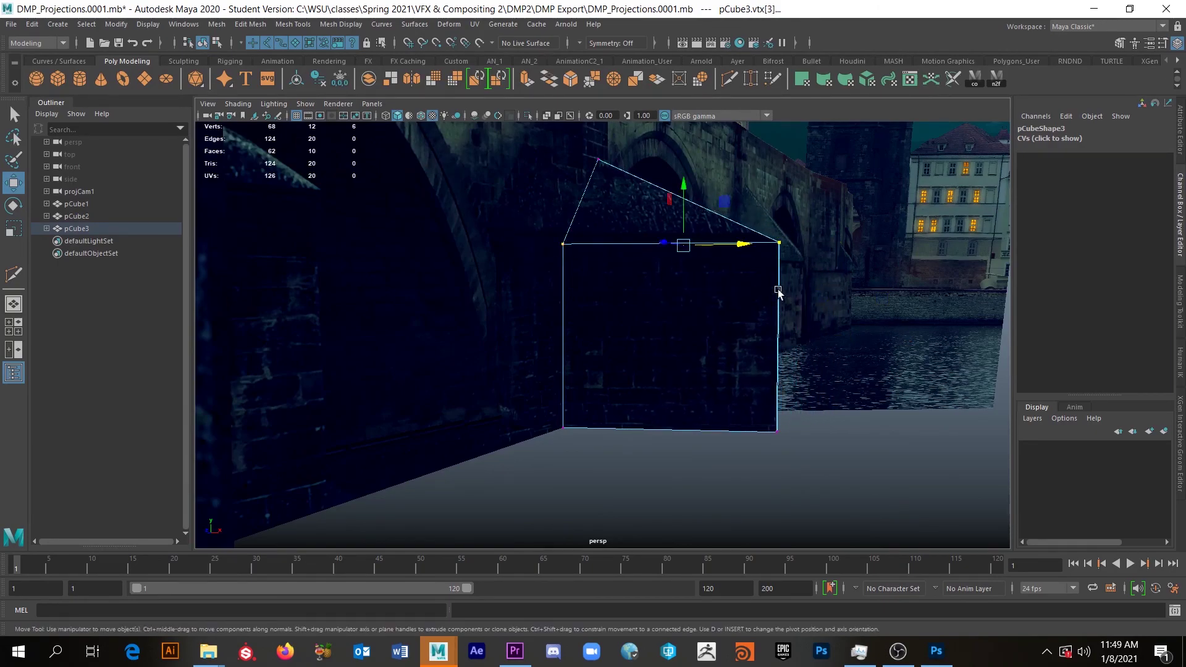
Step: Raise pCube3's cap-base vertices, peak and outer cap corner to follow the second pier's projected slope
left_click_drag(688, 189, 682, 180)
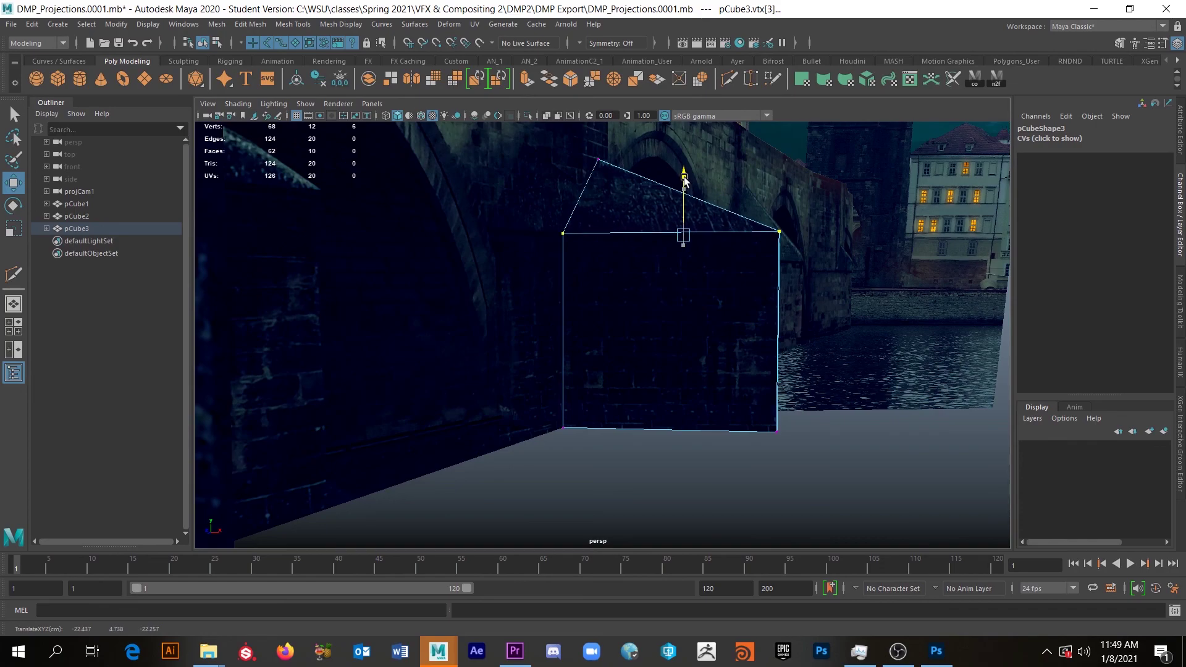
left_click_drag(580, 148, 601, 112)
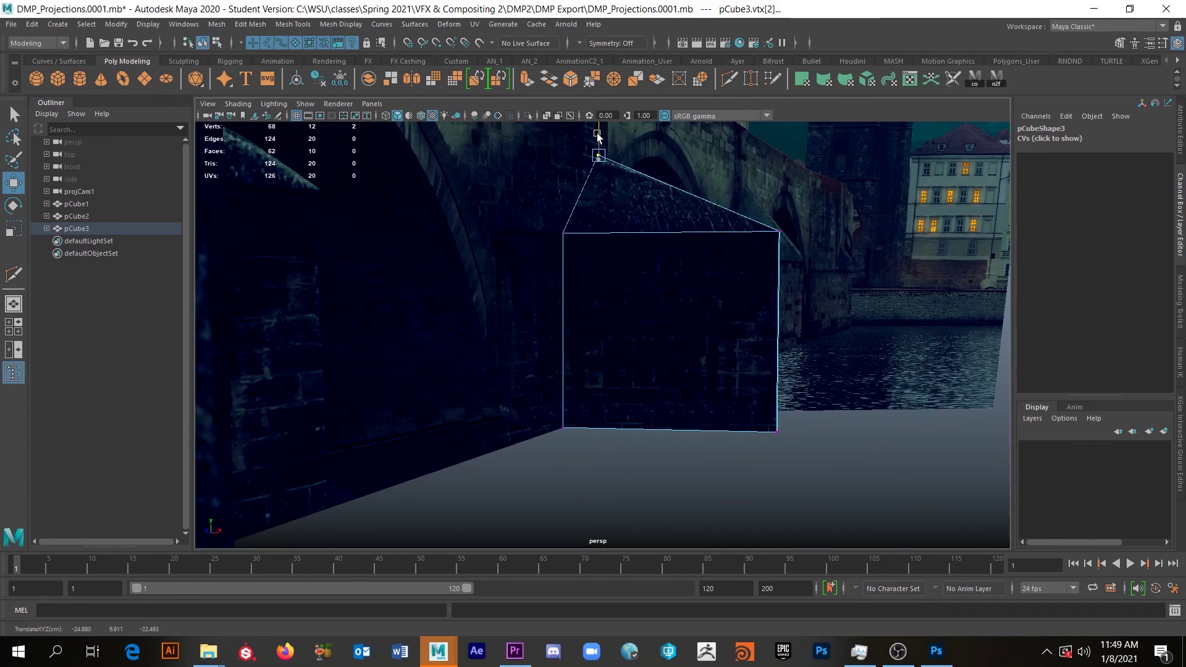
left_click(776, 223)
left_click_drag(778, 202, 777, 189)
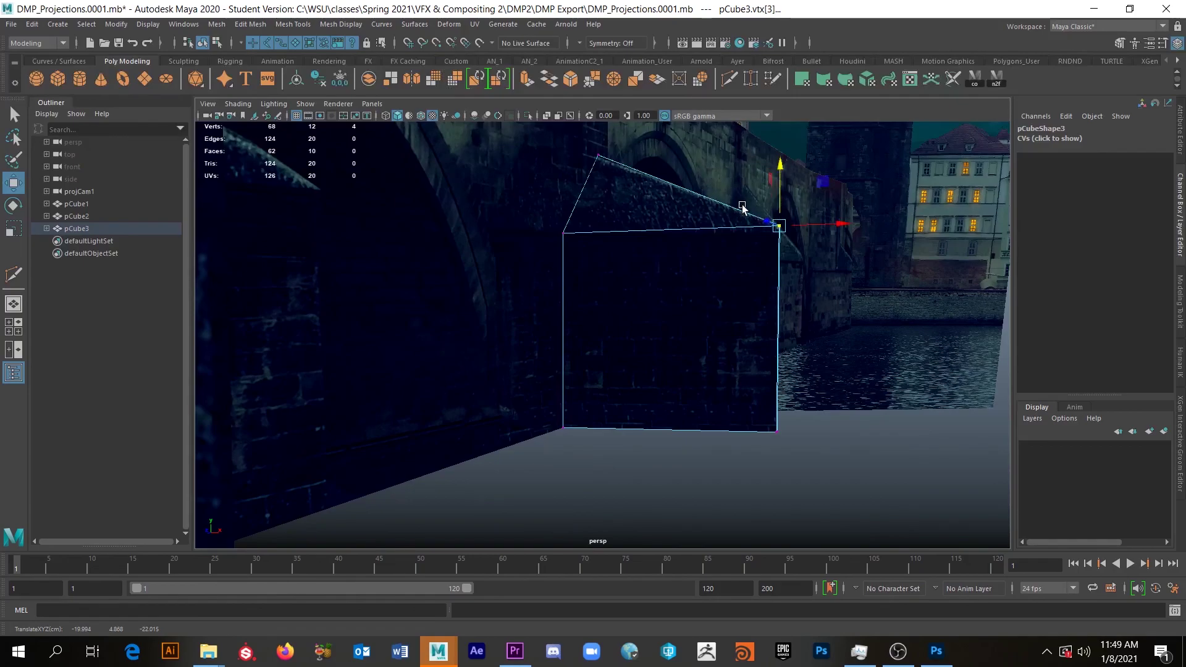
Step: Move the vertices of pCube3's outer vertical edge to align with the second pier's projected corner
left_click_drag(746, 139, 780, 245)
left_click_drag(830, 341, 602, 366)
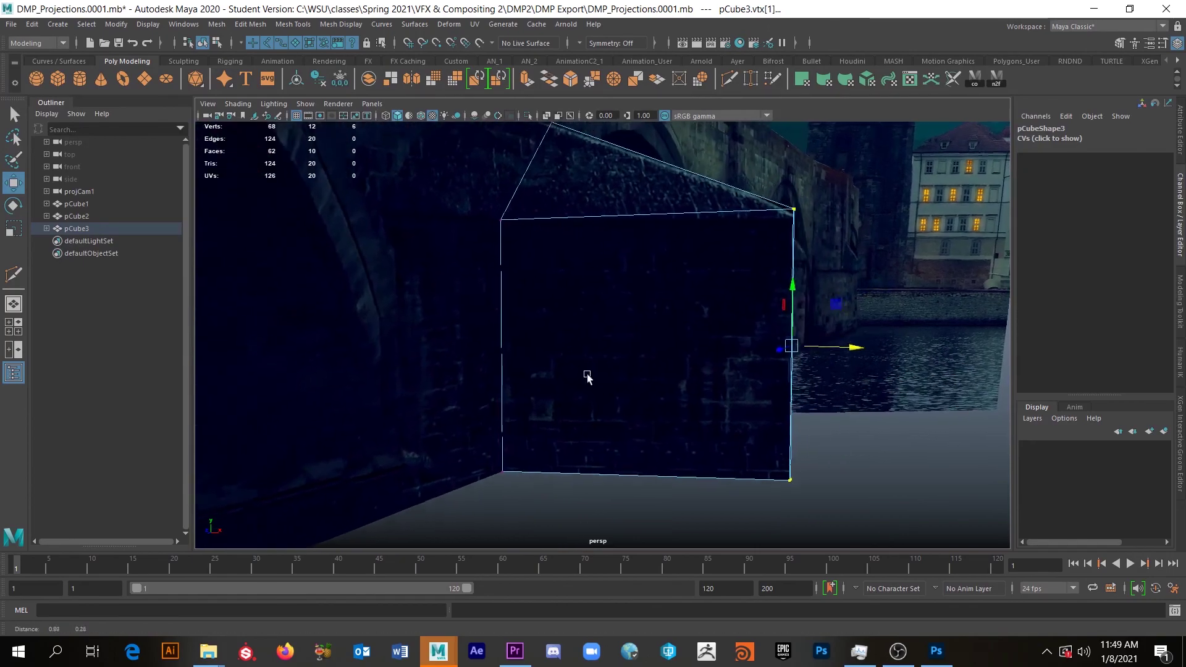
key("f")
left_click_drag(668, 260, 766, 395, "alt")
middle_click_drag(788, 363, 787, 371)
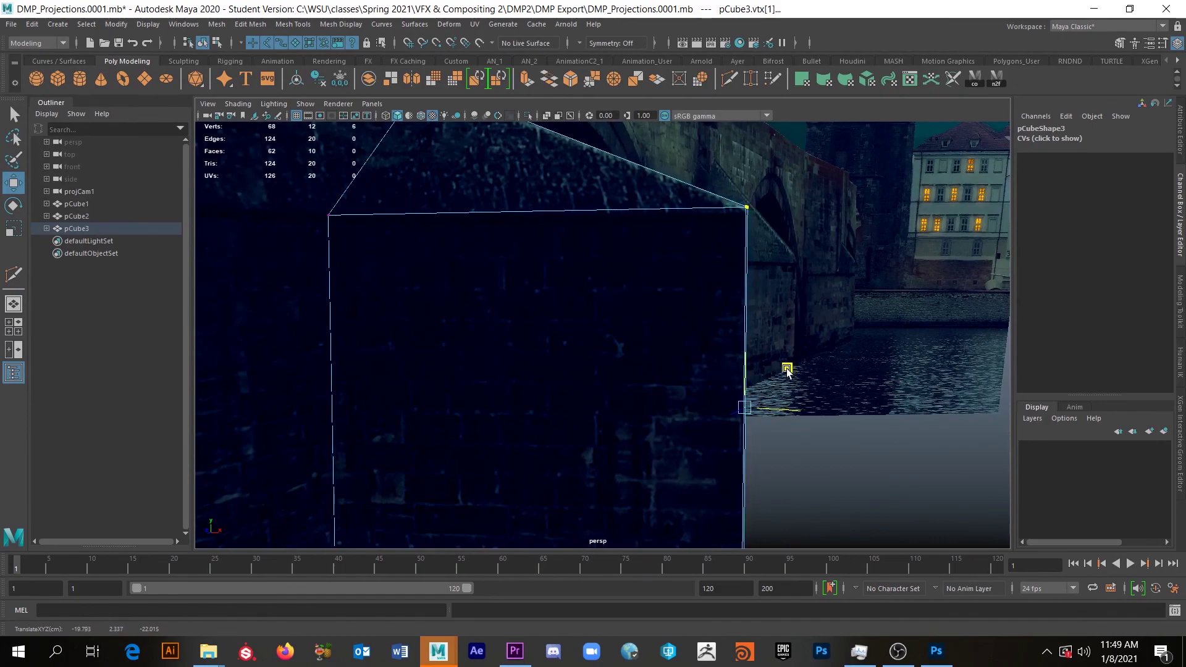
left_click_drag(537, 323, 729, 341, "alt")
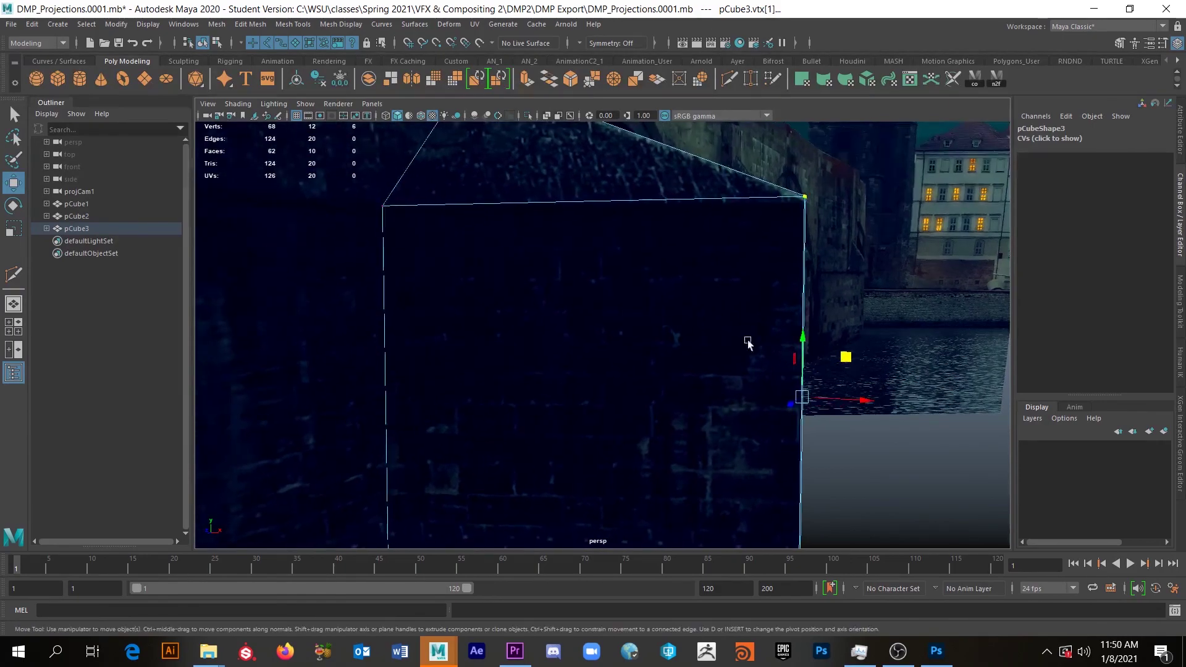
mouse_move(839, 364)
middle_mouse_down()
mouse_move(840, 336)
mouse_move(842, 360)
mouse_move(856, 349)
mouse_move(857, 359)
middle_mouse_up()
Step: Adjust pCube3's outer bottom corner vertices to meet the base of the second pier
left_click_drag(855, 365, 743, 451, "alt")
middle_click_drag(830, 415, 880, 425)
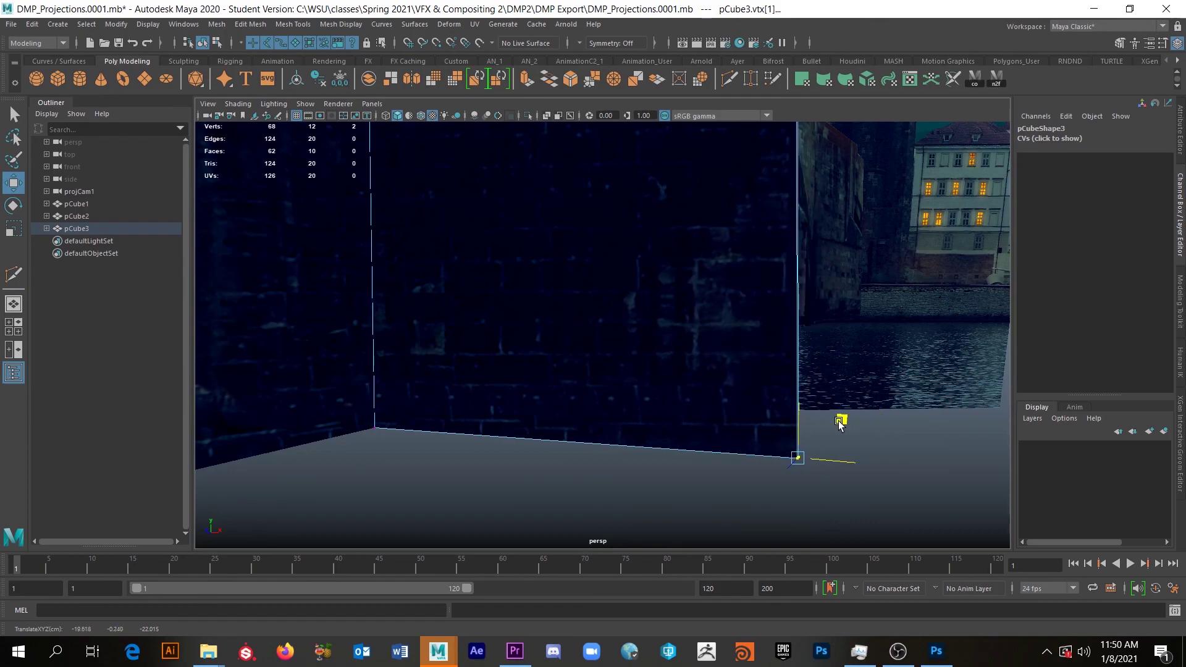
mouse_move(831, 420)
middle_mouse_down()
mouse_move(852, 419)
mouse_move(828, 419)
middle_mouse_up()
Step: Leave vertex editing and examine the projected piers against the bridge and image plane from several angles
scroll(599, 431, "up", 5)
left_click_drag(614, 424, 777, 470, "alt")
left_click(777, 469)
right_click_drag(776, 470, 693, 422, "alt")
left_click_drag(693, 422, 582, 421, "alt")
right_click_drag(582, 421, 622, 405, "alt")
left_click_drag(622, 406, 628, 416, "alt")
mouse_move(628, 416)
right_mouse_down("alt")
mouse_move(614, 410)
mouse_move(628, 405)
right_mouse_up("alt")
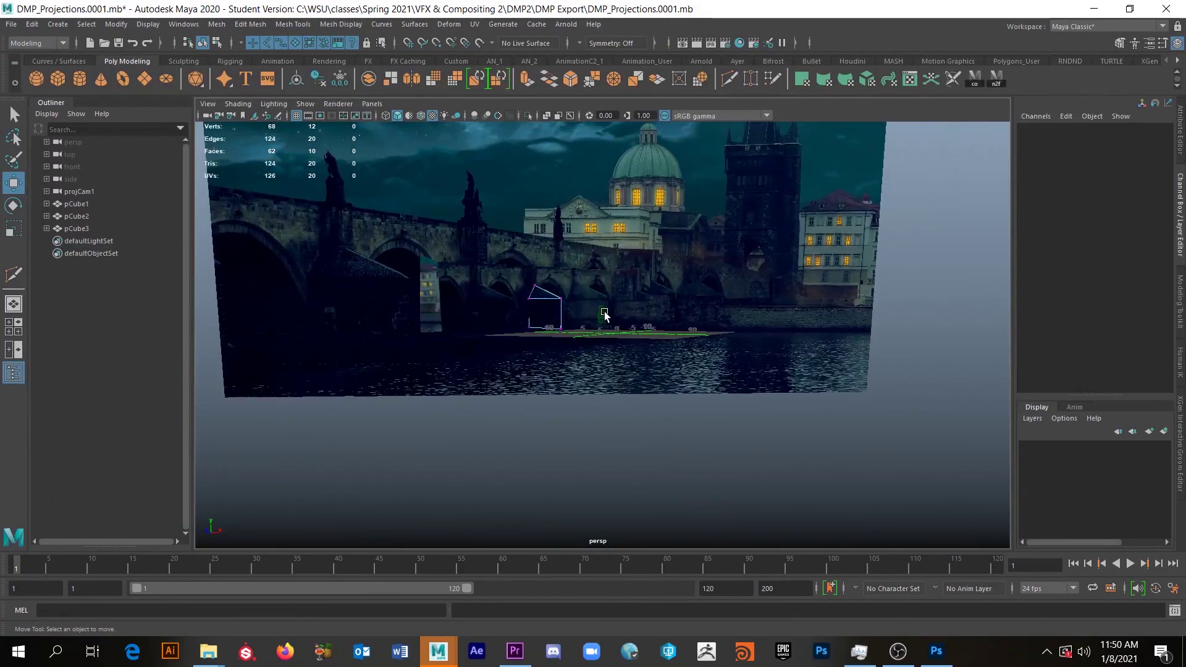
left_click(604, 314)
key("f")
right_click_drag(552, 344, 607, 542, "alt")
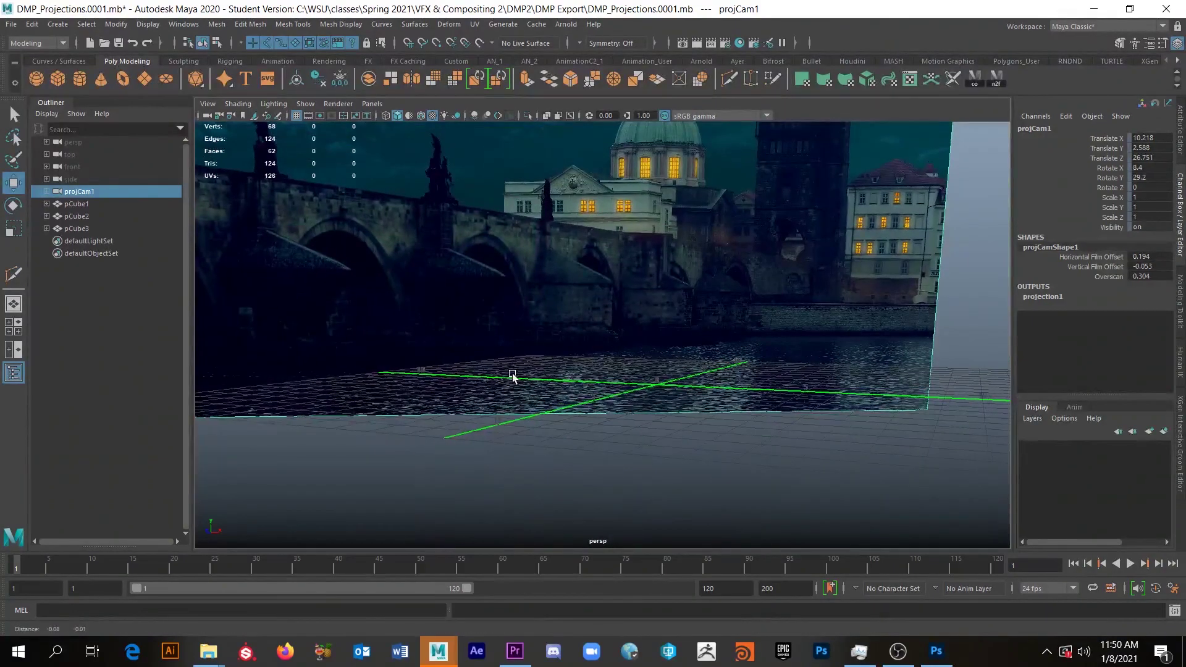
left_click_drag(651, 379, 686, 364, "alt")
right_click_drag(715, 377, 550, 440, "alt")
left_click_drag(550, 440, 414, 391, "alt")
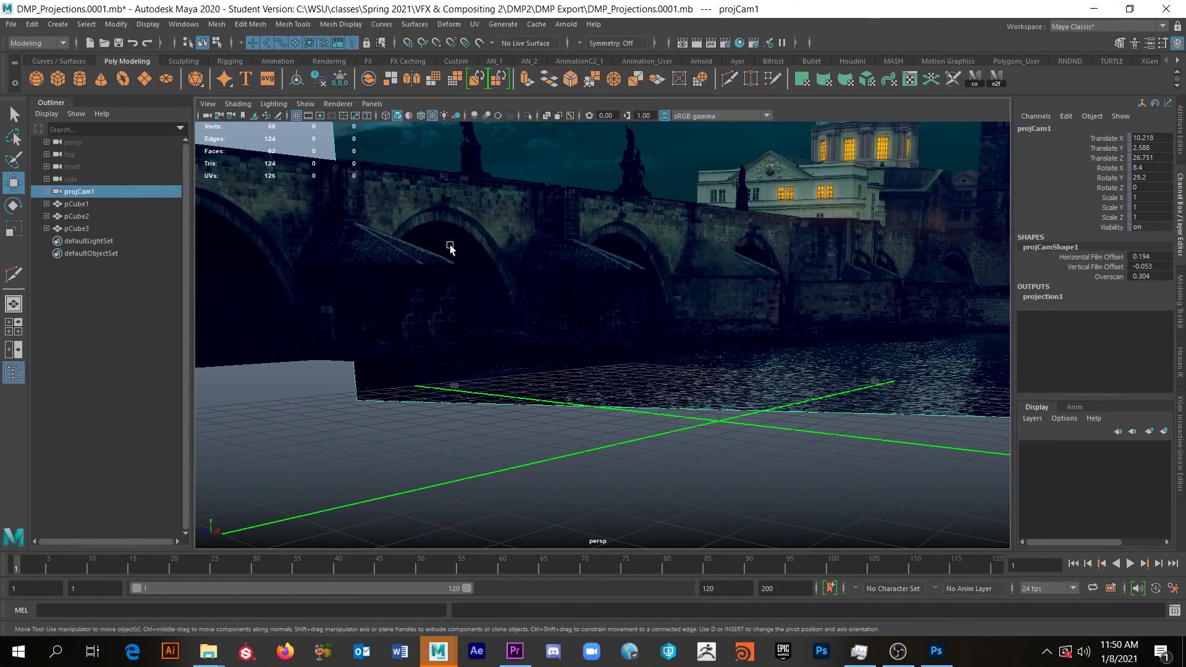
left_click_drag(466, 224, 450, 328, "alt")
left_click_drag(513, 262, 888, 412, "alt")
left_click_drag(647, 380, 305, 379, "alt")
Step: Duplicate pCube3, slide the copy along the wall to the third pier at Translate Z -35.706, and enter vertex editing
left_click(682, 340)
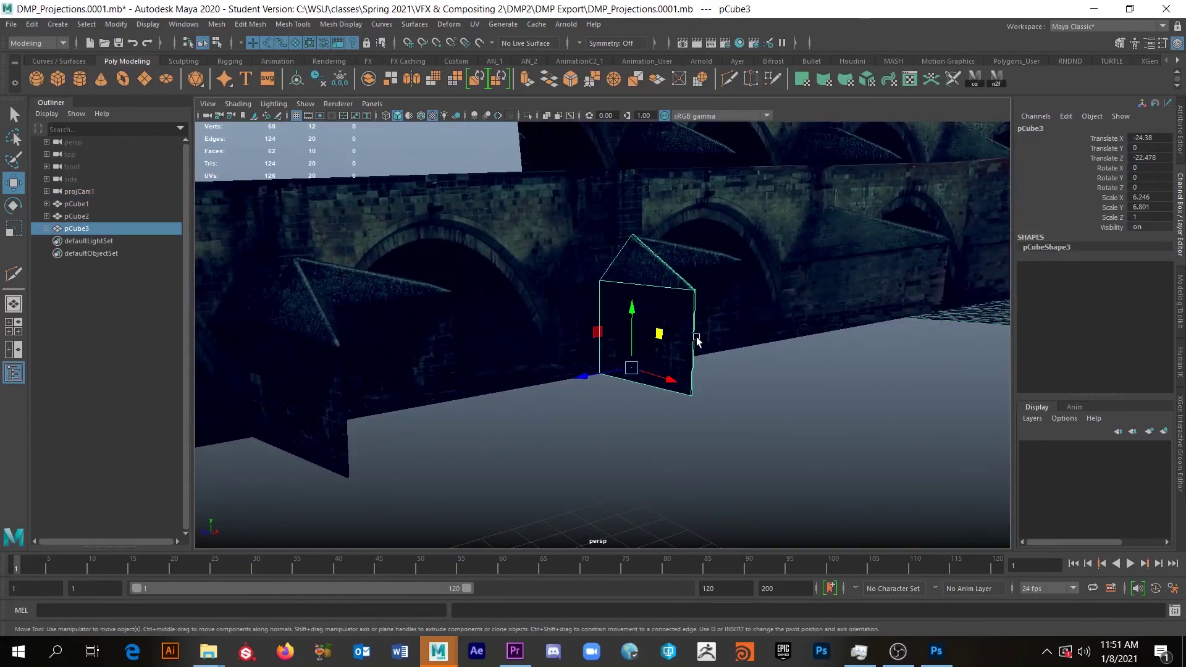
key("ctrl+d")
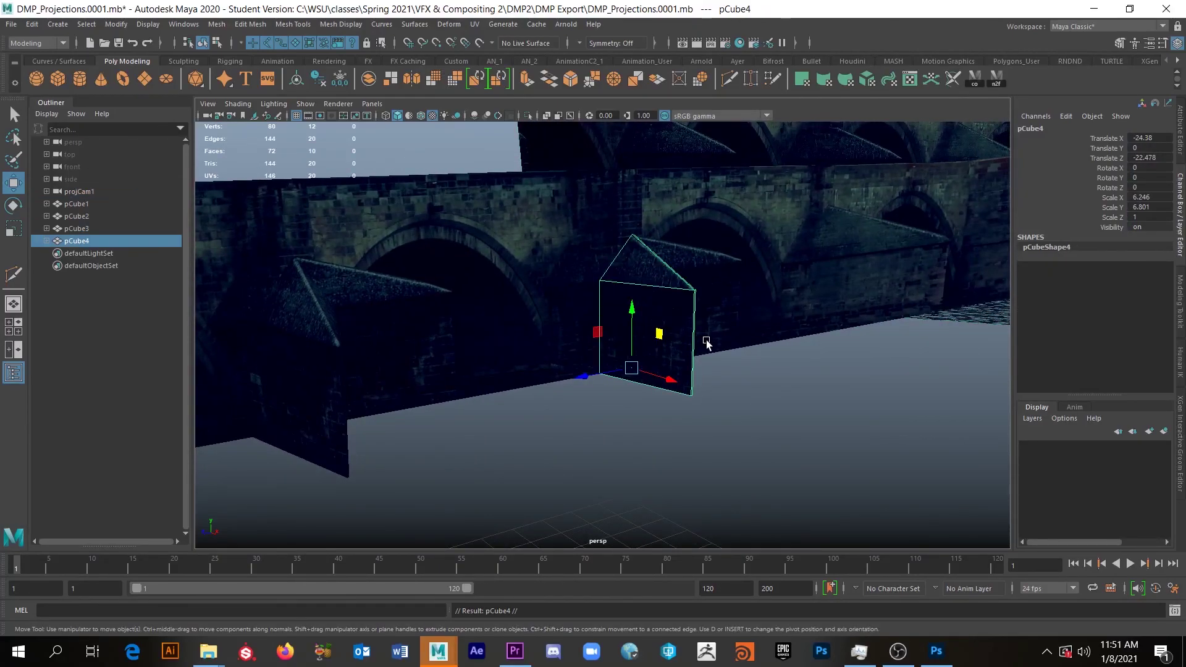
left_click_drag(582, 379, 538, 333)
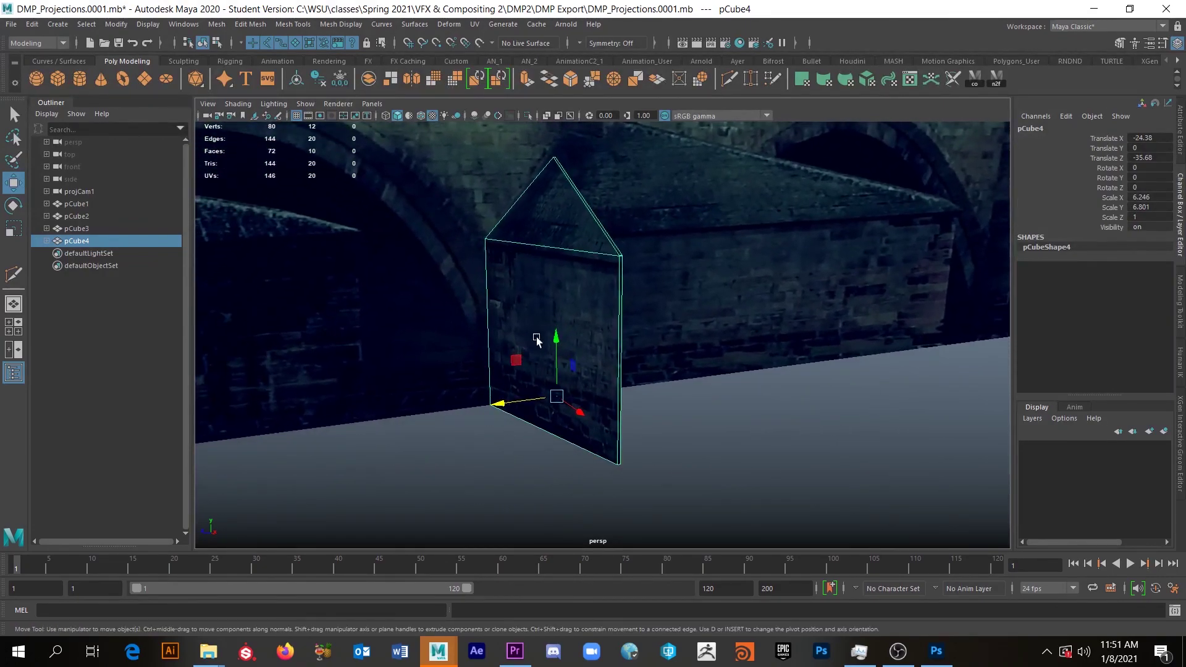
left_click_drag(500, 408, 716, 174)
right_click_drag(704, 178, 686, 148)
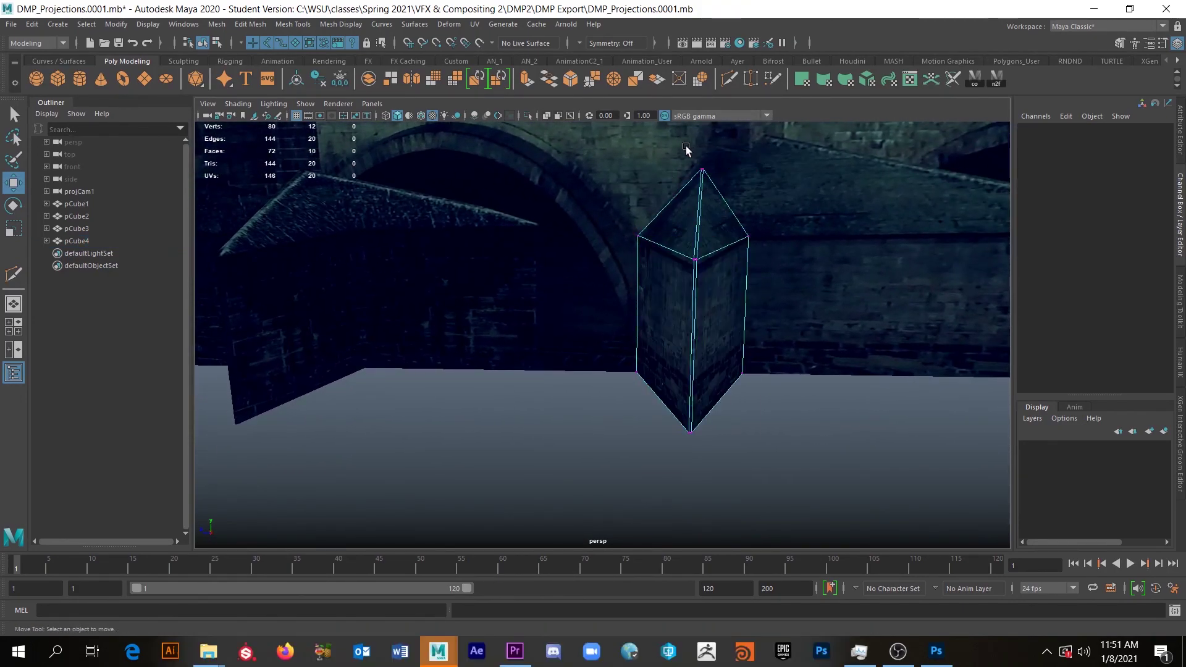
left_click_drag(898, 481, 897, 481)
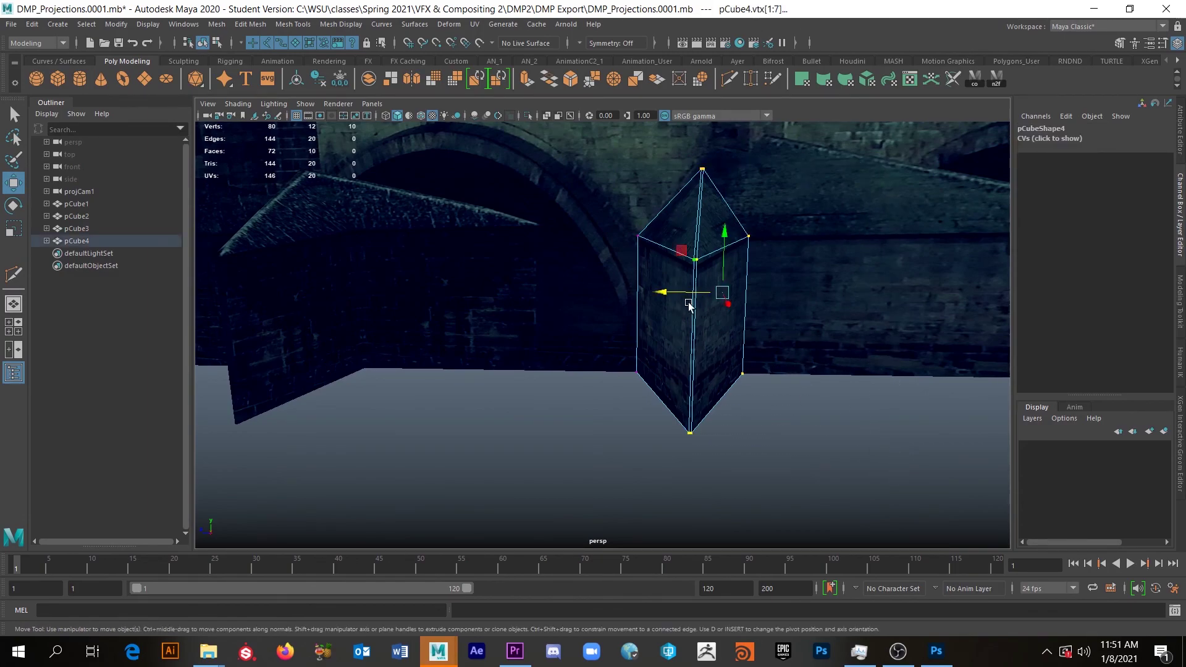
middle_click_drag(679, 253, 732, 197)
key("ctrl+z")
left_click_drag(781, 437, 784, 333, "alt")
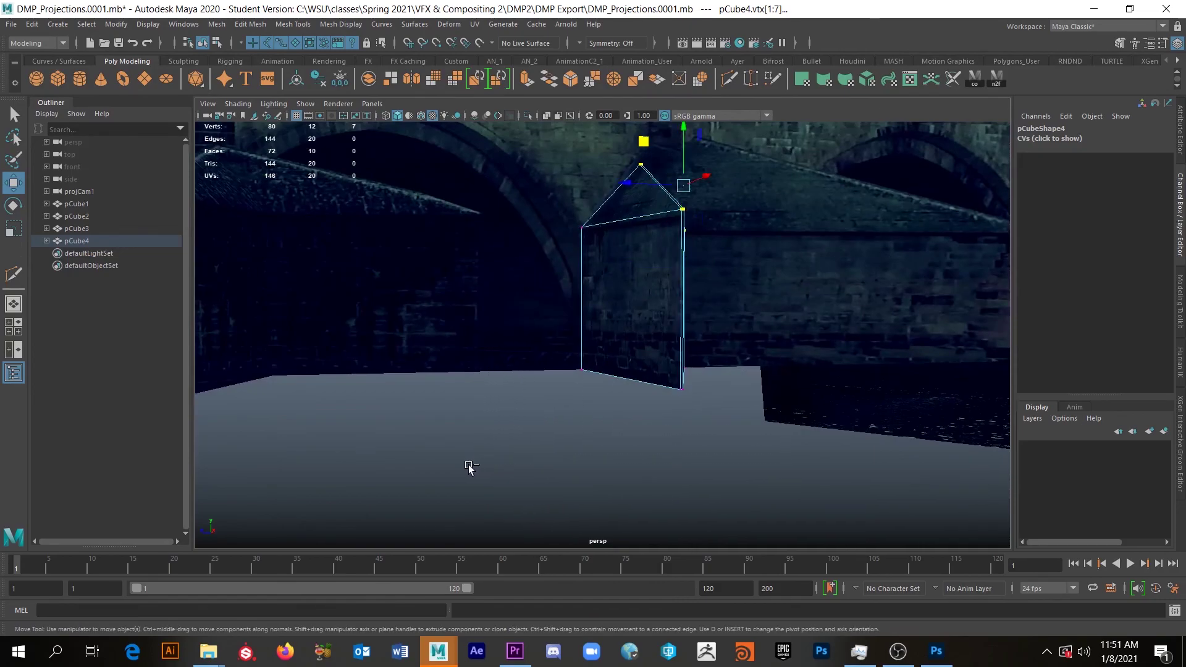
left_click_drag(673, 219, 565, 259, "alt")
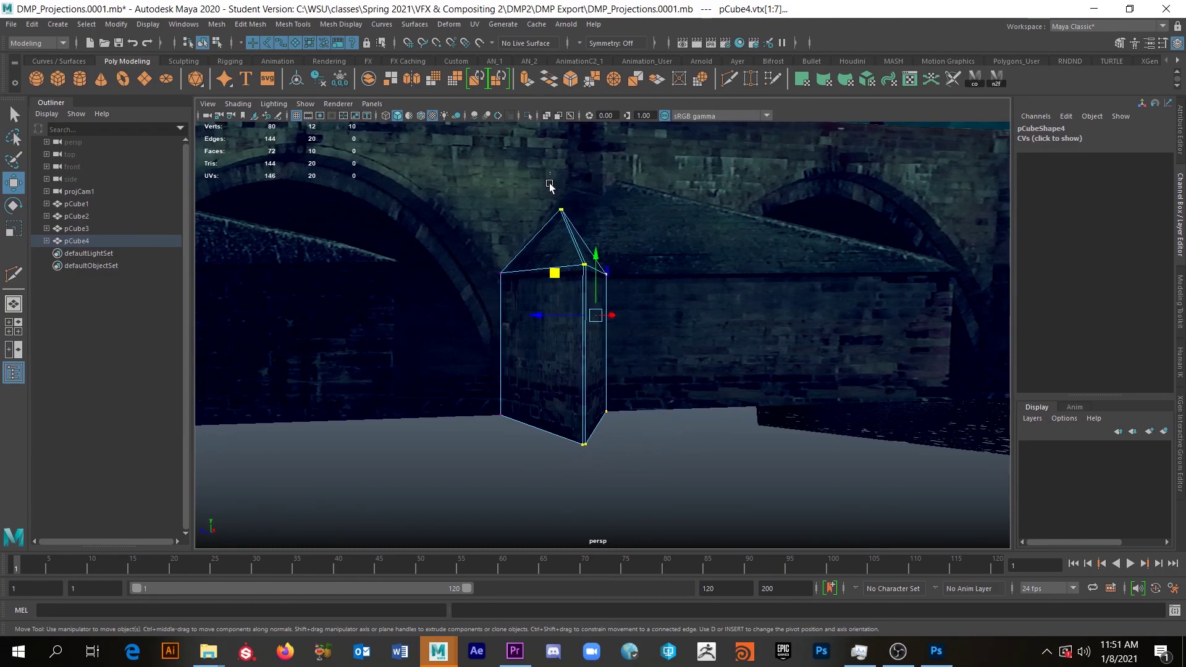
left_click_drag(555, 276, 633, 485)
left_click_drag(621, 352, 659, 346)
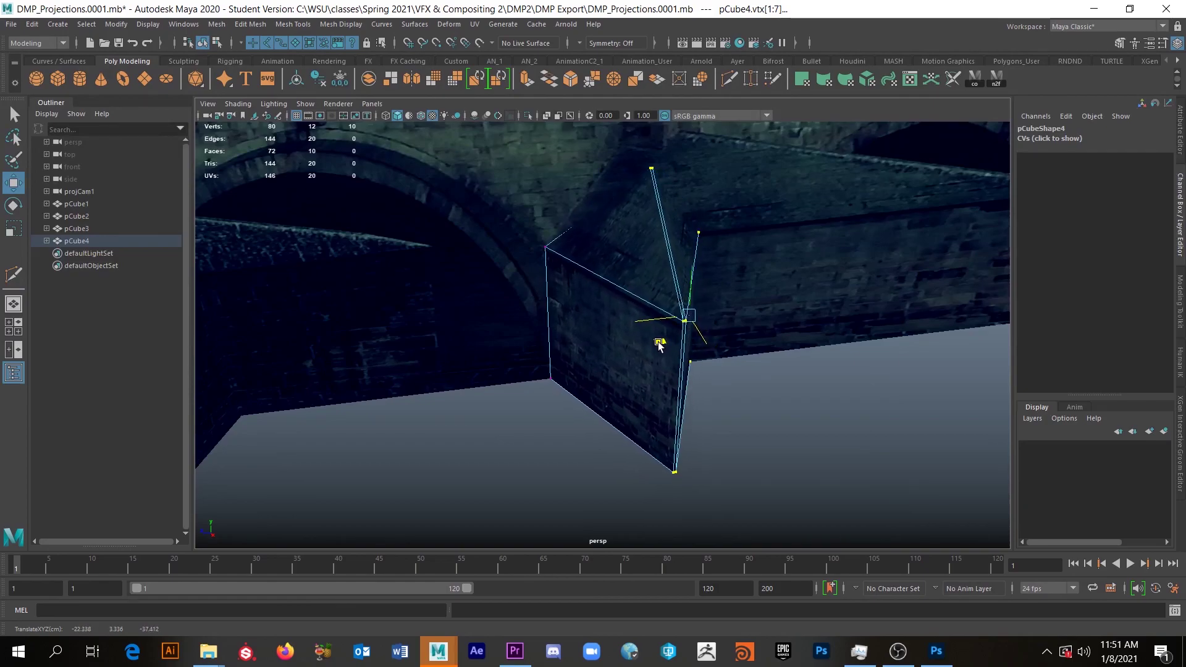
key("ctrl+z")
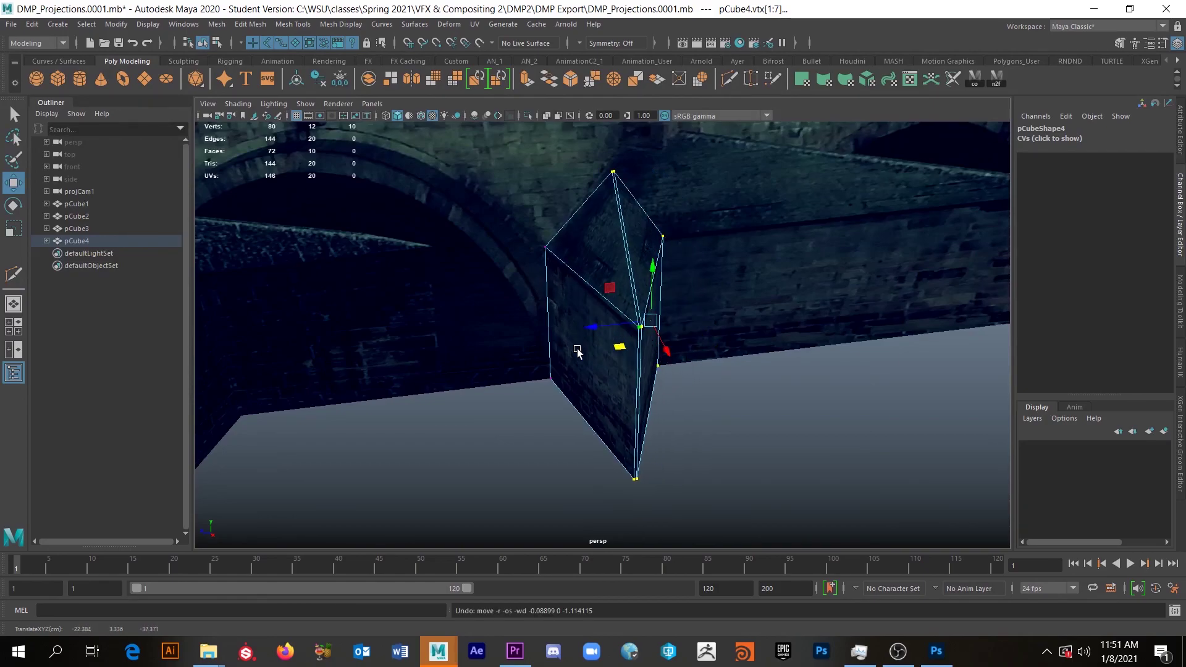
Step: Raise pCube4's peak vertices and shift them along the wall to the third pier's projected roof apex
left_click_drag(633, 310, 835, 274, "alt")
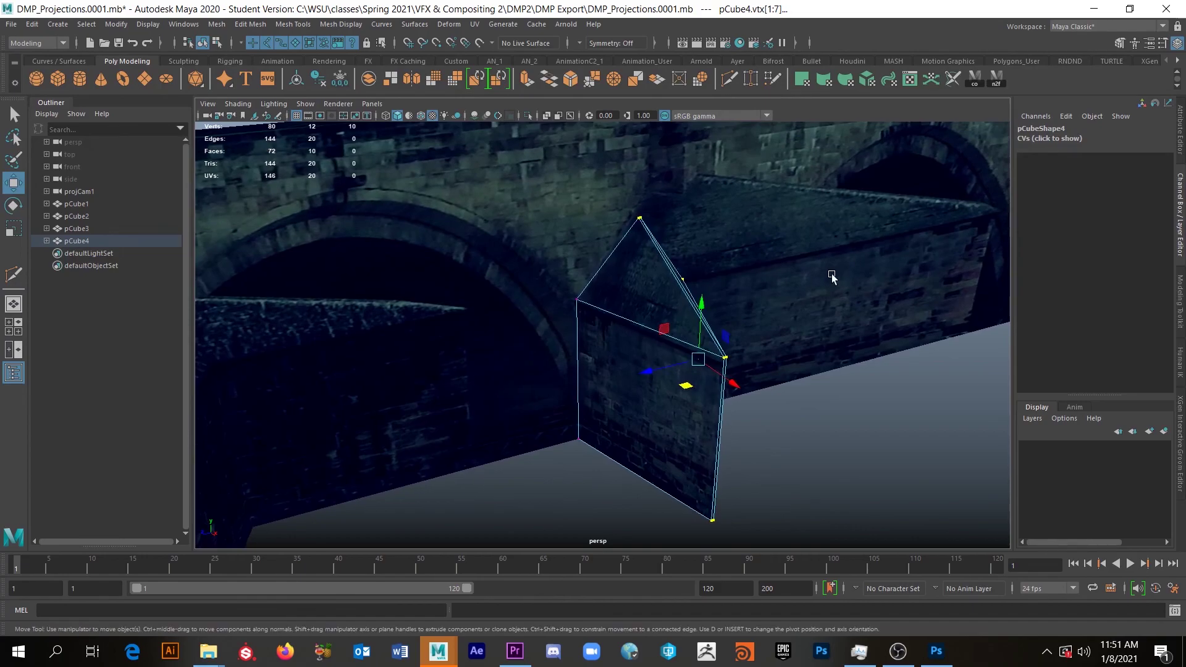
middle_click_drag(603, 180, 622, 136)
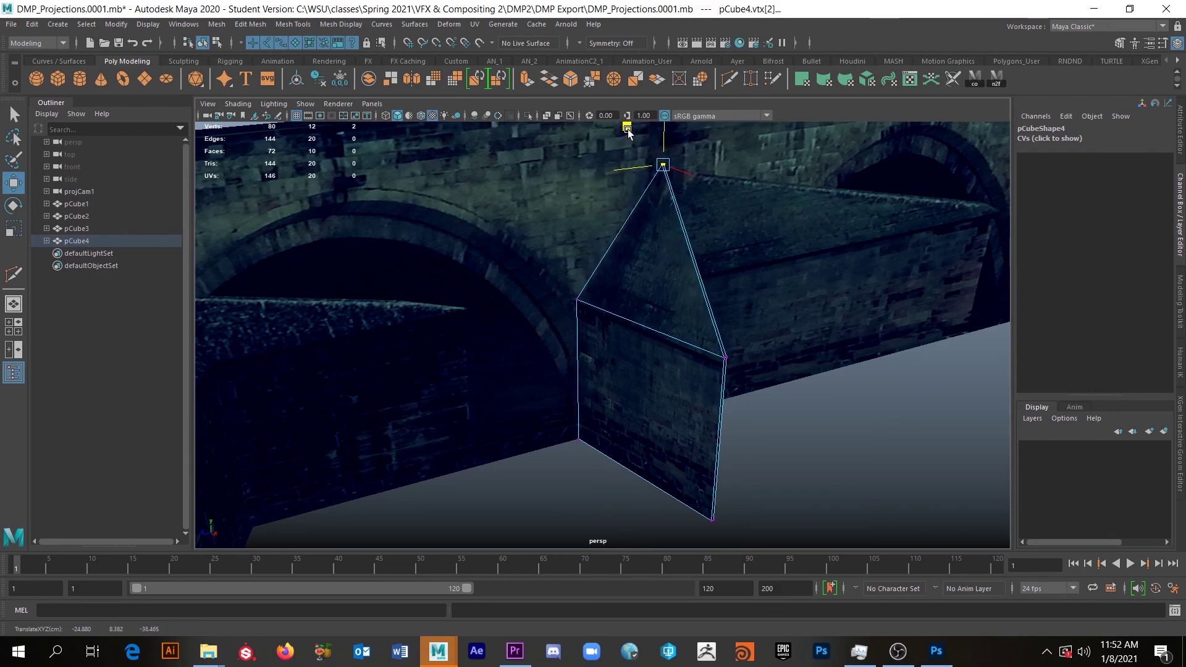
left_click_drag(747, 323, 597, 258, "alt")
Step: Move pCube4's outer-edge vertices along and away from the wall to the third pier's projected corner
left_click_drag(530, 313, 659, 485, "alt")
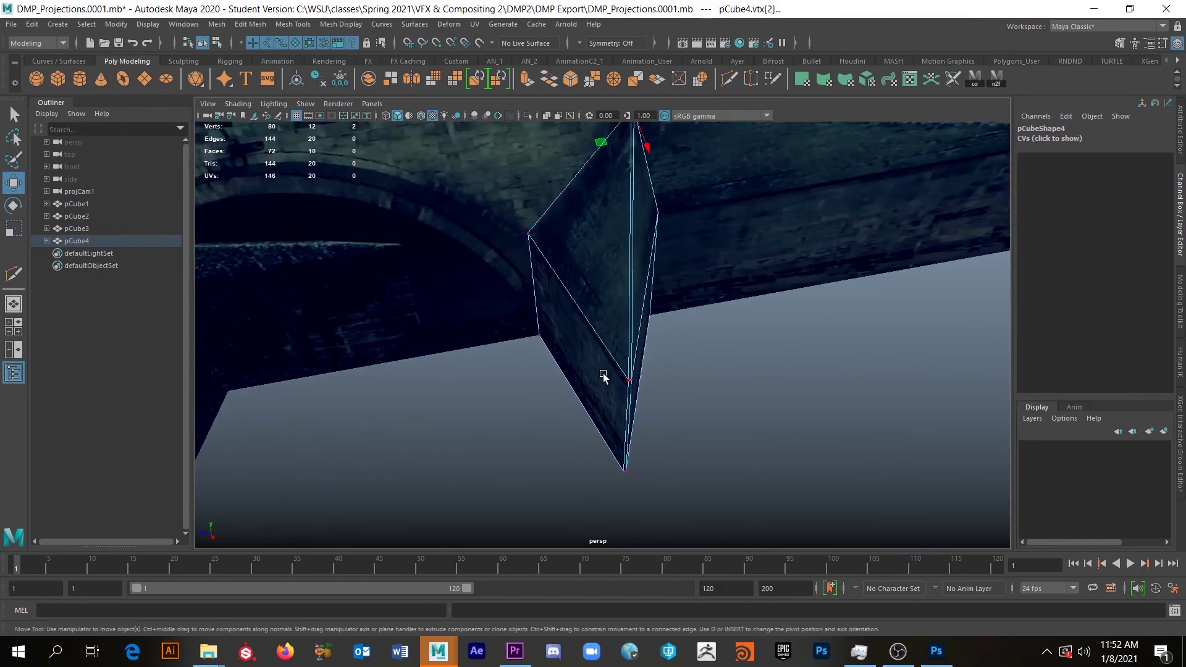
scroll(696, 463, "down", 2)
scroll(736, 458, "down", 2)
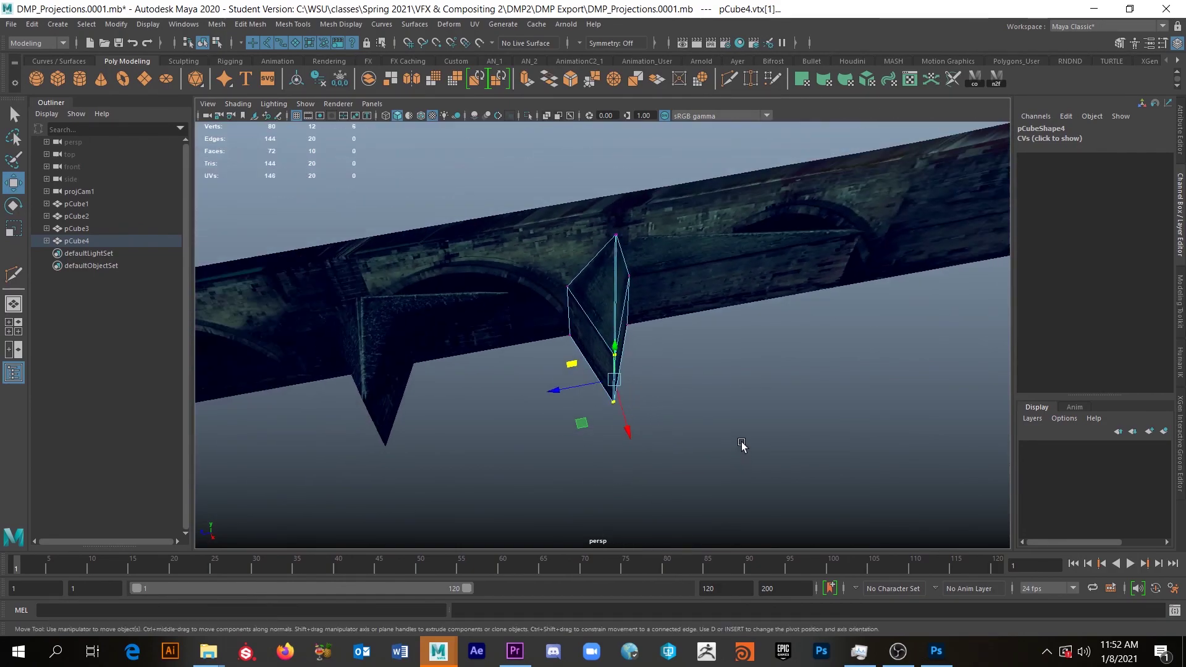
left_click_drag(576, 424, 597, 389, "alt")
left_click_drag(639, 358, 662, 339)
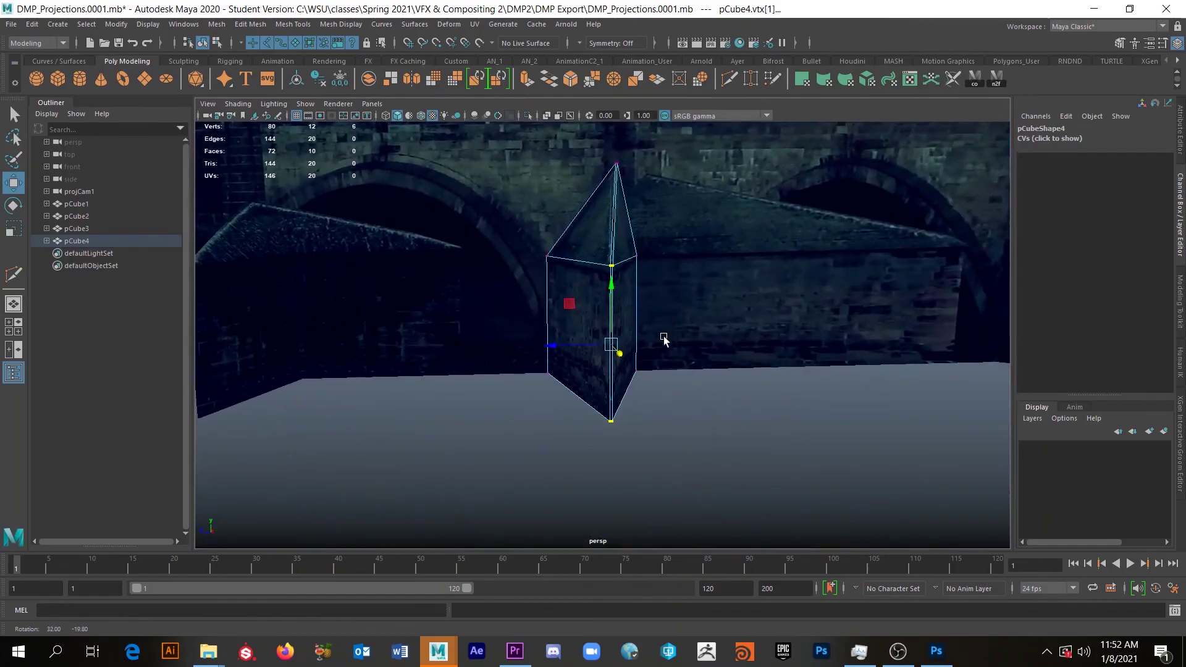
left_click_drag(566, 345, 729, 341)
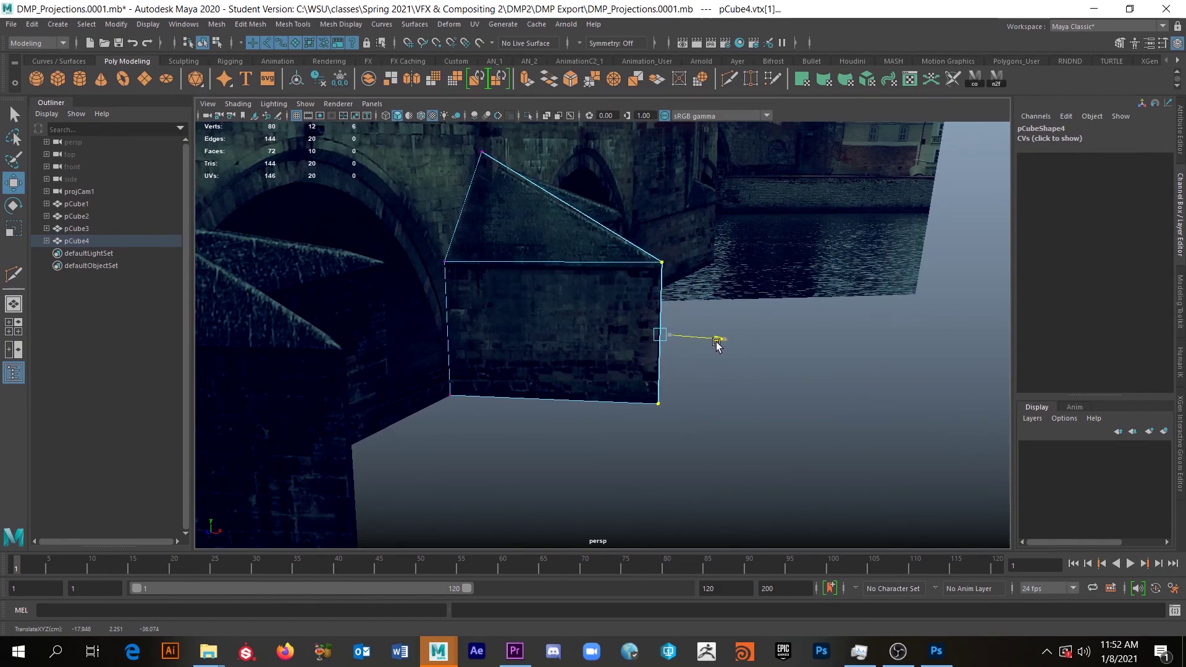
Step: Slide the vertices of pCube4's far wall-side edge along the wall
left_click_drag(717, 344, 761, 313, "alt")
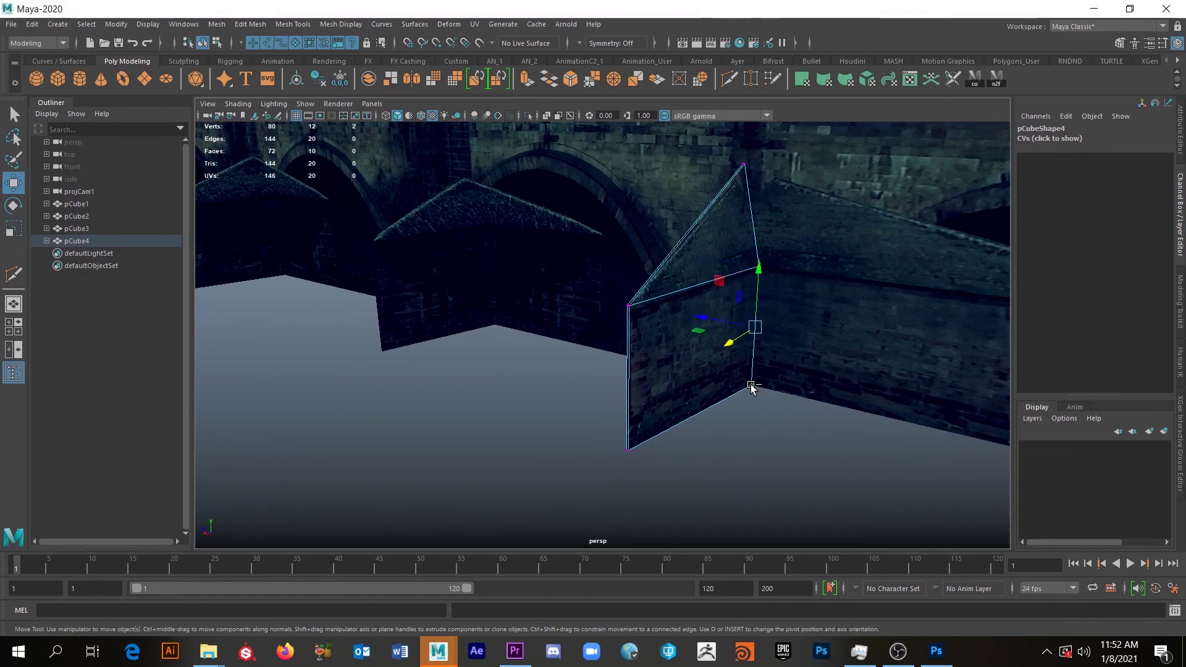
left_click_drag(716, 329, 789, 312)
scroll(519, 212, "up", 3)
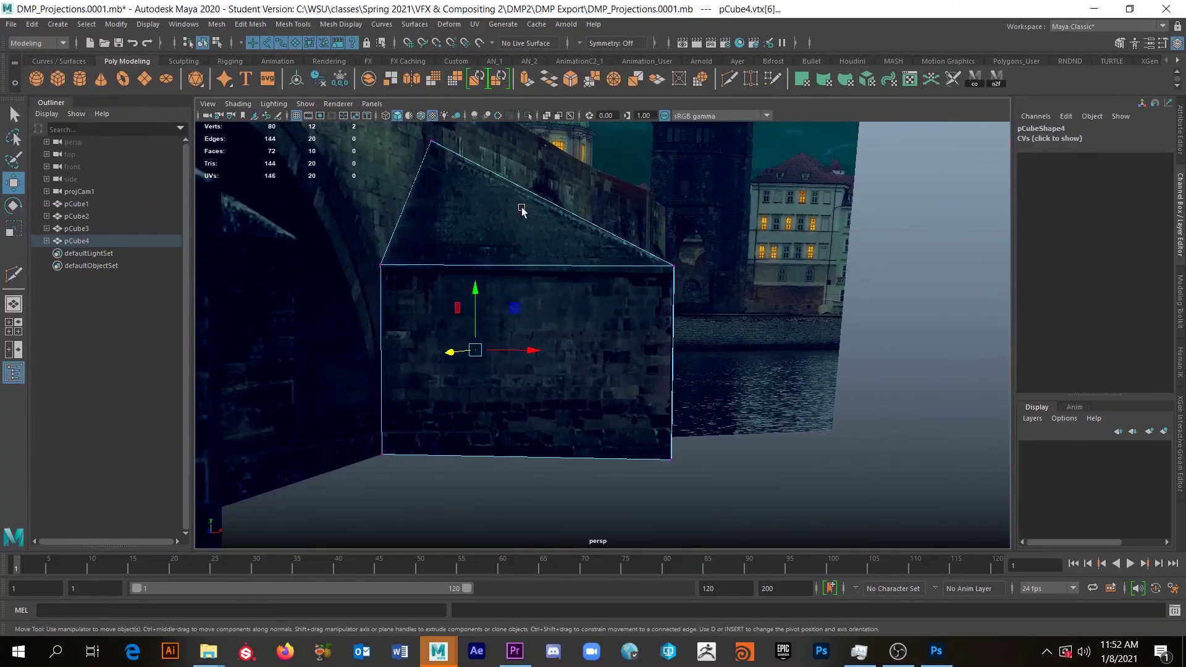
Step: Lower pCube4's peak slightly and fine-tune the height of its cap-base vertices to match the projected roof edge
scroll(649, 365, "up", 4)
scroll(526, 246, "up", 2)
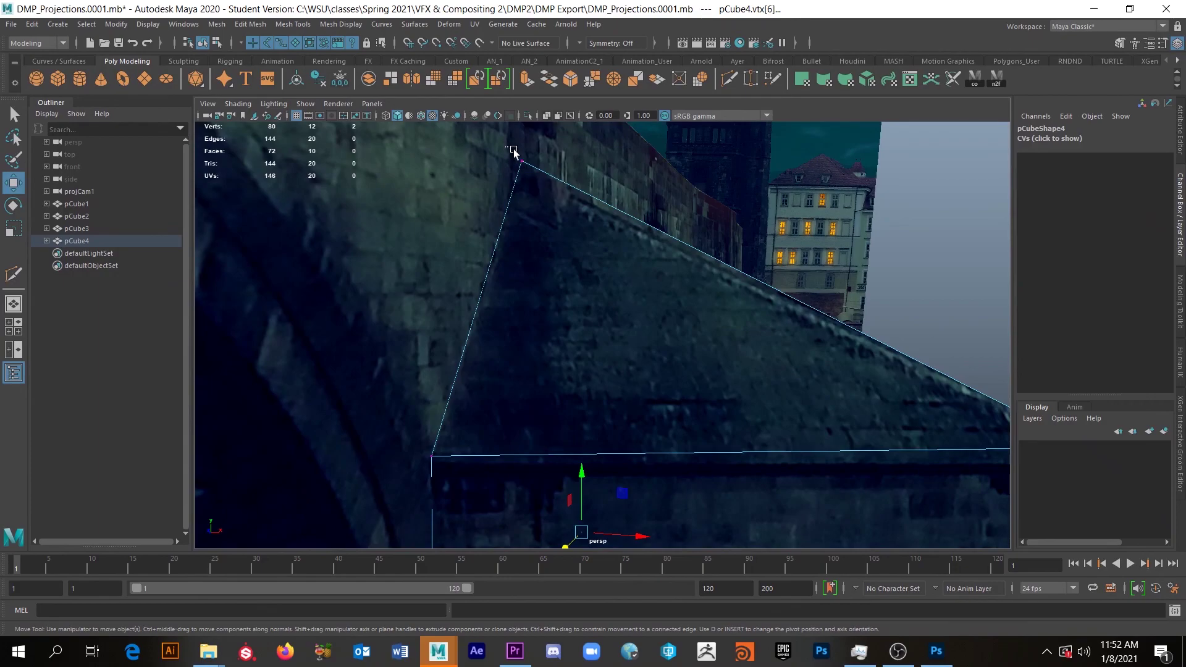
middle_click_drag(521, 133, 521, 135)
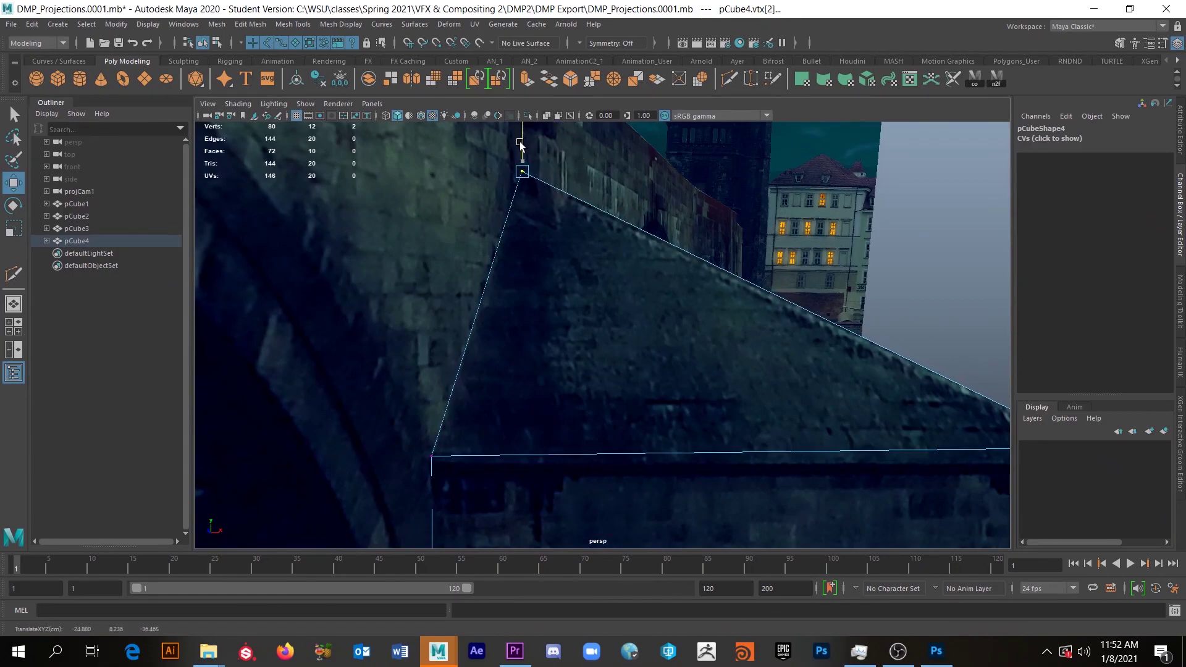
scroll(680, 325, "down", 5)
middle_click_drag(646, 319, 791, 264, "alt")
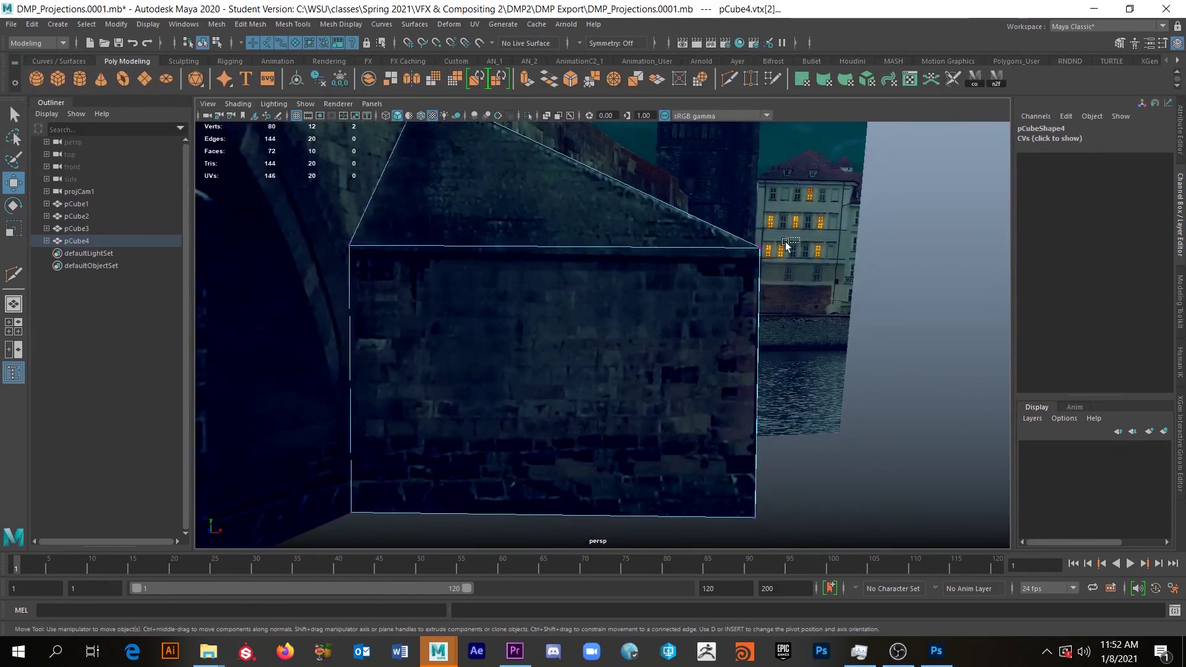
left_click_drag(559, 187, 561, 197)
Step: Return to object mode and examine pCube4's projection against the bridge and image plane from several angles
left_click_drag(727, 260, 794, 379, "alt")
scroll(806, 398, "down", 5)
scroll(742, 393, "down", 3)
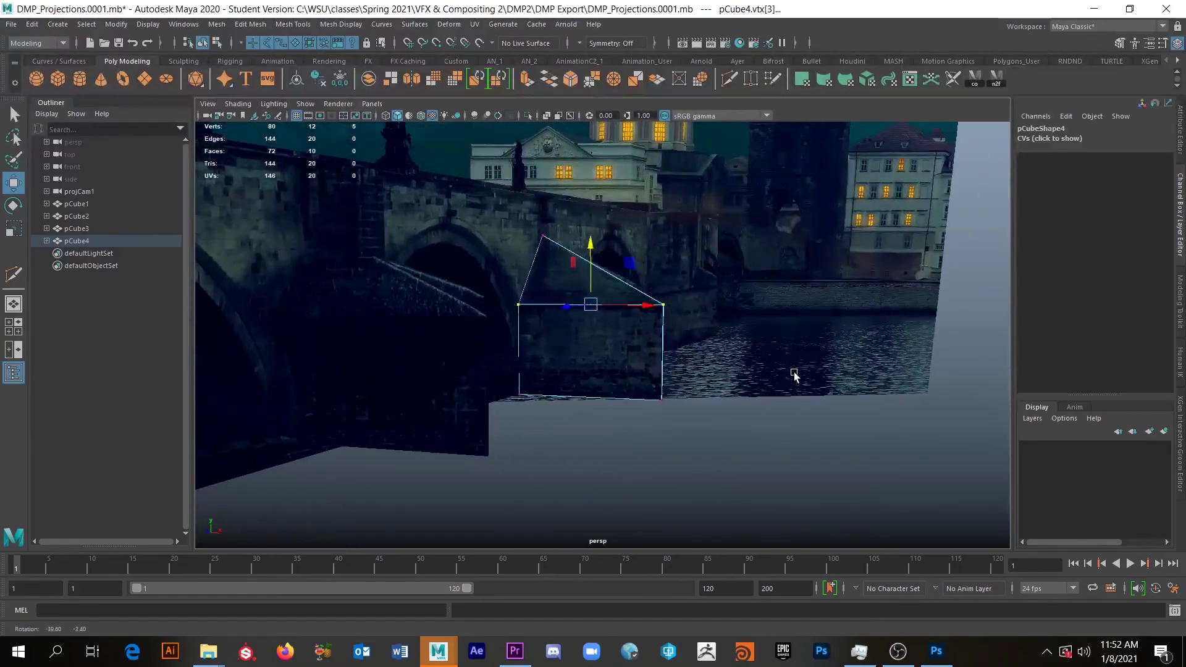
left_click(842, 450)
scroll(842, 452, "down", 2)
left_click_drag(842, 453, 743, 418, "alt")
right_click_drag(558, 295, 612, 275)
left_click_drag(628, 344, 714, 410, "alt")
left_click(707, 363)
left_click_drag(700, 391, 665, 410, "alt")
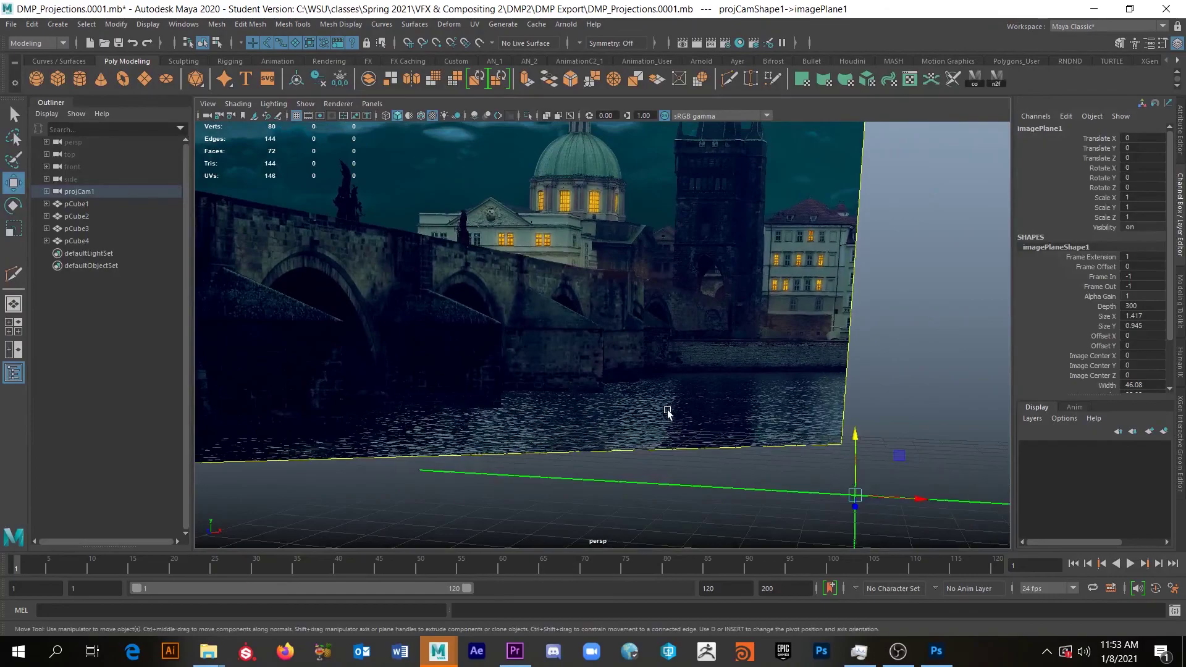
right_click_drag(641, 331, 670, 424, "alt")
left_click_drag(669, 424, 532, 366, "alt")
Step: Duplicate pCube4 and slide the copy along the wall toward its far end, at Translate Z -68.619
left_click(460, 329)
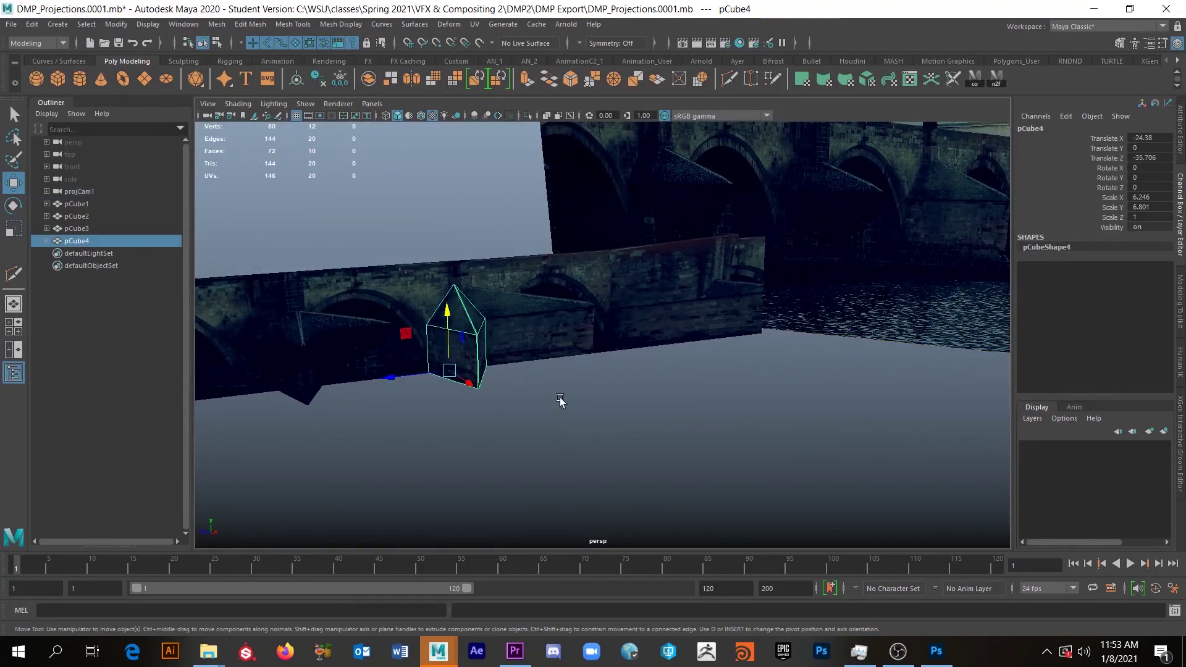
key("ctrl+d")
left_click_drag(401, 377, 684, 357)
left_click_drag(802, 340, 729, 370, "alt")
right_click_drag(729, 370, 715, 299, "alt")
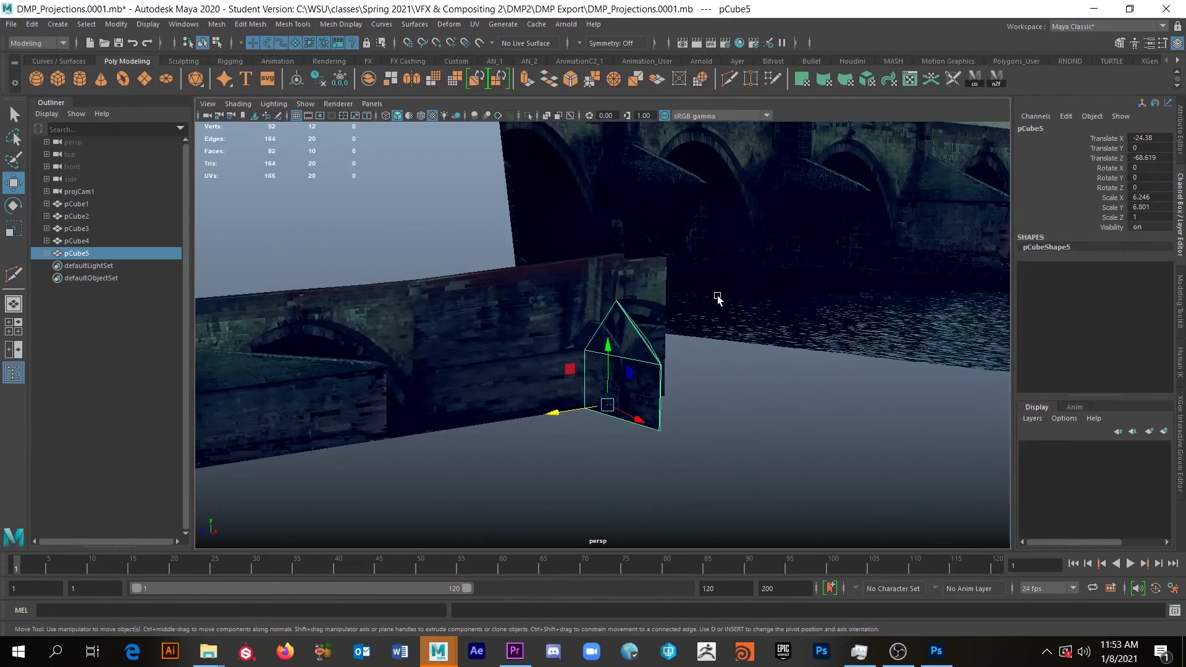
Step: Reposition pCube5 along the wall against the projected pier, at Translate Z -66.529
left_click_drag(715, 299, 679, 321, "alt")
right_click_drag(680, 321, 653, 329, "alt")
left_click_drag(653, 329, 604, 347, "alt")
right_click_drag(603, 346, 889, 396, "alt")
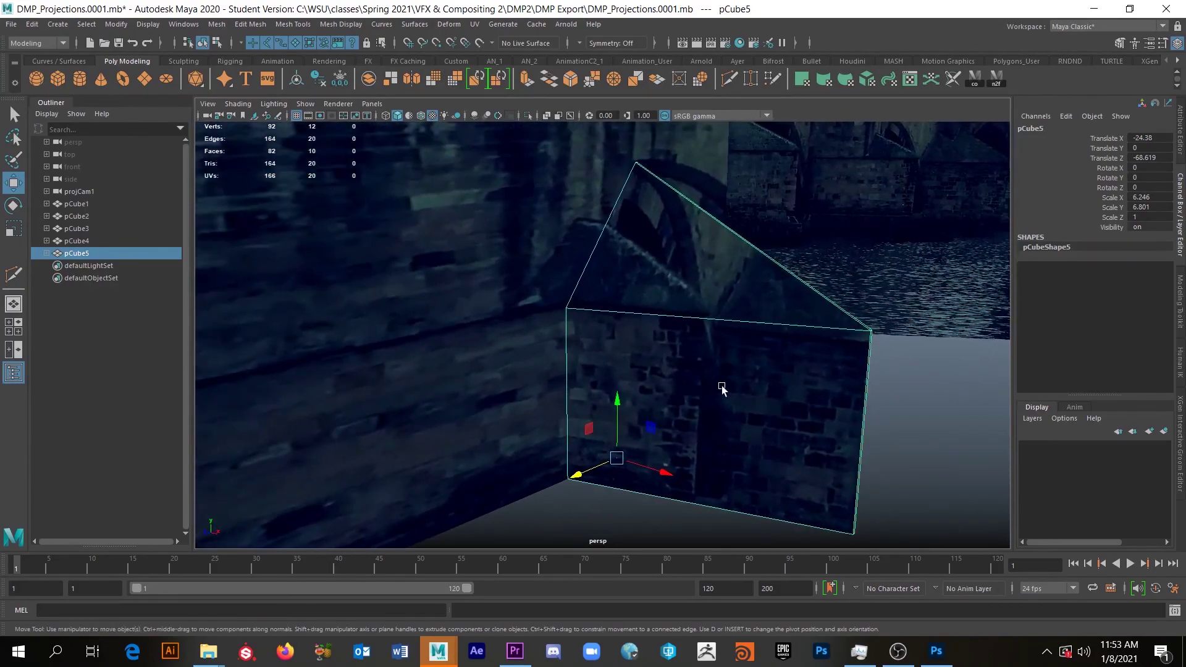
right_click_drag(726, 392, 690, 398, "alt")
left_click_drag(592, 434, 410, 432)
left_click_drag(953, 411, 936, 393, "alt")
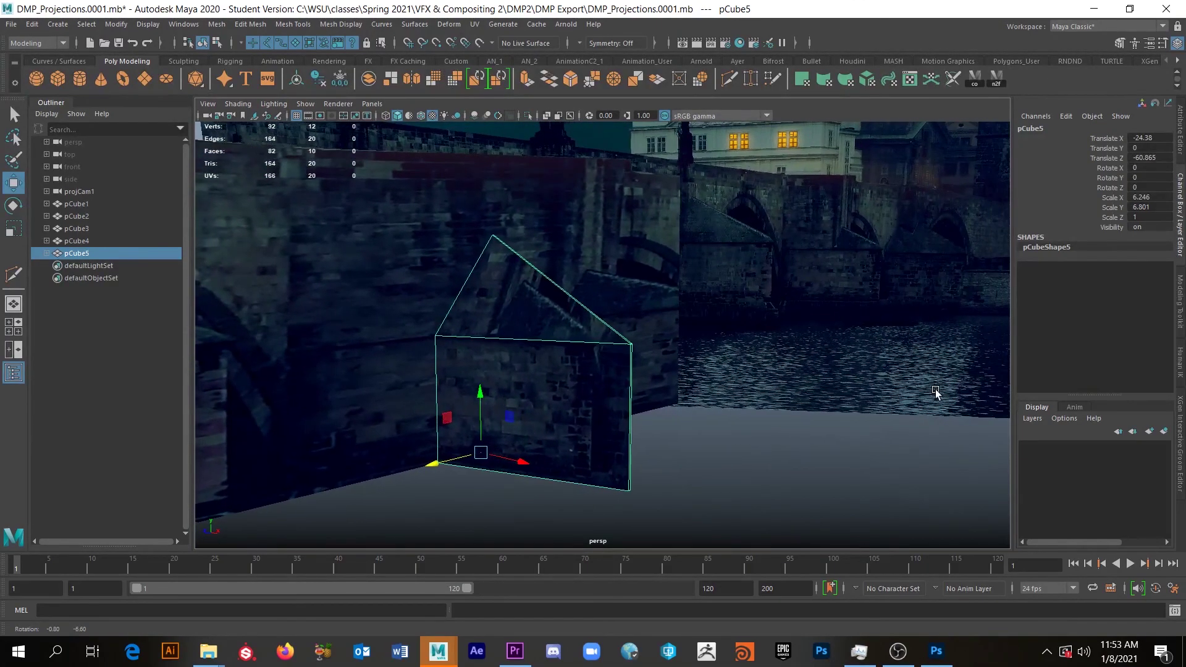
left_click_drag(435, 462, 543, 437)
right_click_drag(543, 438, 882, 398, "alt")
middle_click_drag(882, 398, 810, 317, "alt")
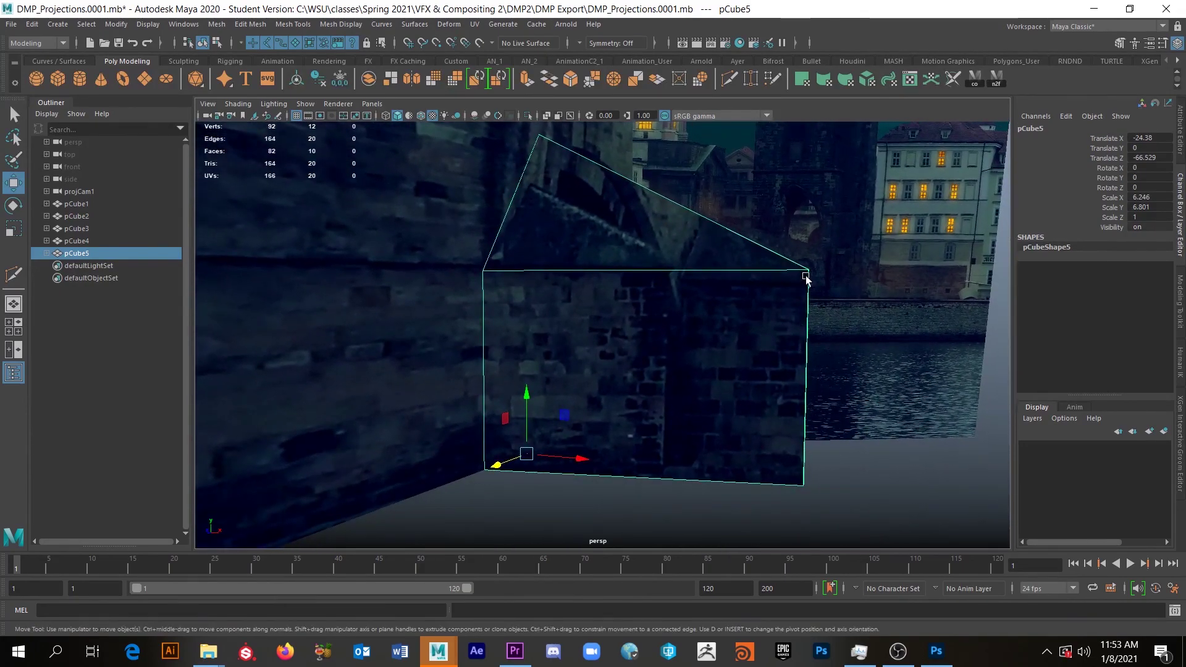
Step: Move pCube5's outer-side vertices inward to the projected pier's edge and lower its roof peak to match the projected cap
right_click_drag(805, 279, 769, 248)
left_click_drag(860, 559, 881, 575)
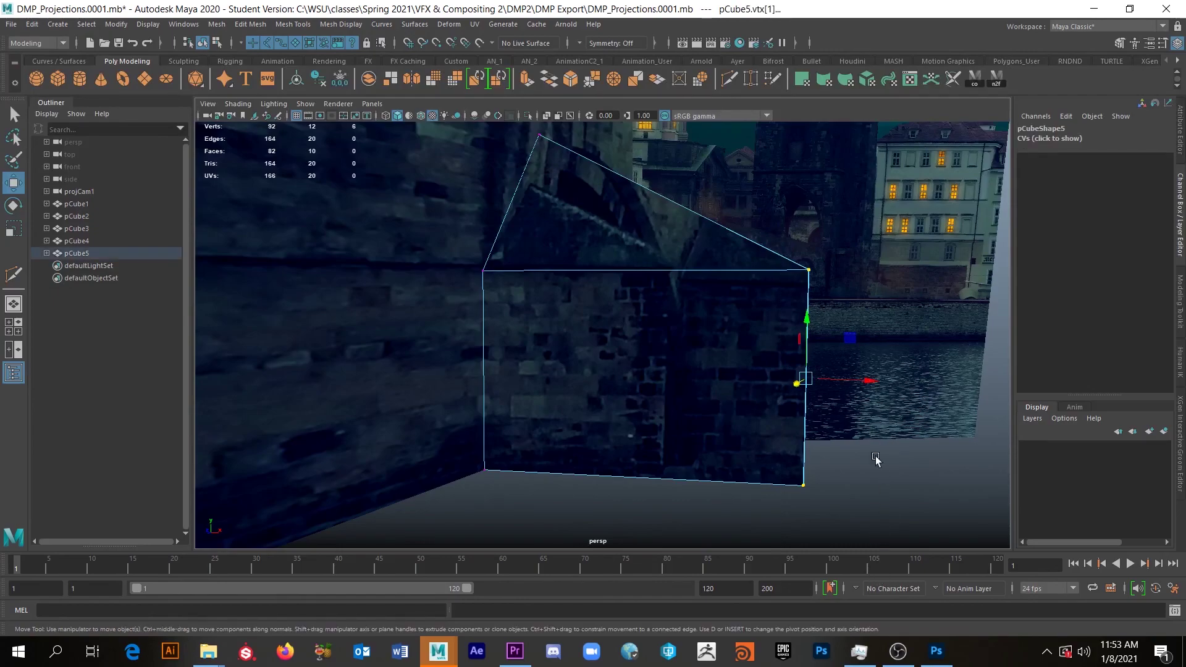
left_click_drag(868, 380, 732, 384)
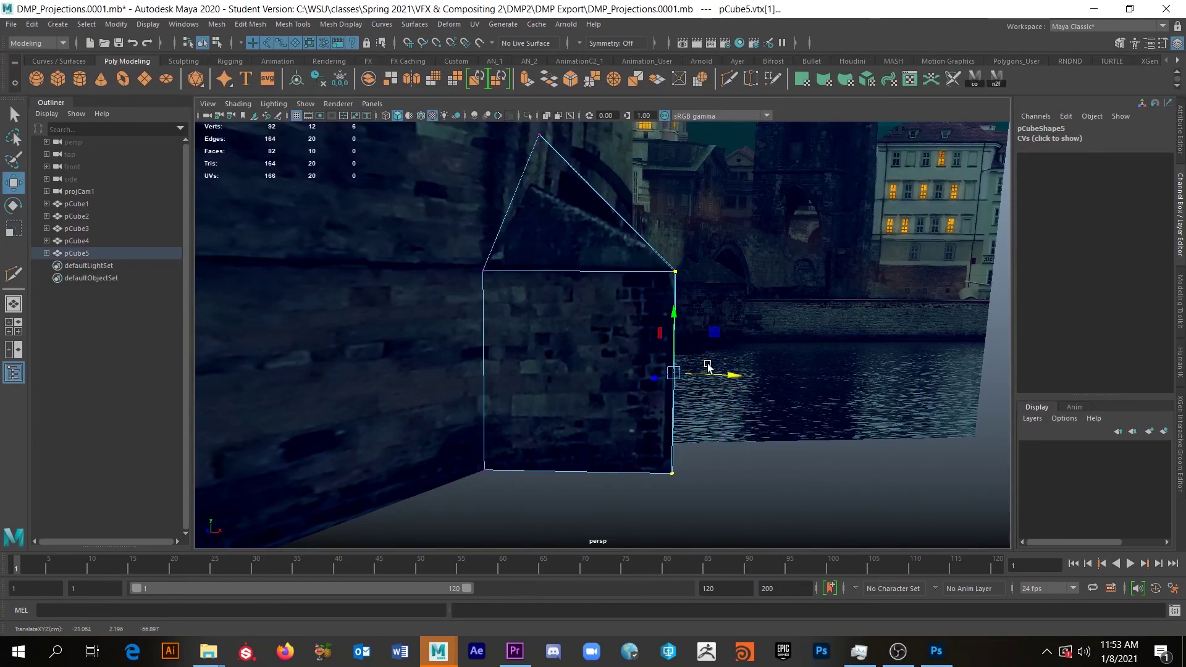
left_click_drag(512, 126, 557, 142)
middle_click_drag(595, 196, 721, 283, "alt")
left_click_drag(619, 135, 619, 148)
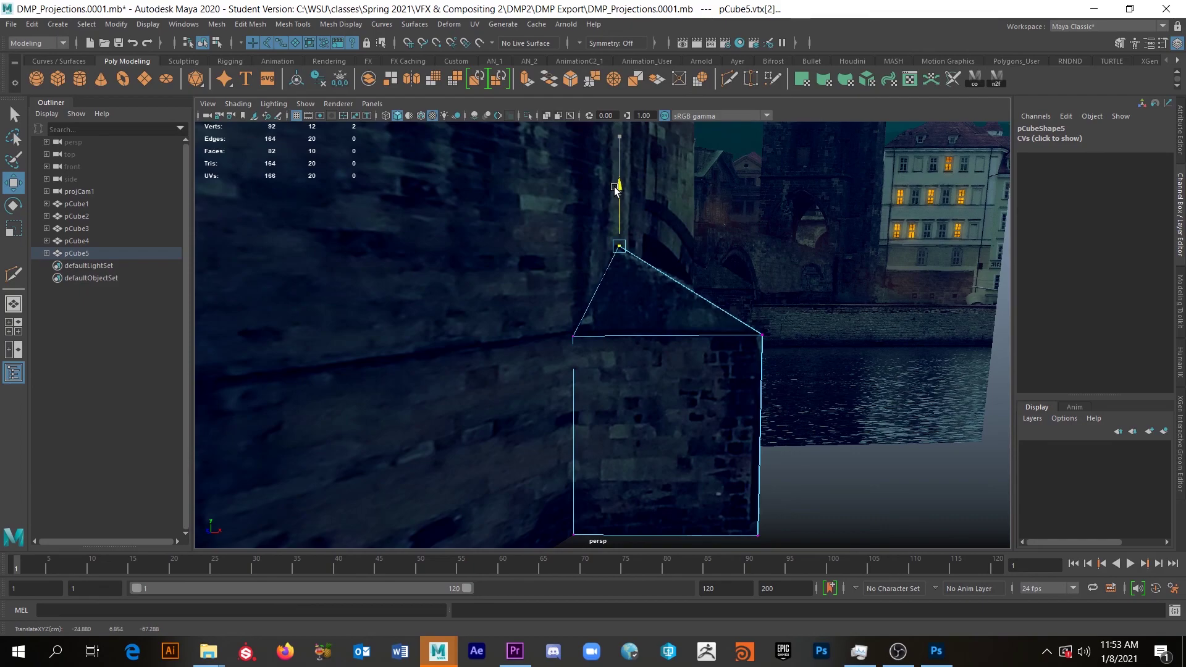
Step: Adjust pCube5's outer cap-corner vertices to line up with the corner of the projected pier roof
left_click_drag(768, 315, 810, 301)
scroll(859, 402, "up", 6)
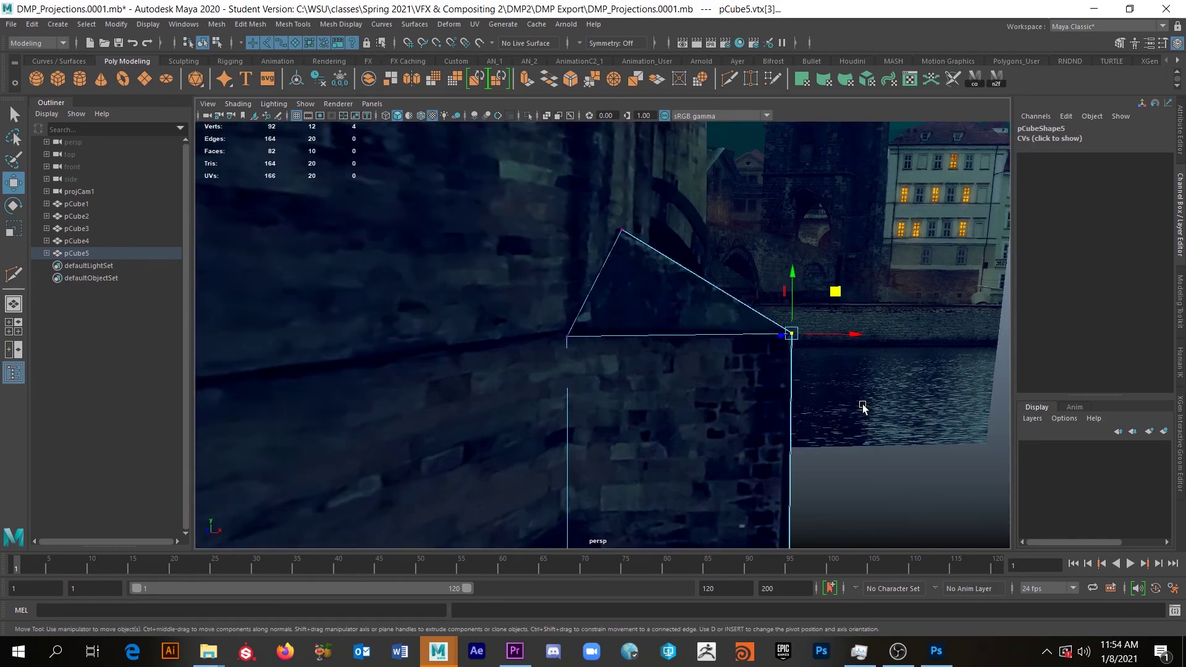
middle_click_drag(730, 378, 715, 199, "alt")
scroll(741, 309, "down", 4)
middle_click_drag(779, 415, 740, 371, "alt")
left_click_drag(740, 371, 717, 249, "alt")
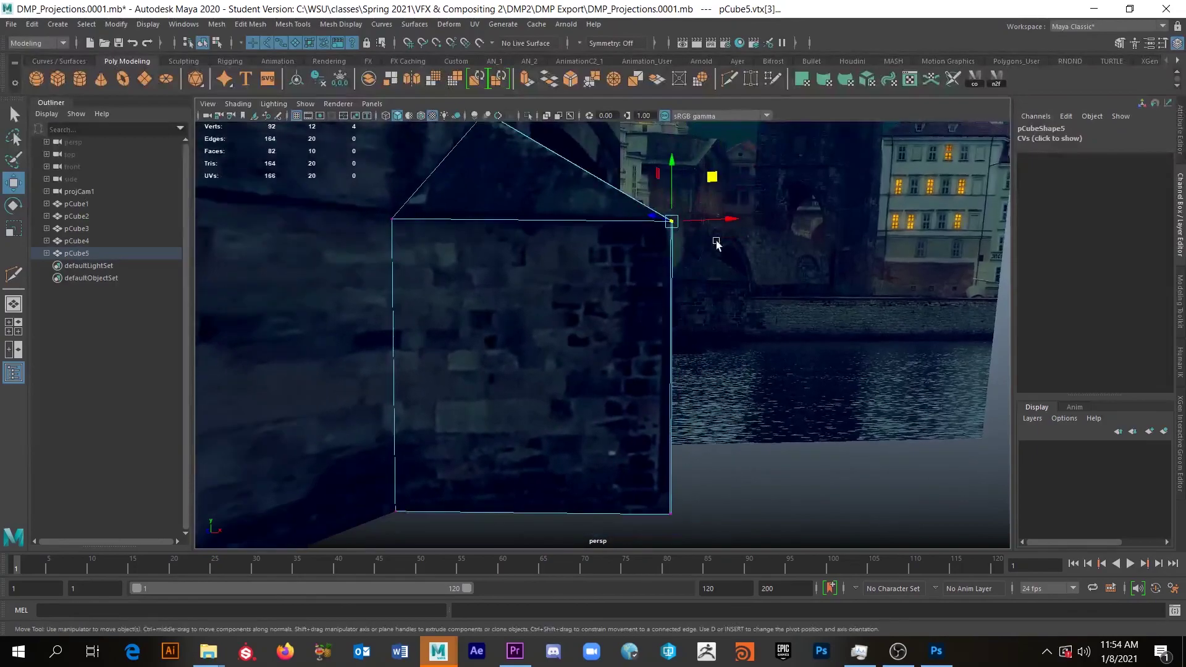
mouse_move(711, 185)
left_mouse_down()
mouse_move(732, 177)
mouse_move(698, 185)
mouse_move(714, 188)
mouse_move(708, 179)
left_mouse_up()
Step: Shift pCube5's outer base vertices inward so the side edge follows the projected pier's corner
left_click_drag(741, 507, 686, 525)
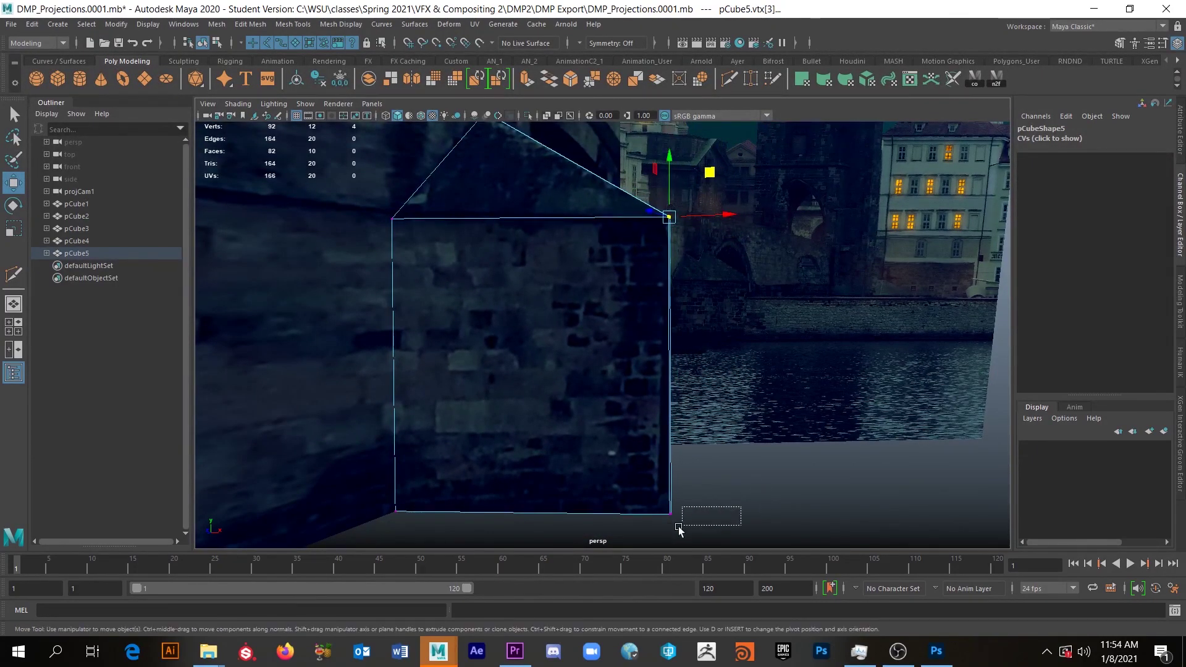
left_click_drag(714, 485, 709, 481)
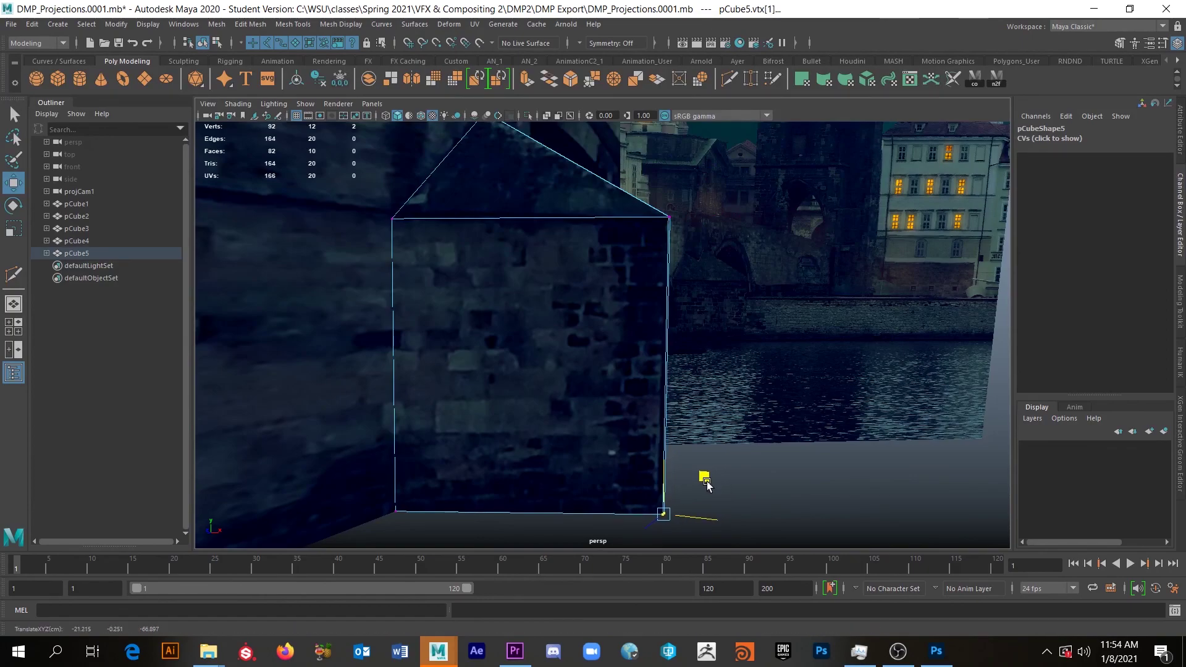
left_click_drag(751, 525, 821, 389, "alt")
left_click(811, 408)
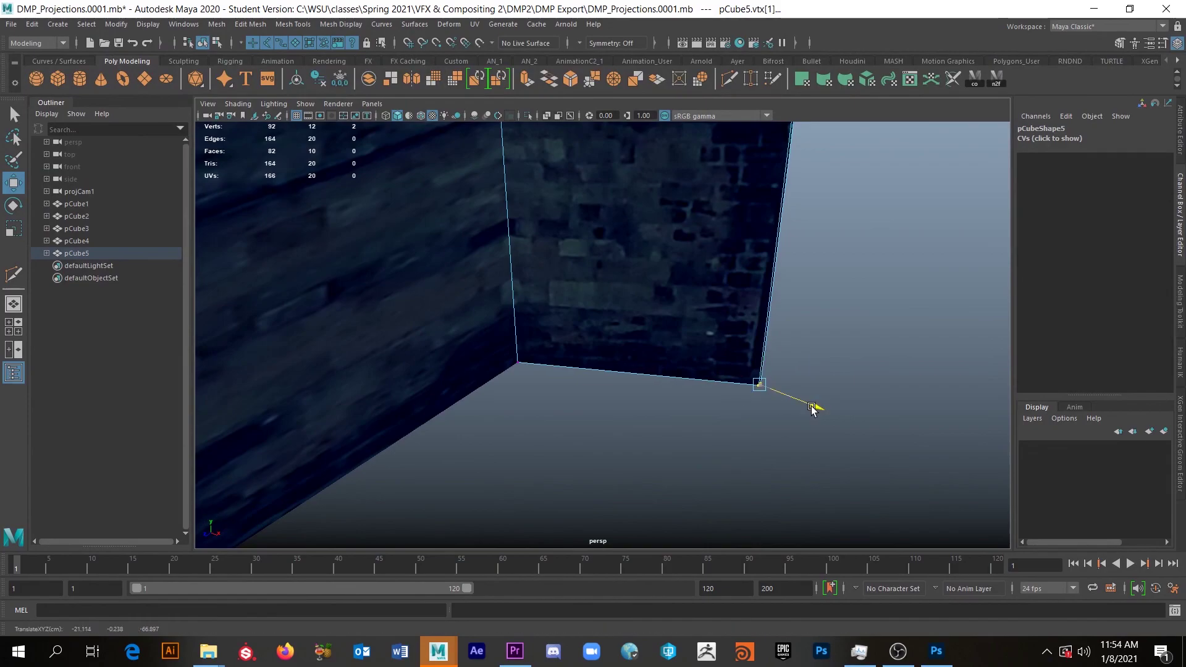
Step: Level pCube5's outer base vertices at Y 0, nudge them sideways to the projected edge, and return to object mode
left_click_drag(843, 465, 574, 263, "alt")
left_click_drag(662, 493, 595, 506, "alt")
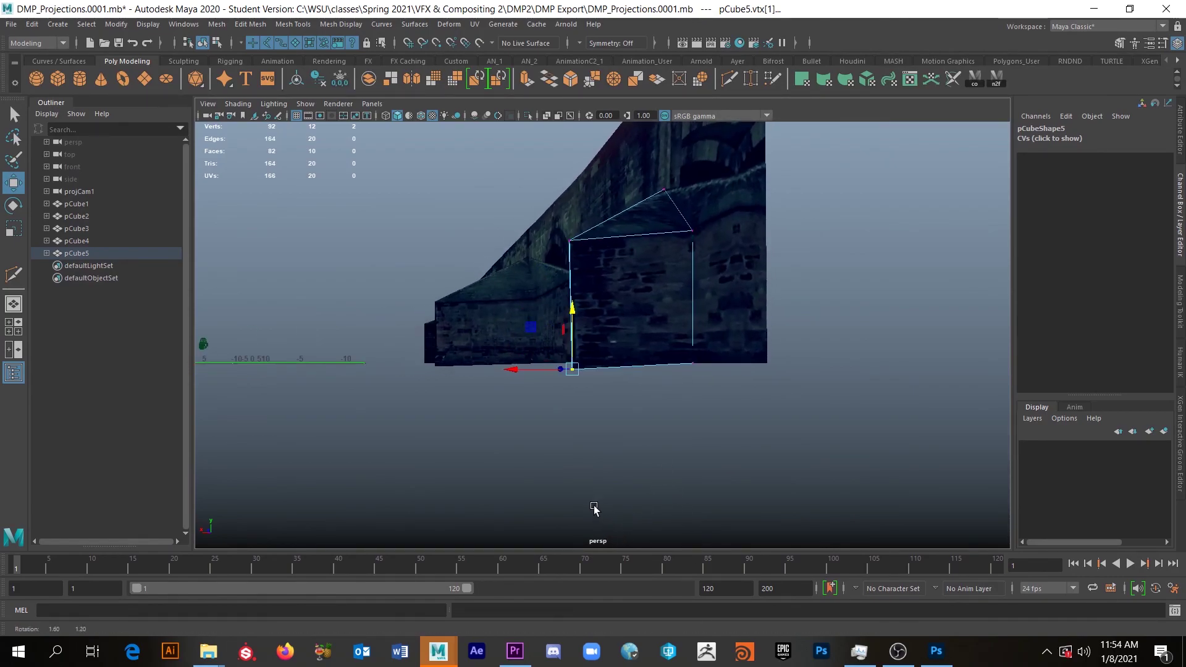
left_click_drag(574, 318, 576, 381)
key("ctrl+z")
left_click_drag(610, 463, 654, 310, "alt")
left_click_drag(666, 364, 517, 403, "alt")
right_click_drag(517, 403, 892, 426, "alt")
mouse_move(900, 428)
left_mouse_down()
mouse_move(927, 426)
mouse_move(901, 427)
left_mouse_up()
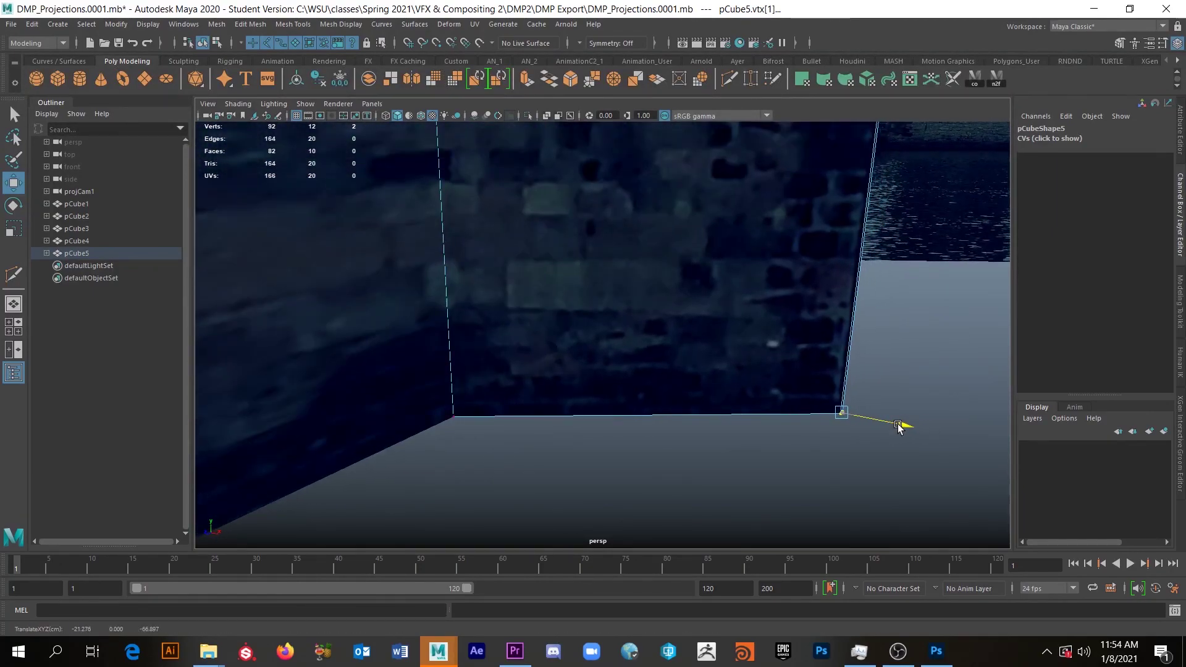
right_click_drag(747, 429, 604, 432, "alt")
left_click_drag(603, 432, 718, 453, "alt")
right_click_drag(781, 300, 882, 376, "alt")
right_click_drag(542, 292, 590, 287)
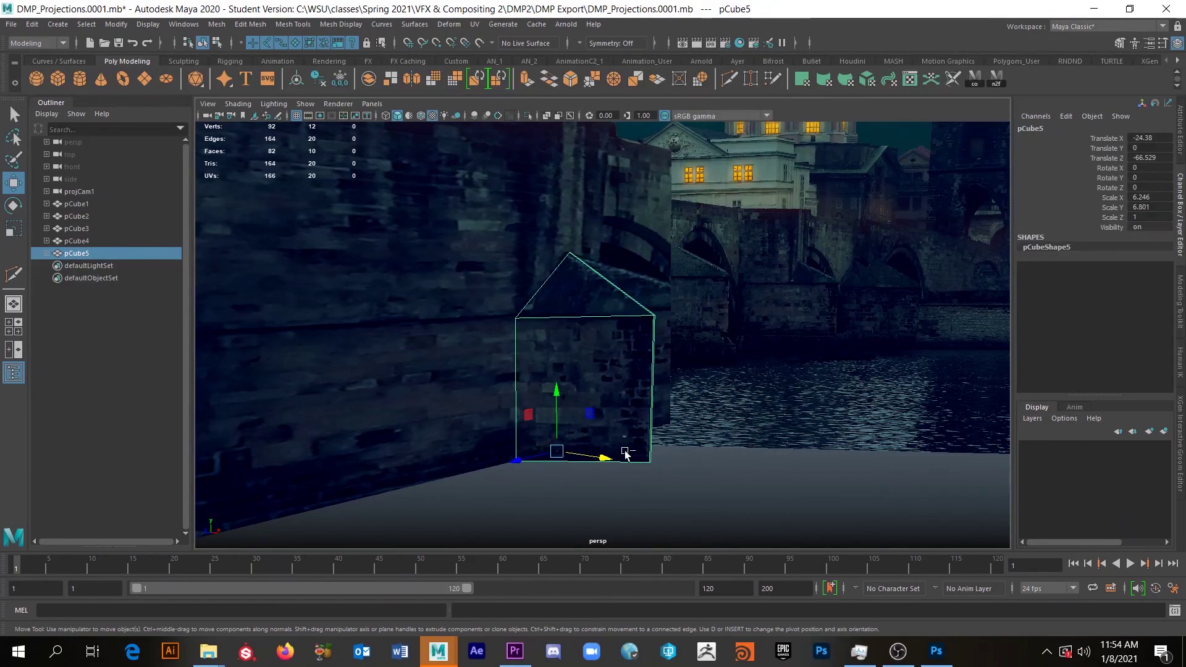
Step: Duplicate pCube5 along the bridge to the next pier, at Translate Z -80.521, and scale the copy to Scale Y 6.827
mouse_move(603, 464)
left_mouse_down("shift")
mouse_move(550, 465)
mouse_move(649, 452)
mouse_move(749, 408)
mouse_move(808, 416)
mouse_move(900, 402)
mouse_move(739, 487)
mouse_move(745, 477)
mouse_move(693, 495)
mouse_move(765, 463)
mouse_move(721, 476)
mouse_move(737, 476)
left_mouse_up("shift")
key("r")
left_click_drag(734, 365, 812, 293)
left_click_drag(925, 352, 895, 371, "alt")
left_click_drag(675, 378, 529, 412, "alt")
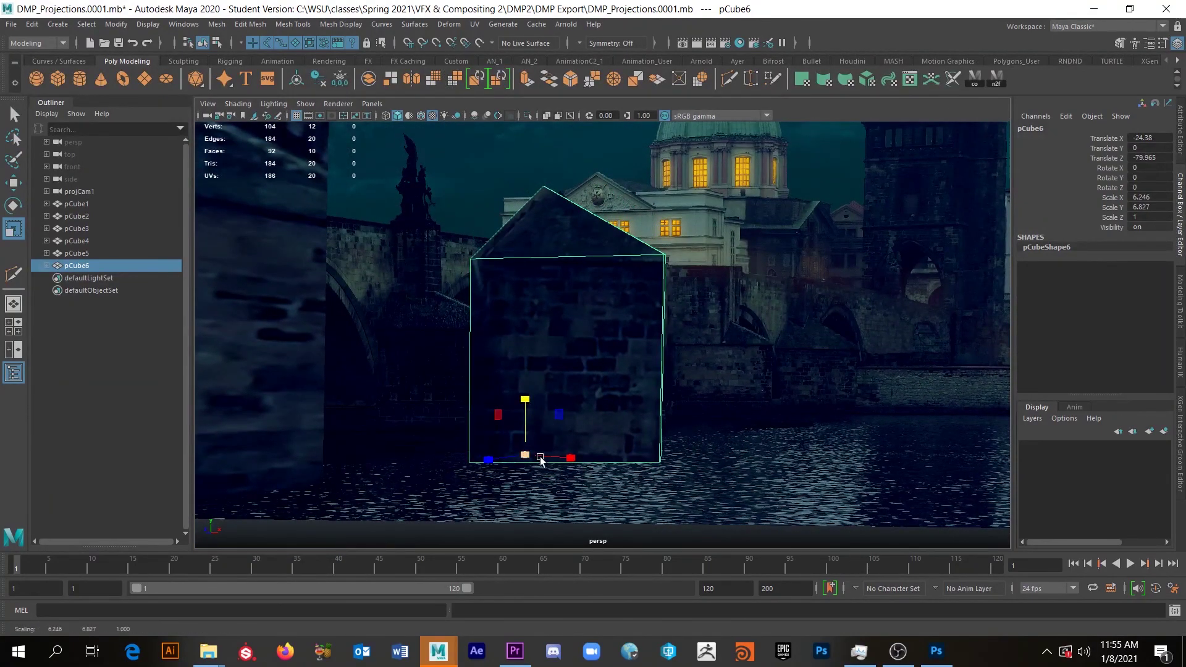
key("w")
left_click_drag(484, 463, 505, 465)
Step: Move pCube6's outer-side vertices outward to the projected pier's far edge, and stay in vertex editing on pCube6
right_click_drag(671, 276, 648, 236)
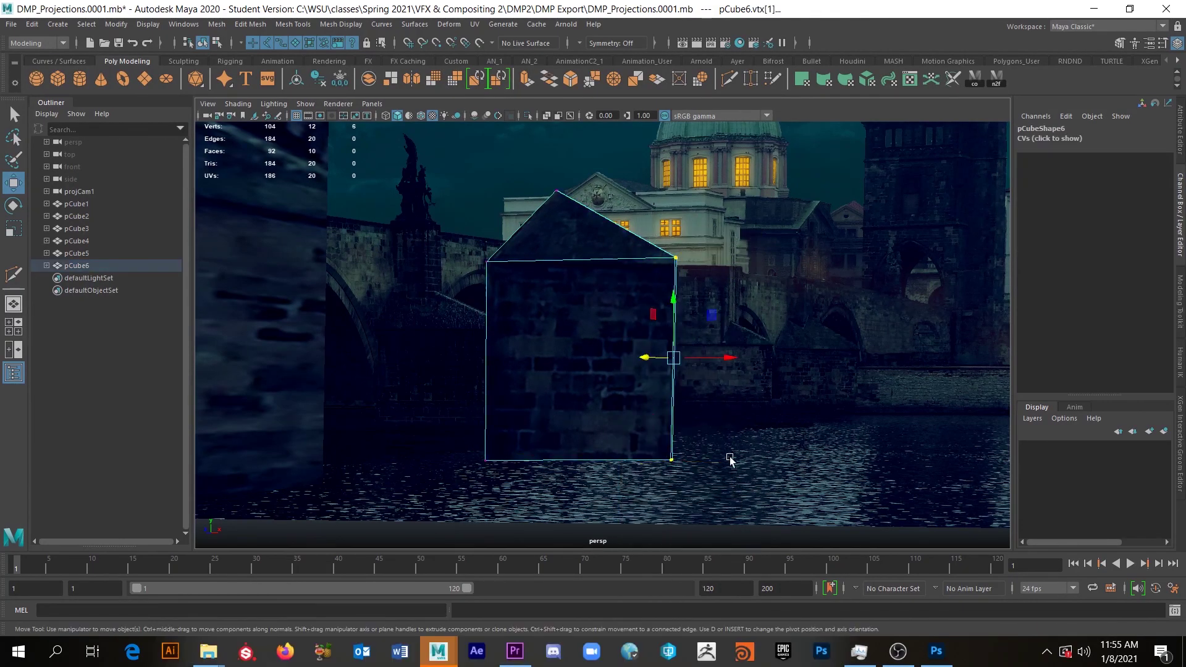
left_click_drag(731, 365, 885, 420)
left_click_drag(522, 163, 614, 232)
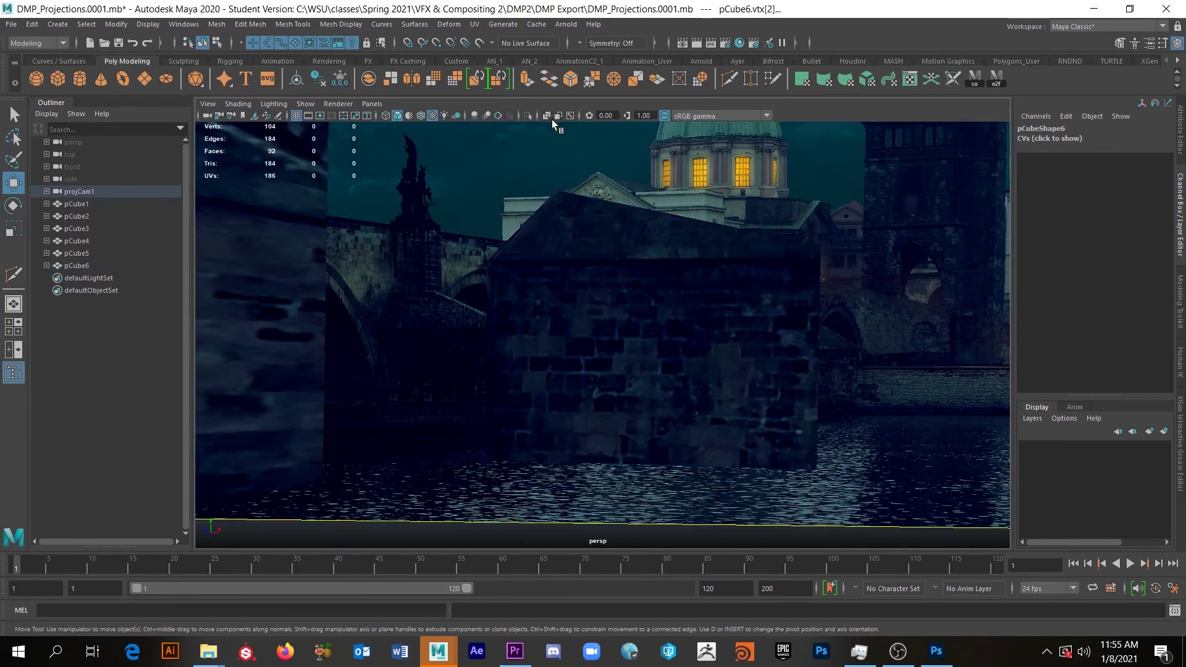
left_click(542, 166)
left_click(570, 216)
right_click_drag(557, 212, 519, 212)
Step: Try moving pCube6's roof peak farther back and adjusting its height
left_click_drag(575, 204, 648, 29)
scroll(667, 305, "down", 2)
left_click_drag(667, 305, 502, 246, "alt")
left_click_drag(414, 173, 460, 187)
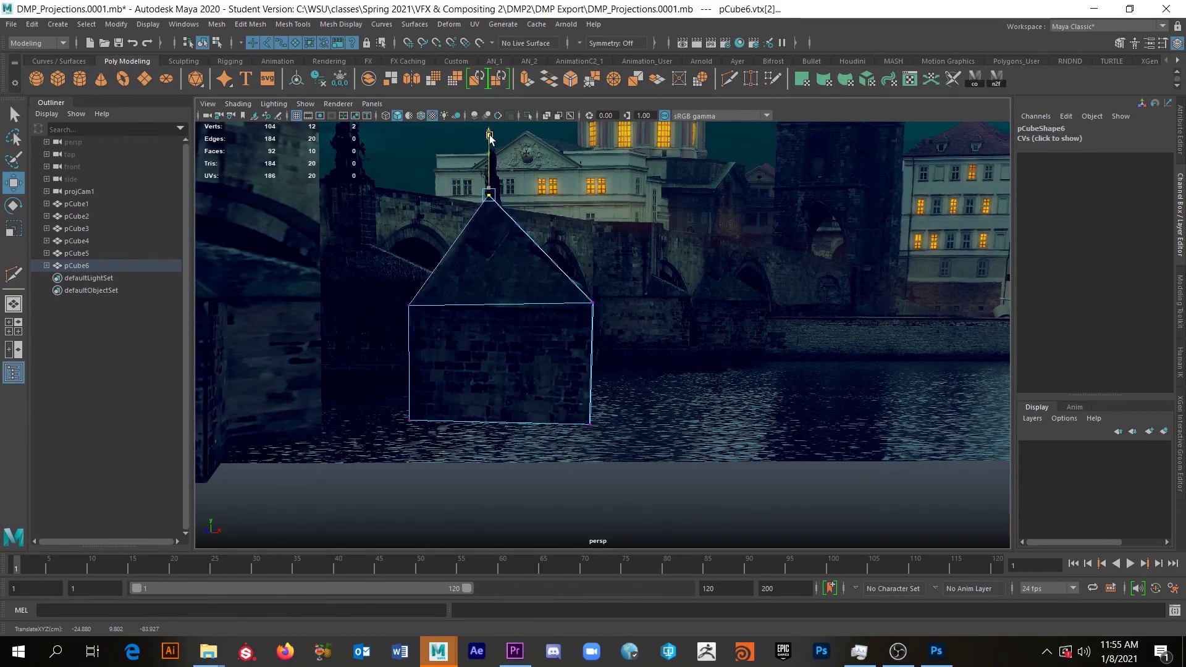
mouse_move(487, 144)
left_mouse_down()
mouse_move(488, 126)
mouse_move(496, 138)
left_mouse_up()
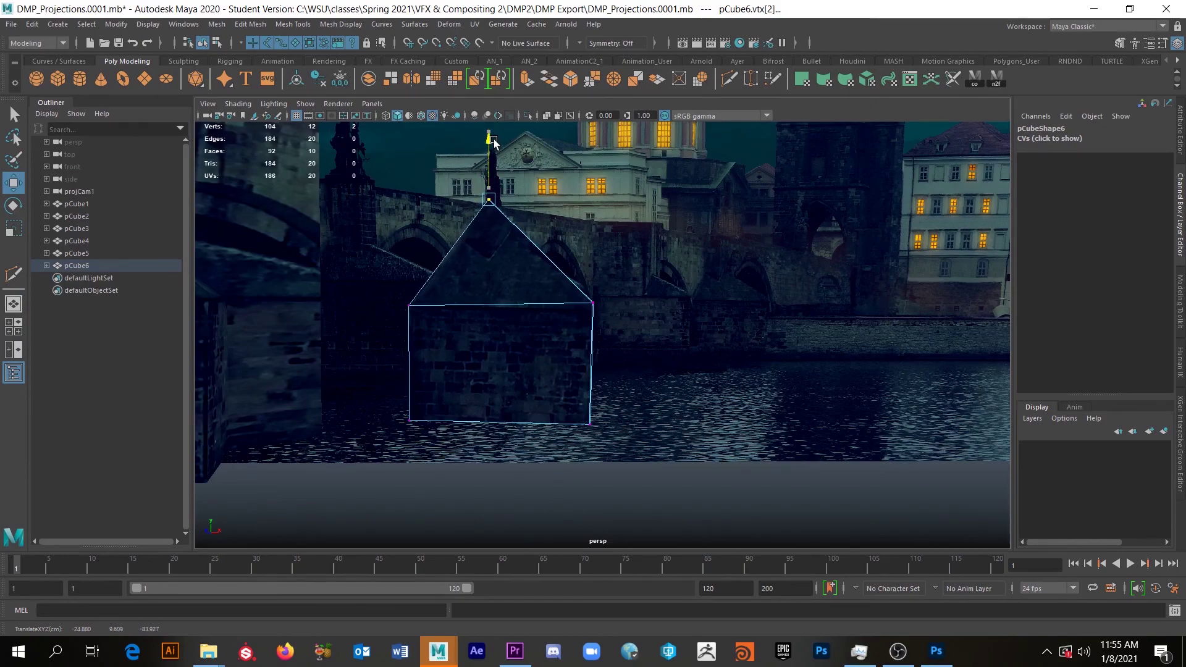
Step: Undo the previous peak changes, lower pCube6's roof peak to about Y 7.5, and shift it sideways to about X -24.5
left_click_drag(440, 346, 387, 218, "alt")
key("ctrl+z")
left_click_drag(372, 131, 379, 226)
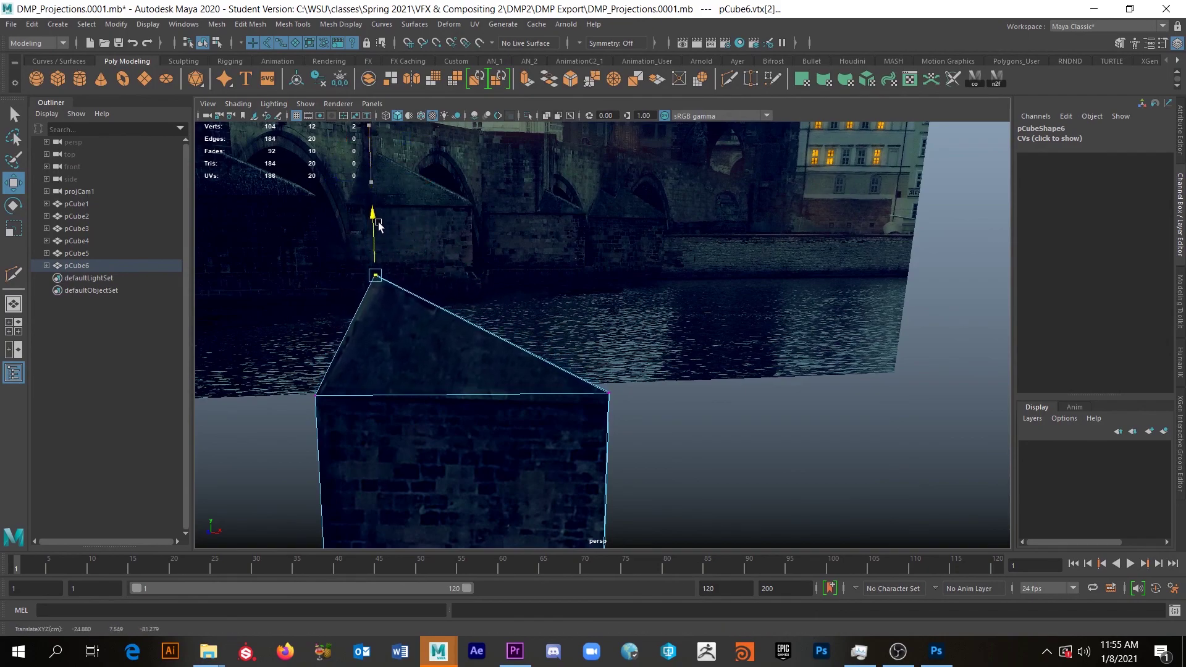
left_click_drag(427, 276, 437, 279)
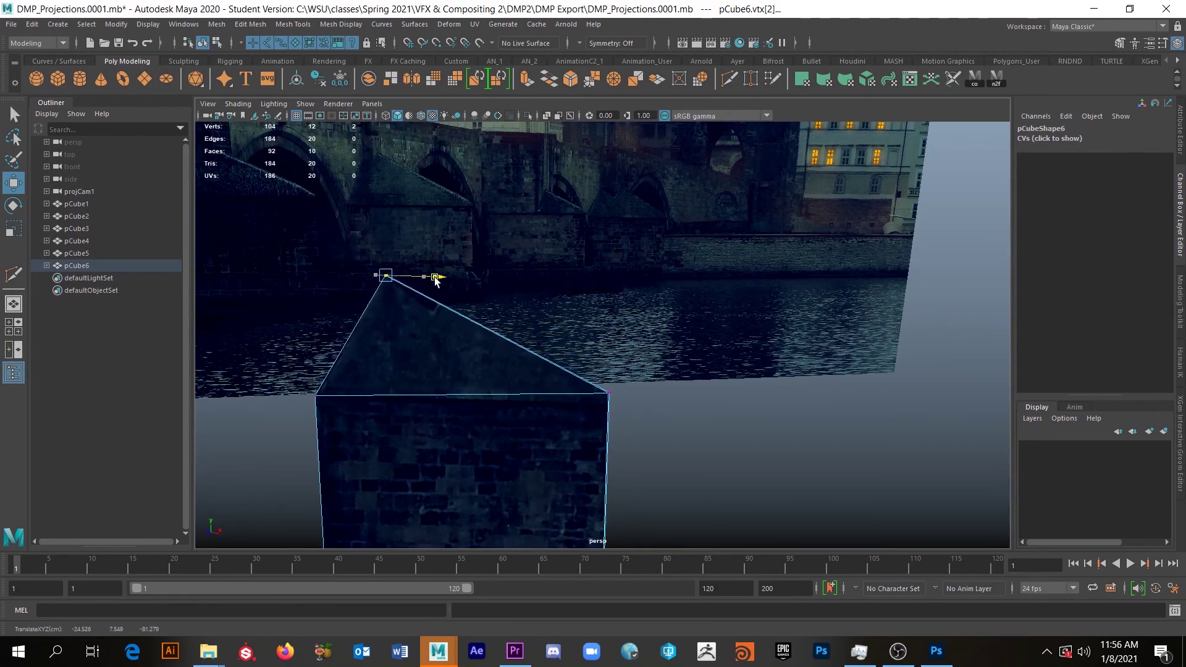
Step: Cut two closely spaced edge loops across pCube6's roof and walls, just outward of the peak
left_click_drag(432, 326, 460, 267, "alt")
key("ctrl+shift+x")
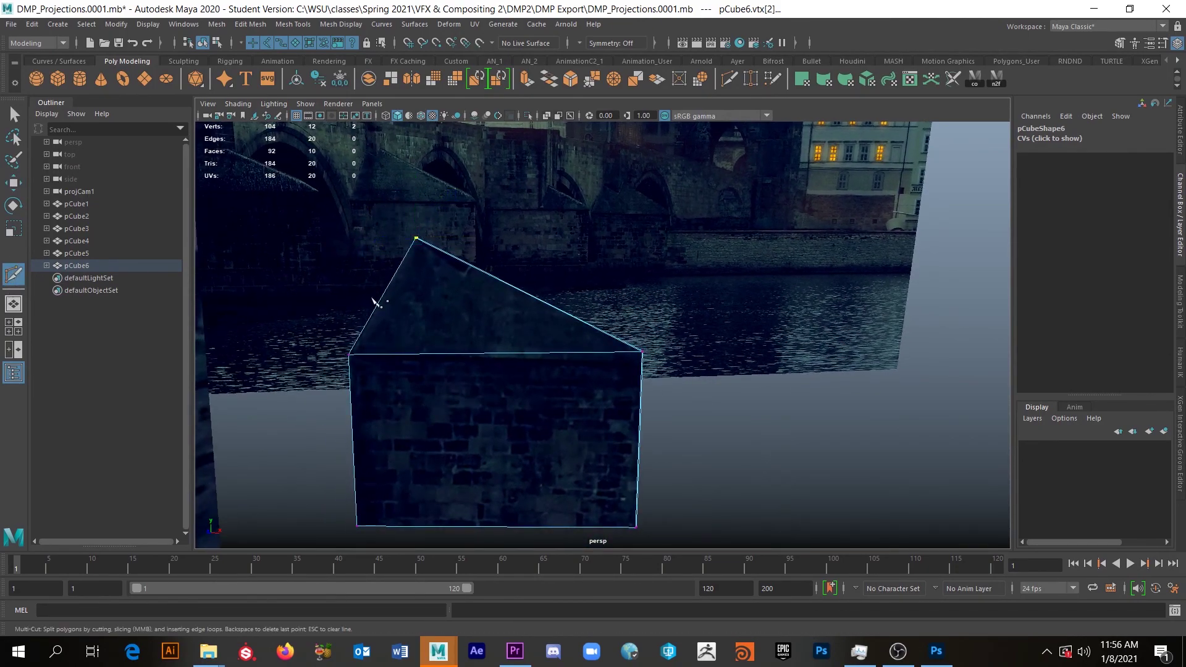
left_click(460, 268, "ctrl")
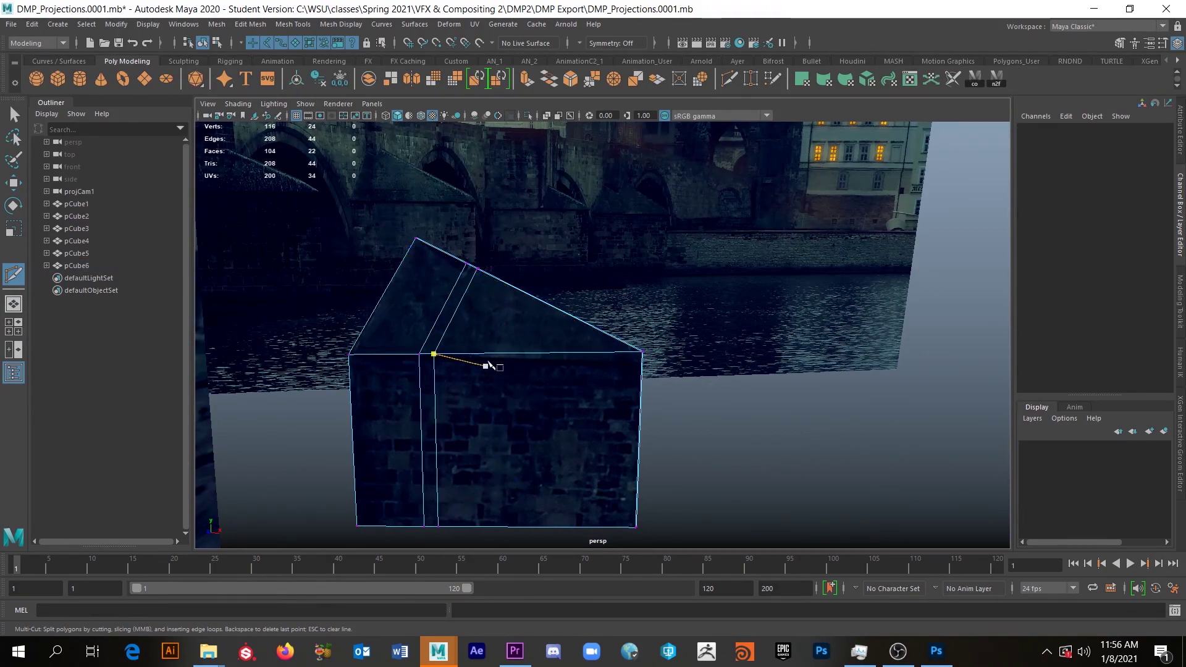
Step: Raise the outer loop's ridge vertices into a second peak, lower the inner loop's slightly to form a notch, and leave vertex editing
key("w")
left_click_drag(479, 281, 480, 281)
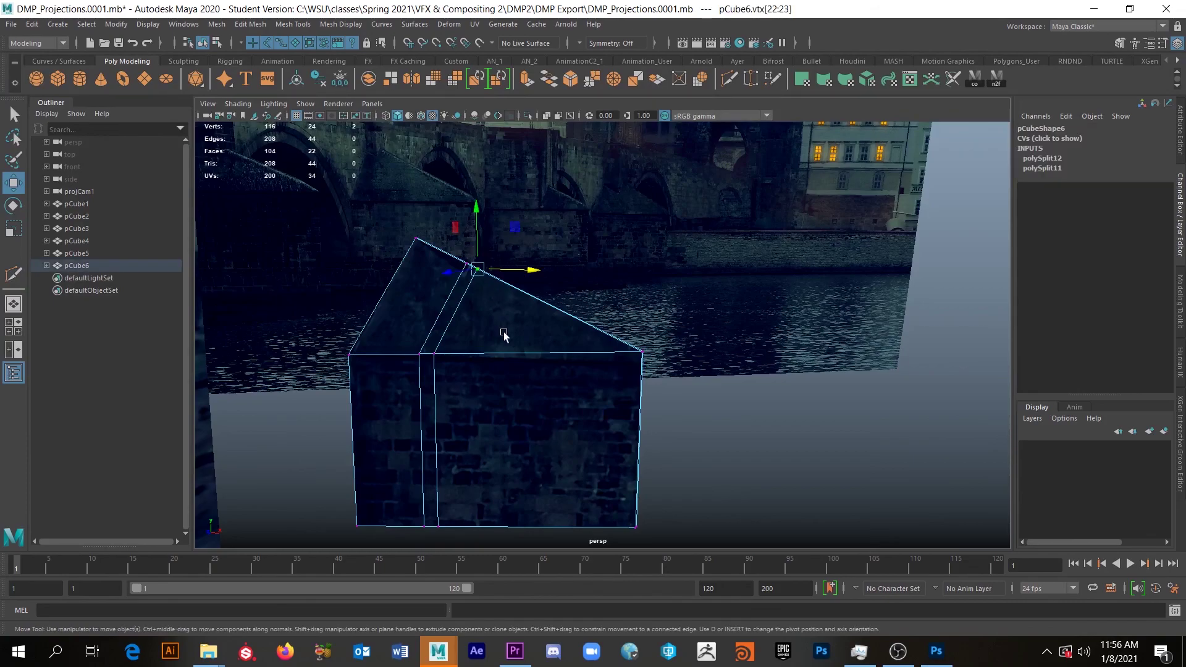
left_click_drag(480, 214, 497, 148)
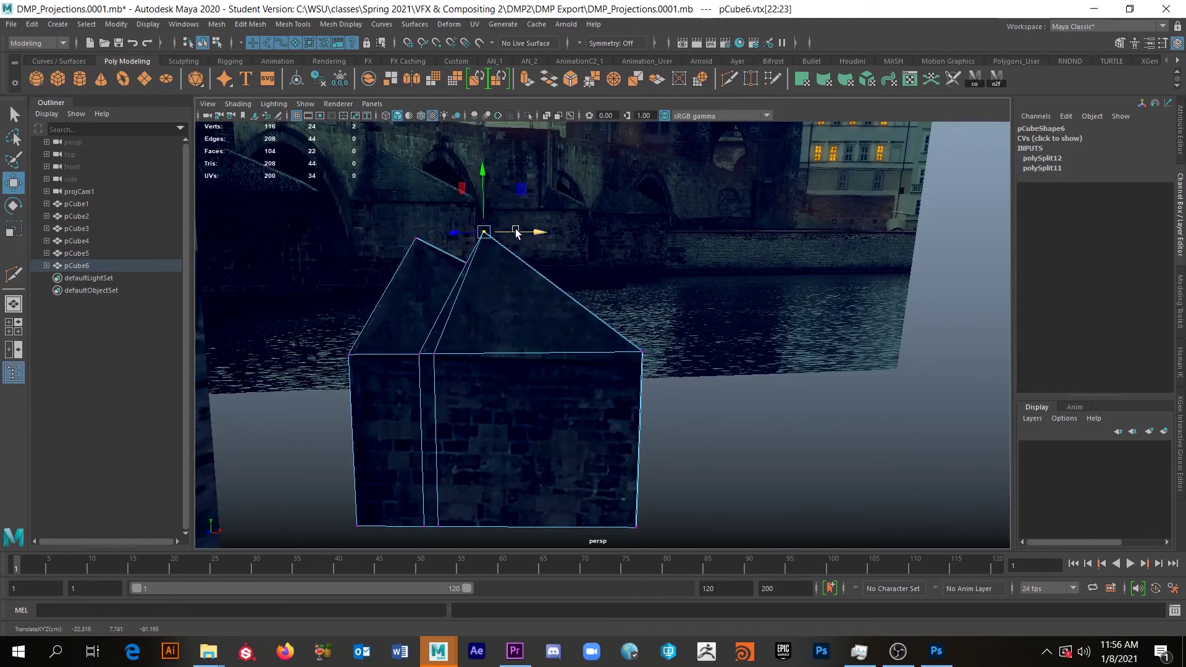
left_click_drag(455, 263, 476, 275)
left_click_drag(467, 203, 468, 207)
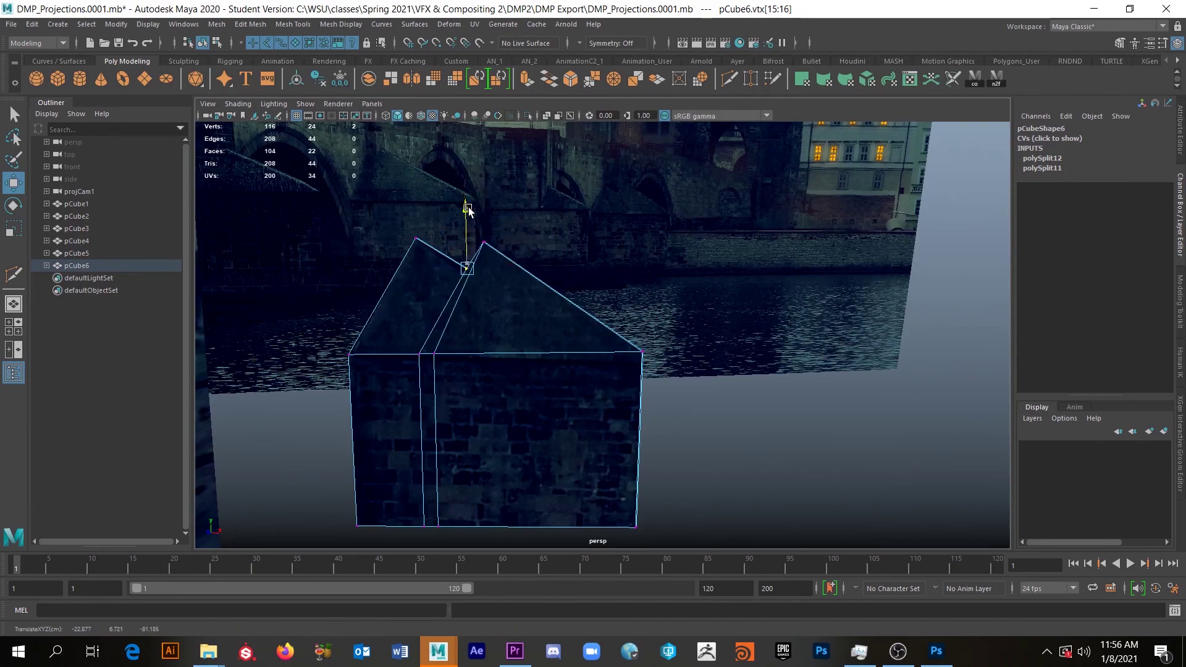
left_click_drag(464, 361, 535, 359, "alt")
right_click_drag(534, 359, 581, 300)
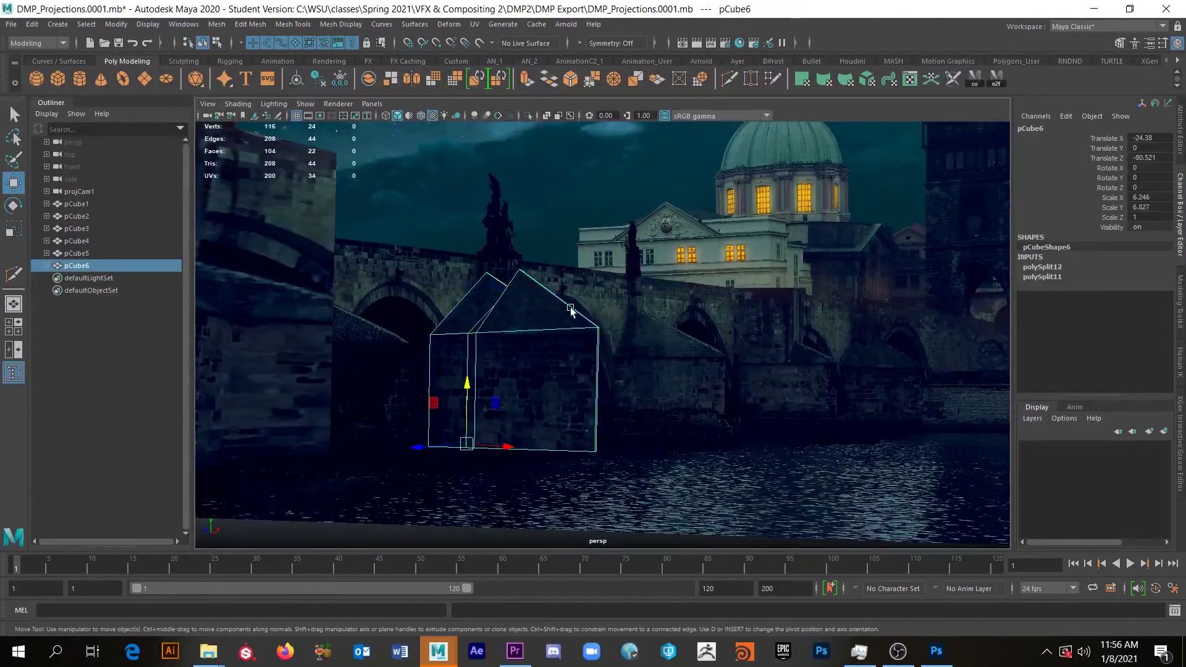
left_click(667, 436)
Step: Extrude pCube1's end face along the bridge past the pCube6 pier, to about Z -98
left_click_drag(665, 430, 631, 436, "alt")
left_click_drag(696, 436, 457, 210, "alt")
right_click_drag(458, 209, 461, 230)
left_click(463, 213)
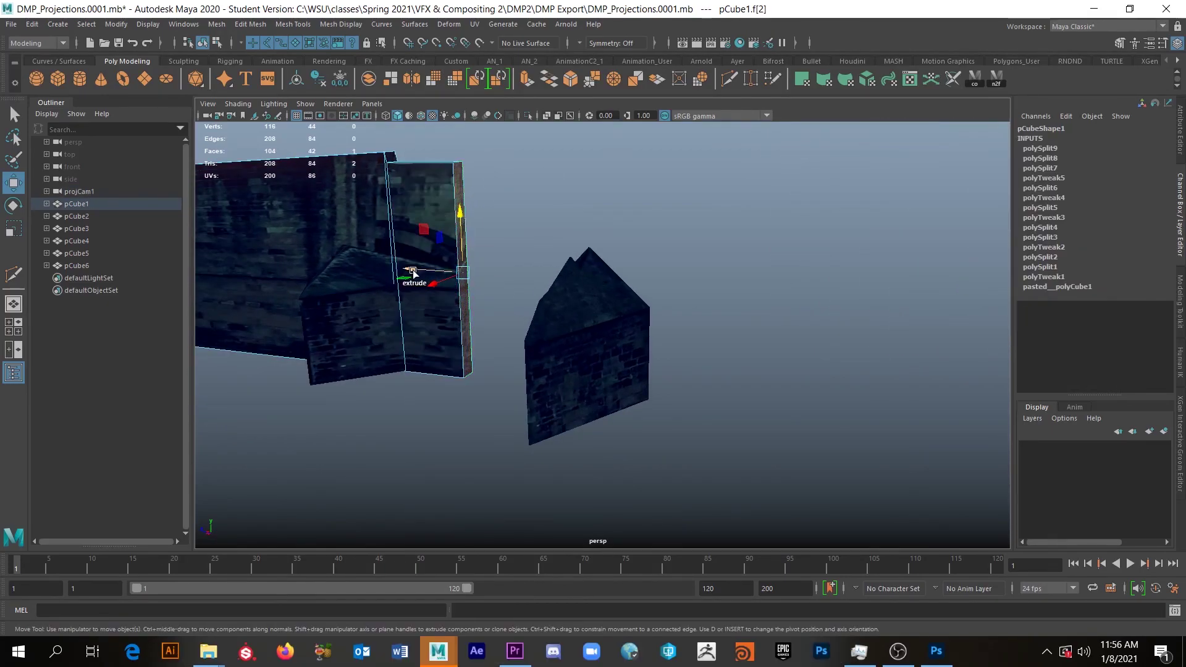
left_click_drag(409, 270, 687, 374, "shift")
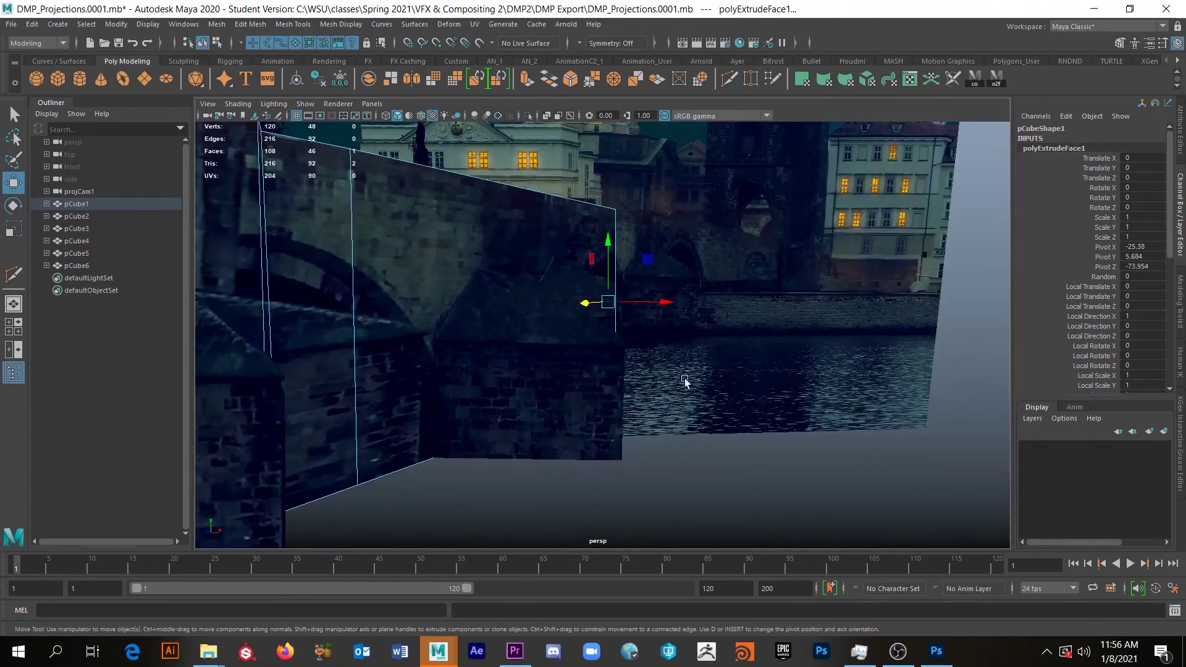
Step: Extrude pCube1's end face again toward the far bank and return to object mode
left_click_drag(664, 425, 590, 307, "alt")
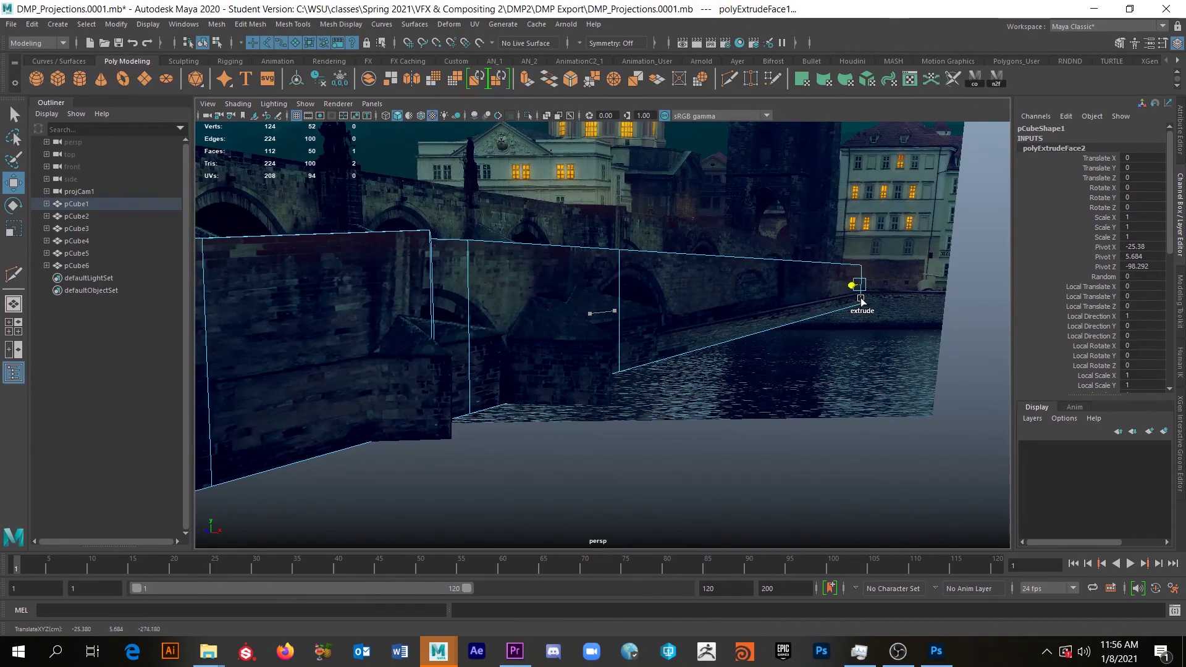
mouse_move(671, 443)
left_mouse_down("alt")
mouse_move(684, 437)
mouse_move(638, 432)
mouse_move(654, 432)
left_mouse_up("alt")
right_click_drag(644, 313, 664, 308)
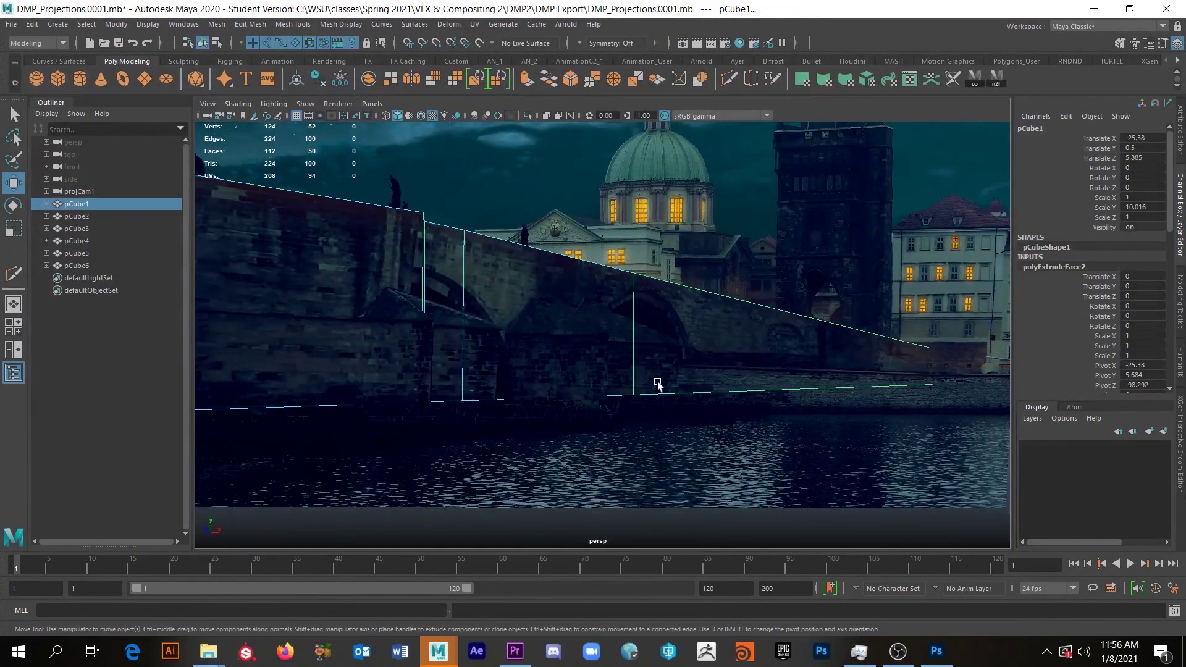
Step: Deselect the wall and examine the extended bridge projection against the image plane from several angles
left_click_drag(661, 371, 605, 432, "alt")
left_click(556, 493)
left_click_drag(556, 493, 609, 518, "alt")
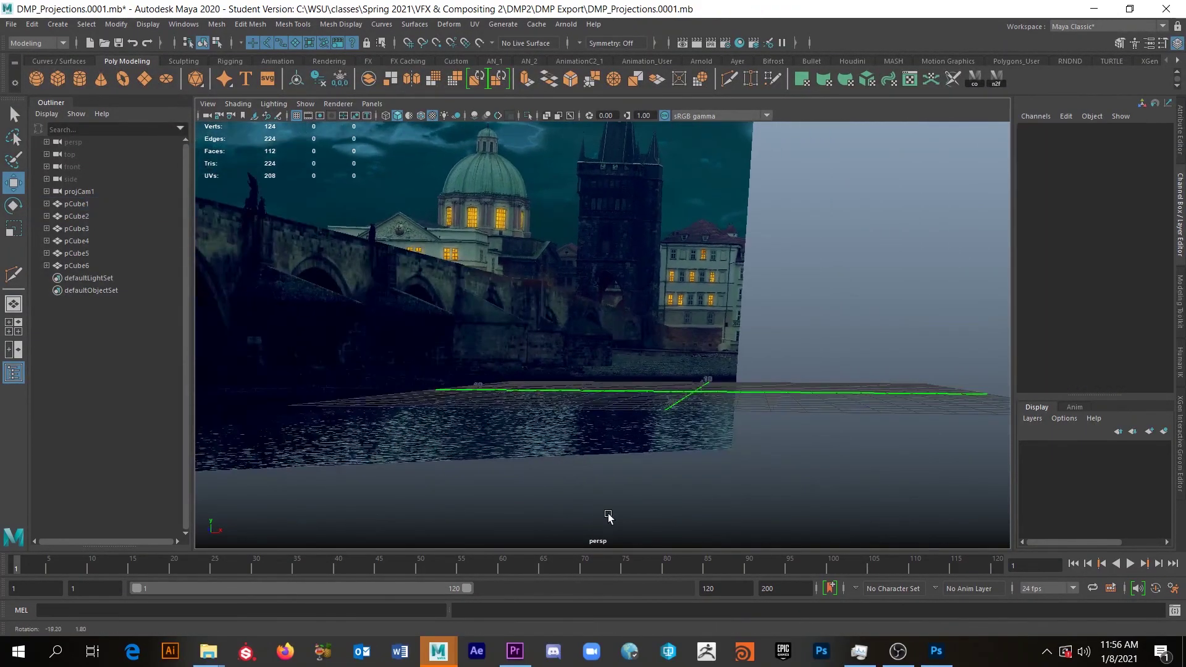
left_click_drag(578, 449, 606, 413, "alt")
right_click_drag(617, 393, 622, 479, "alt")
left_click_drag(622, 479, 514, 402, "alt")
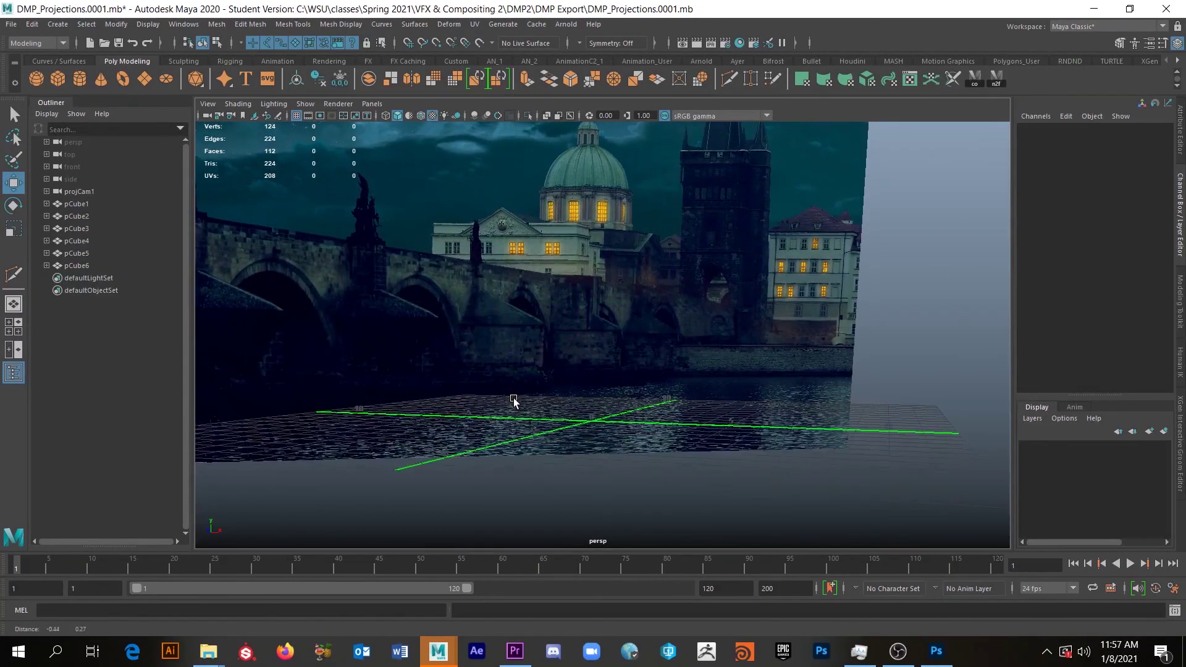
right_click_drag(529, 373, 524, 350, "alt")
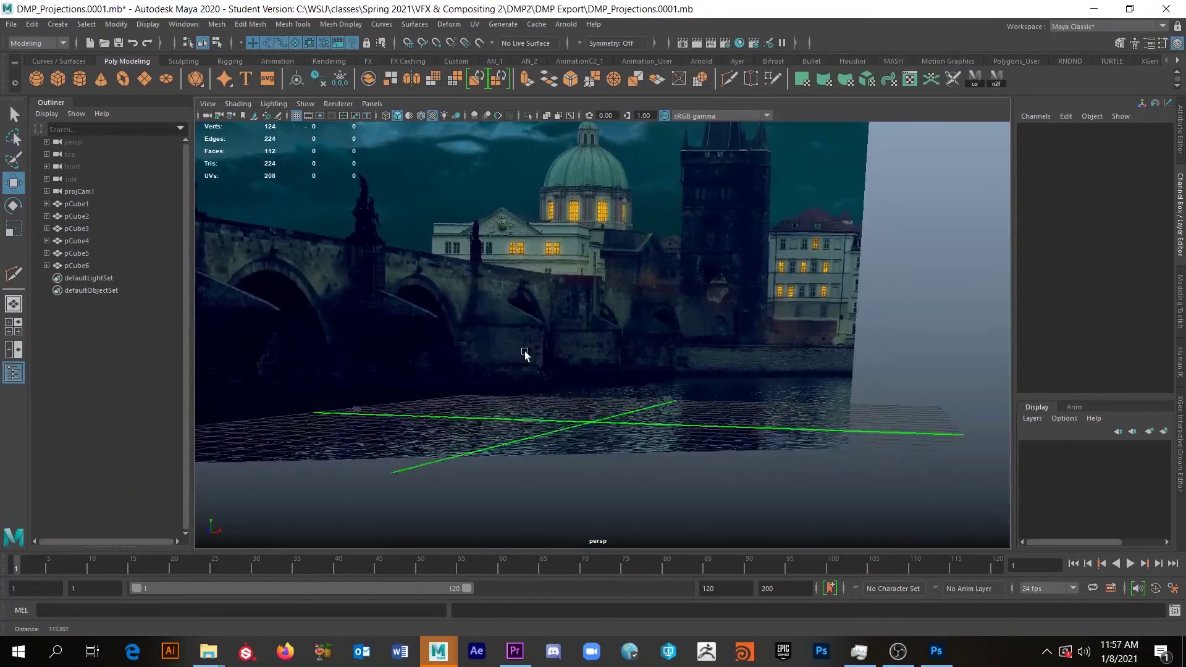